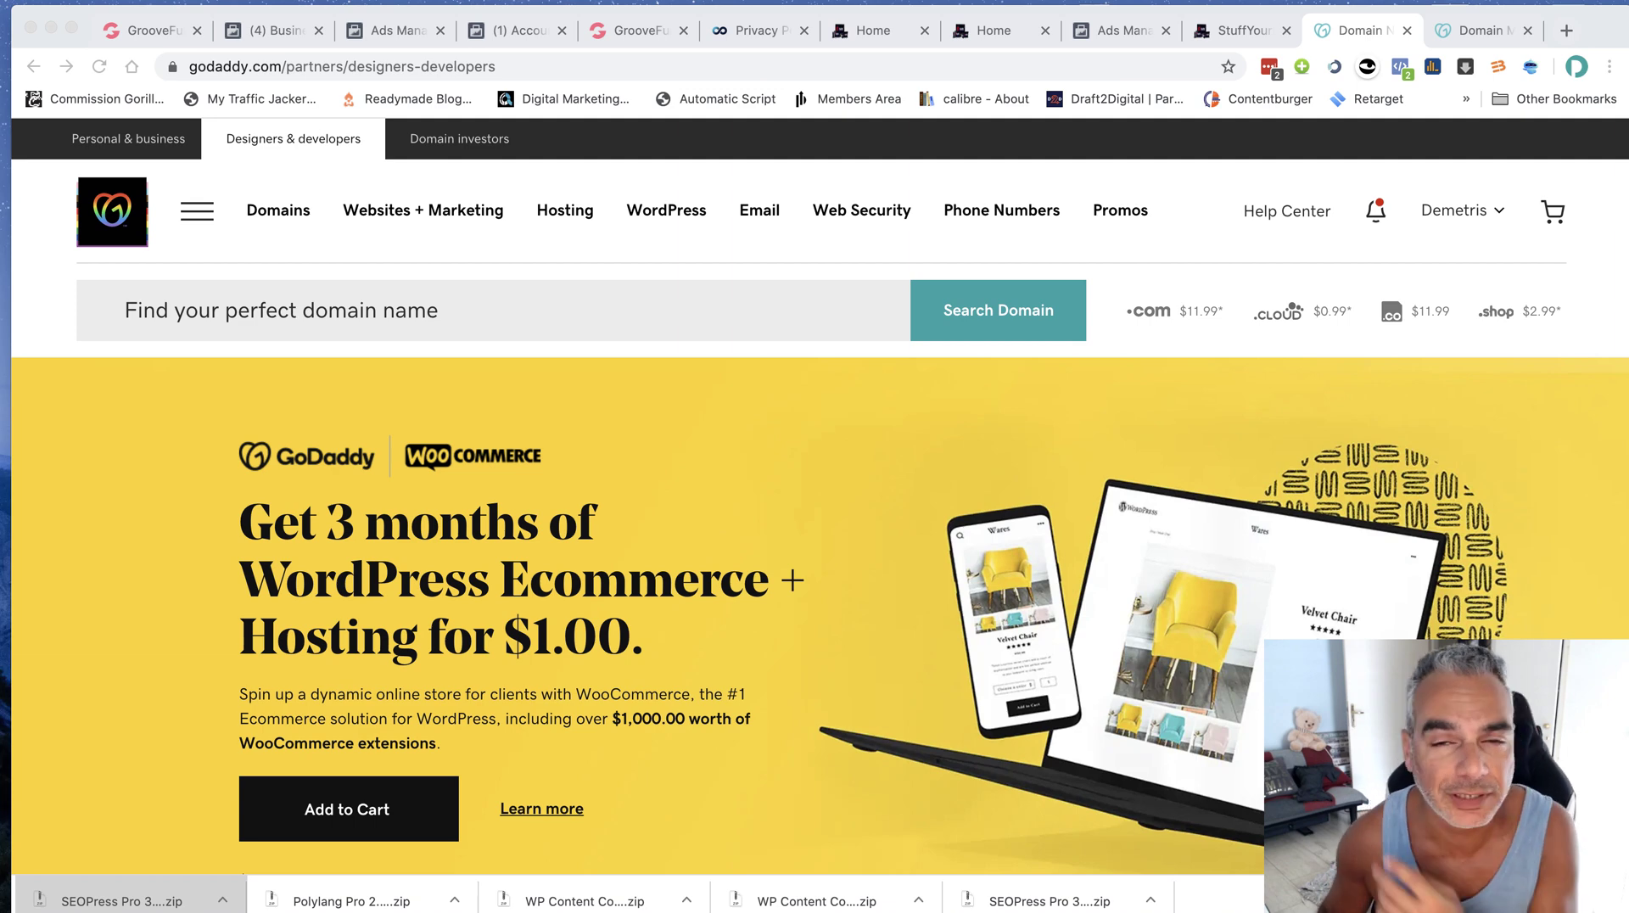
# Review the funnel-secrets.org DNS records in GoDaddy, then go back to the My Domains list
pyautogui.click(1465, 34)
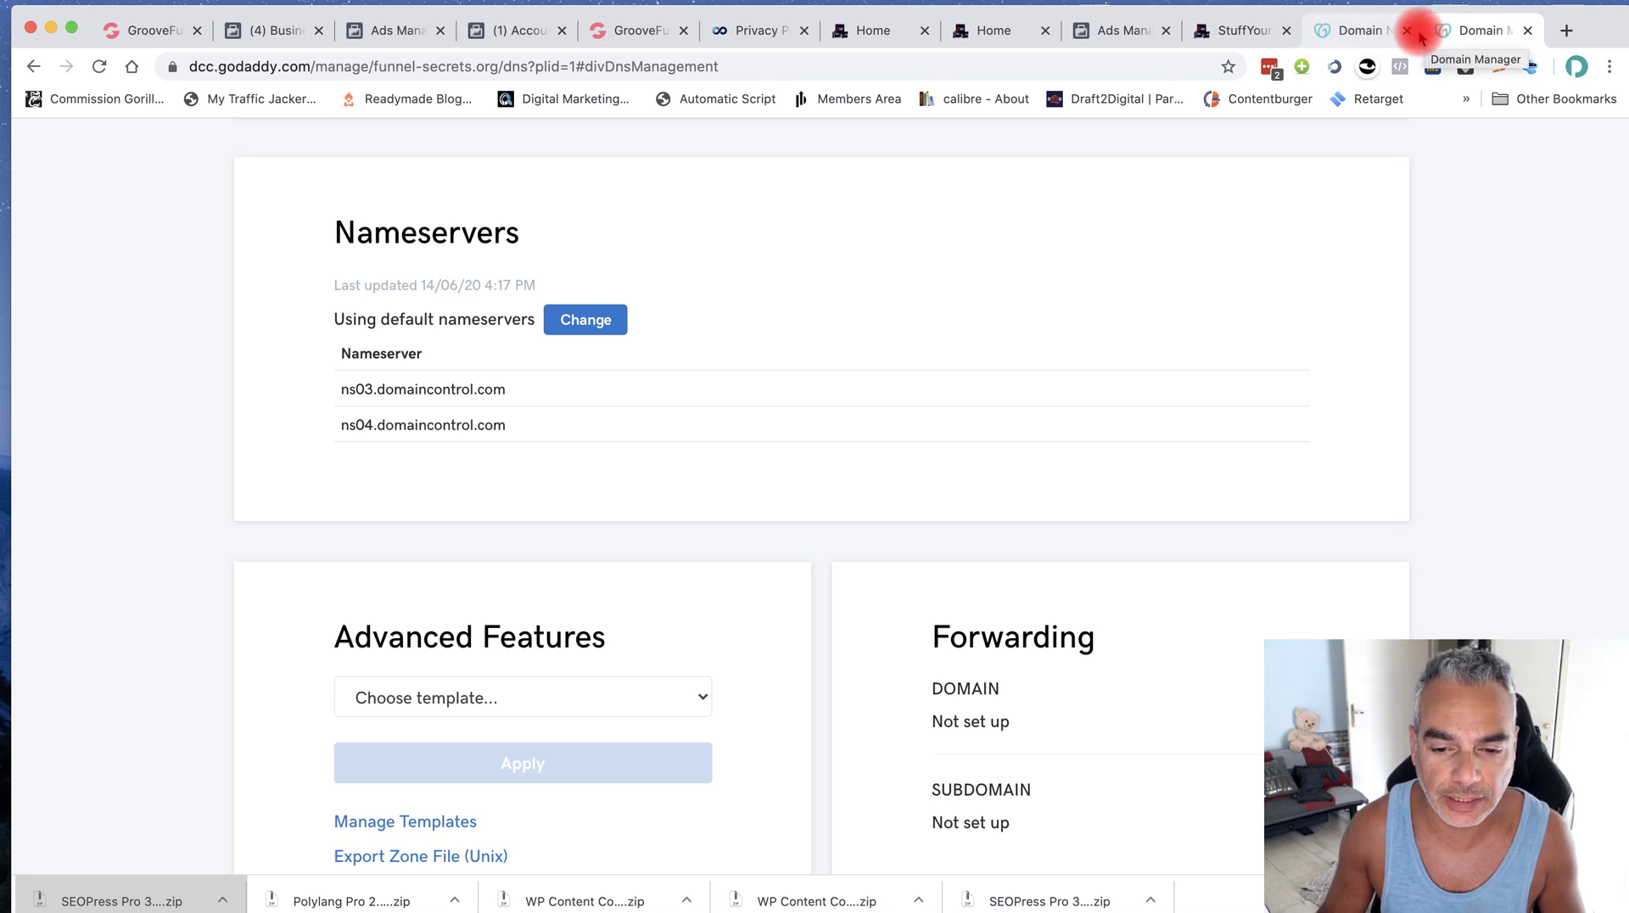
pyautogui.scroll(10, 727, 472)
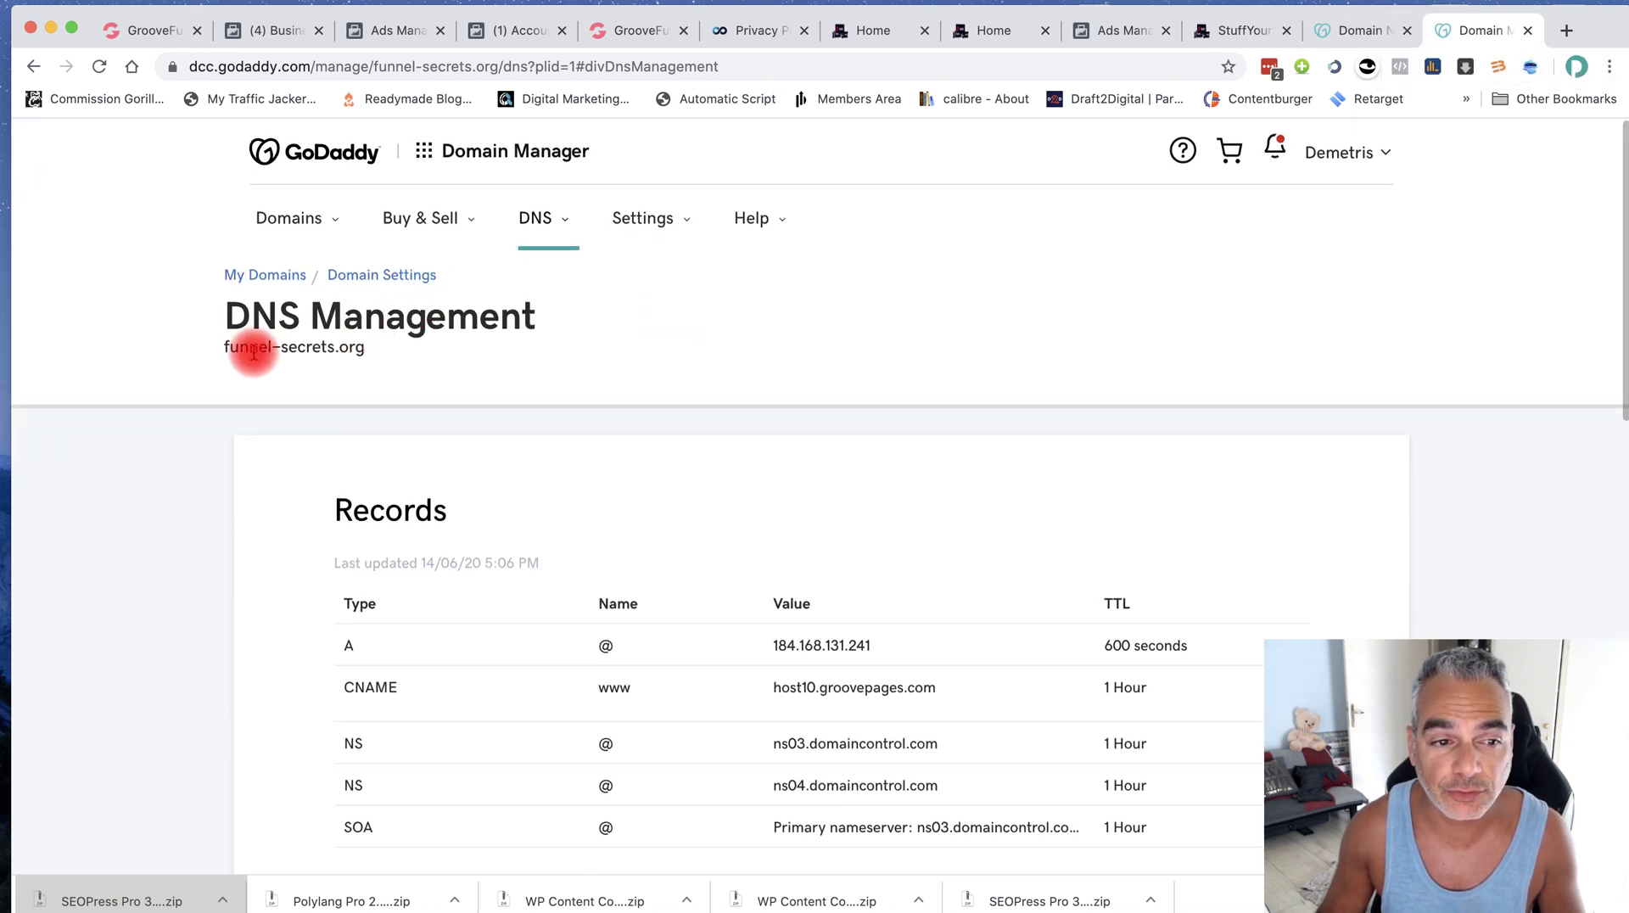
pyautogui.click(277, 274)
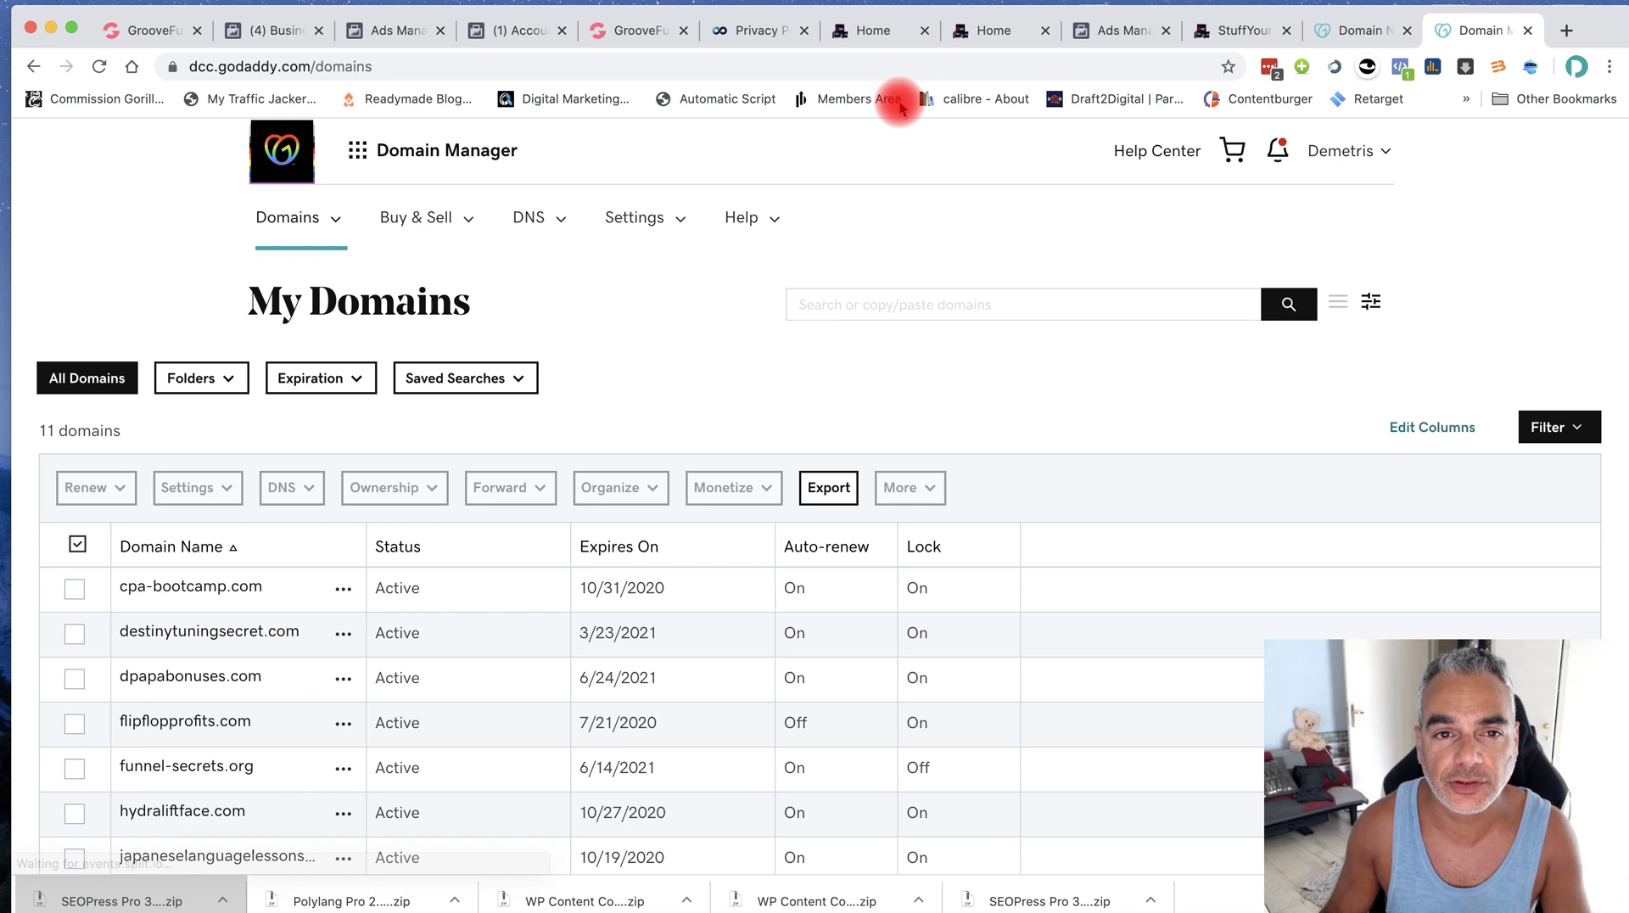
# Select the bridge page's 'Get started' button, then move to the other builder copy and a new tab
pyautogui.click(616, 31)
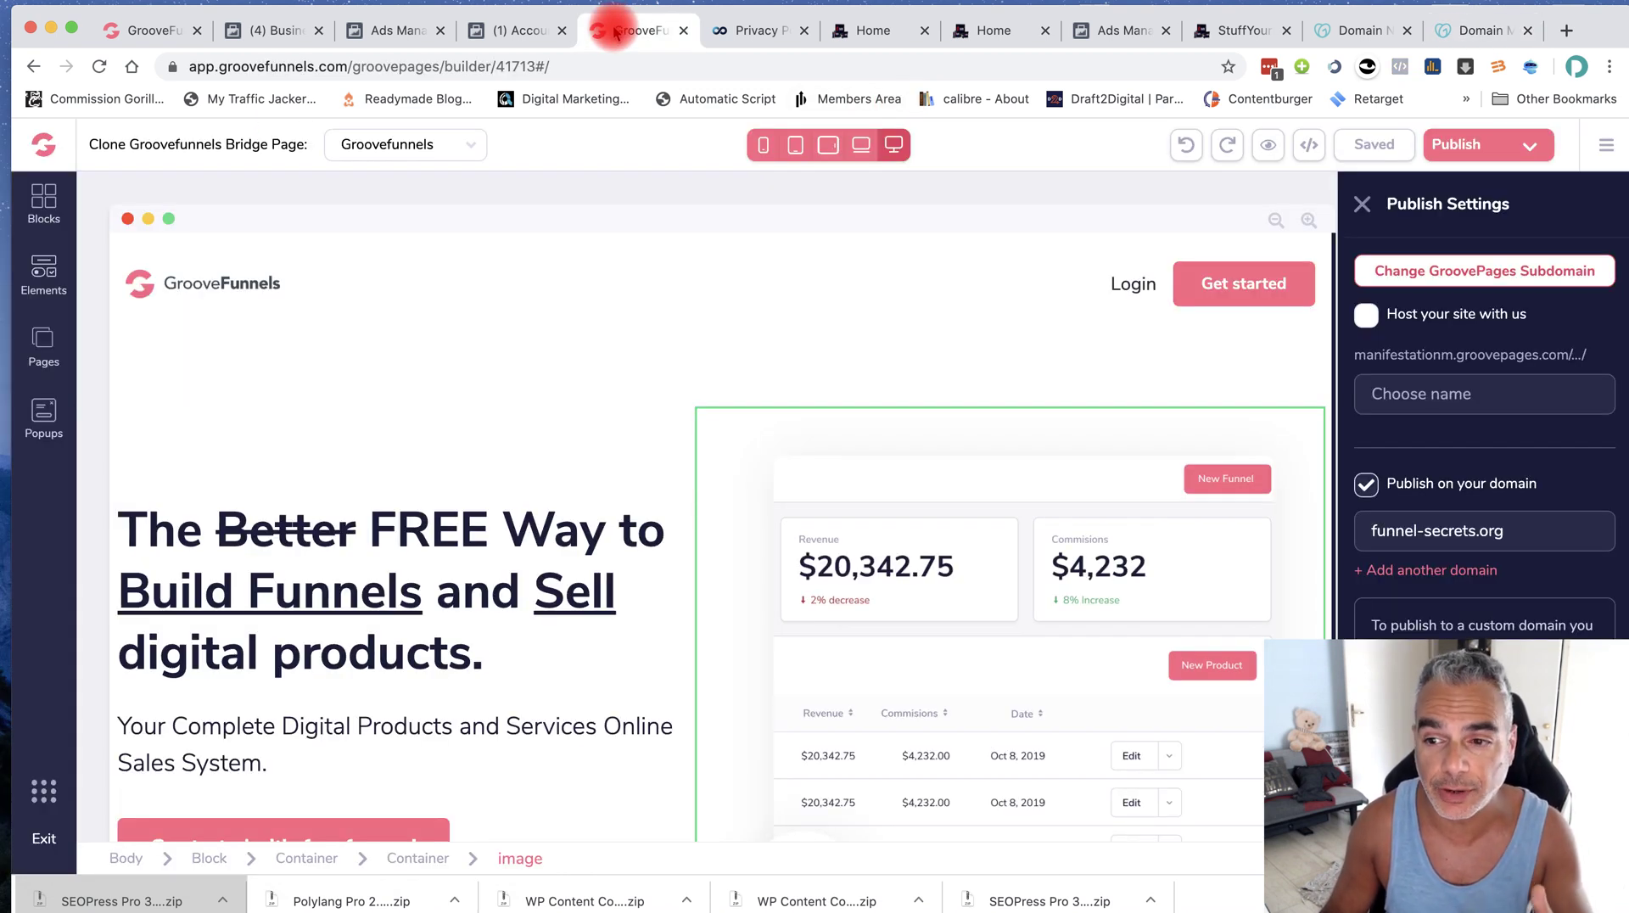
pyautogui.scroll(-3, 487, 586)
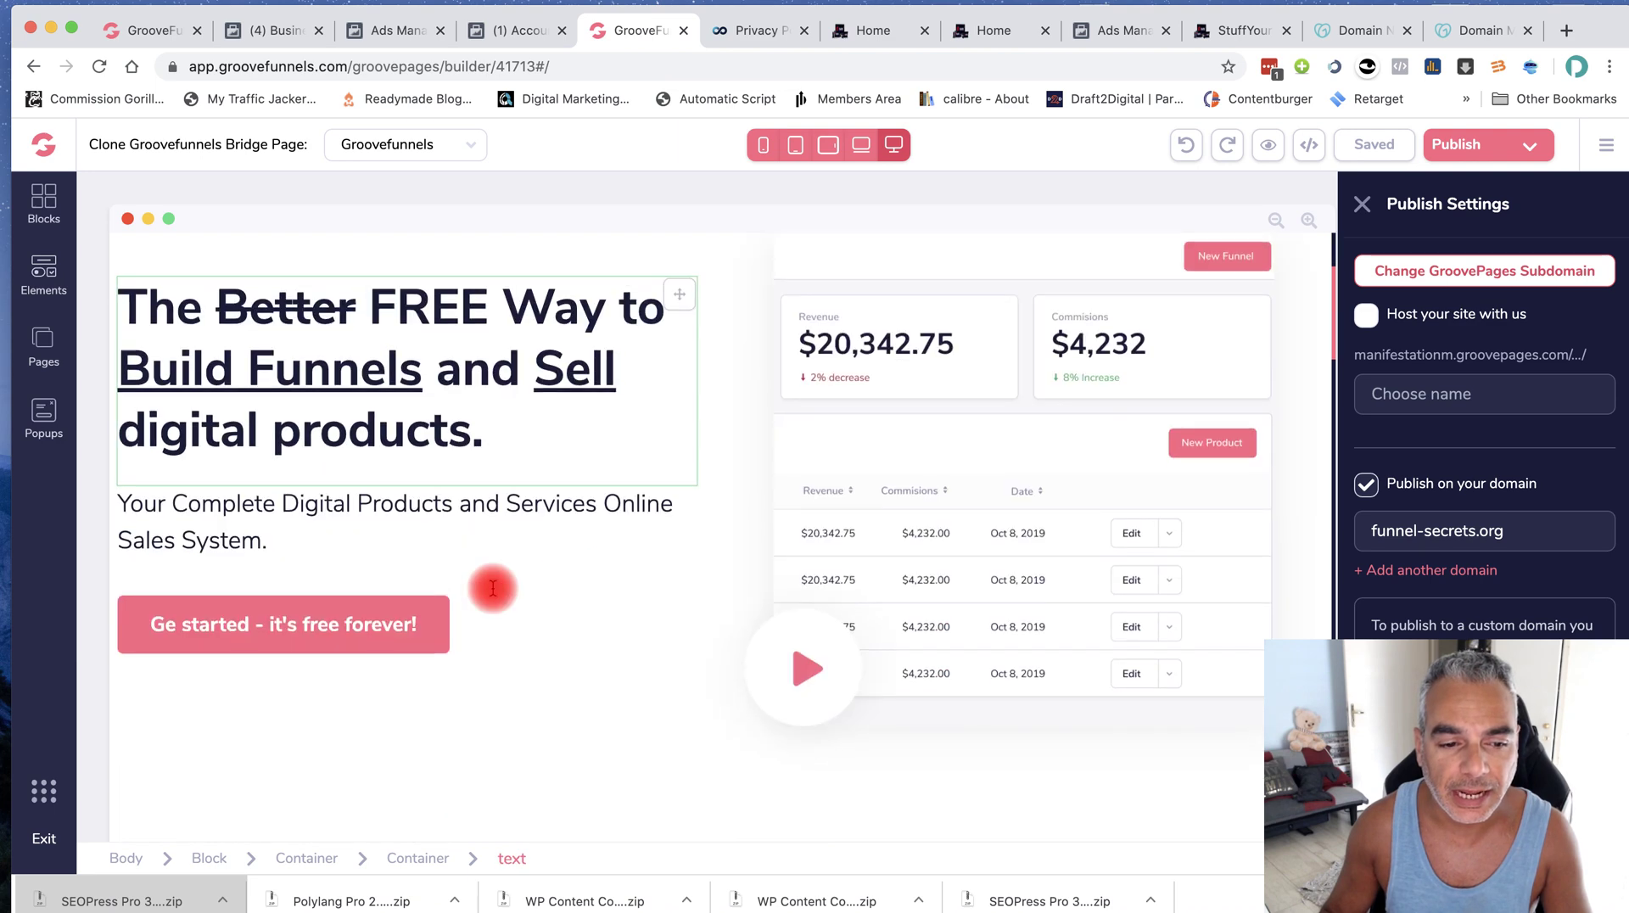
pyautogui.click(343, 599)
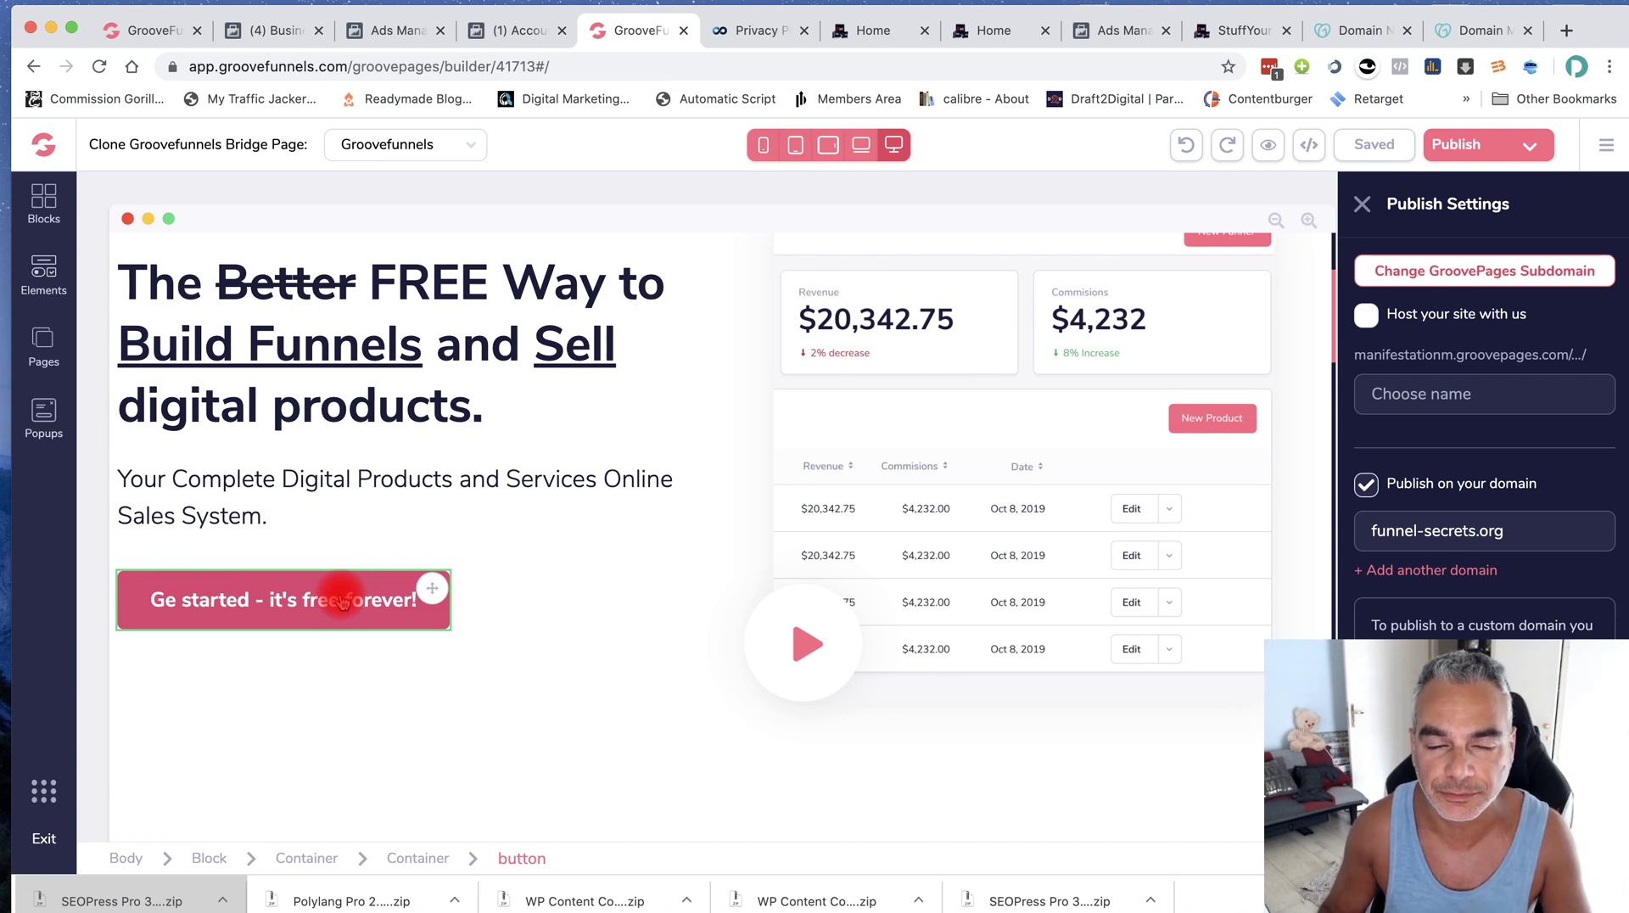
pyautogui.click(150, 32)
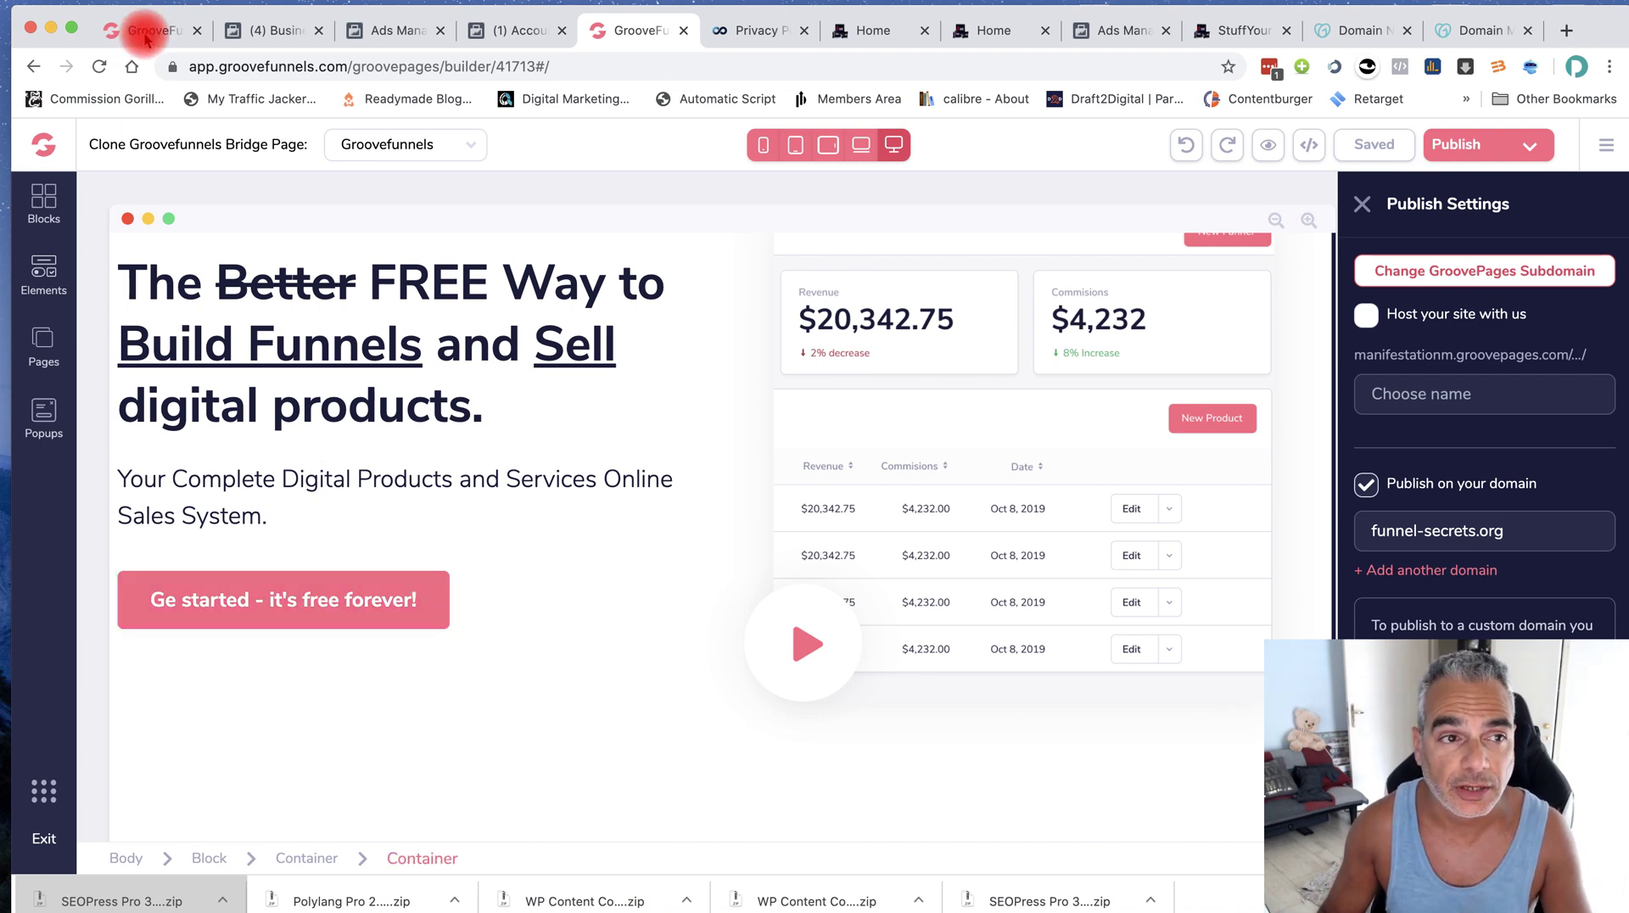
pyautogui.click(1567, 32)
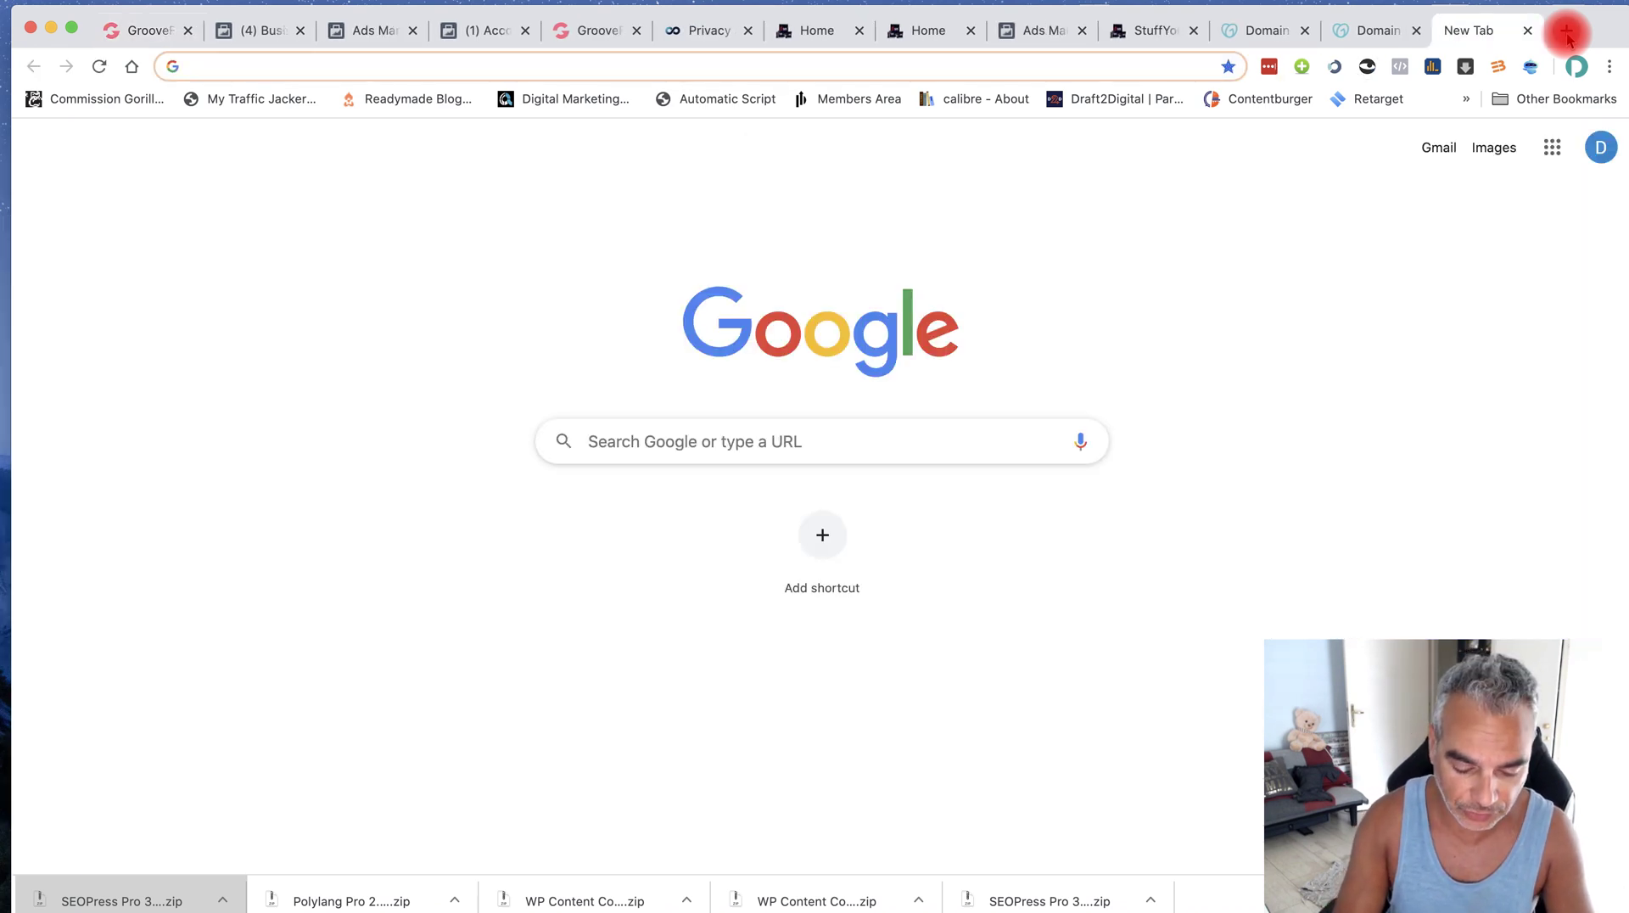
# Load the GrooveFunnels promo dashboard and open the Groove Affiliate Program page
pyautogui.write('groove')
pyautogui.press('BackSpace')
pyautogui.press('BackSpace')
pyautogui.press('BackSpace')
pyautogui.press('BackSpace')
pyautogui.press('BackSpace')
pyautogui.press('BackSpace')
pyautogui.press('BackSpace')
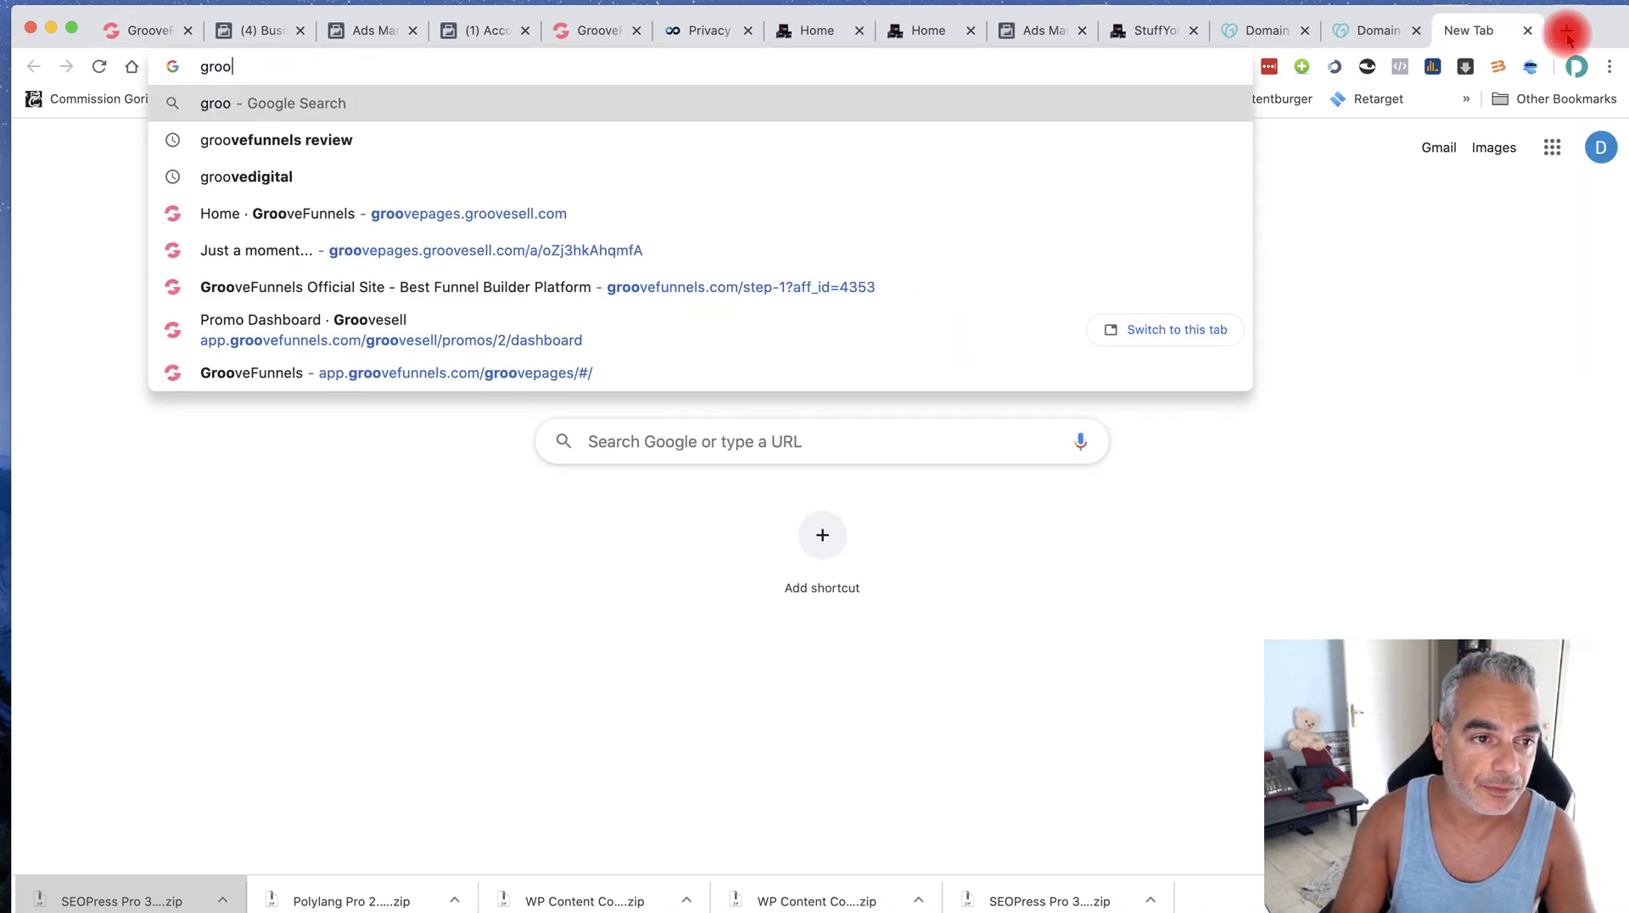
pyautogui.write('app.groovefunnels.com/groovesell/promos/2/dashboard')
pyautogui.press('Return')
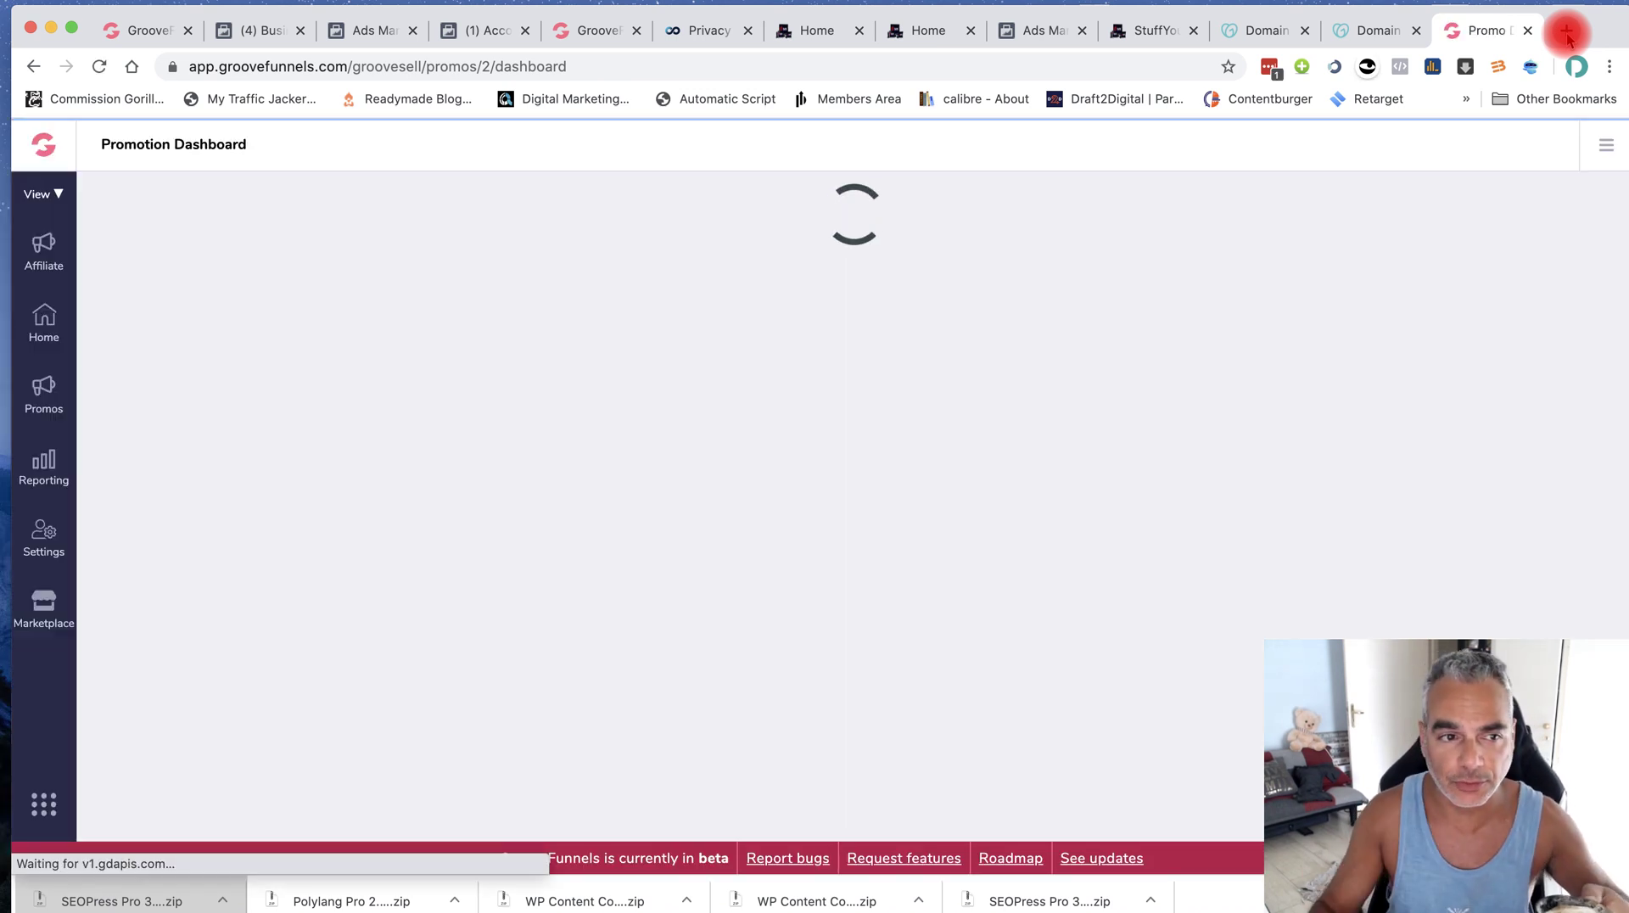
pyautogui.click(59, 153)
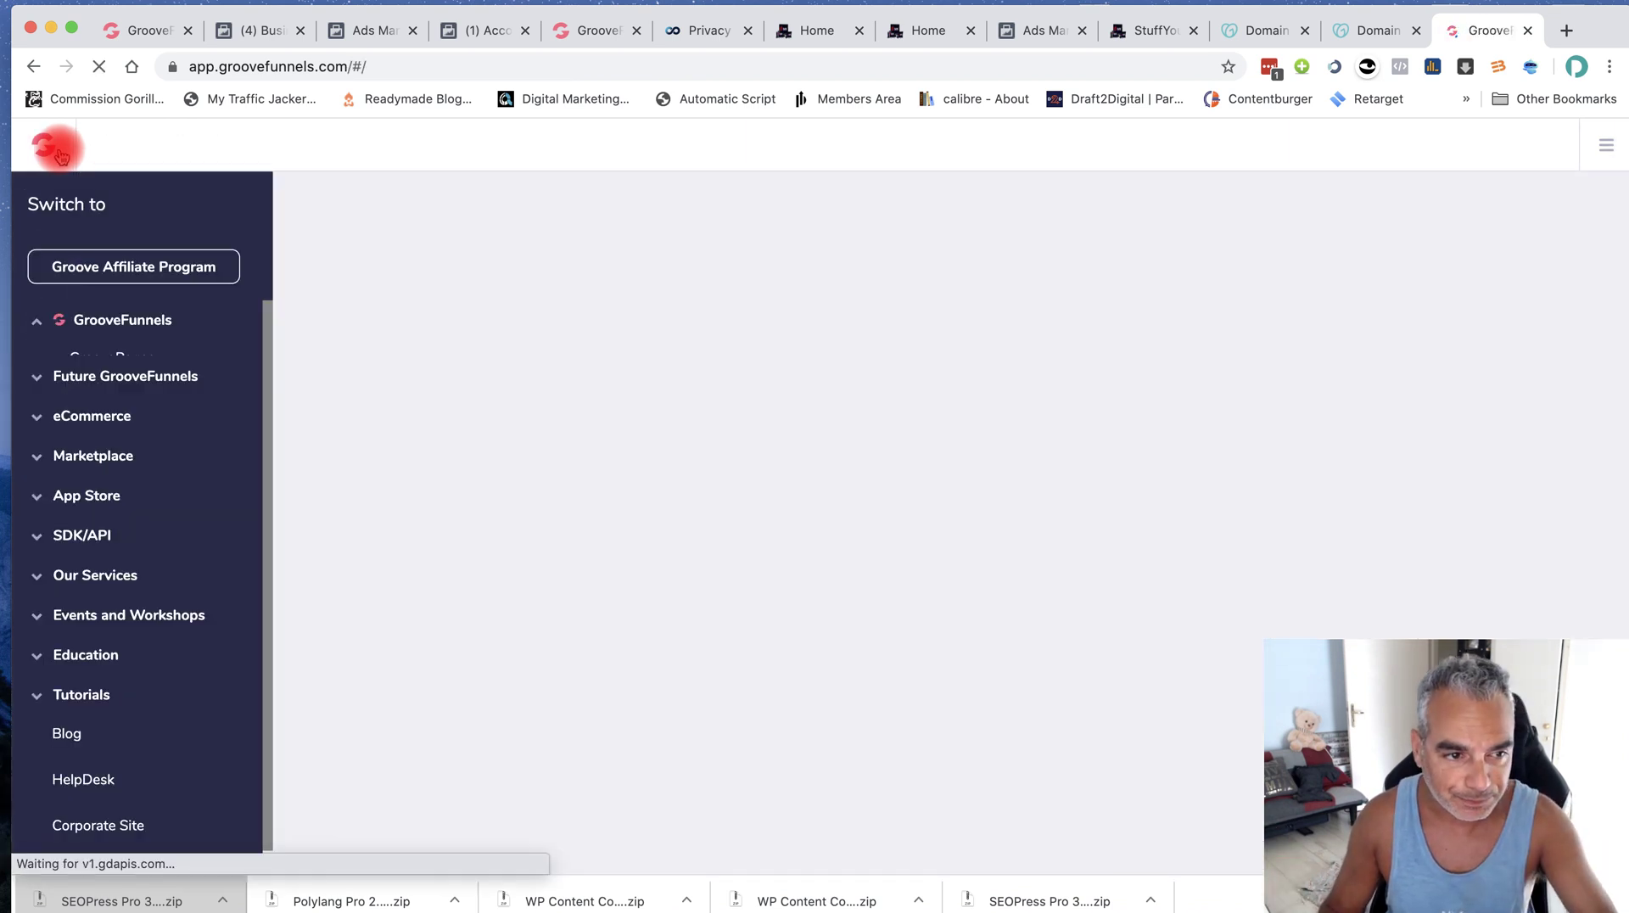
pyautogui.click(200, 276)
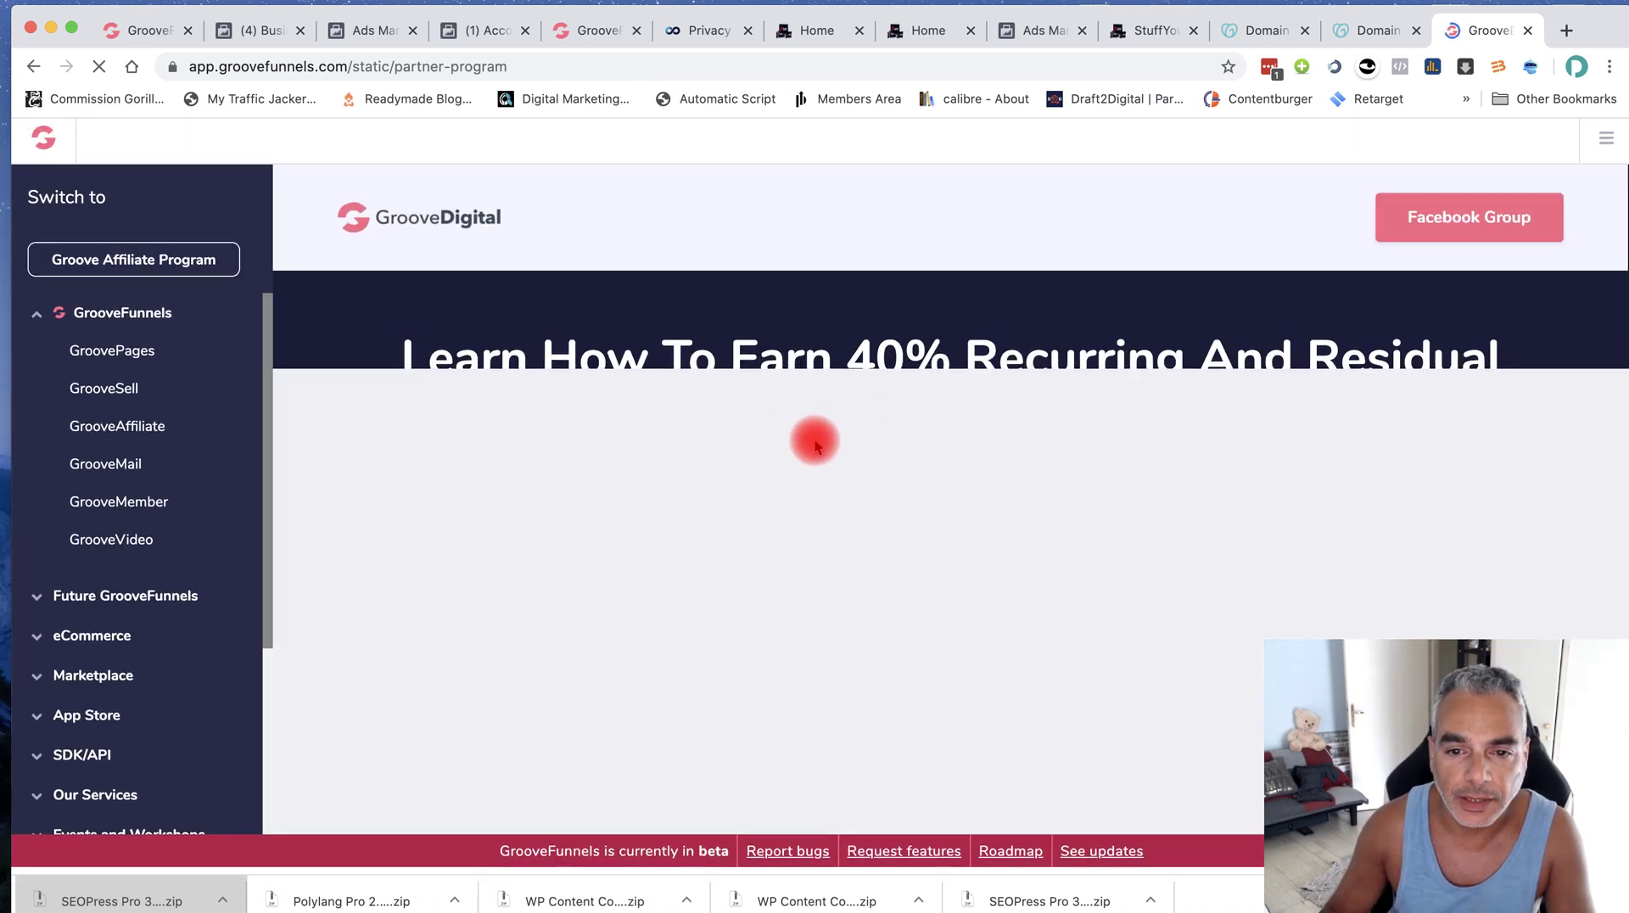
# In the affiliate Links list, copy the Short Copy Landing Page link
pyautogui.scroll(-10, 745, 424)
pyautogui.scroll(-7, 741, 431)
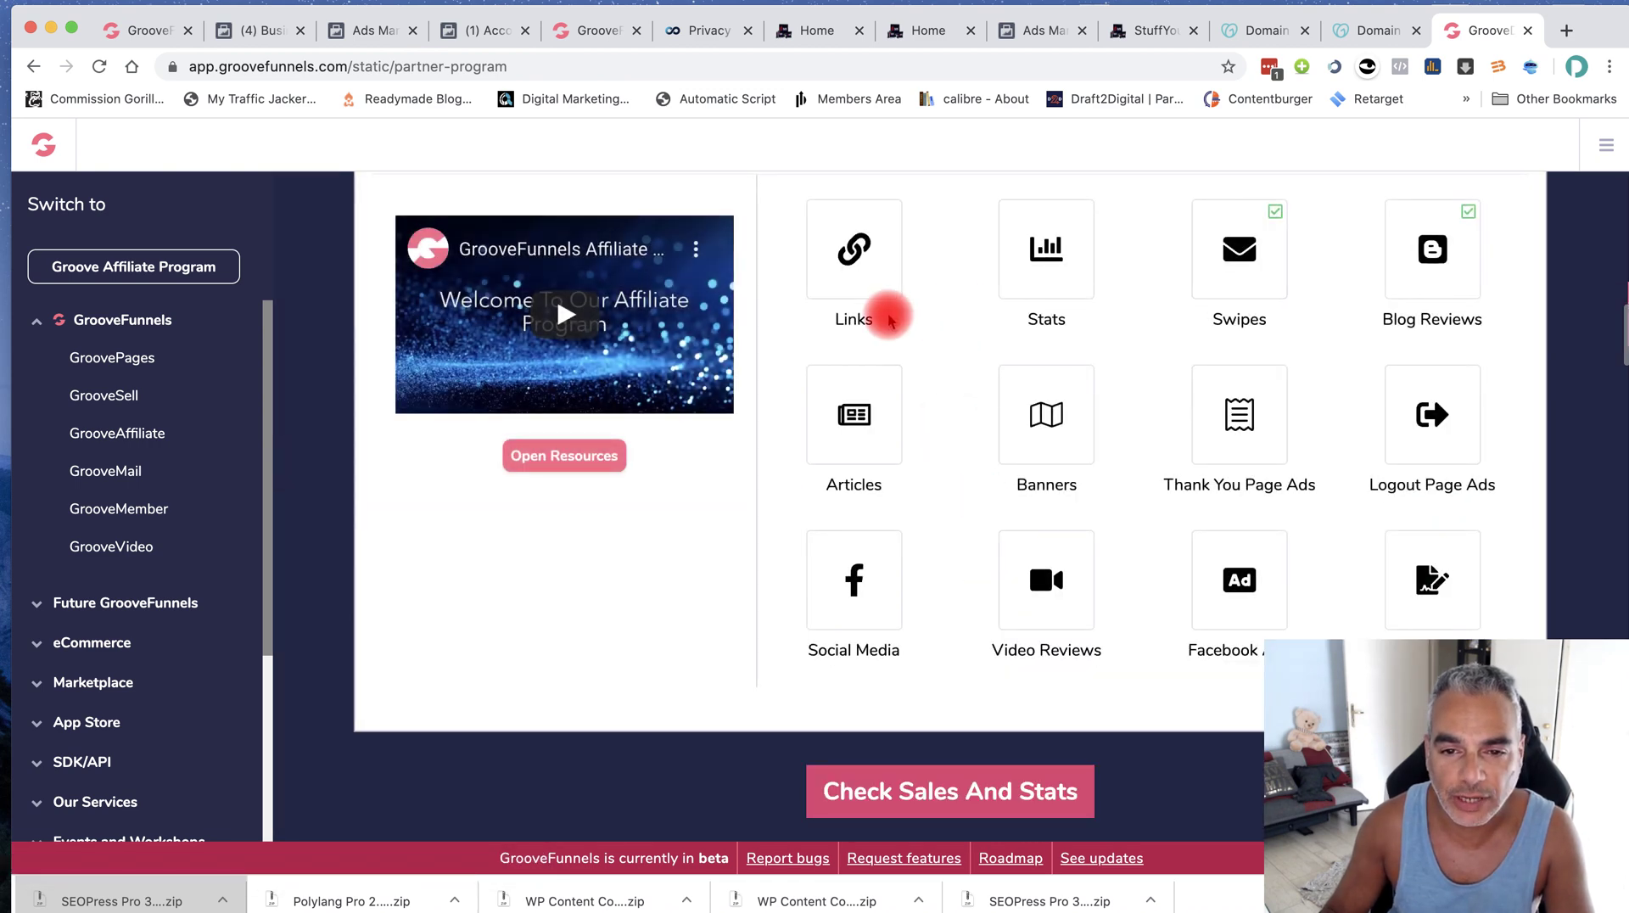
pyautogui.click(845, 247)
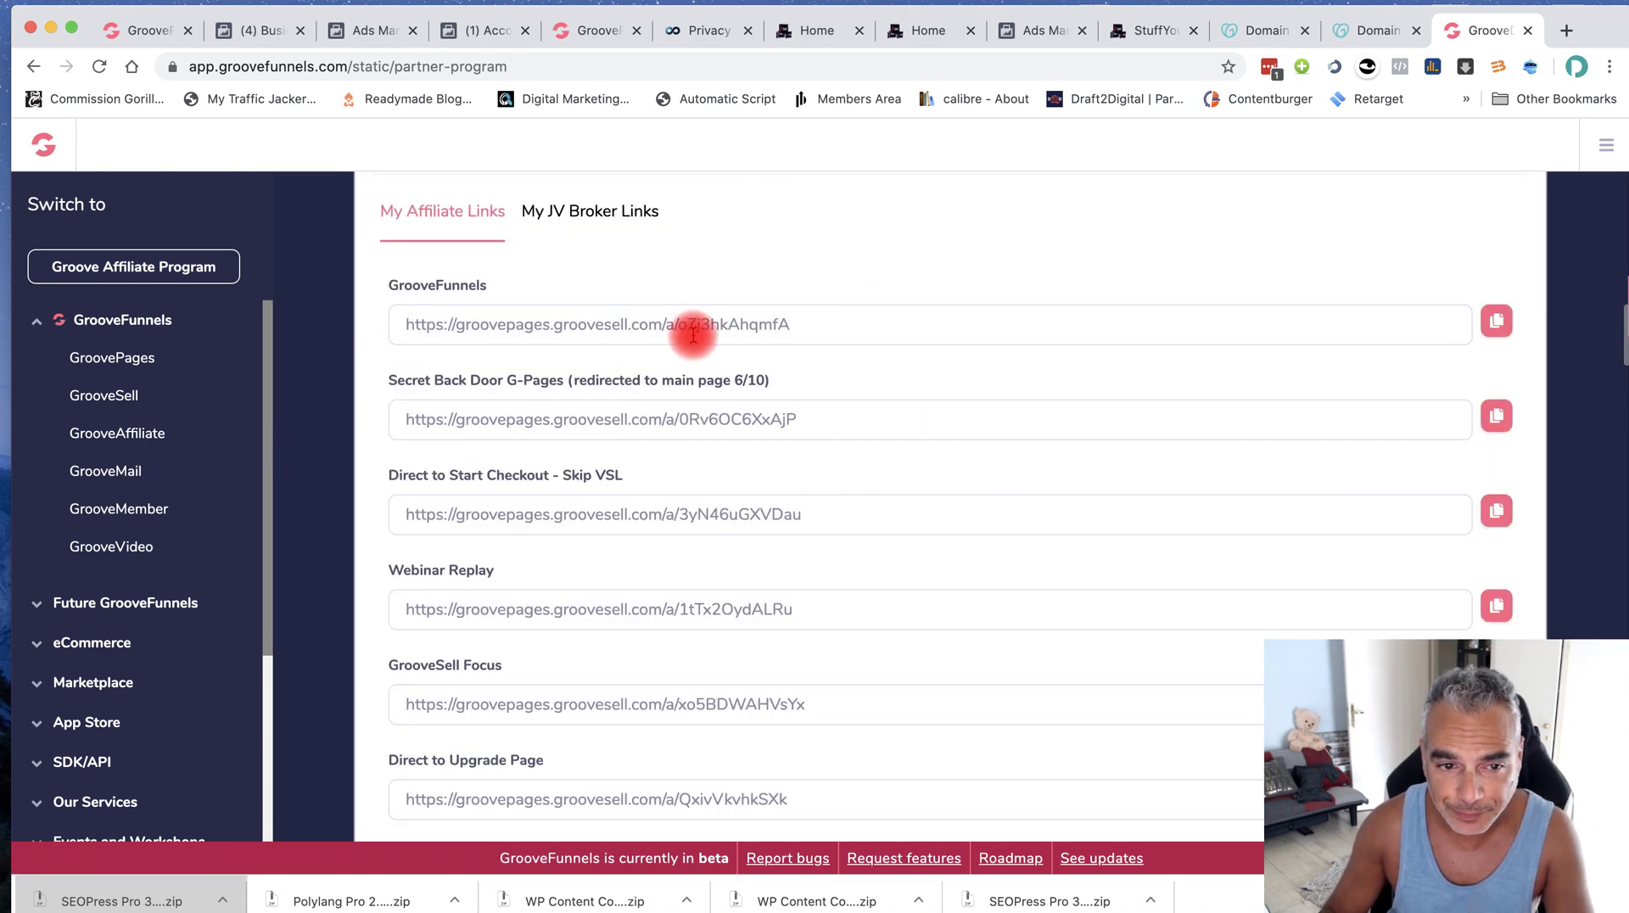
pyautogui.click(527, 324)
pyautogui.moveTo(527, 324); pyautogui.dragTo(835, 331)
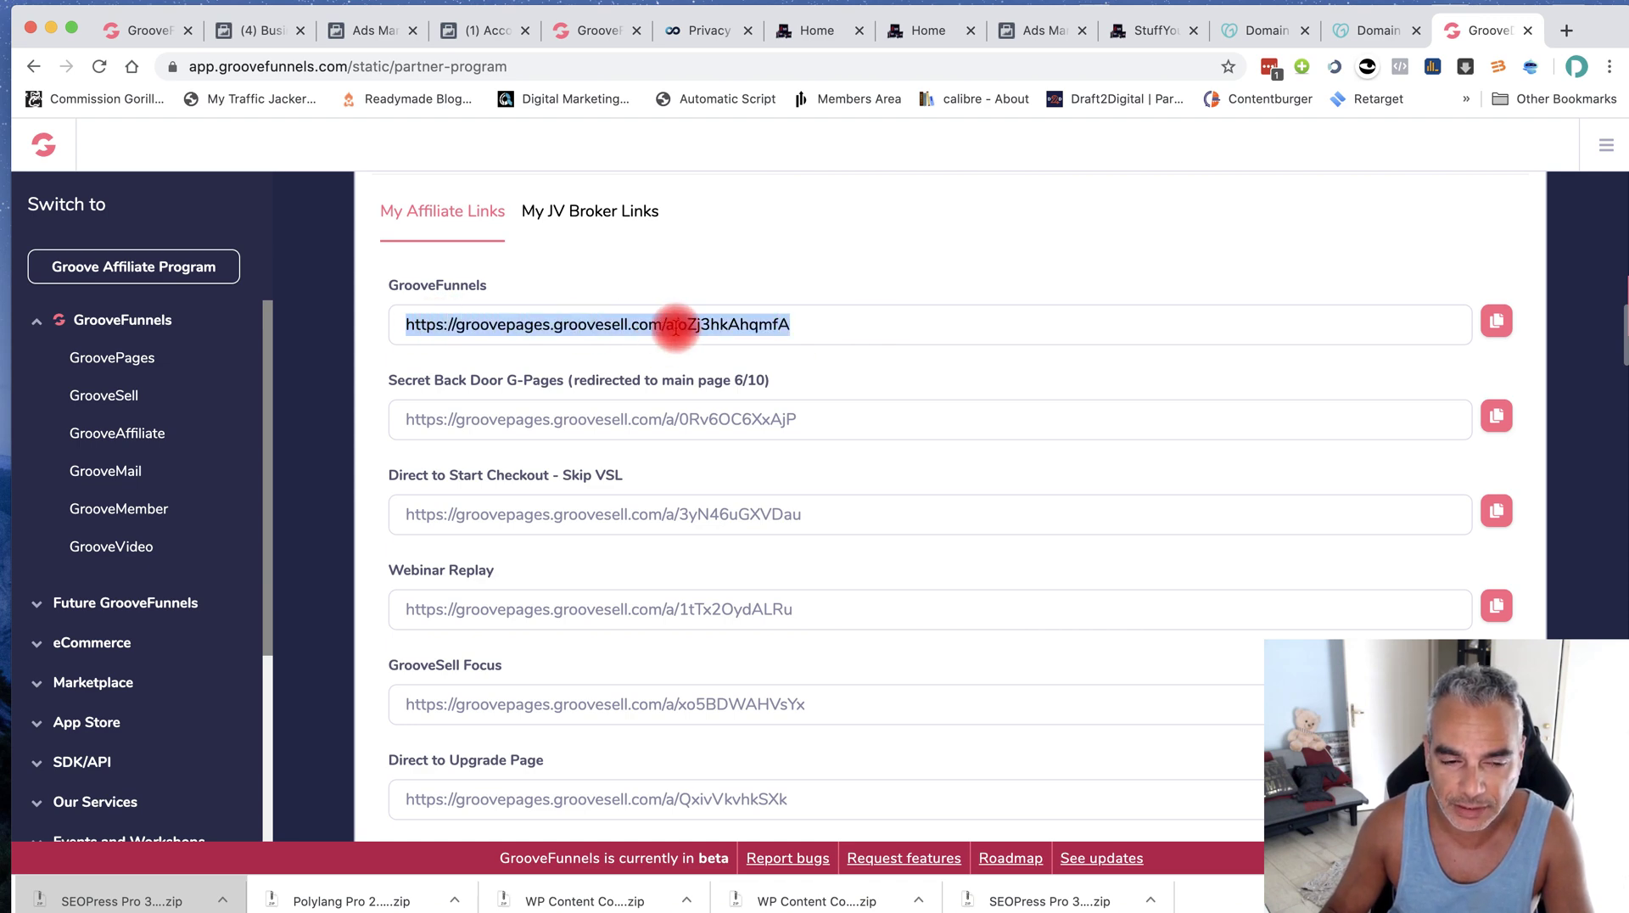
pyautogui.scroll(-5, 695, 407)
pyautogui.click(858, 611)
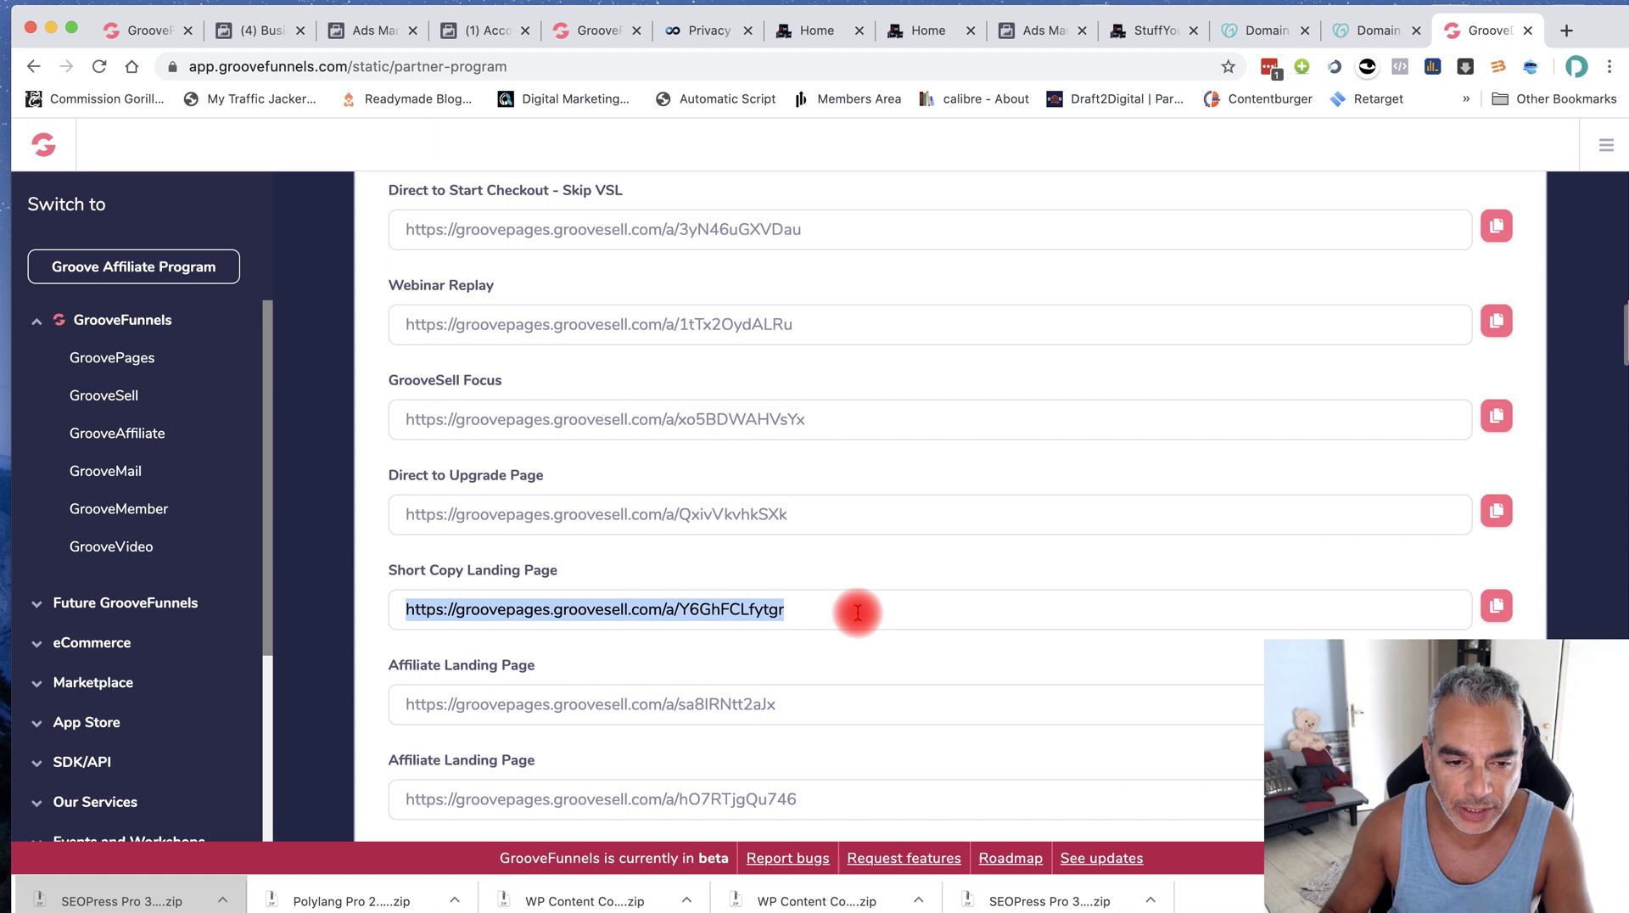
pyautogui.click(392, 609)
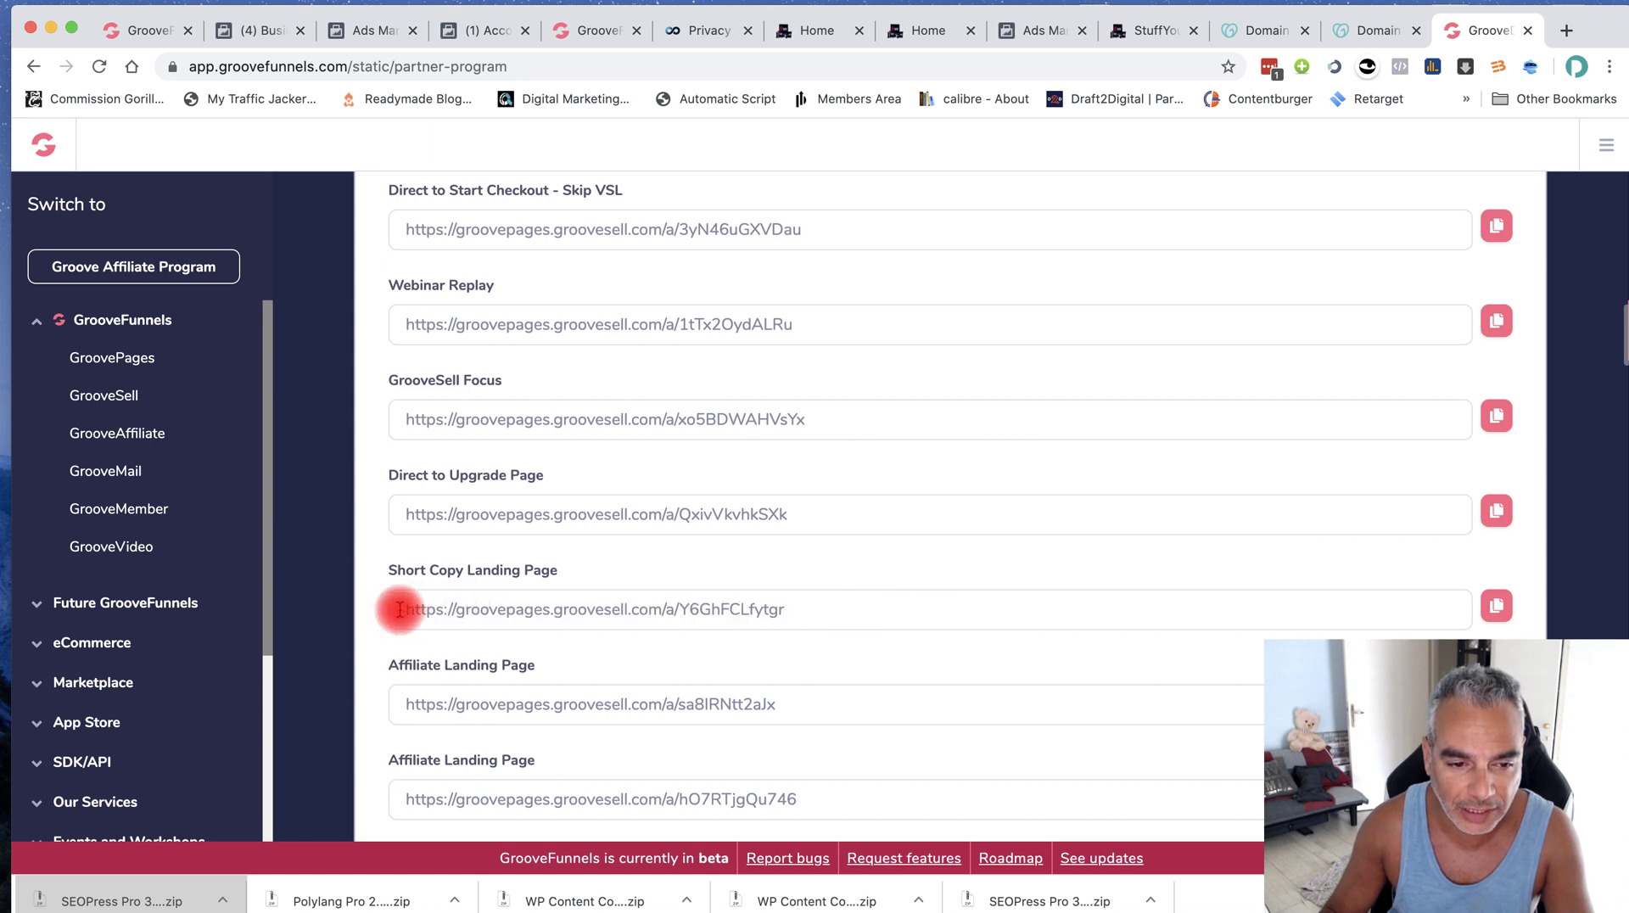
pyautogui.moveTo(399, 609); pyautogui.dragTo(817, 614)
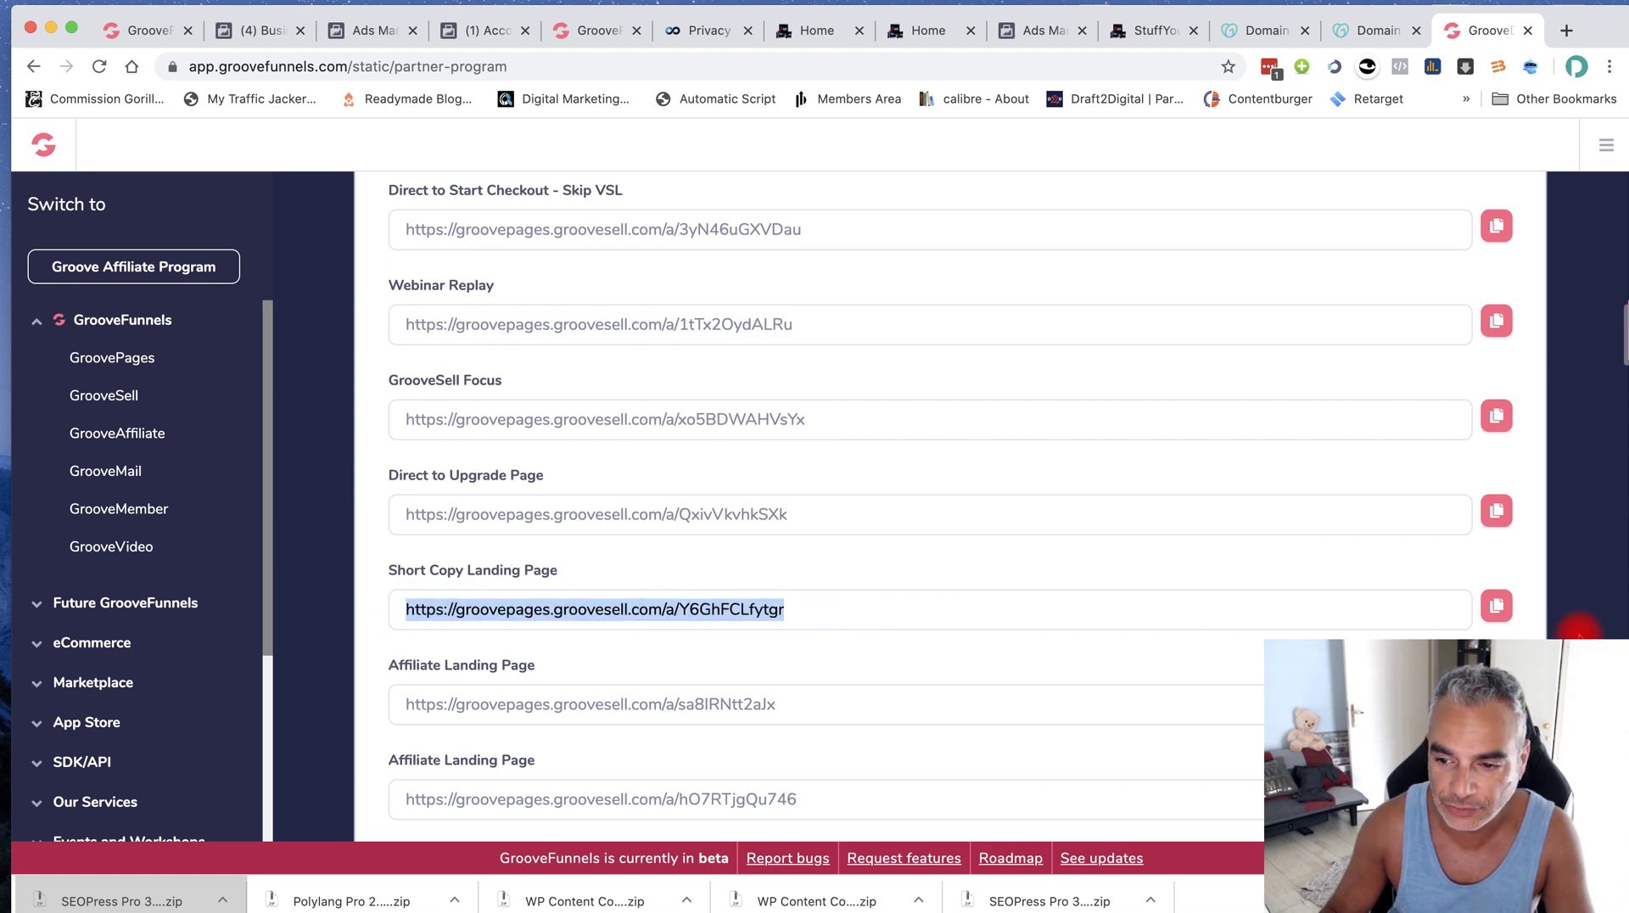
pyautogui.click(1499, 606)
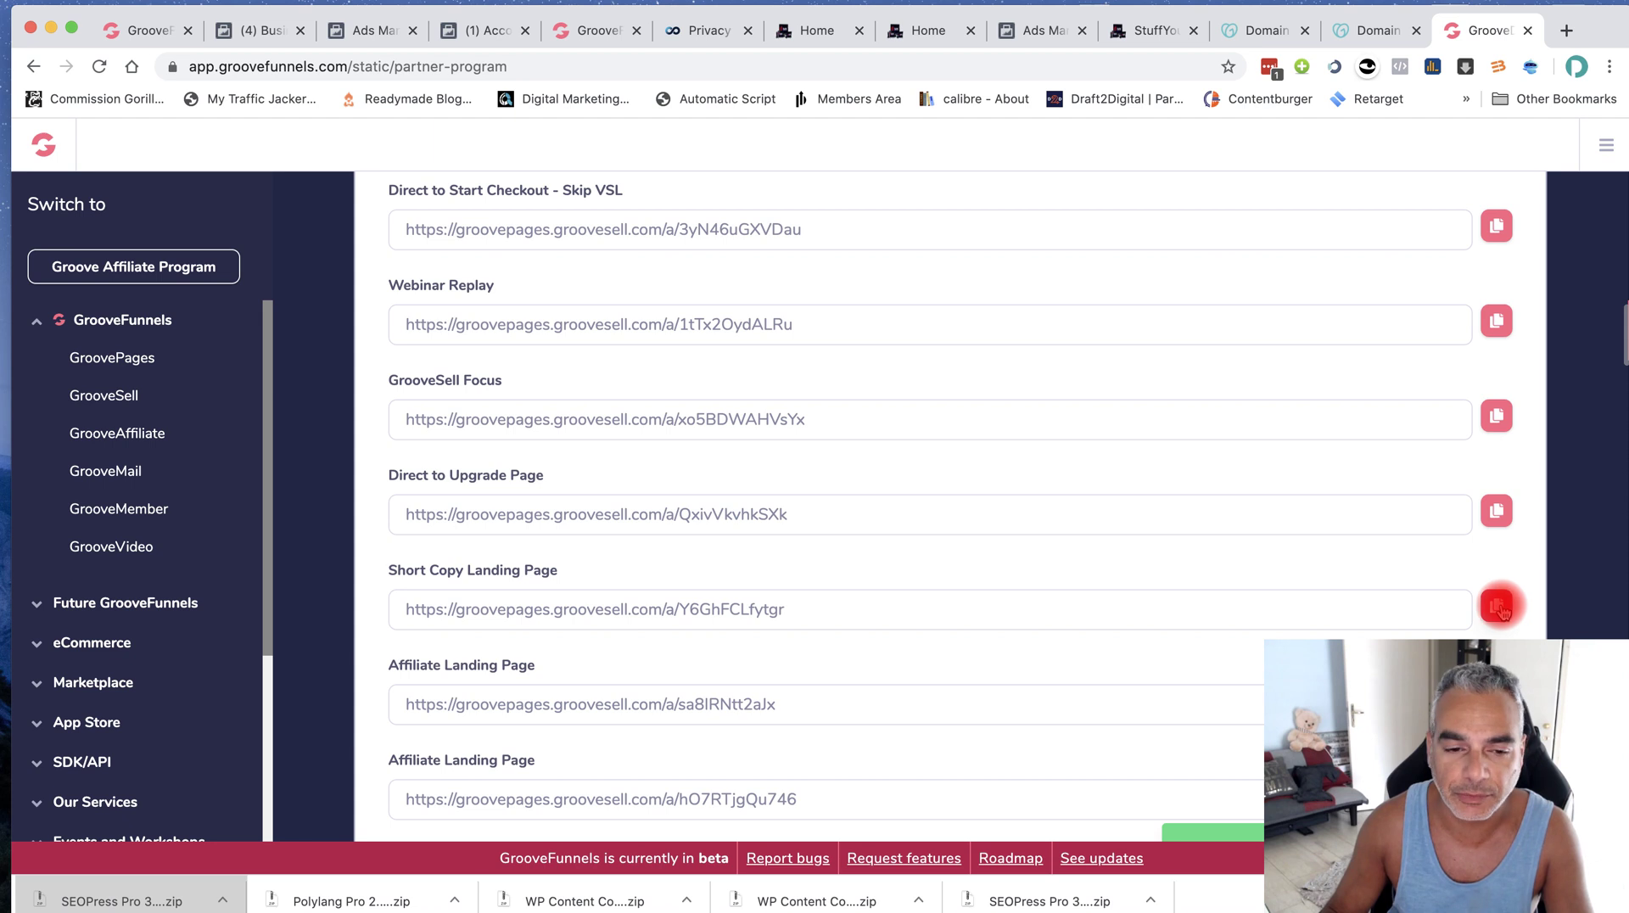
pyautogui.moveTo(807, 607); pyautogui.dragTo(396, 608)
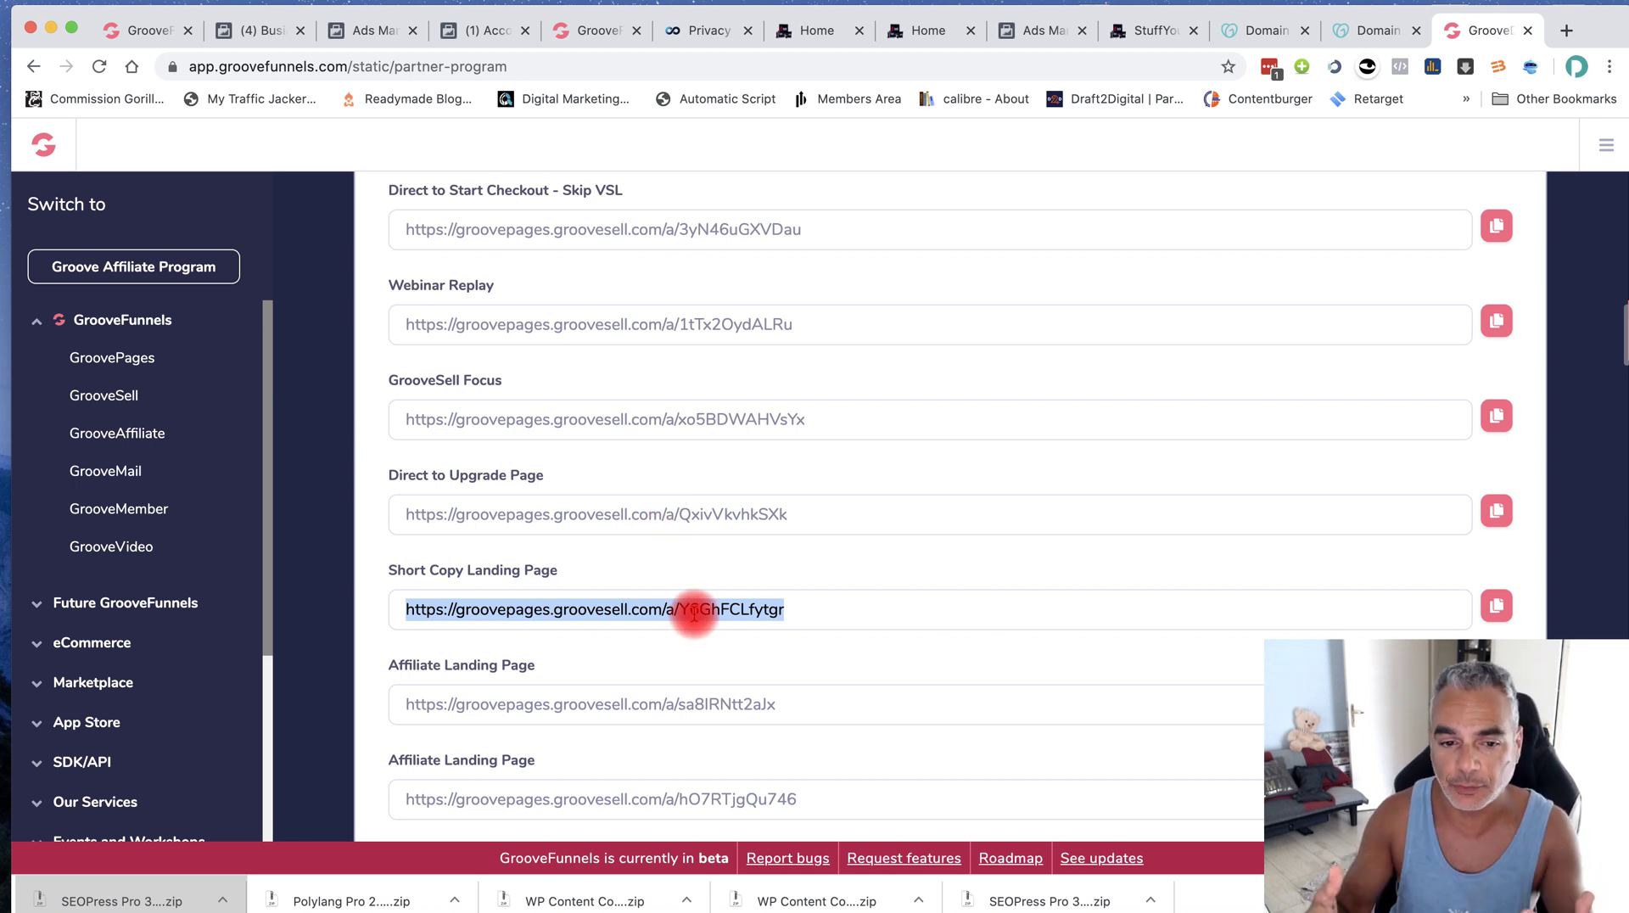
# Set the main call-to-action button to link to the pasted affiliate URL
pyautogui.click(586, 36)
pyautogui.click(339, 620)
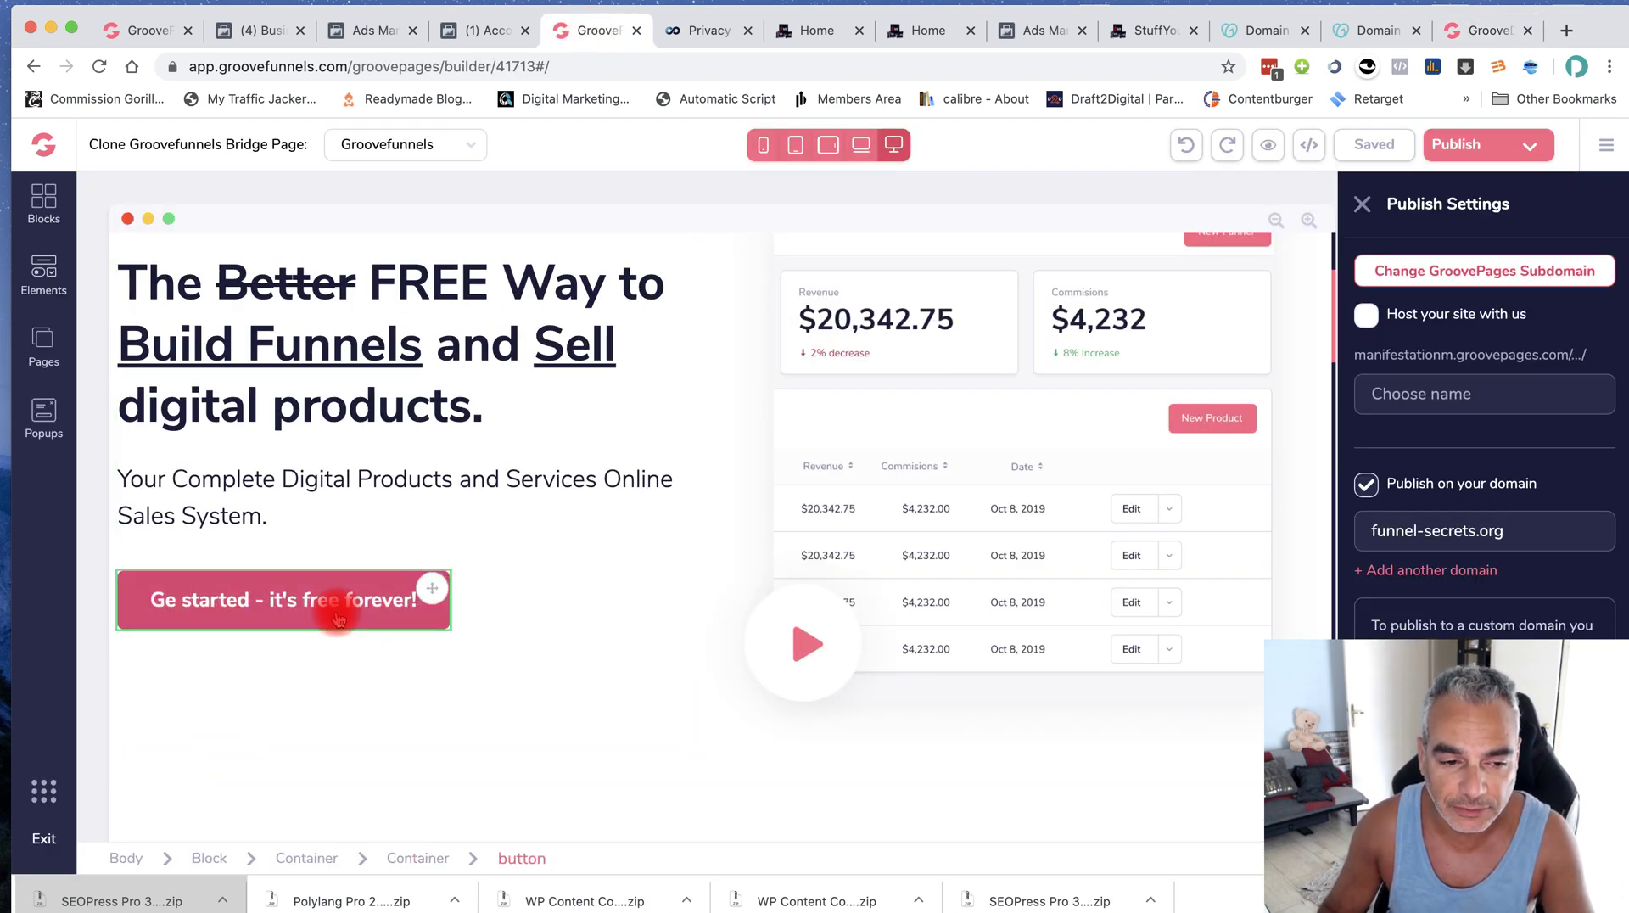
pyautogui.click(338, 620)
pyautogui.click(1462, 265)
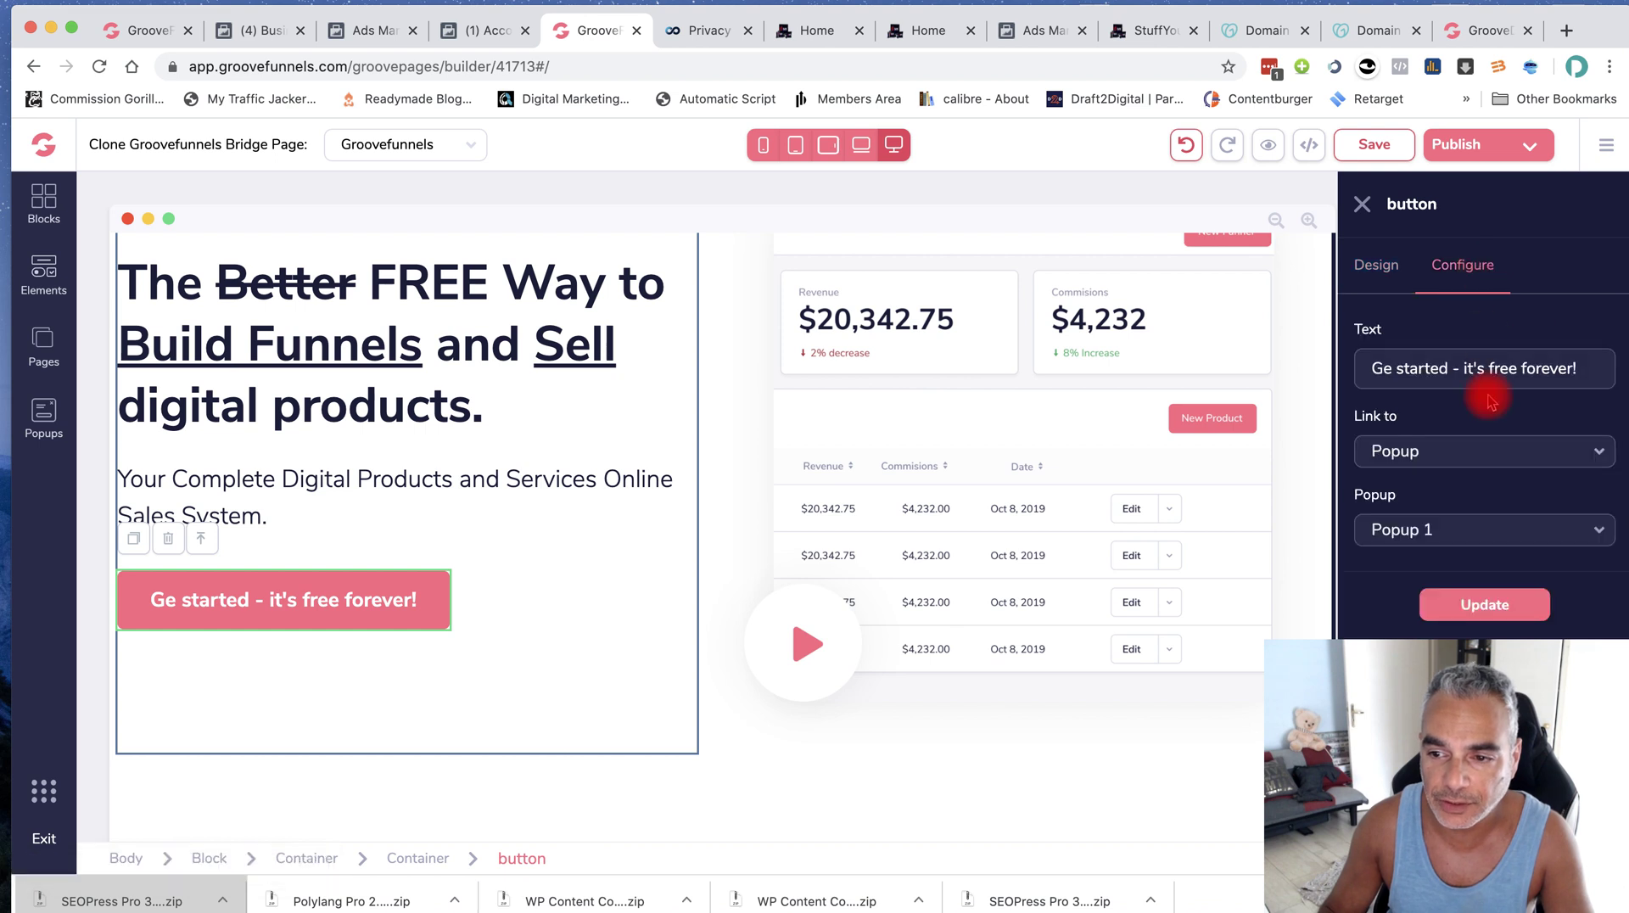
pyautogui.click(1477, 456)
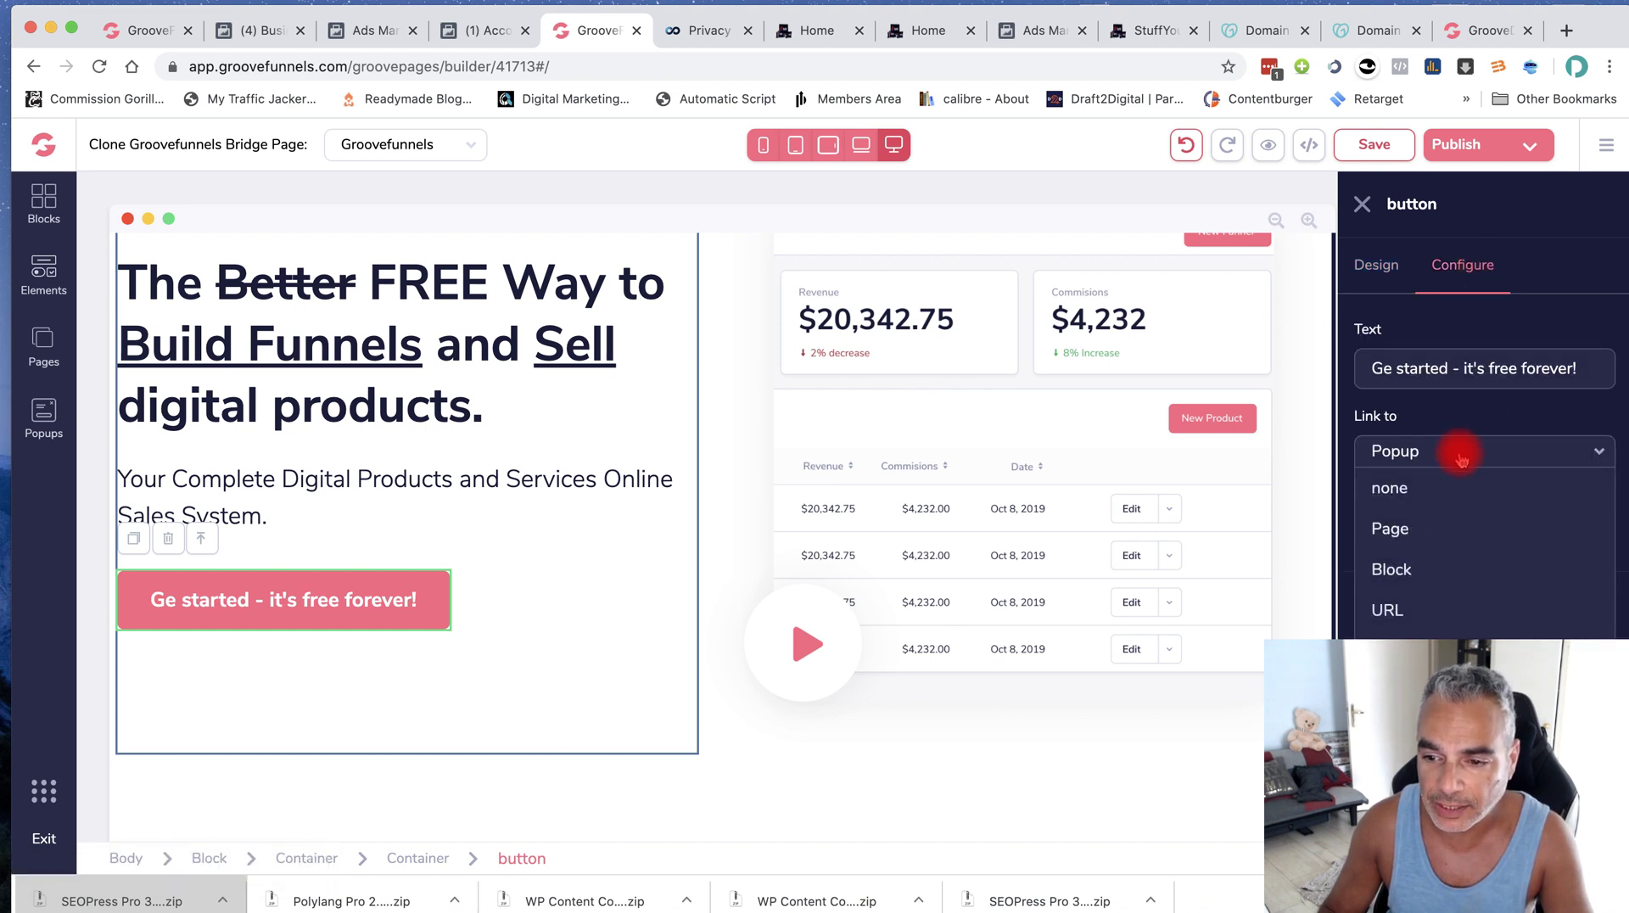
pyautogui.click(1415, 604)
pyautogui.click(1375, 531)
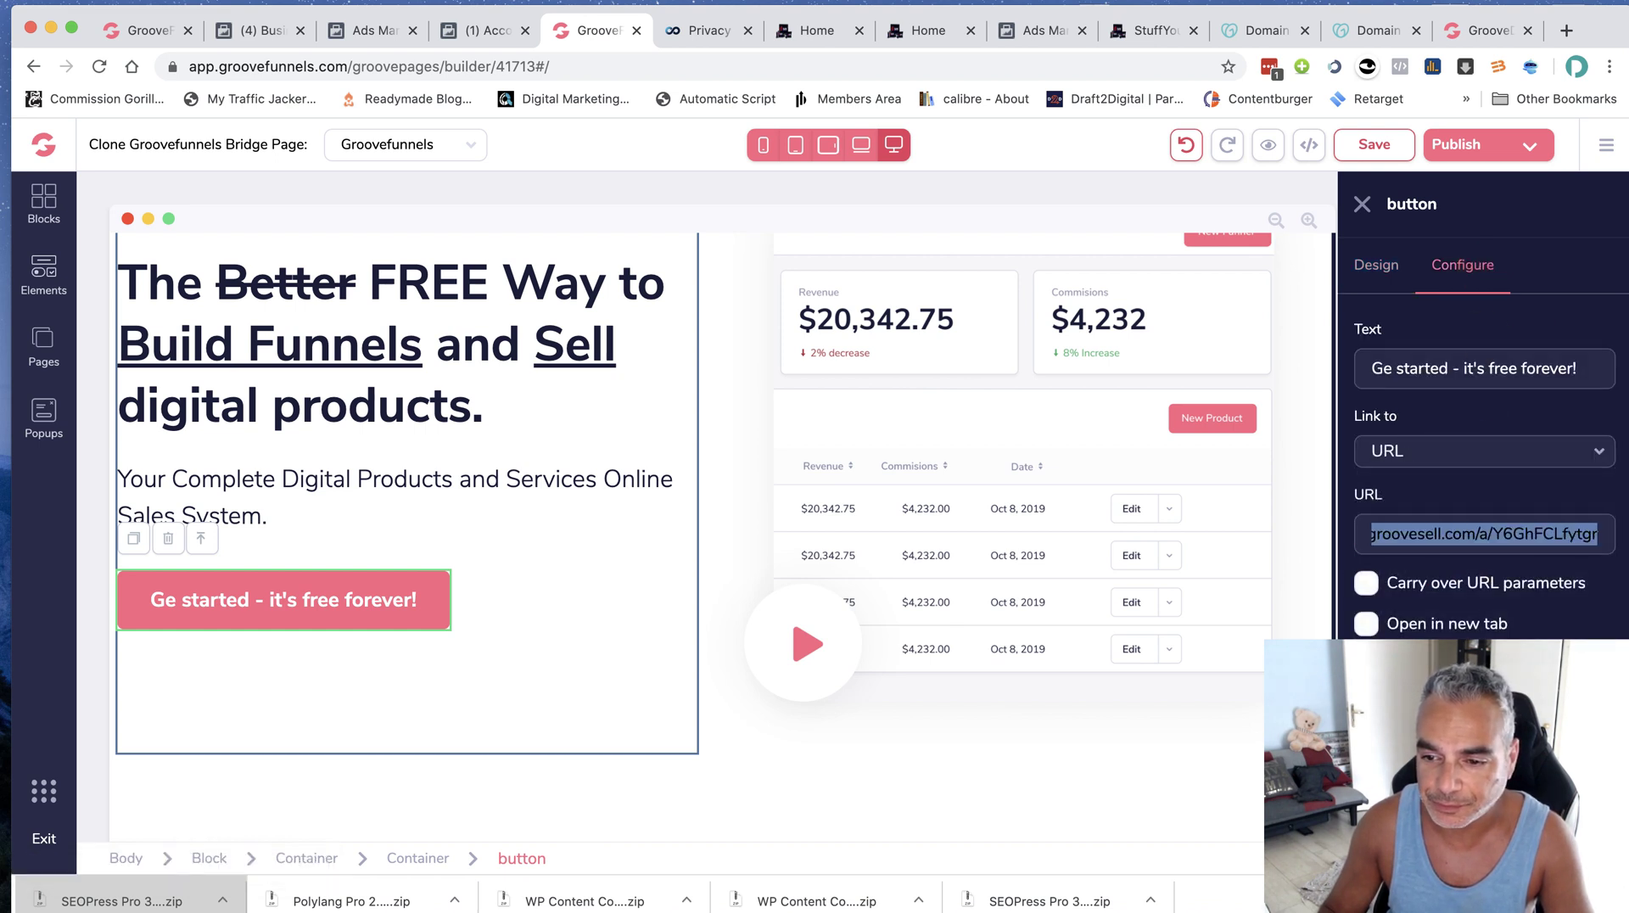
pyautogui.press('super+Right')
pyautogui.click(1573, 544)
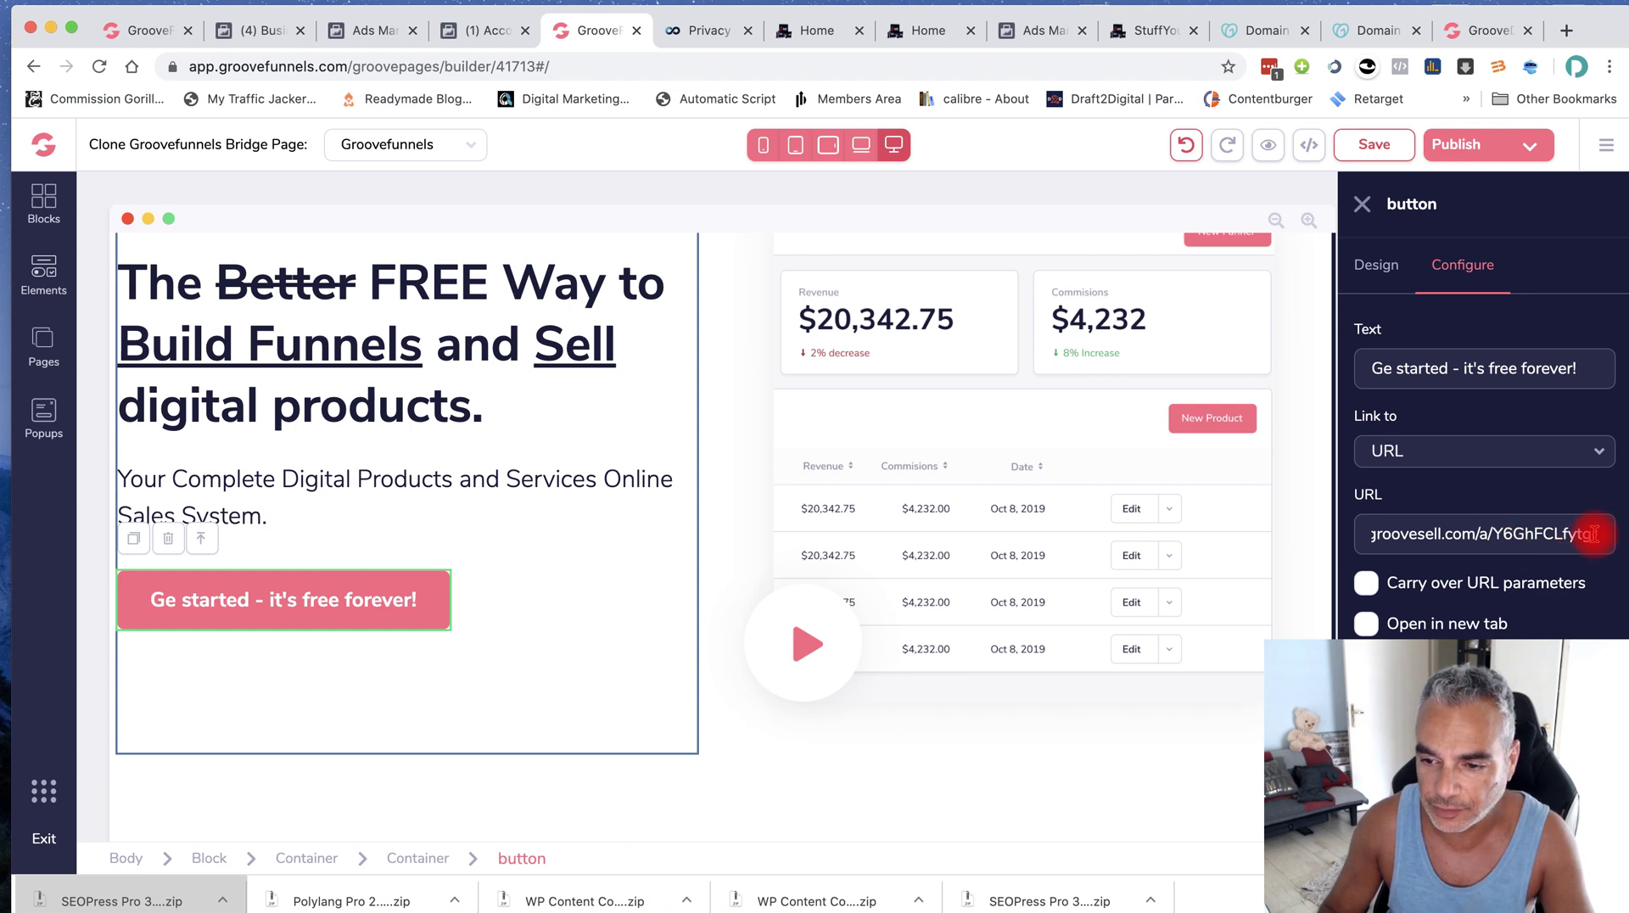
pyautogui.moveTo(1593, 533); pyautogui.dragTo(1254, 535)
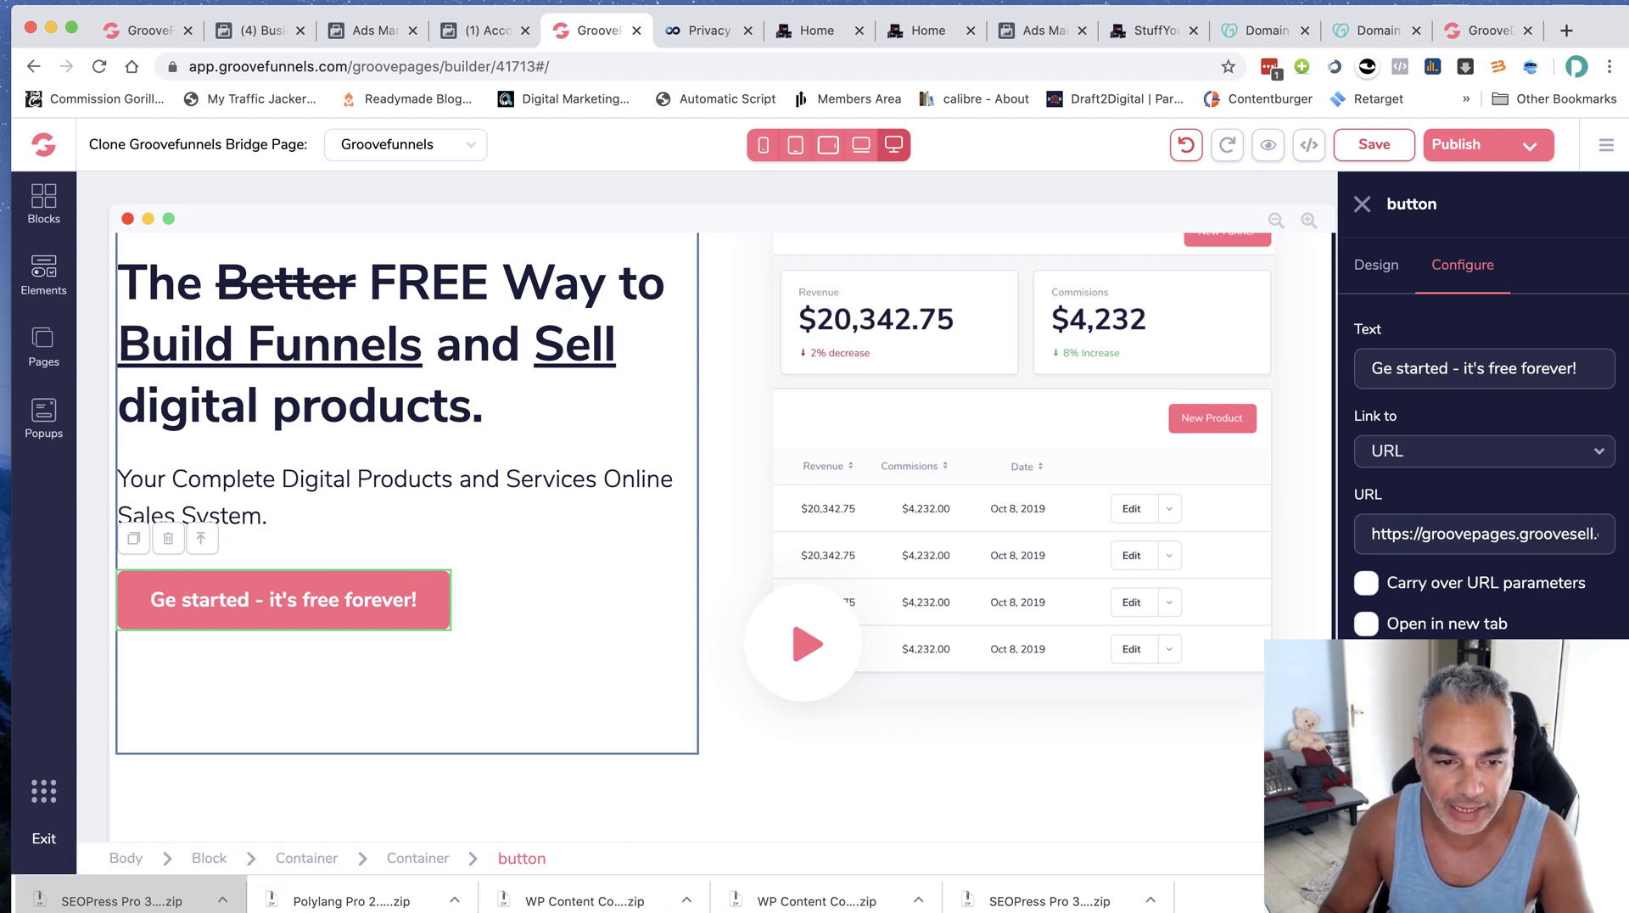
pyautogui.scroll(3, 1167, 271)
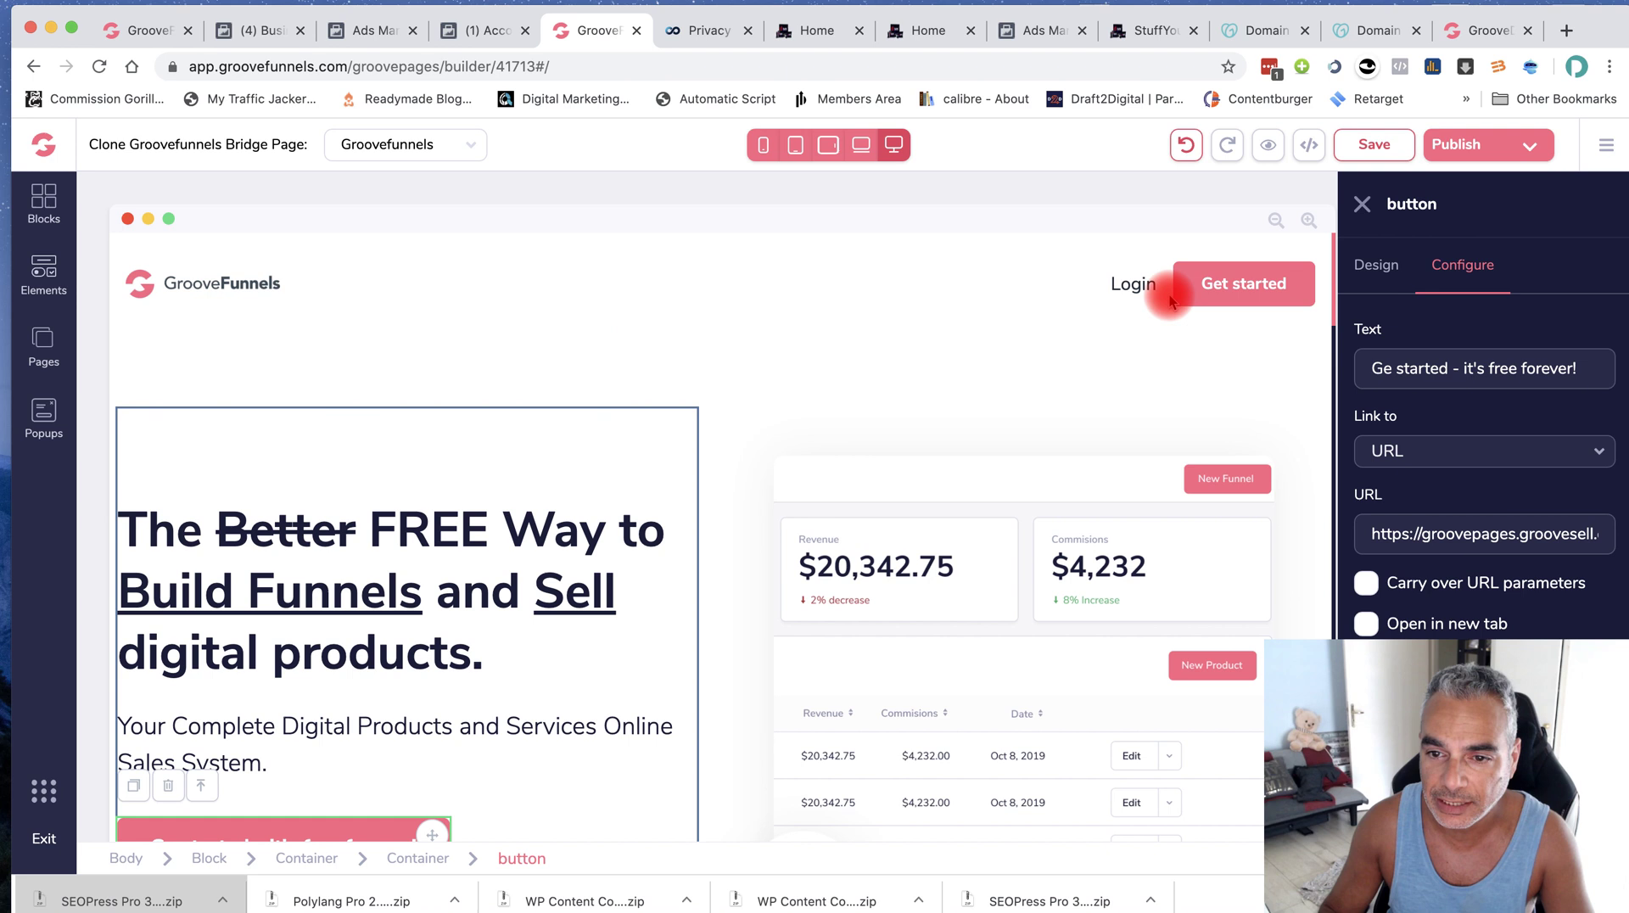
# Delete the Login link from the header navigation and confirm the removal
pyautogui.click(1137, 285)
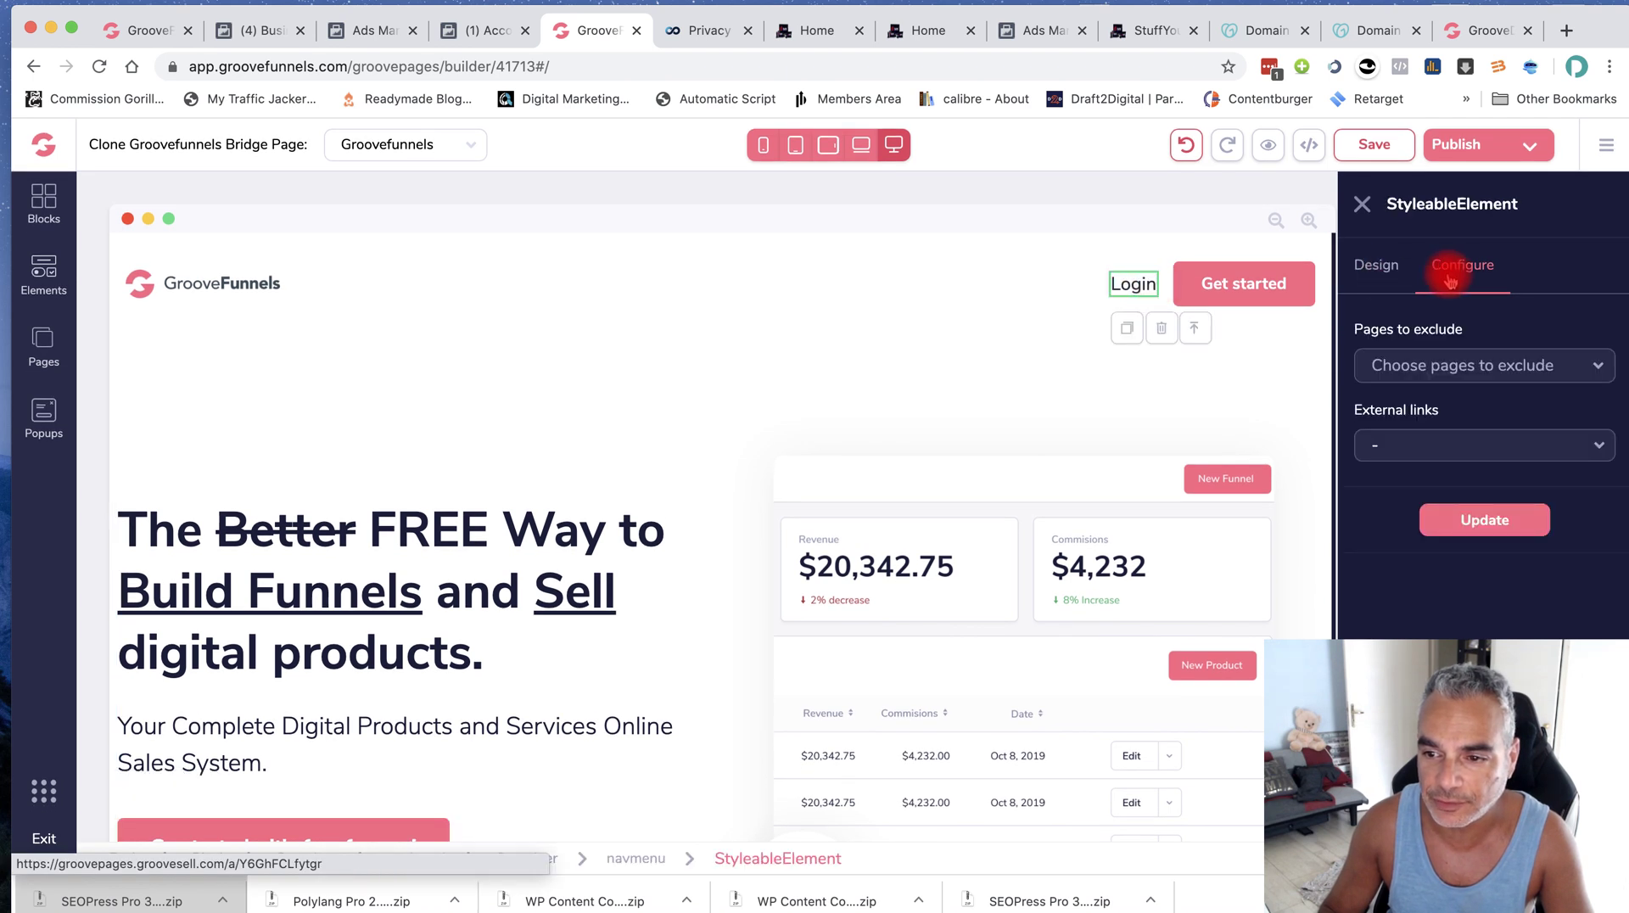
pyautogui.click(1452, 369)
pyautogui.click(1436, 480)
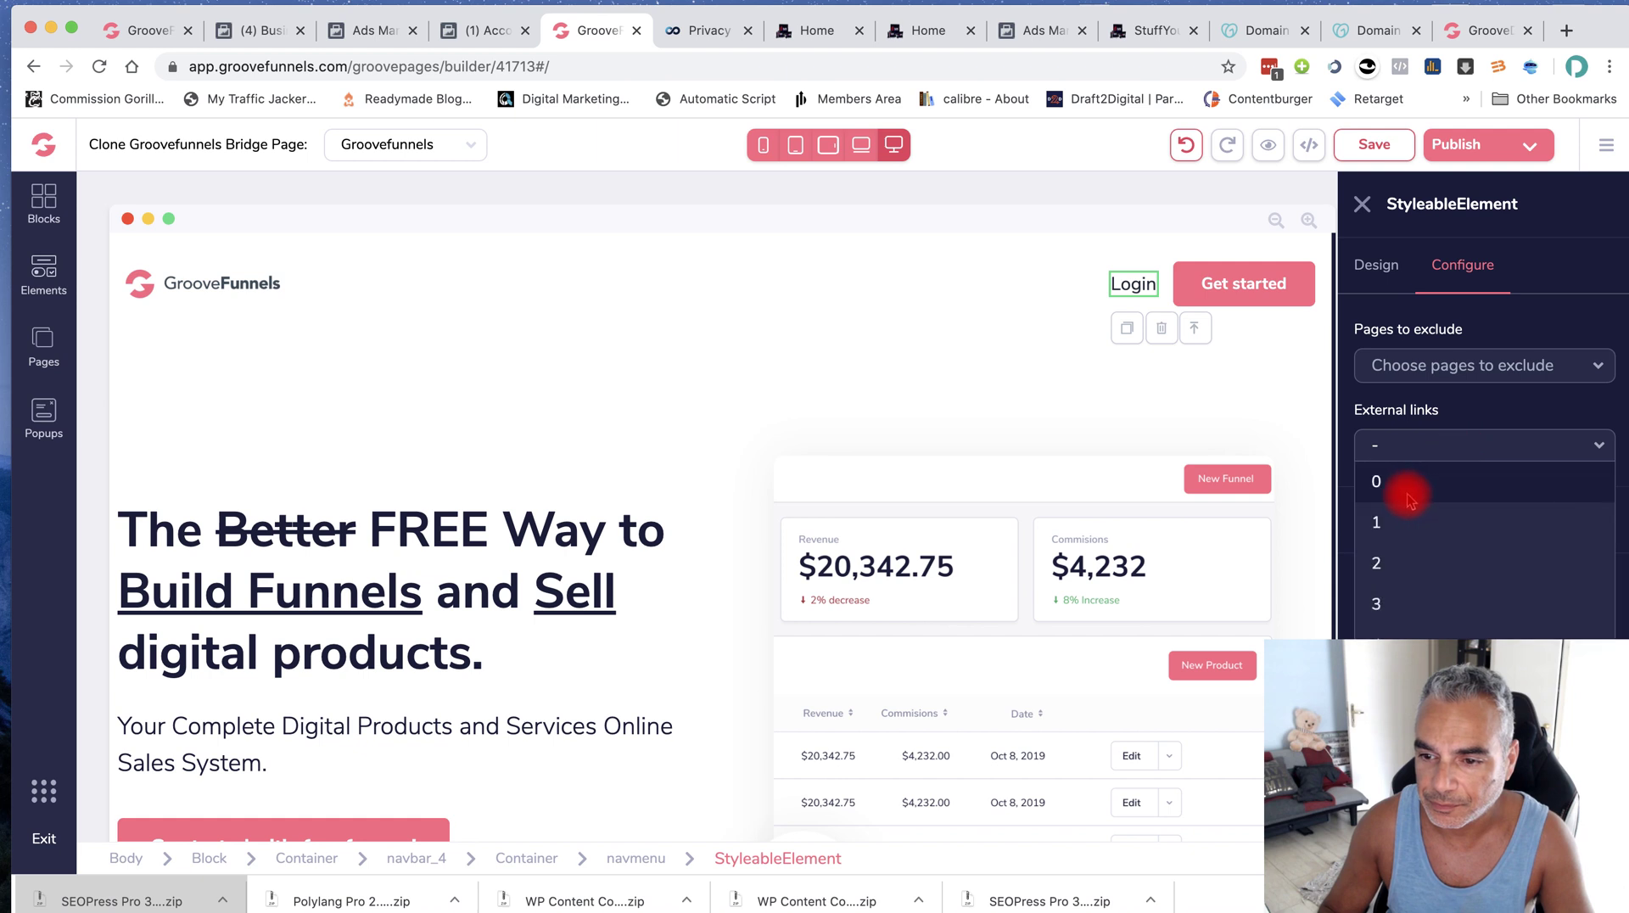
pyautogui.click(1530, 358)
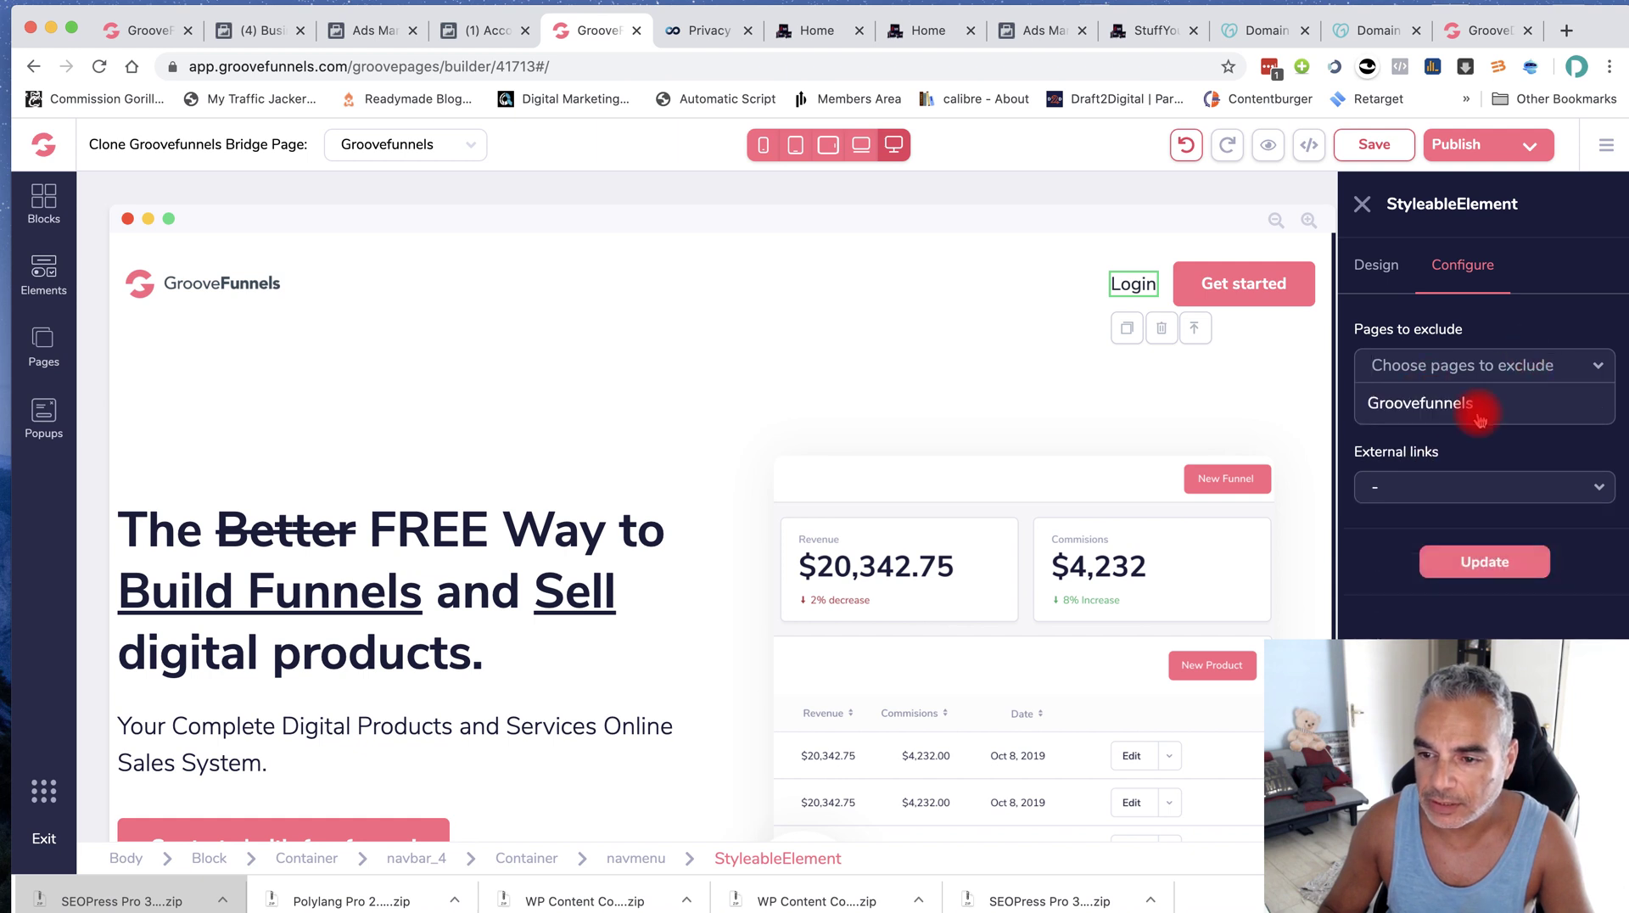
pyautogui.click(1481, 408)
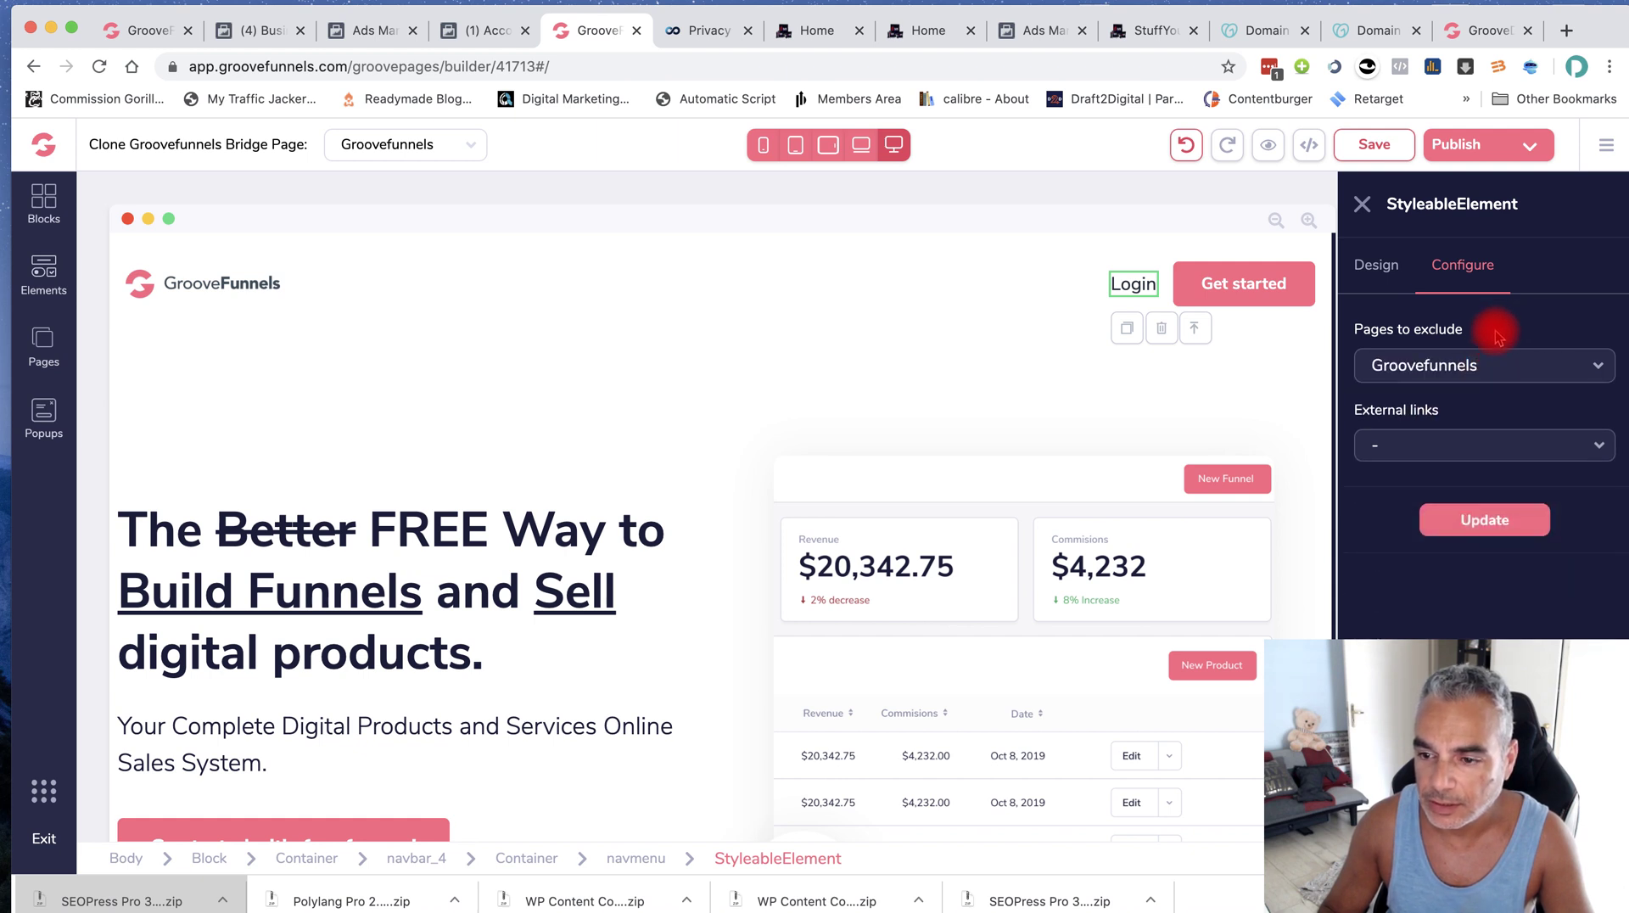
pyautogui.click(1158, 328)
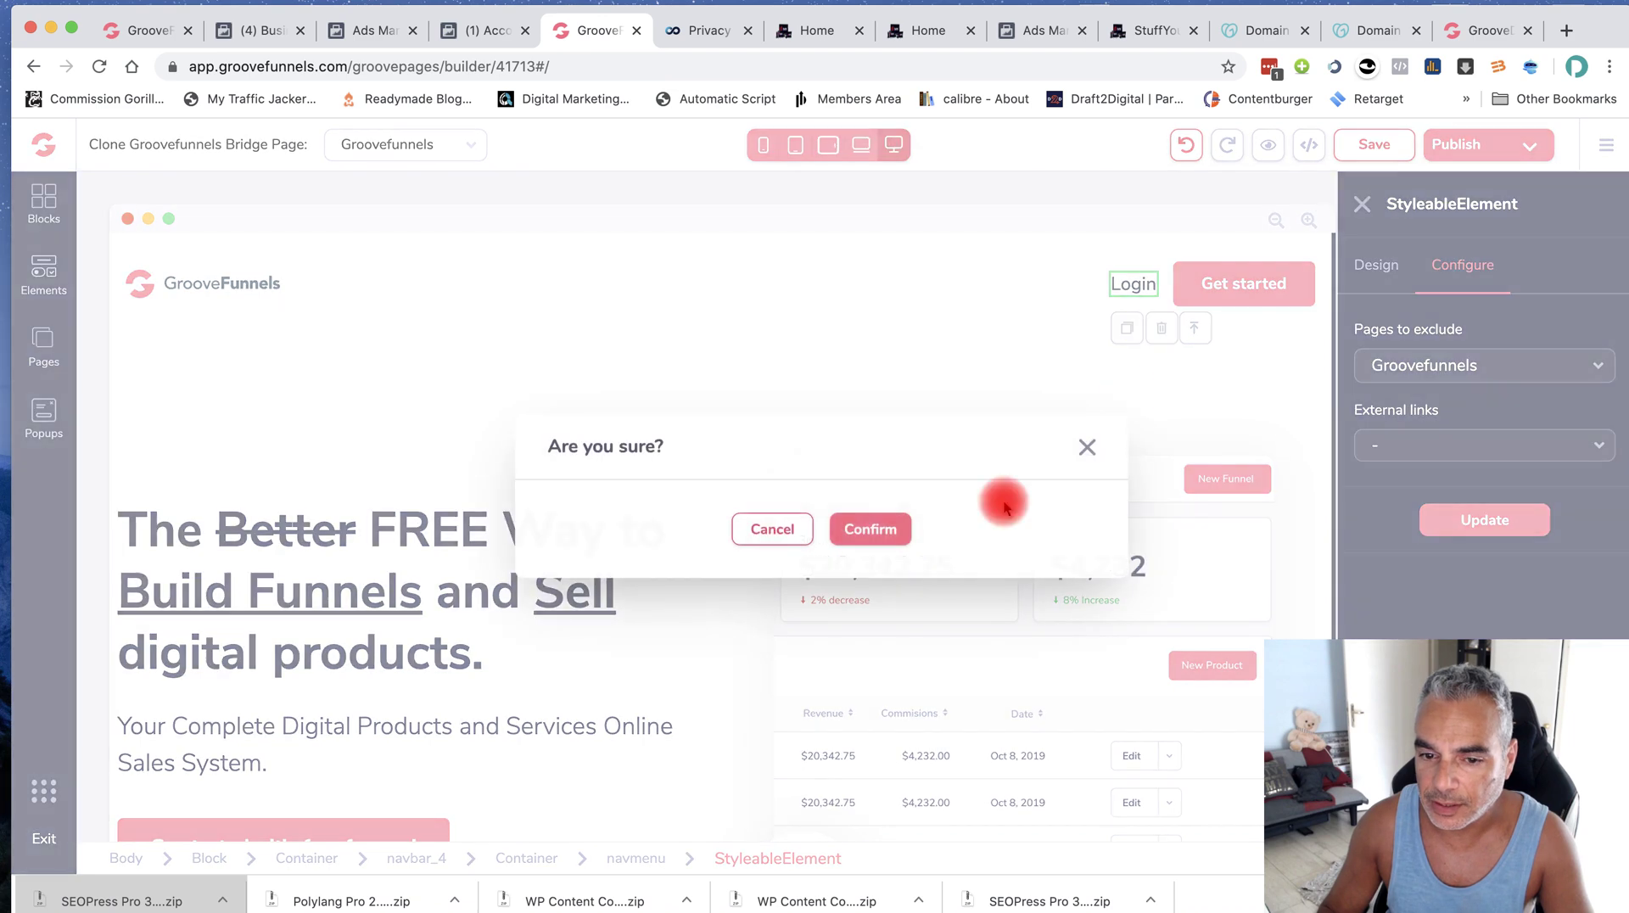
pyautogui.click(856, 539)
pyautogui.click(1243, 287)
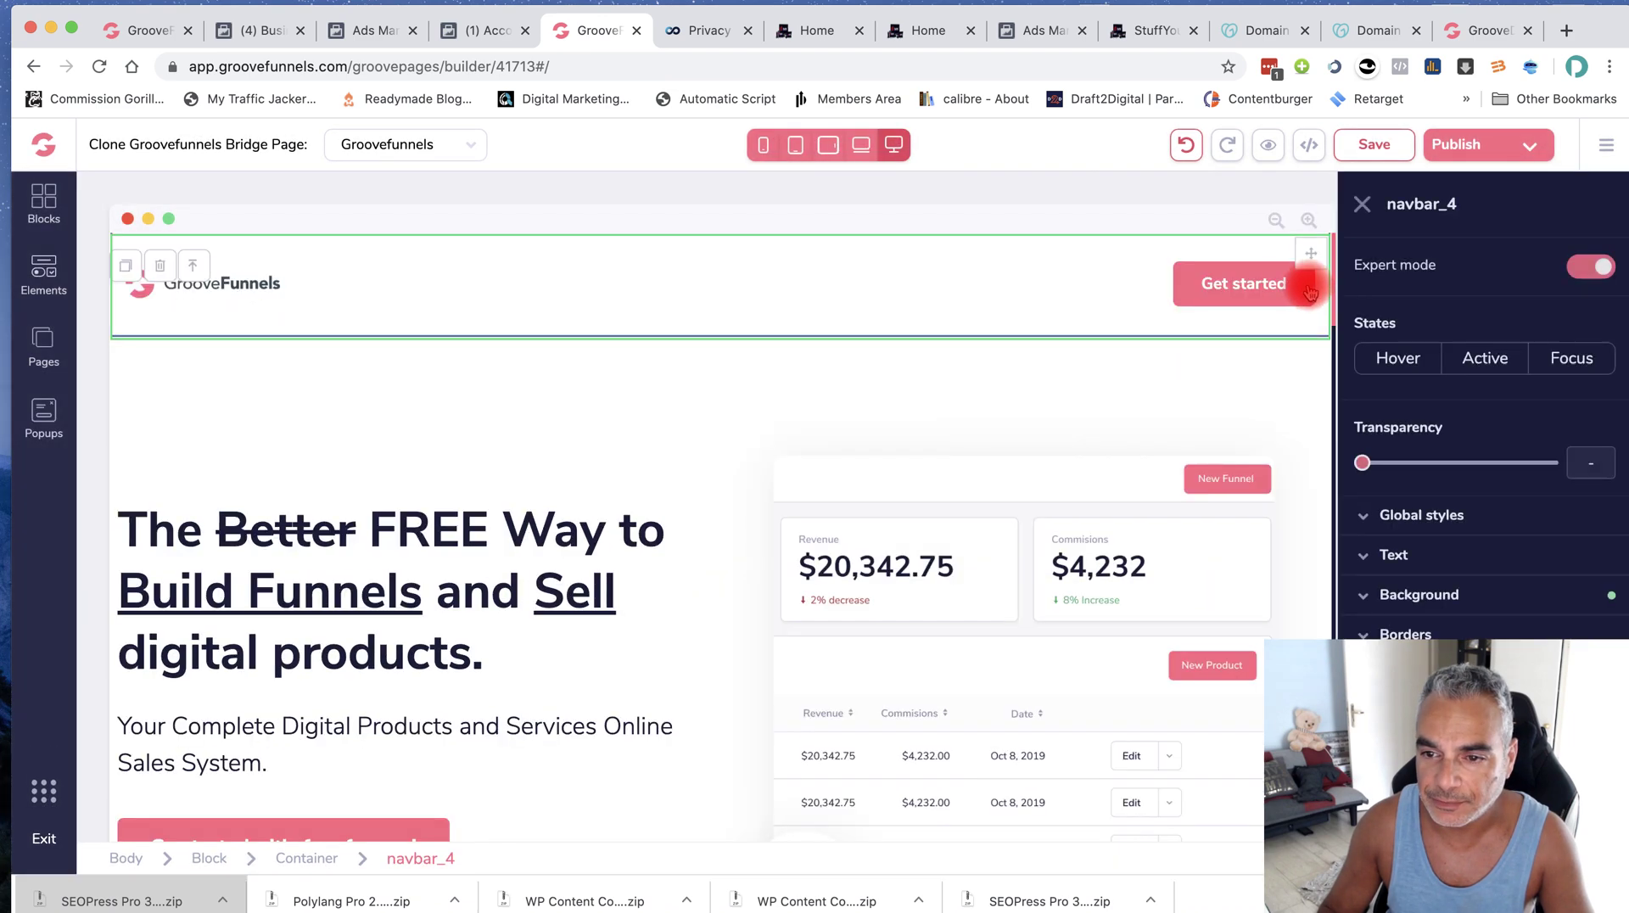
# Point the header 'Get started' button at the affiliate URL
pyautogui.click(1243, 287)
pyautogui.click(1442, 265)
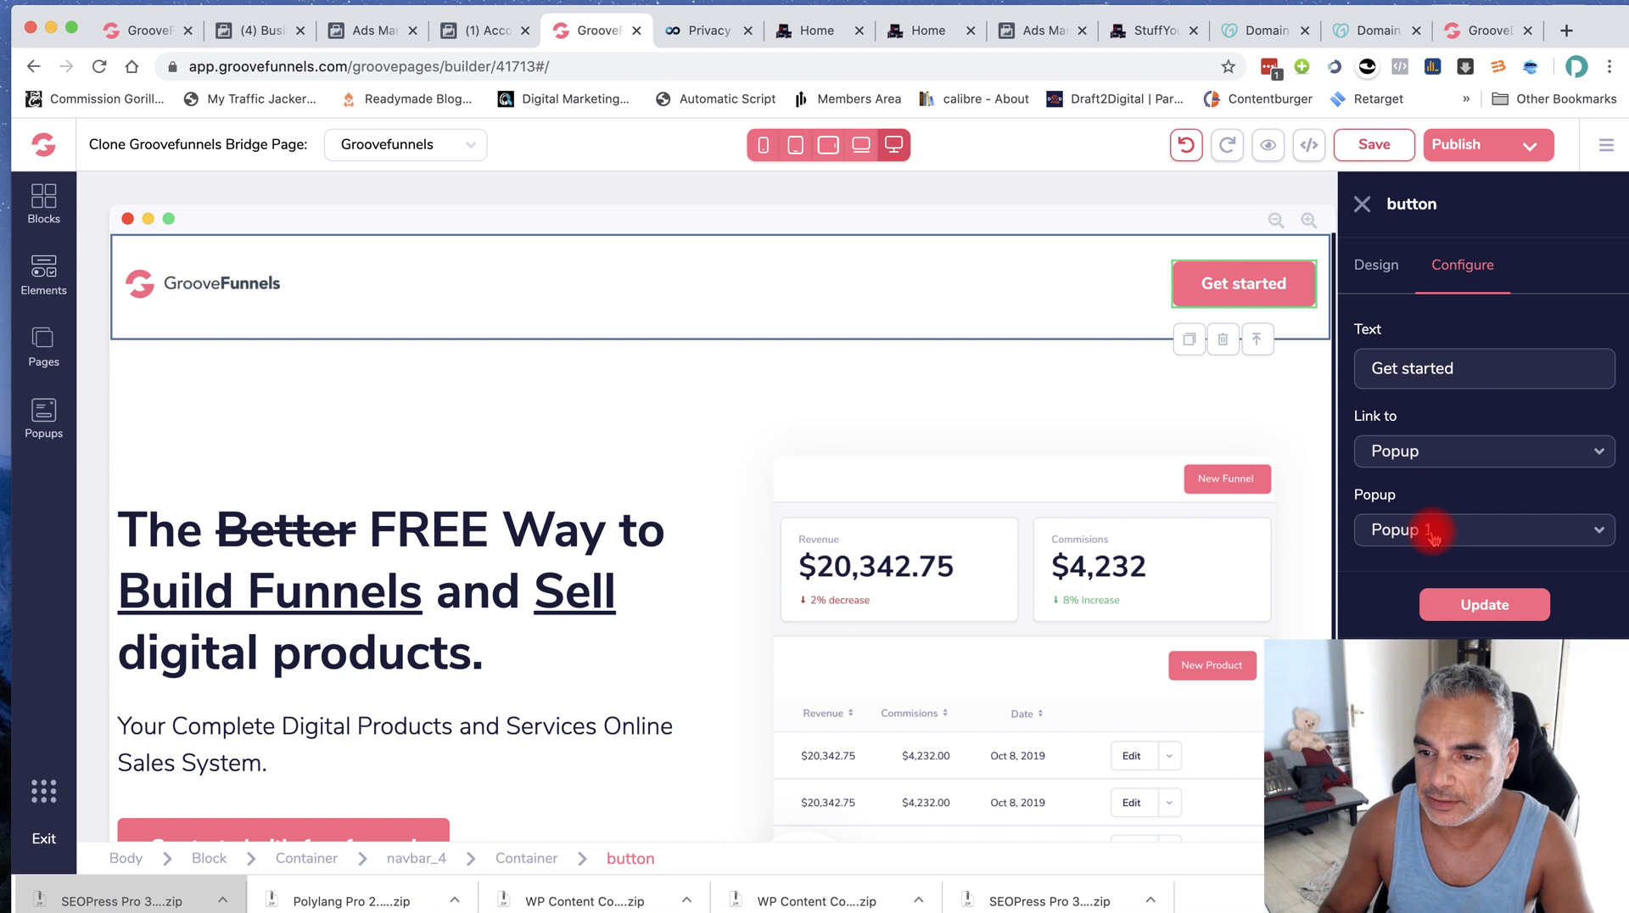
pyautogui.click(1448, 451)
pyautogui.click(1419, 611)
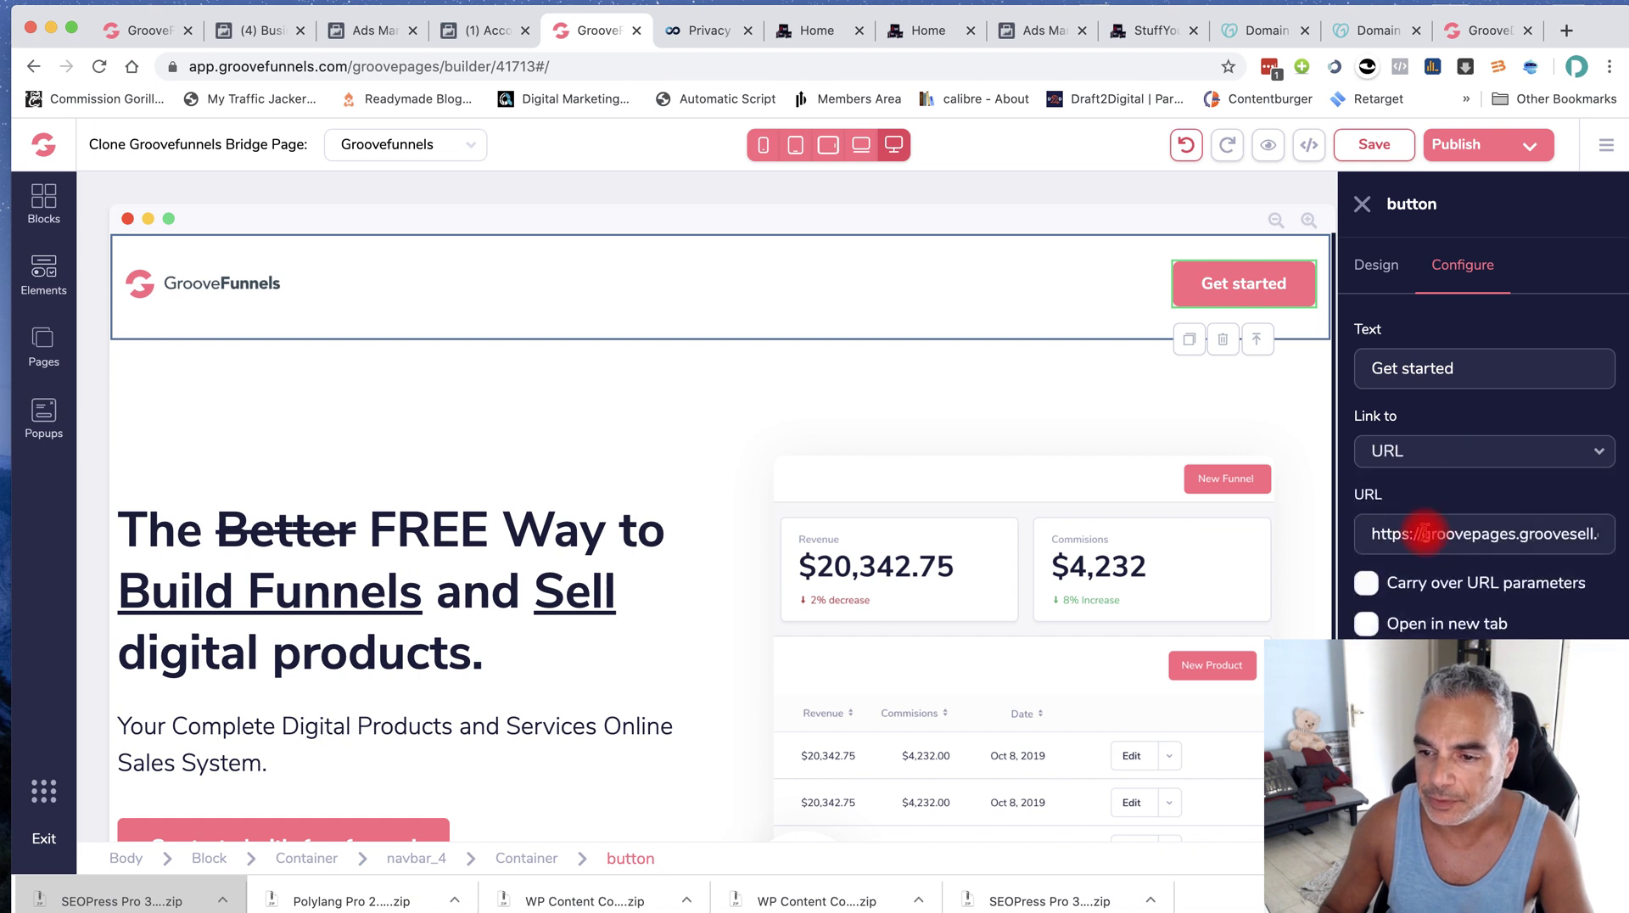
pyautogui.click(1381, 533)
pyautogui.press('super+a')
pyautogui.click(1509, 592)
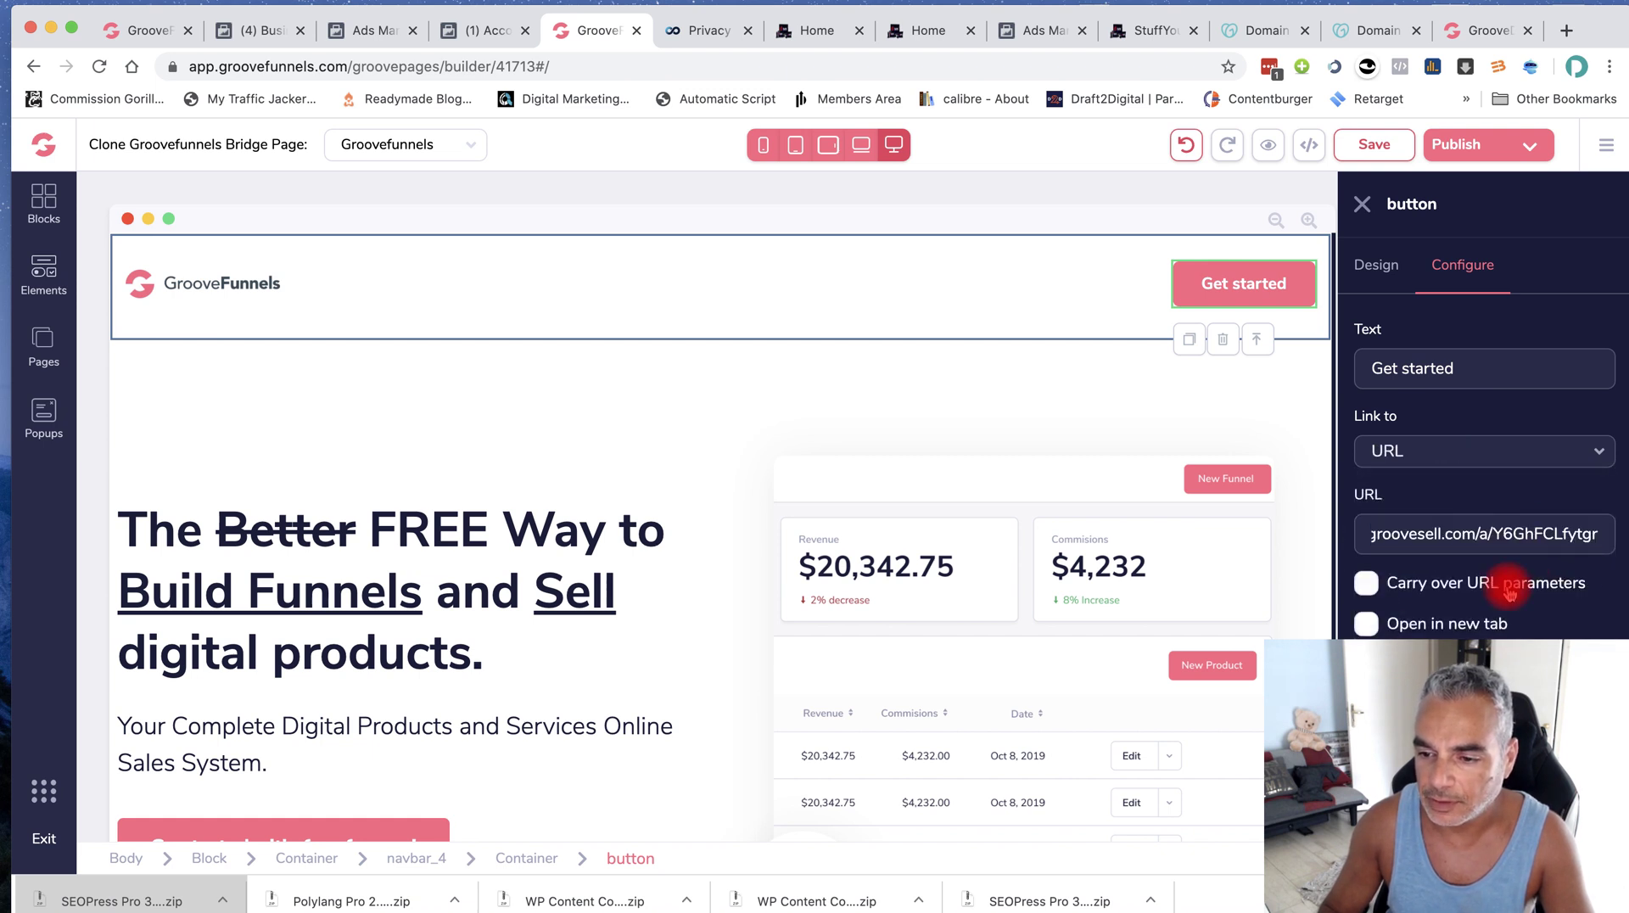
# Inspect the hero dashboard image and the smiling-man photo's link settings
pyautogui.scroll(-6, 1018, 498)
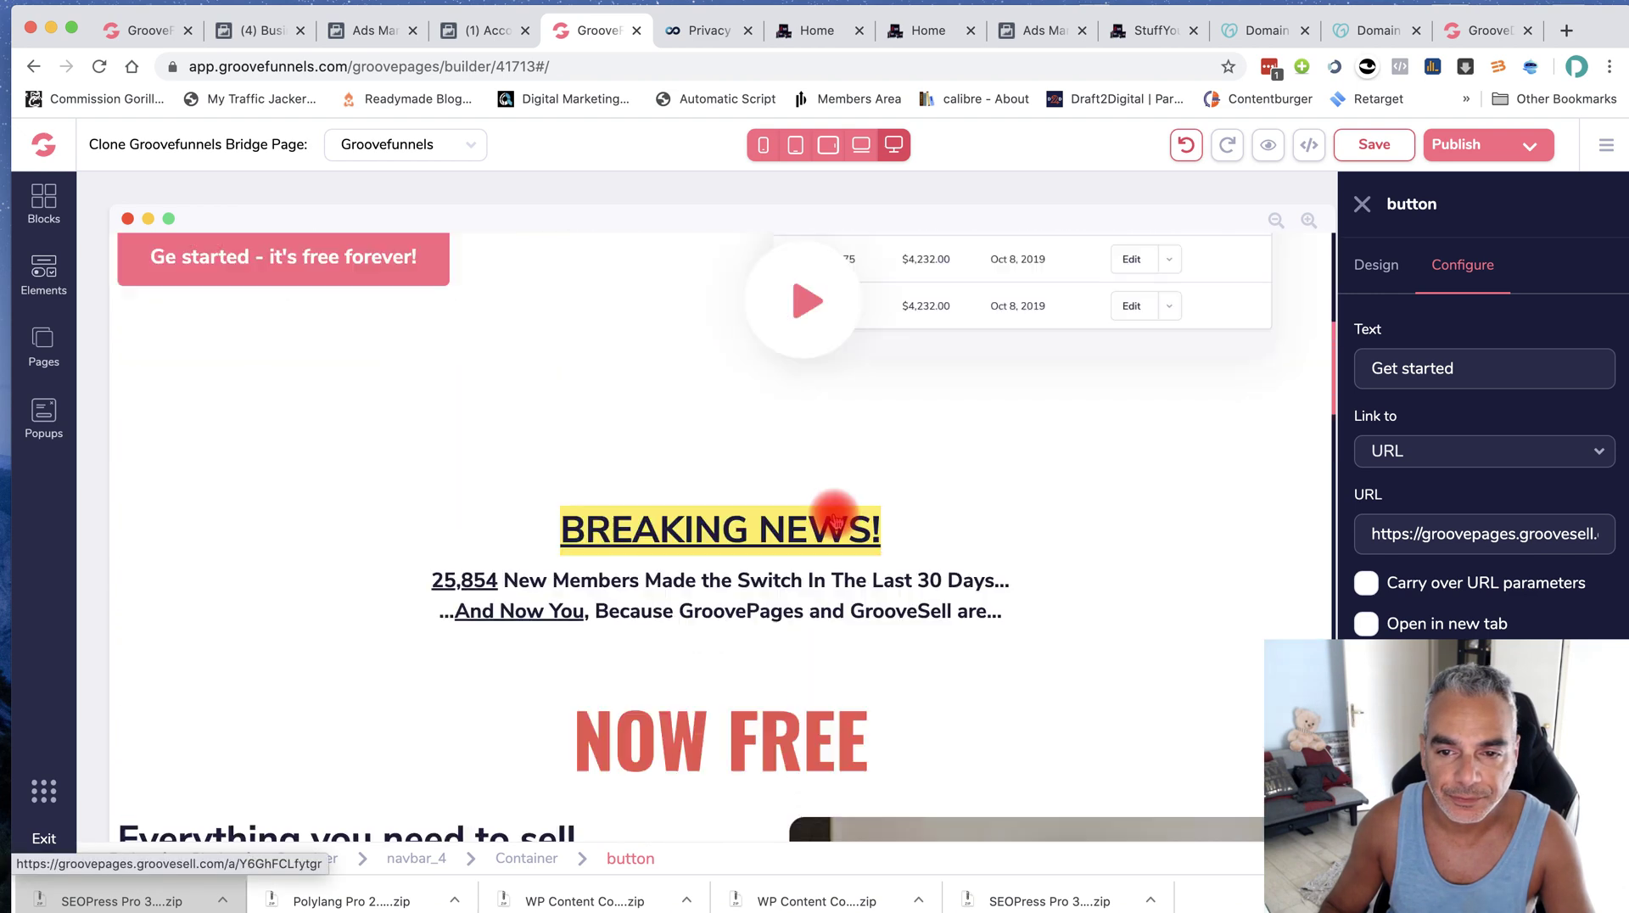
pyautogui.scroll(5, 836, 520)
pyautogui.scroll(1, 999, 486)
pyautogui.click(1035, 535)
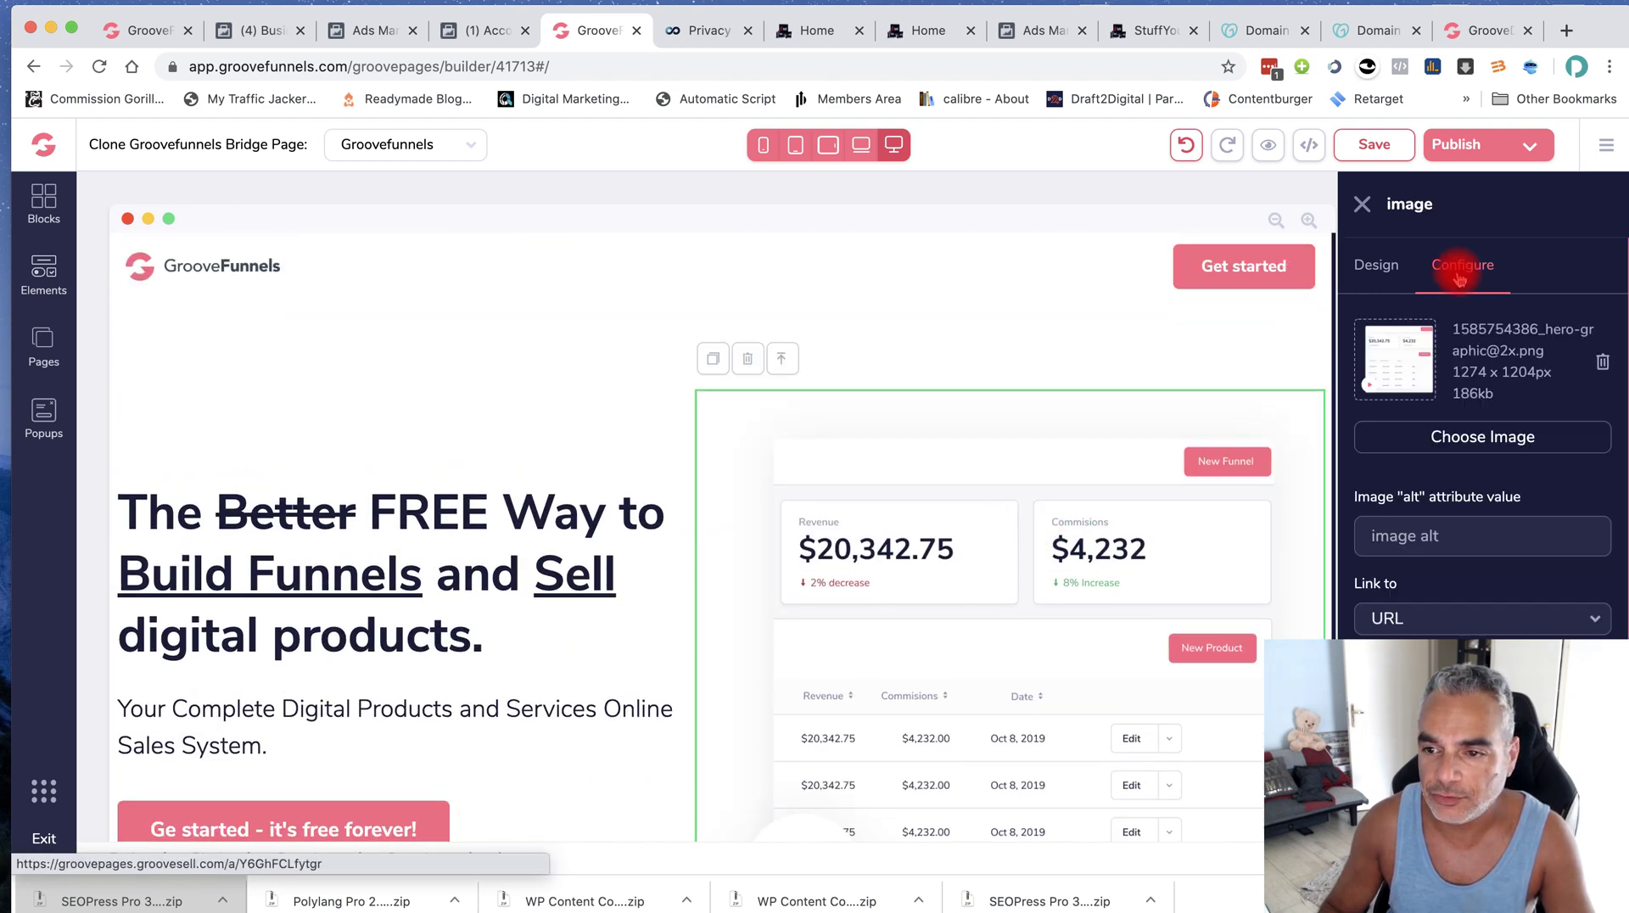
pyautogui.scroll(-1, 1483, 441)
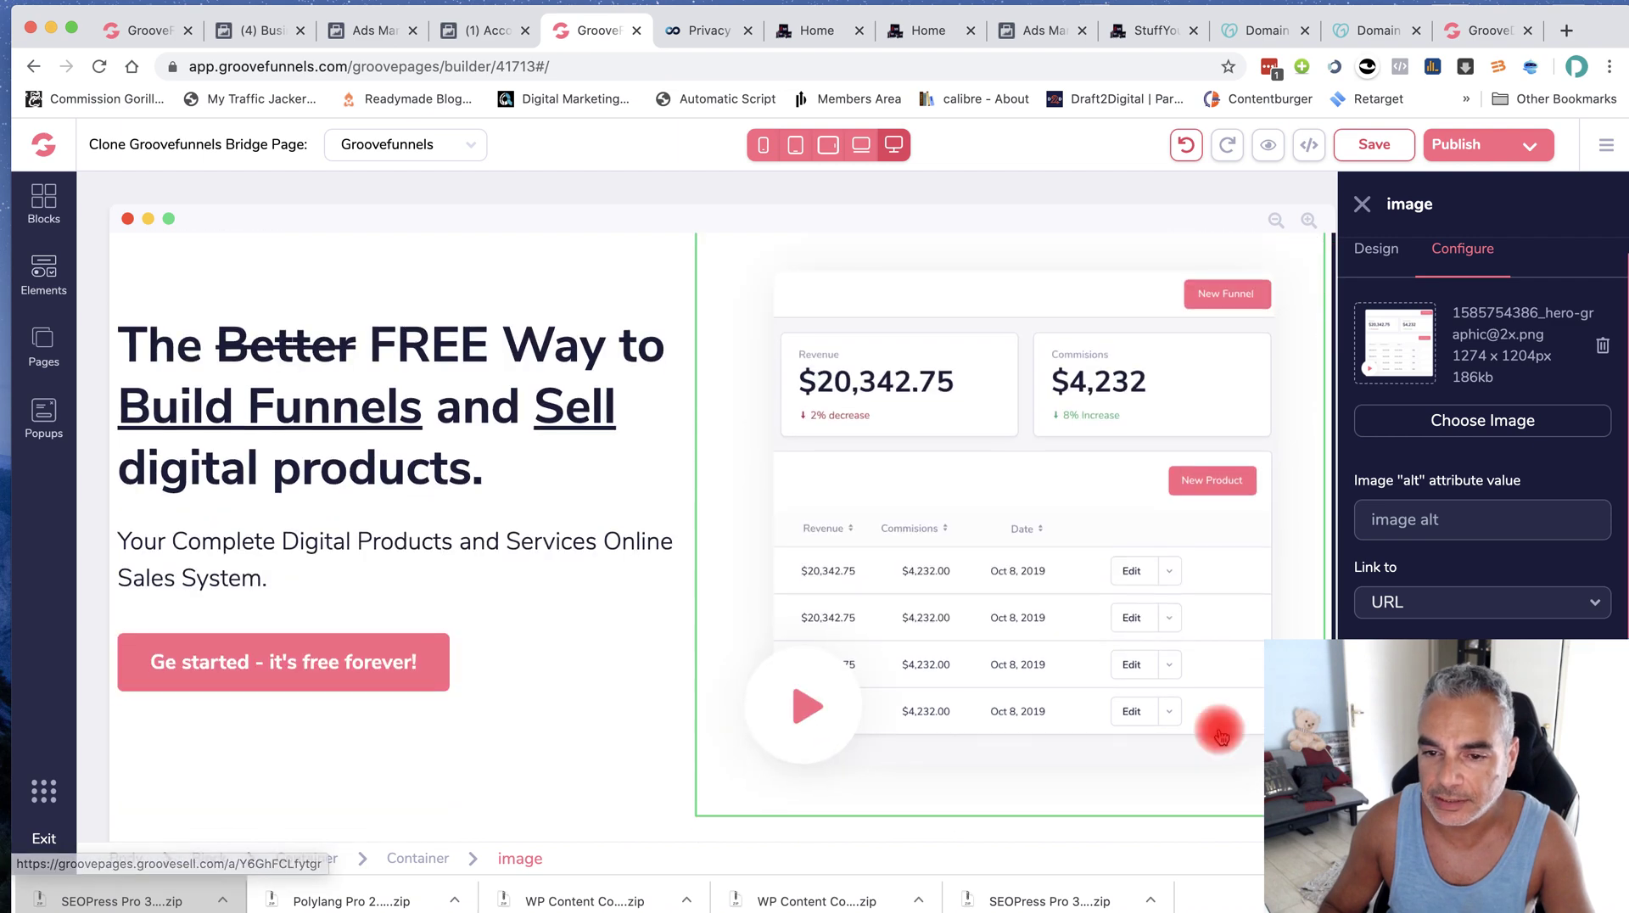
pyautogui.scroll(-10, 1080, 639)
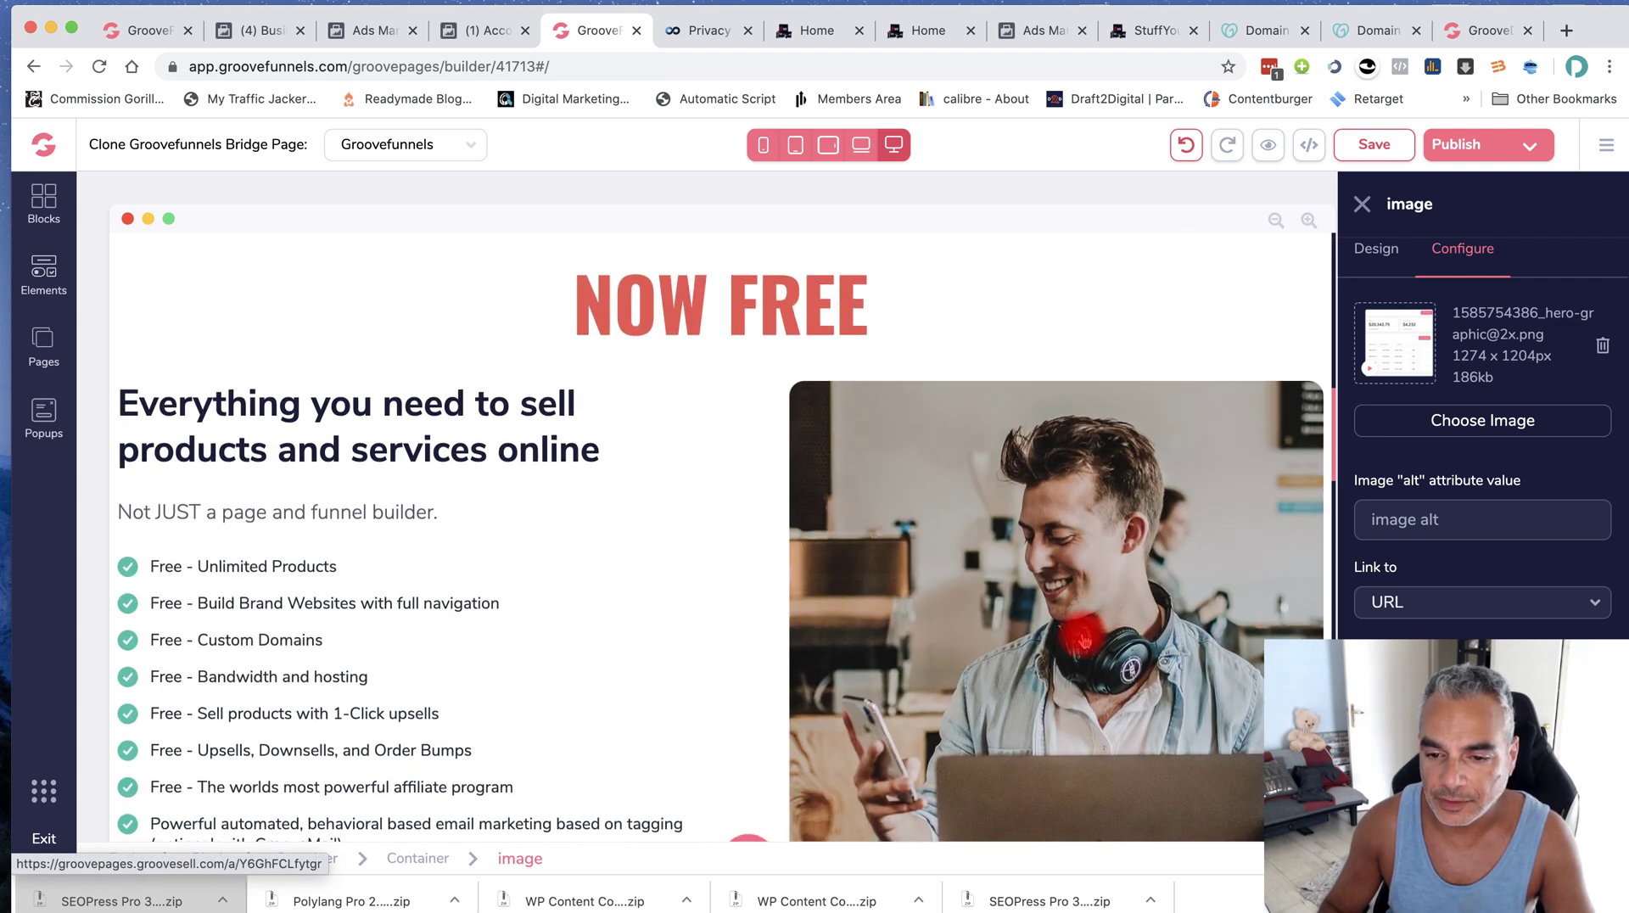
pyautogui.click(1084, 640)
pyautogui.click(1461, 249)
pyautogui.scroll(-2, 1442, 628)
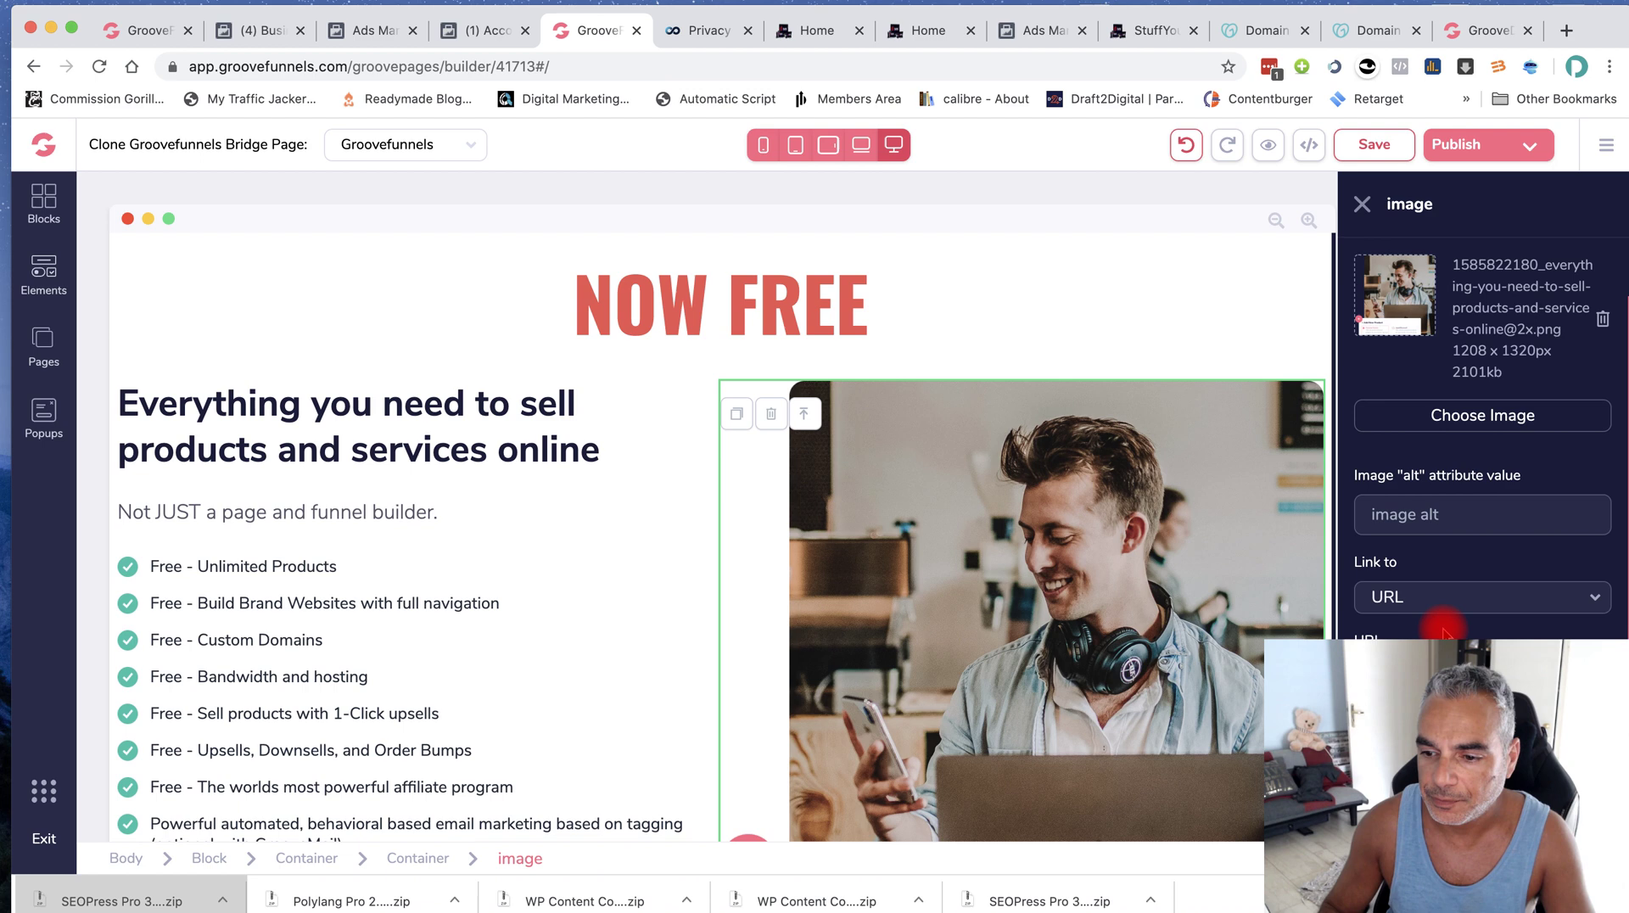
pyautogui.scroll(-6, 535, 716)
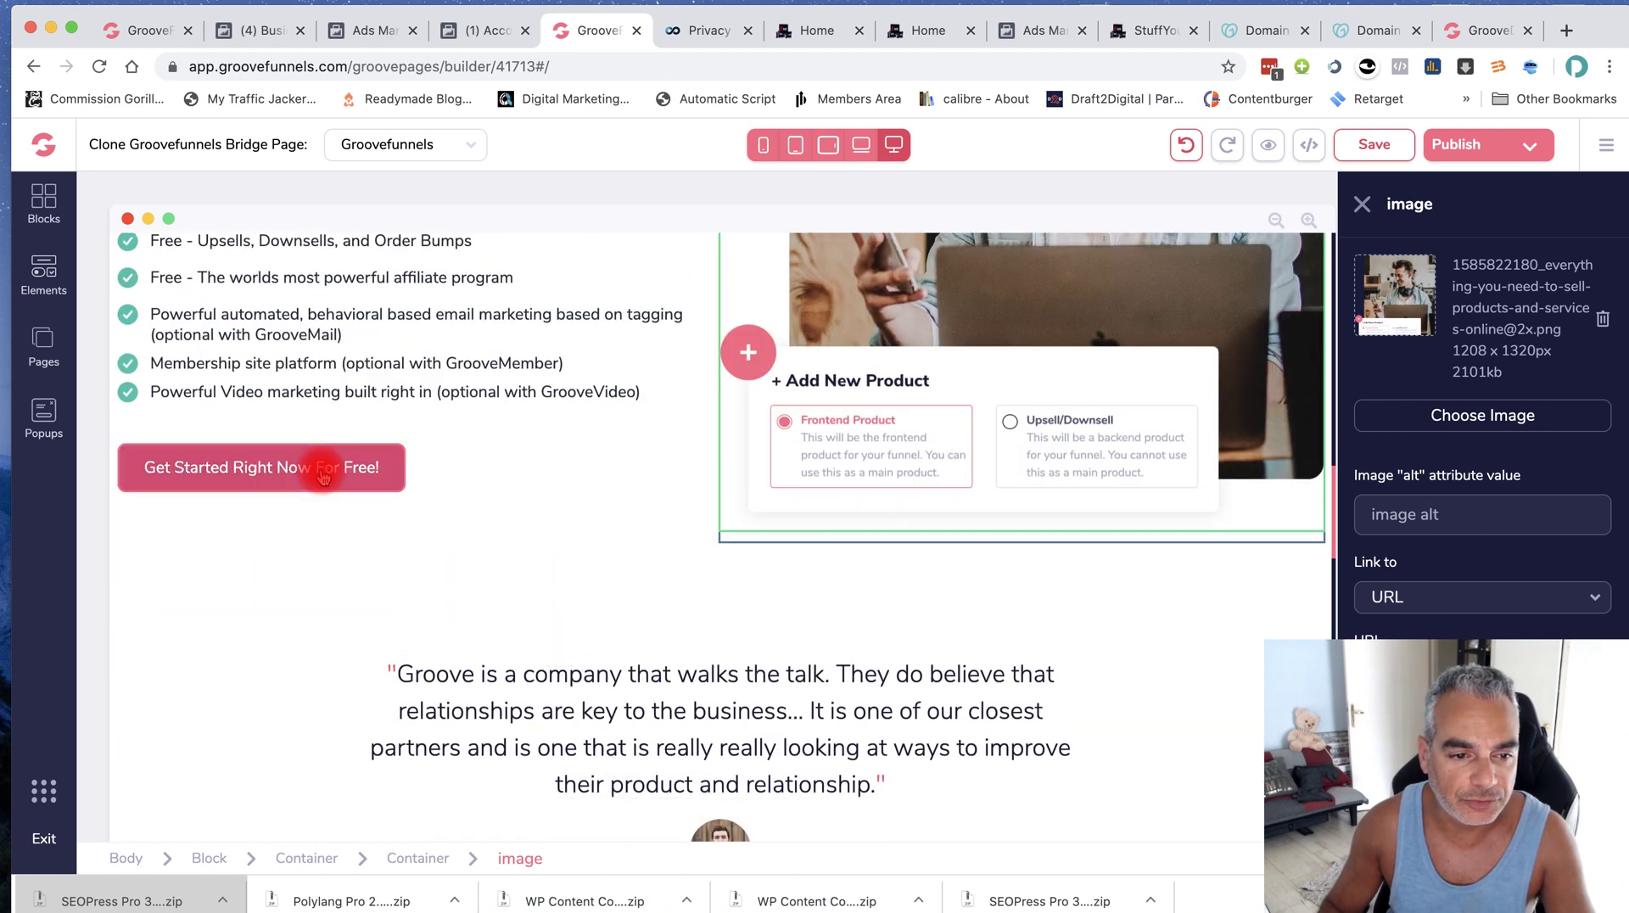
# Point the first 'Get Started Right Now For Free!' button at the affiliate URL
pyautogui.click(324, 478)
pyautogui.click(1442, 262)
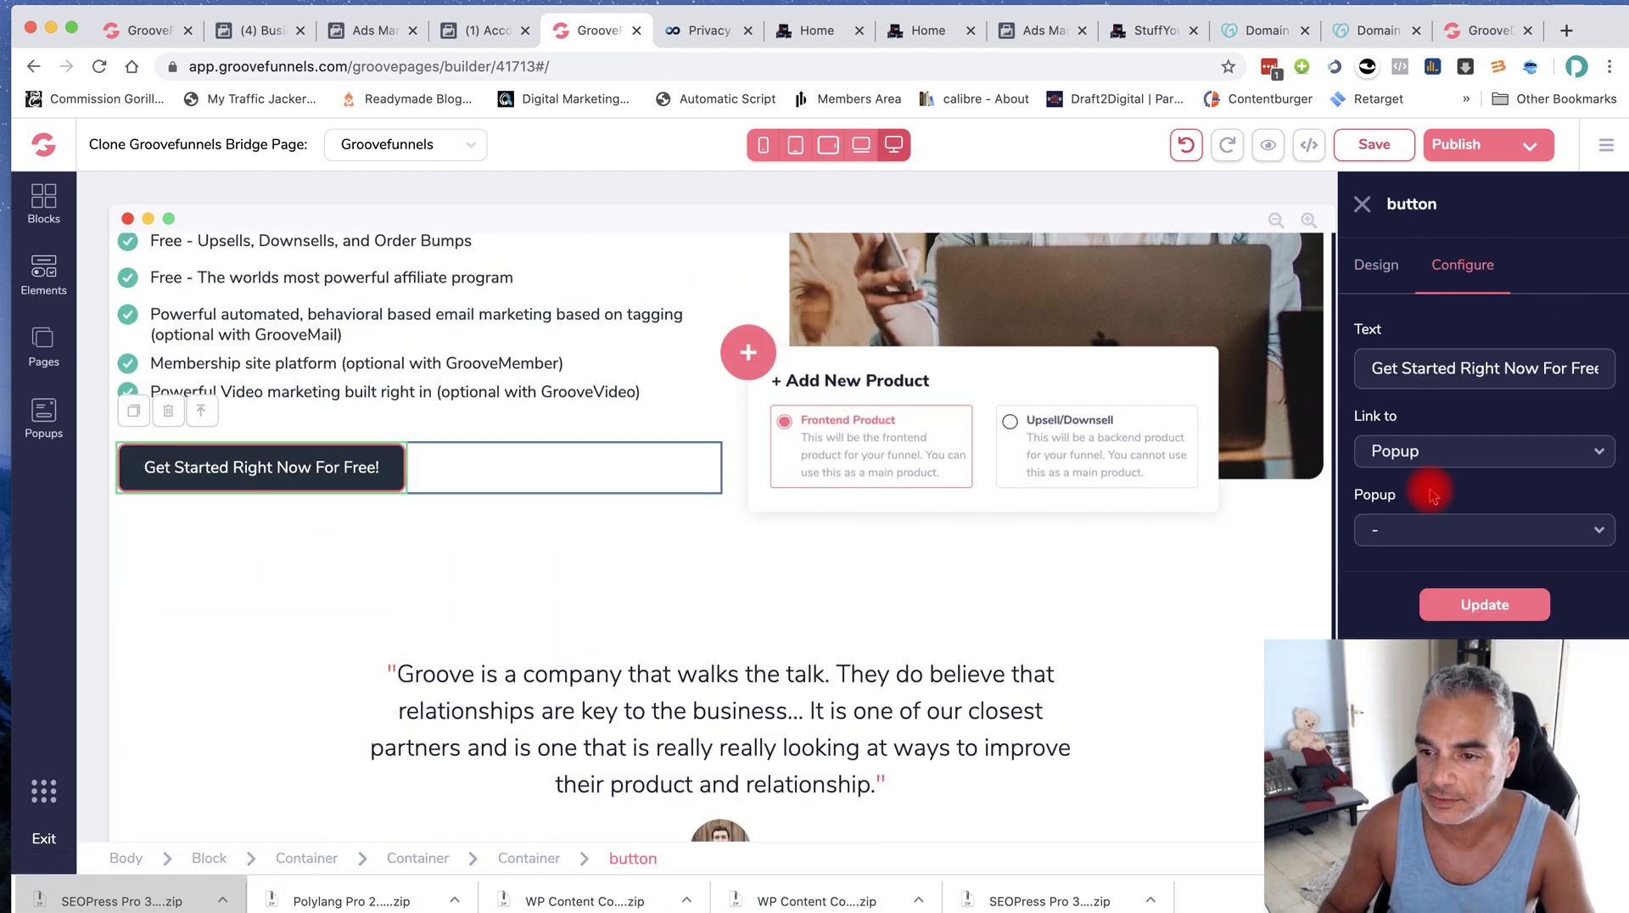
pyautogui.click(1408, 451)
pyautogui.click(1383, 608)
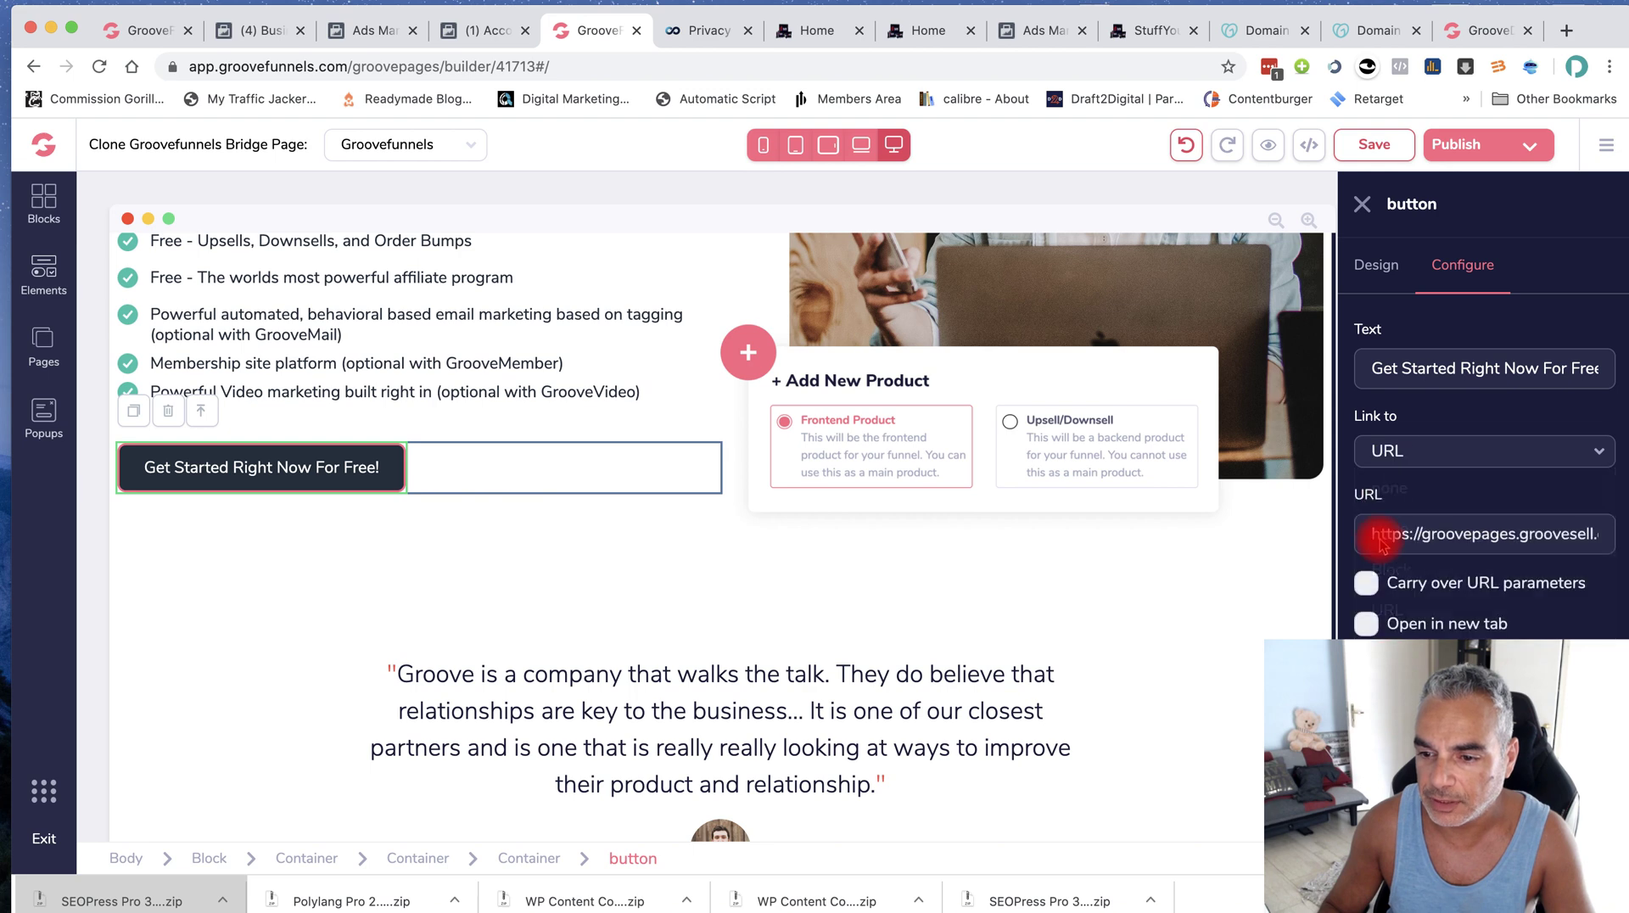
pyautogui.tripleClick(1373, 531)
pyautogui.hotkey('ctrl', 'v')
# Point the second 'Get Started Right Now For Free!' button at the affiliate URL
pyautogui.scroll(-7, 181, 465)
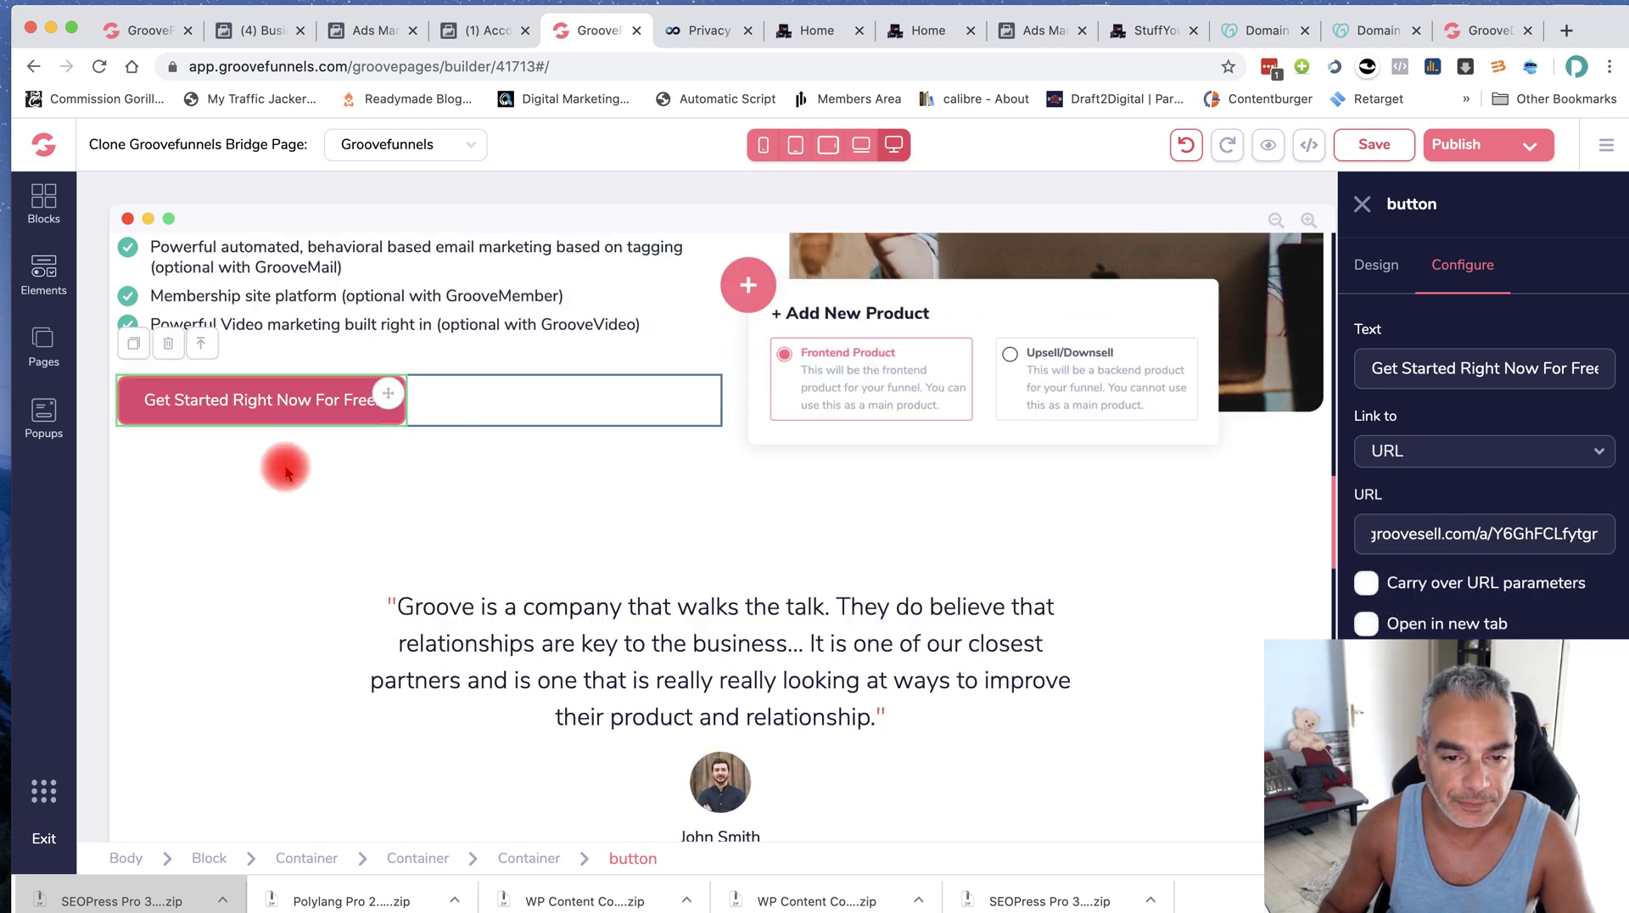
pyautogui.scroll(-10, 338, 483)
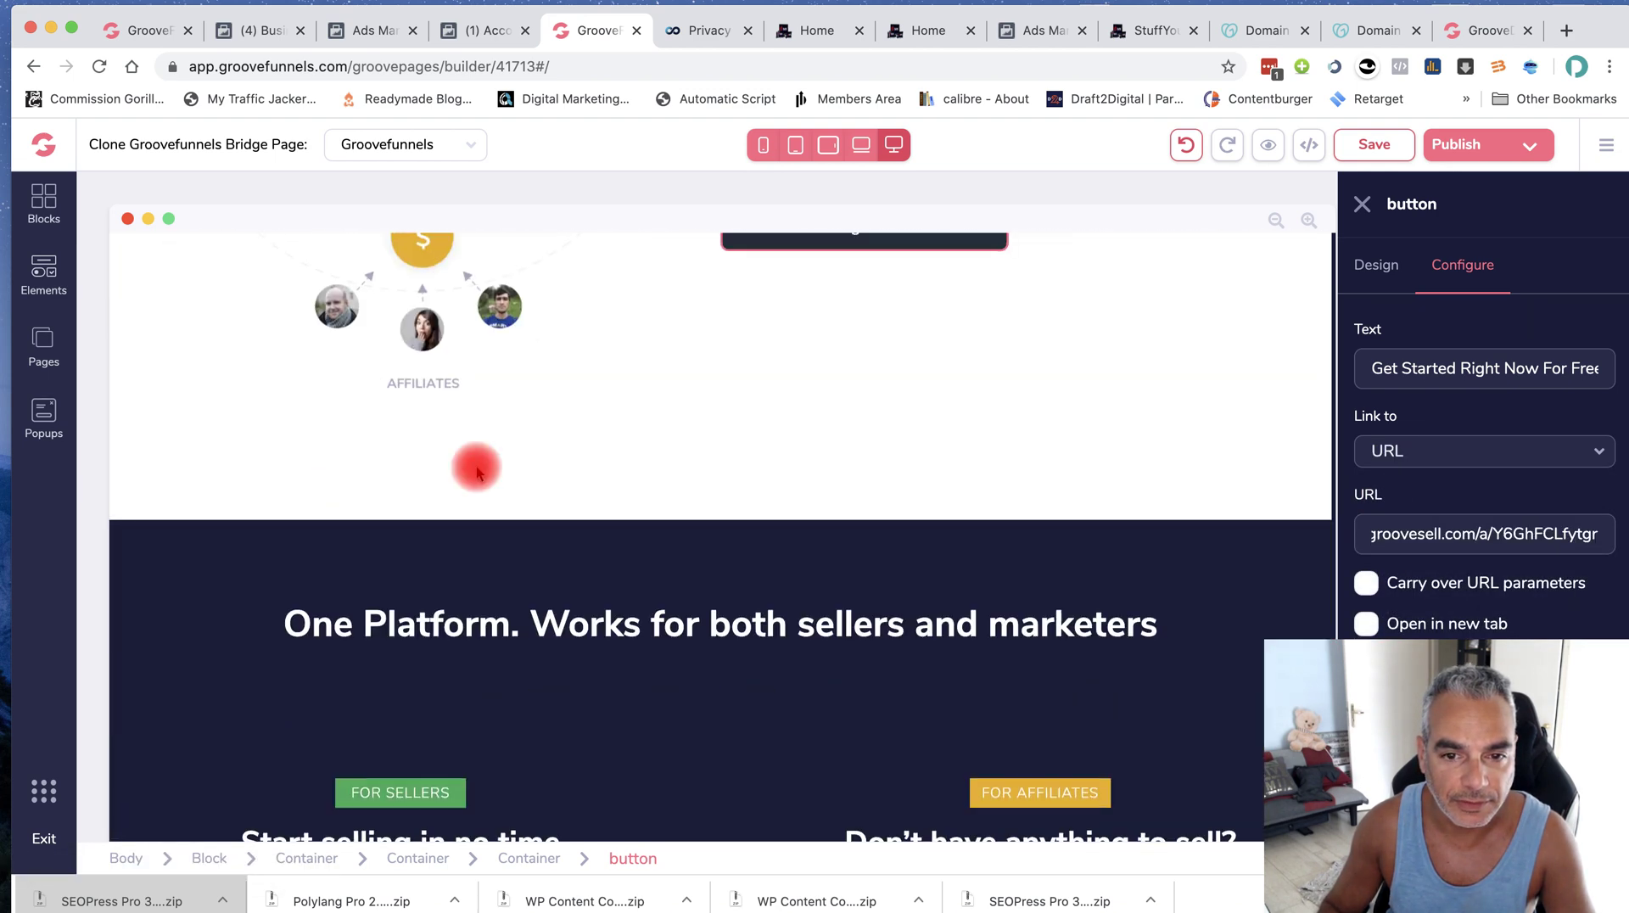
pyautogui.click(846, 288)
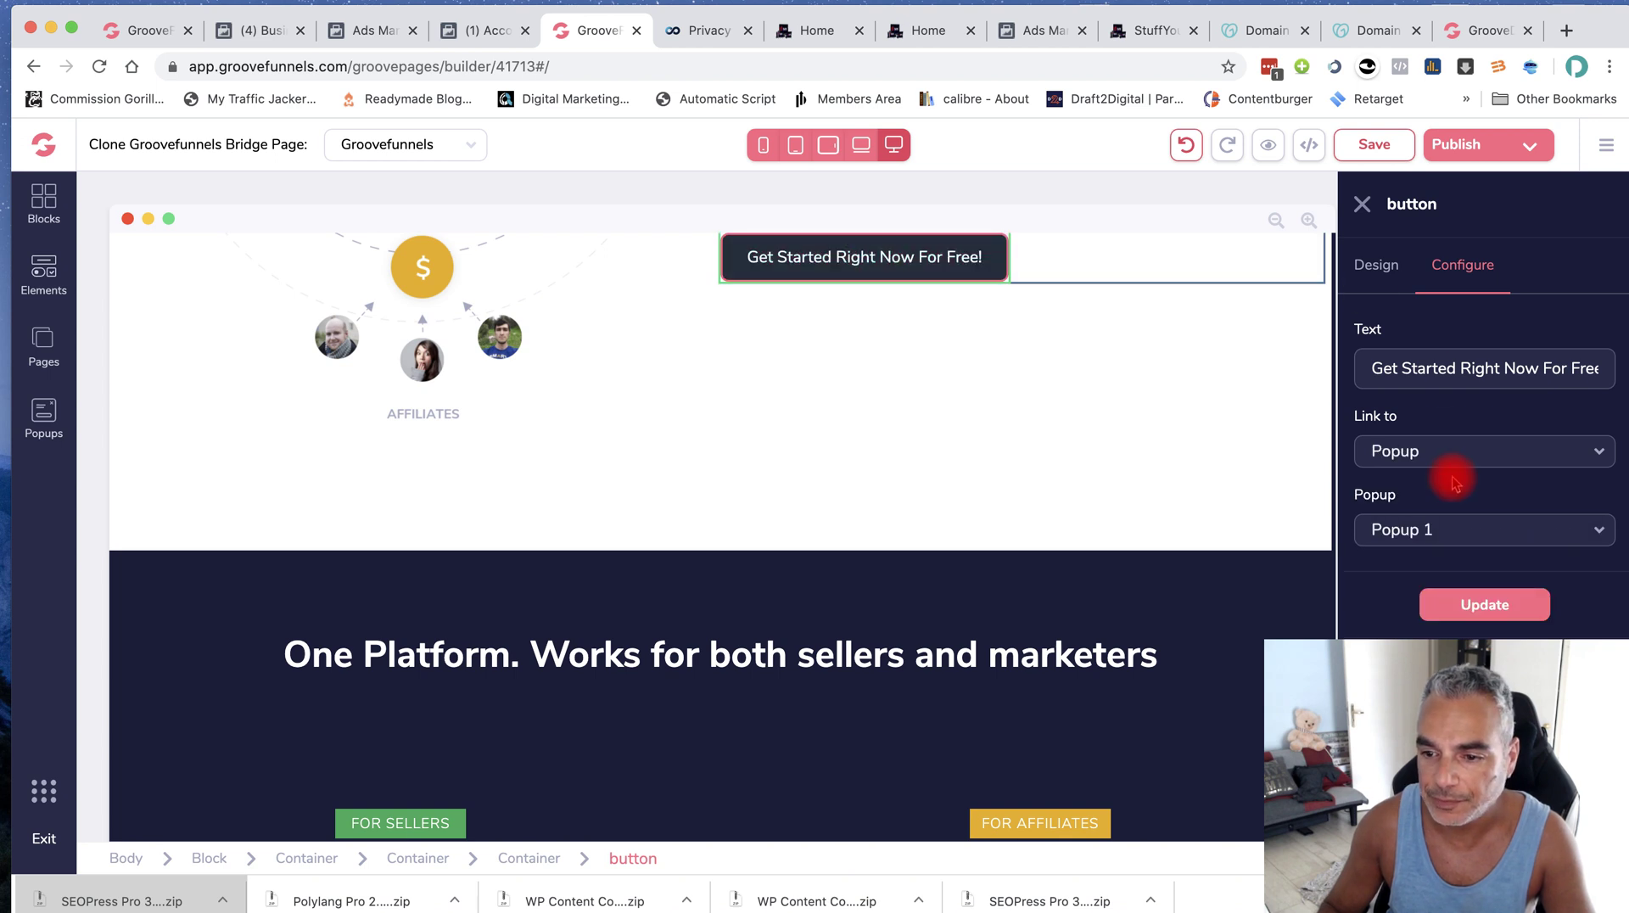
pyautogui.click(1449, 550)
pyautogui.click(1444, 451)
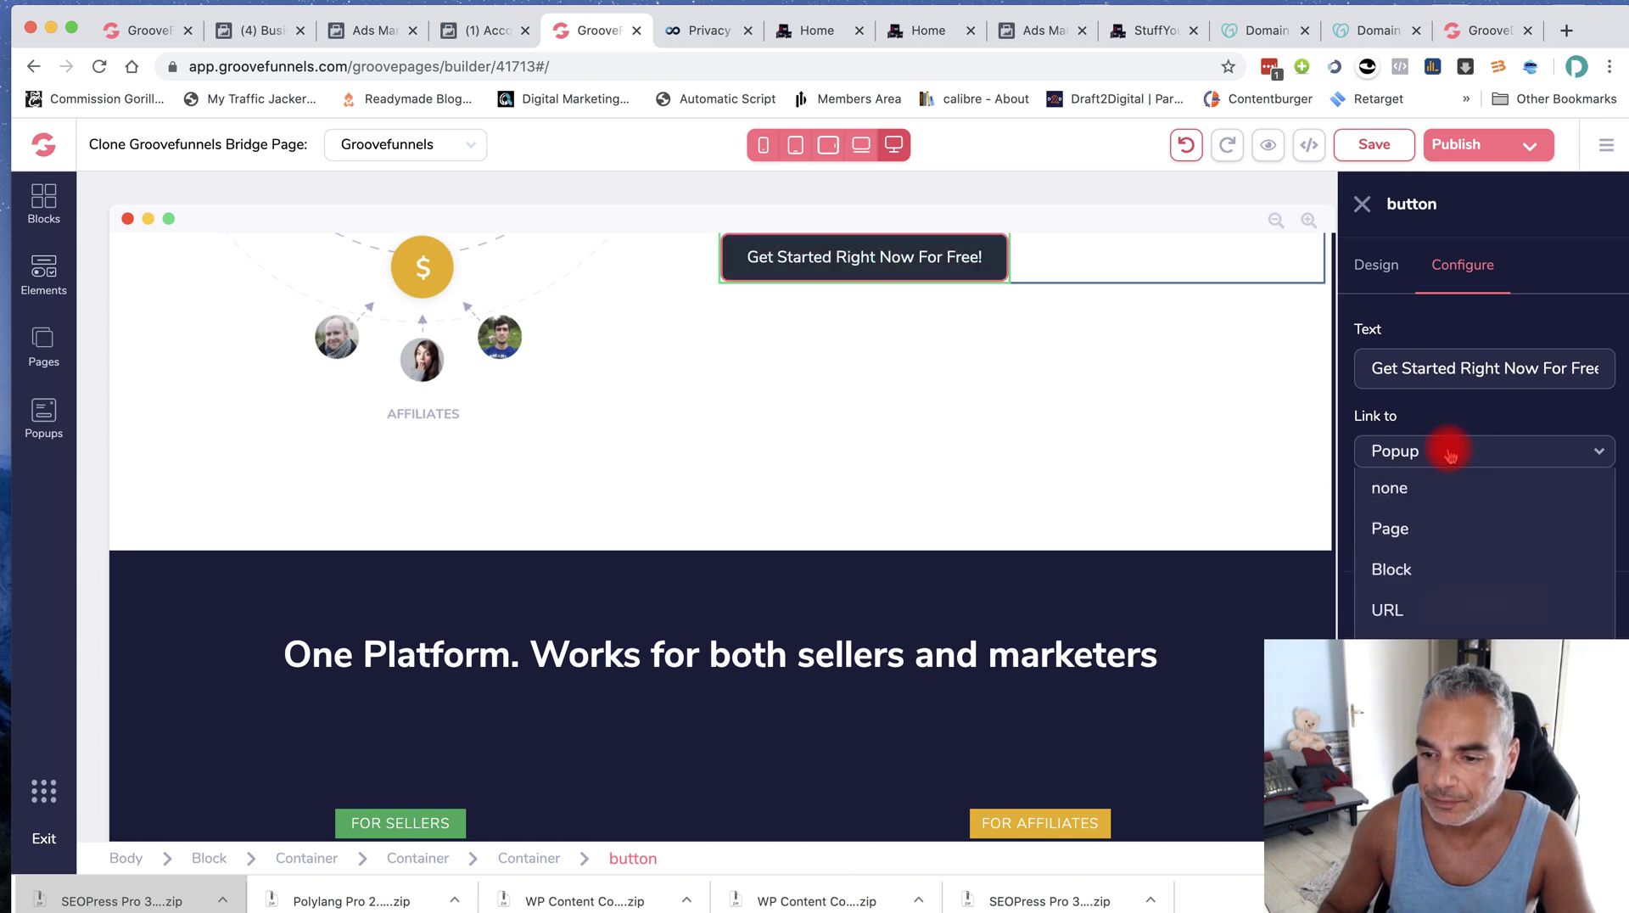
pyautogui.click(1392, 607)
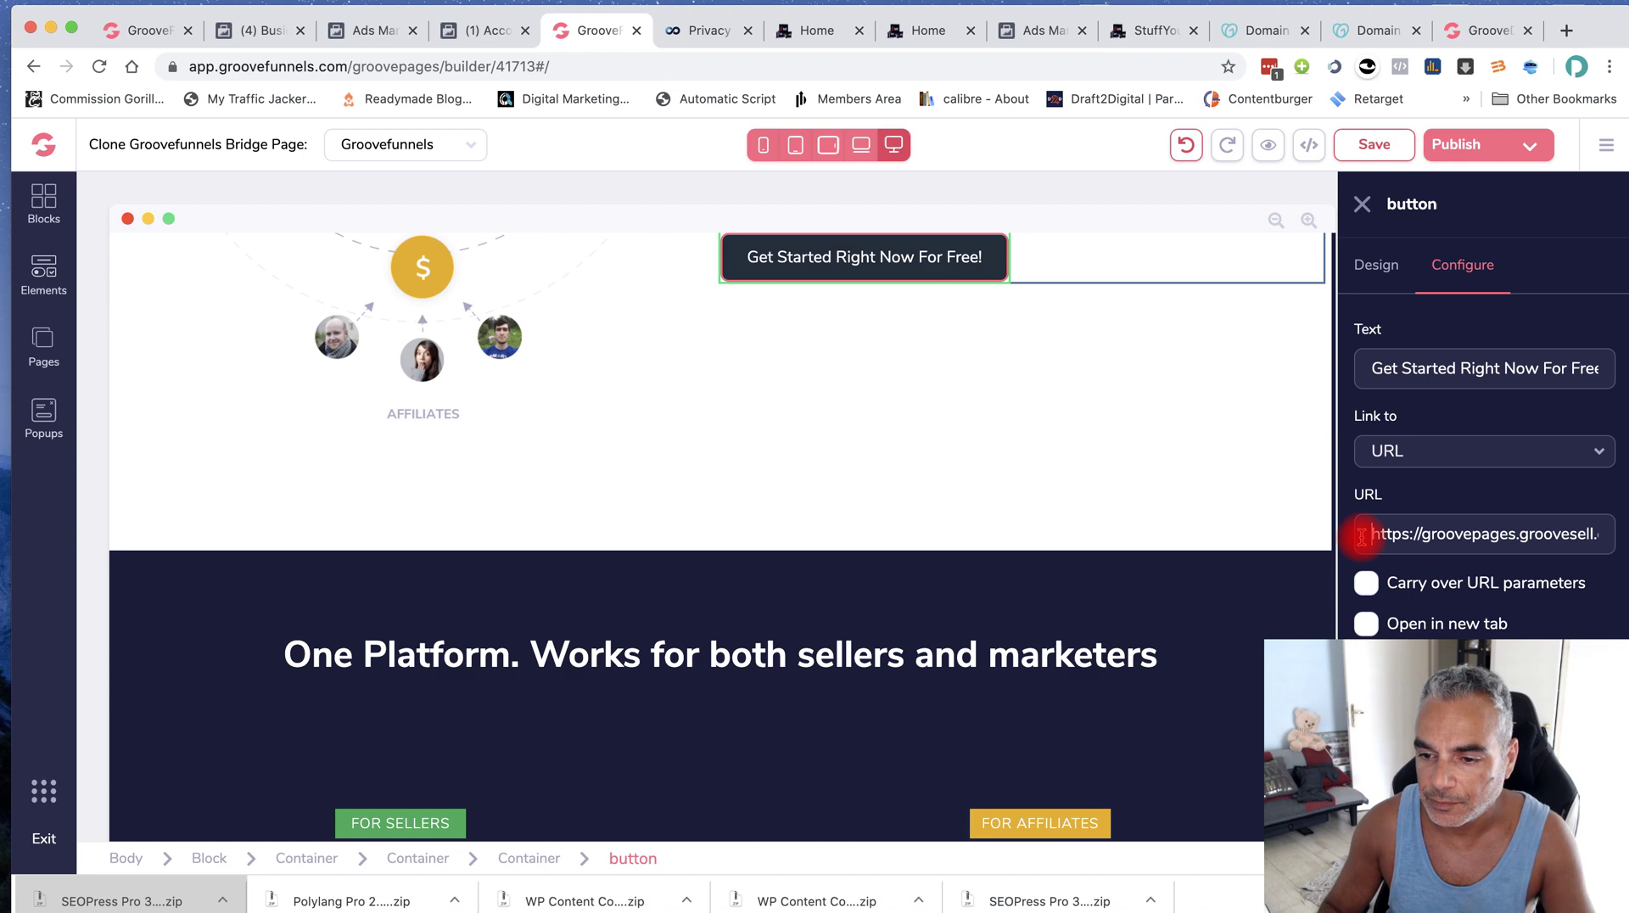
pyautogui.tripleClick(1362, 536)
# Point the 'Start Selling' button at the affiliate URL
pyautogui.scroll(-3, 1000, 563)
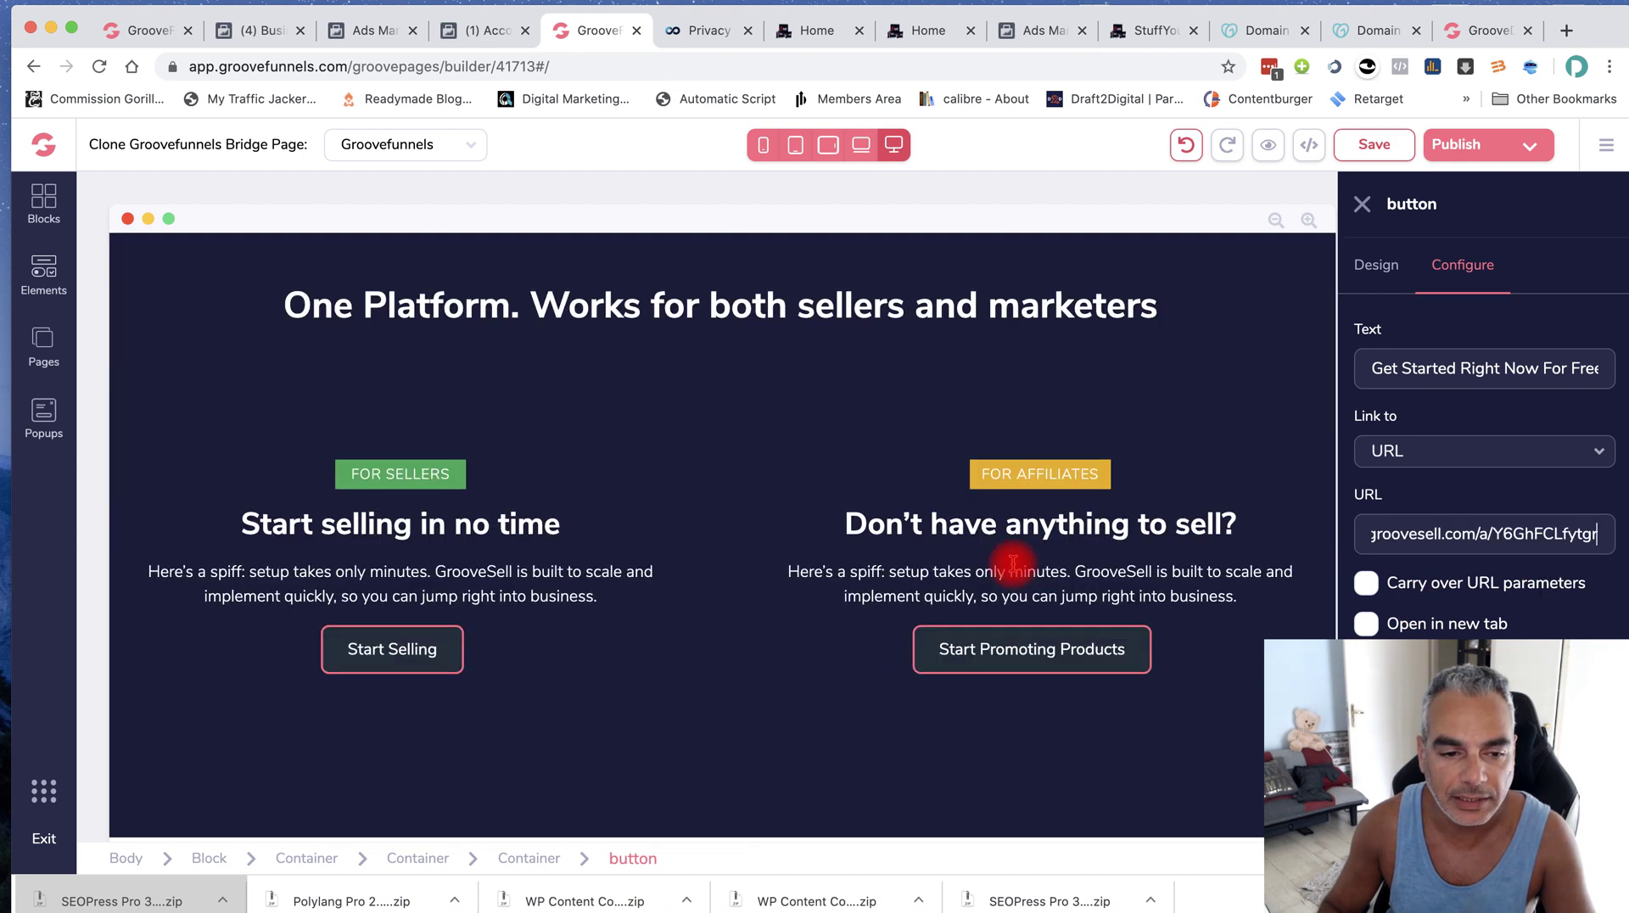
pyautogui.click(405, 587)
pyautogui.click(663, 605)
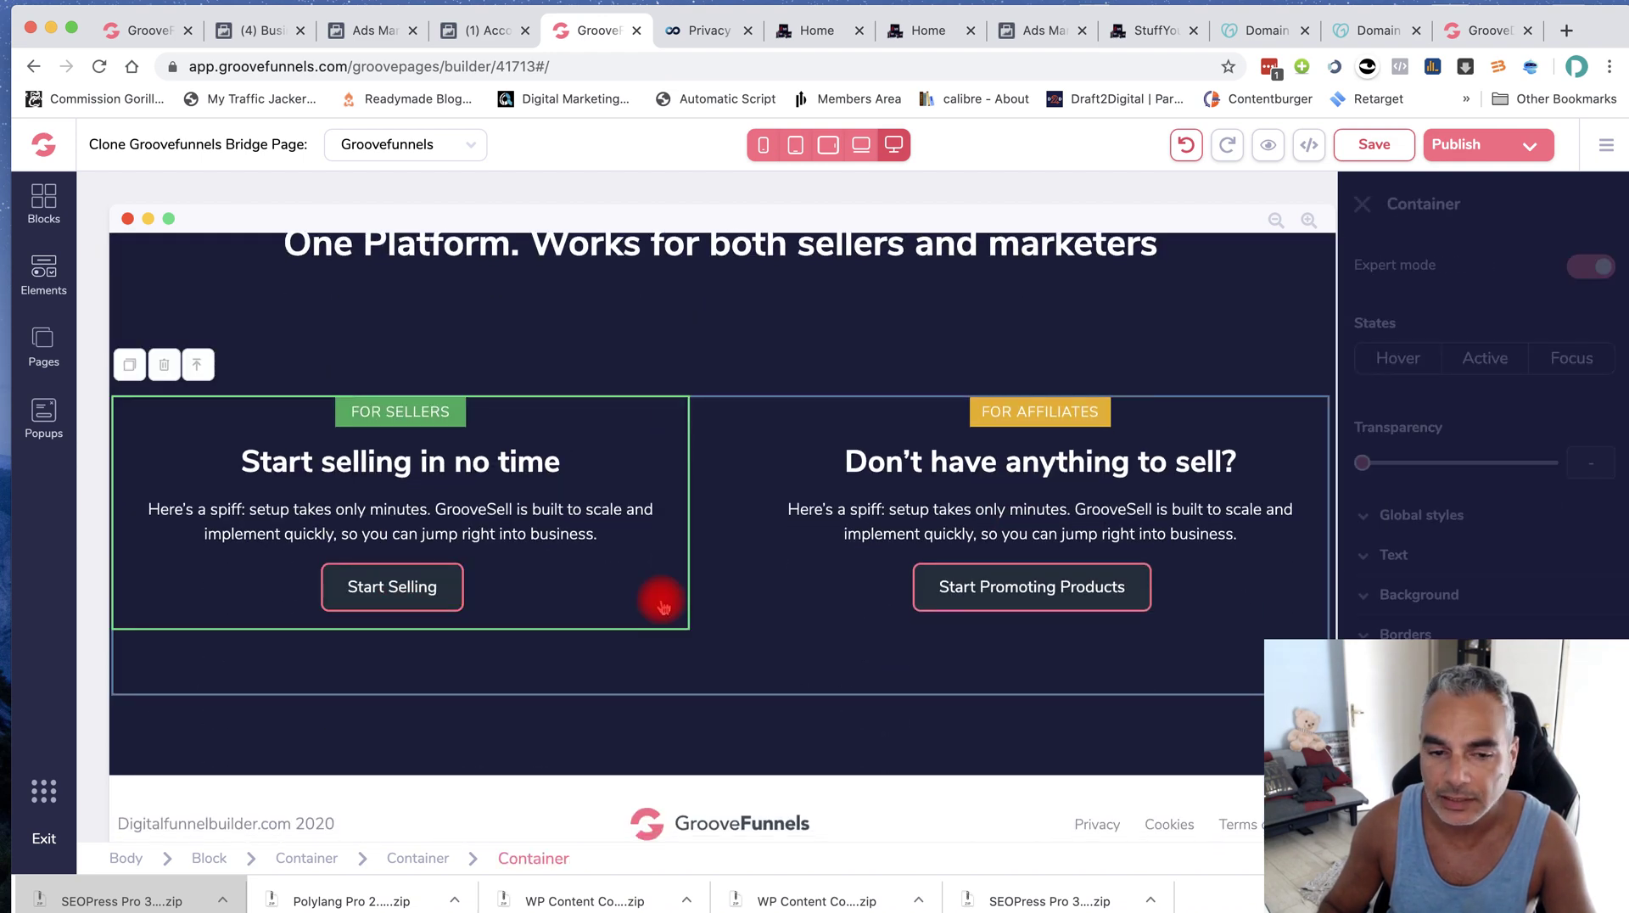
pyautogui.click(386, 584)
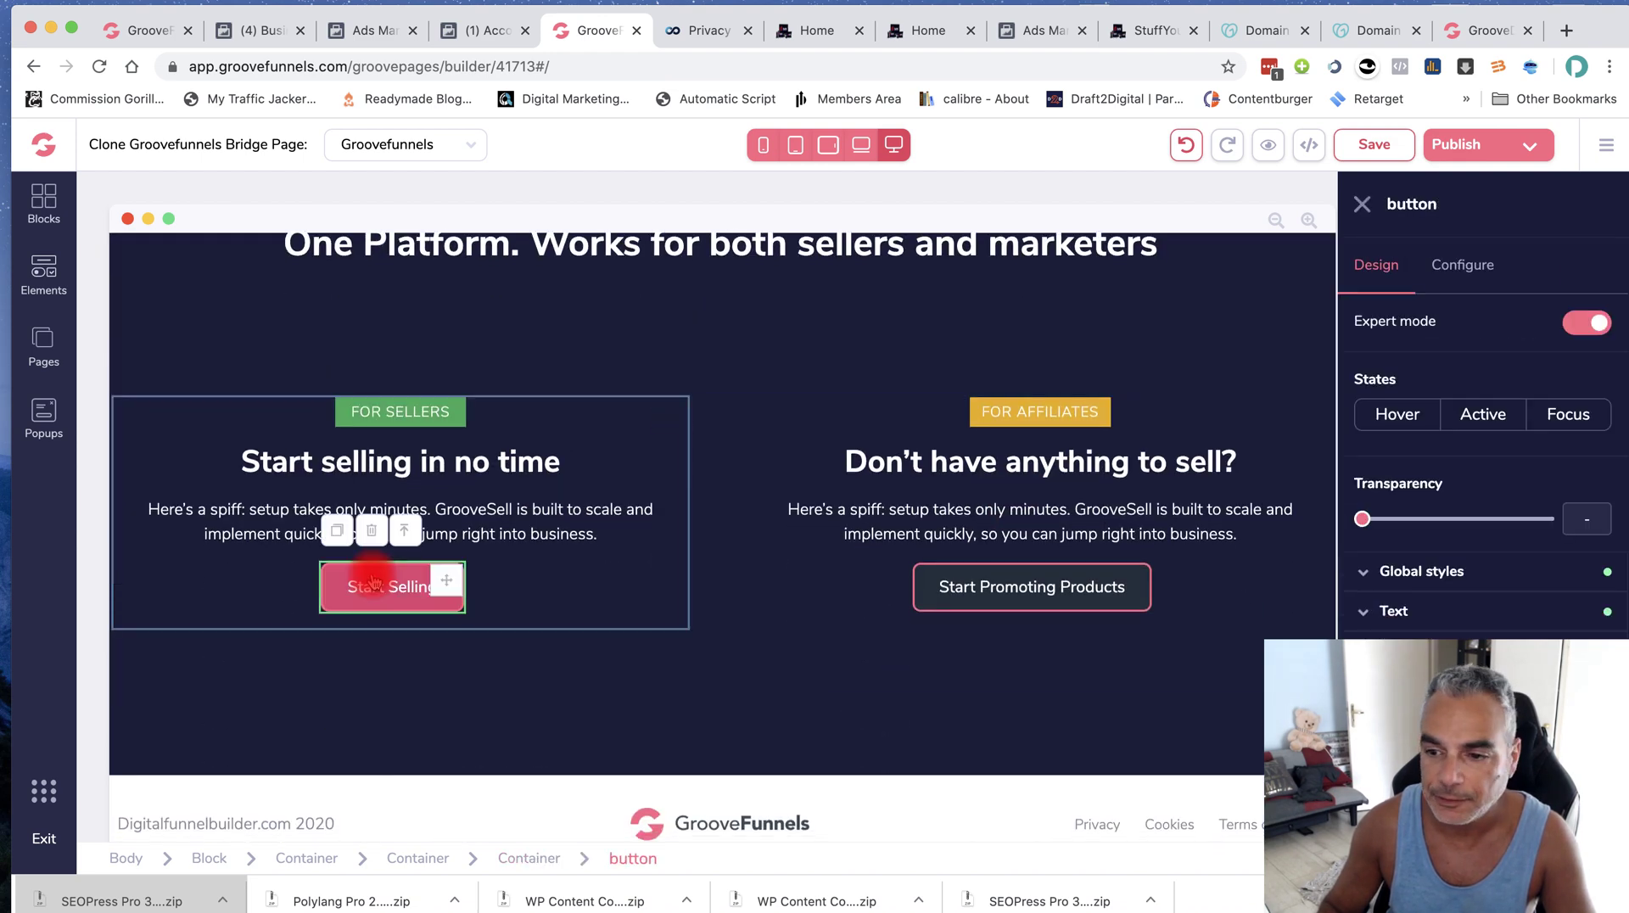
pyautogui.click(1470, 273)
pyautogui.click(1484, 450)
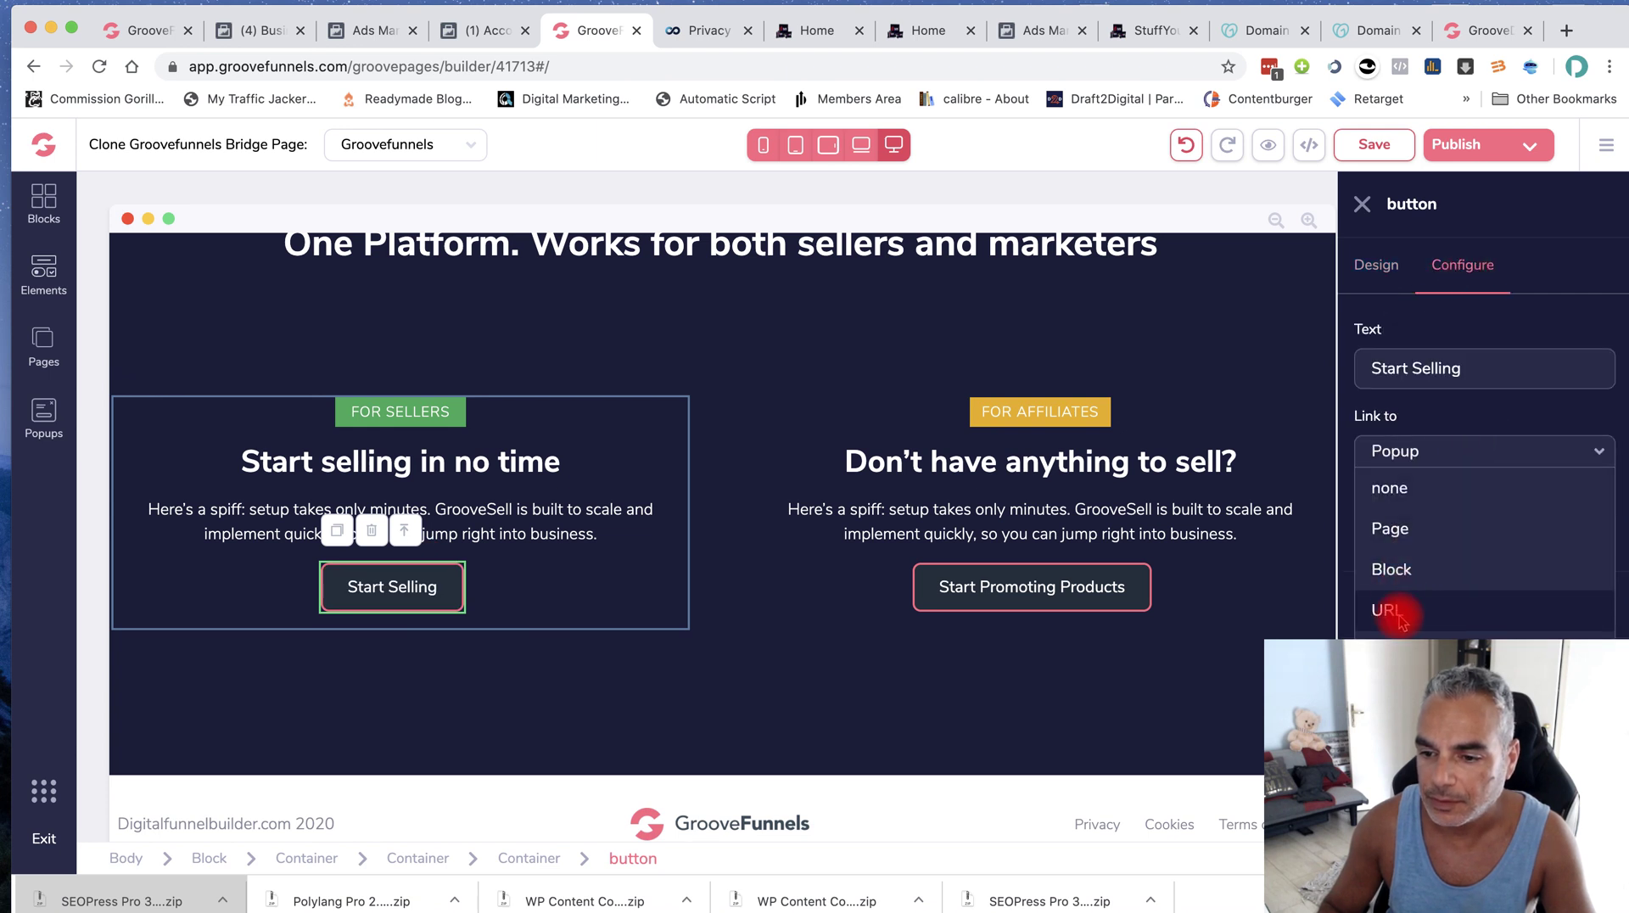
pyautogui.click(1398, 610)
pyautogui.click(1364, 536)
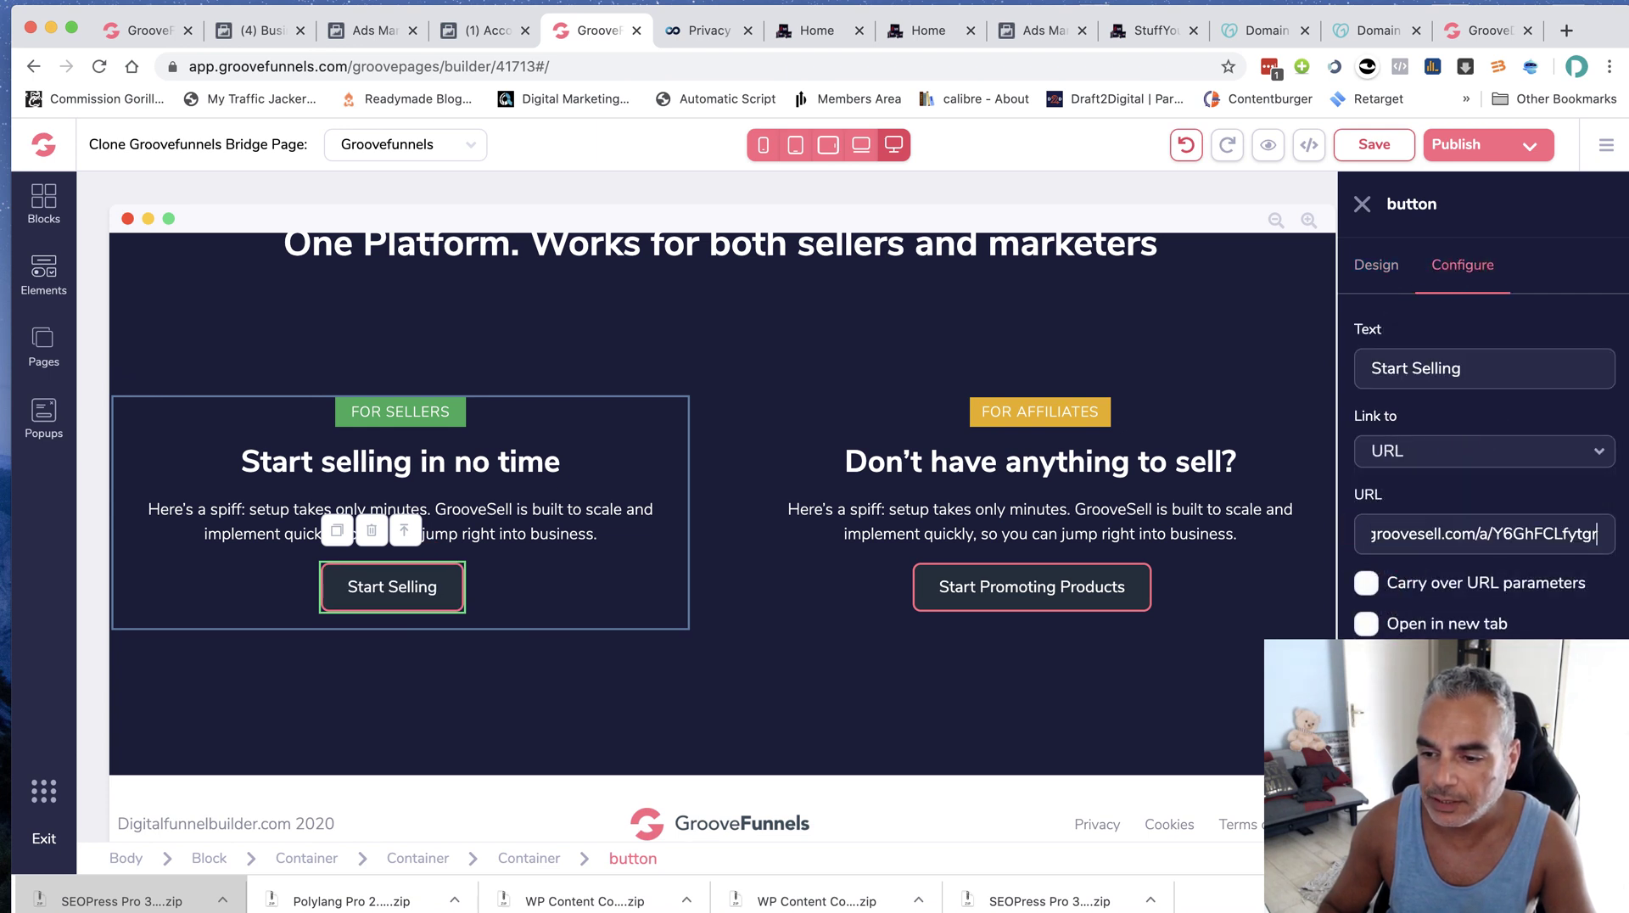
# Verify the 'Start Promoting Products' button links to the affiliate URL
pyautogui.click(956, 577)
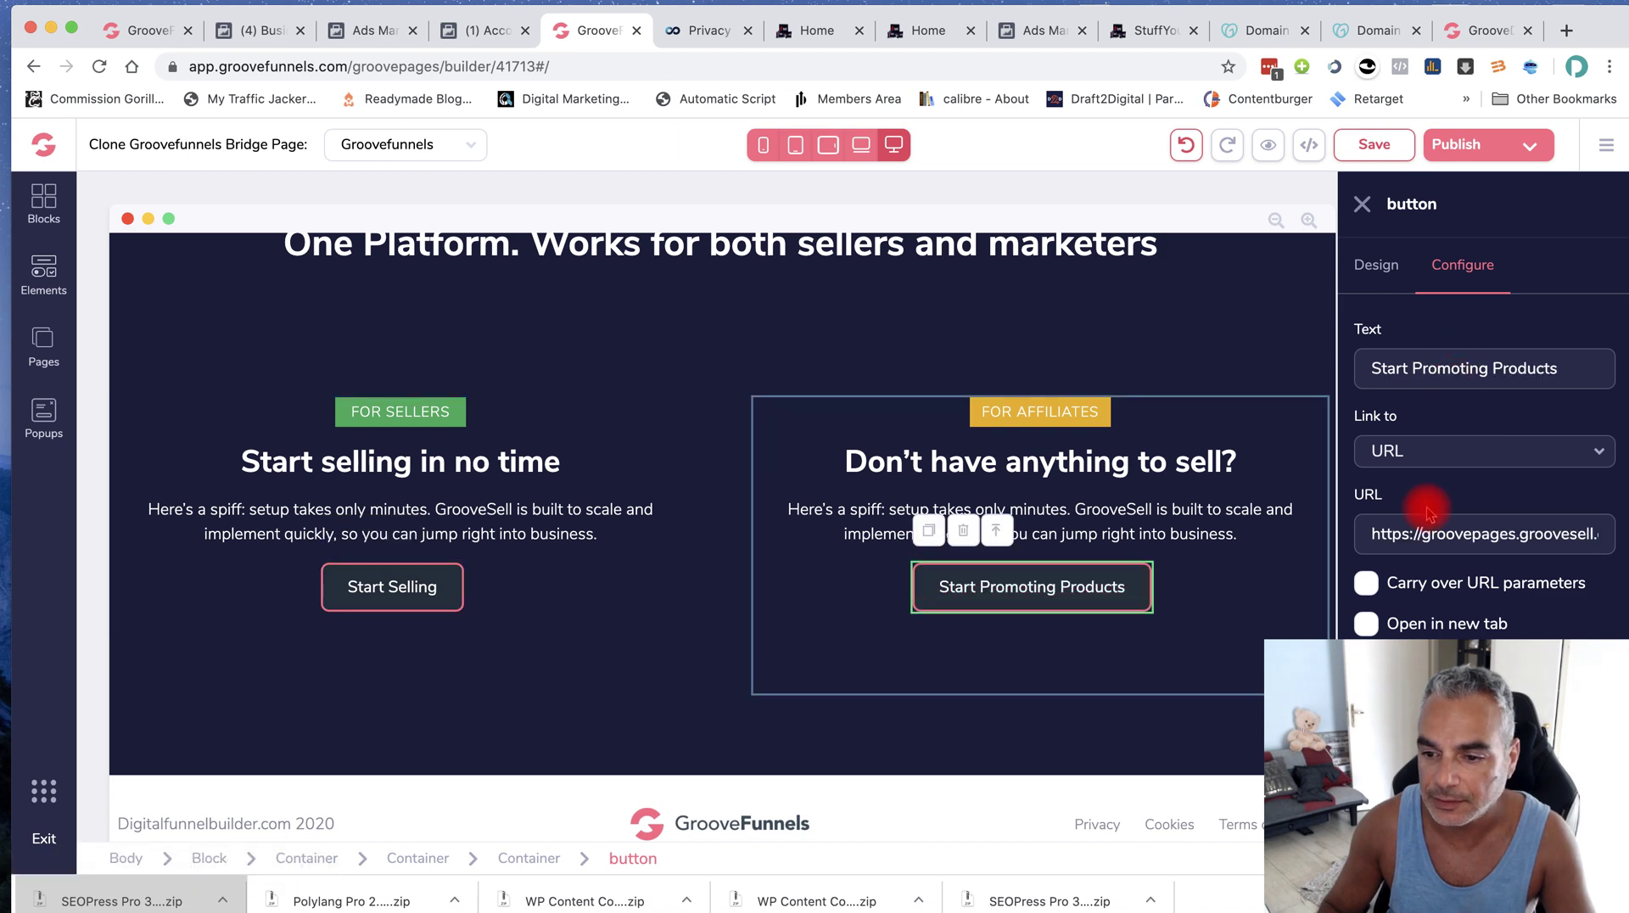
pyautogui.moveTo(1352, 540); pyautogui.dragTo(1598, 534)
pyautogui.click(1392, 586)
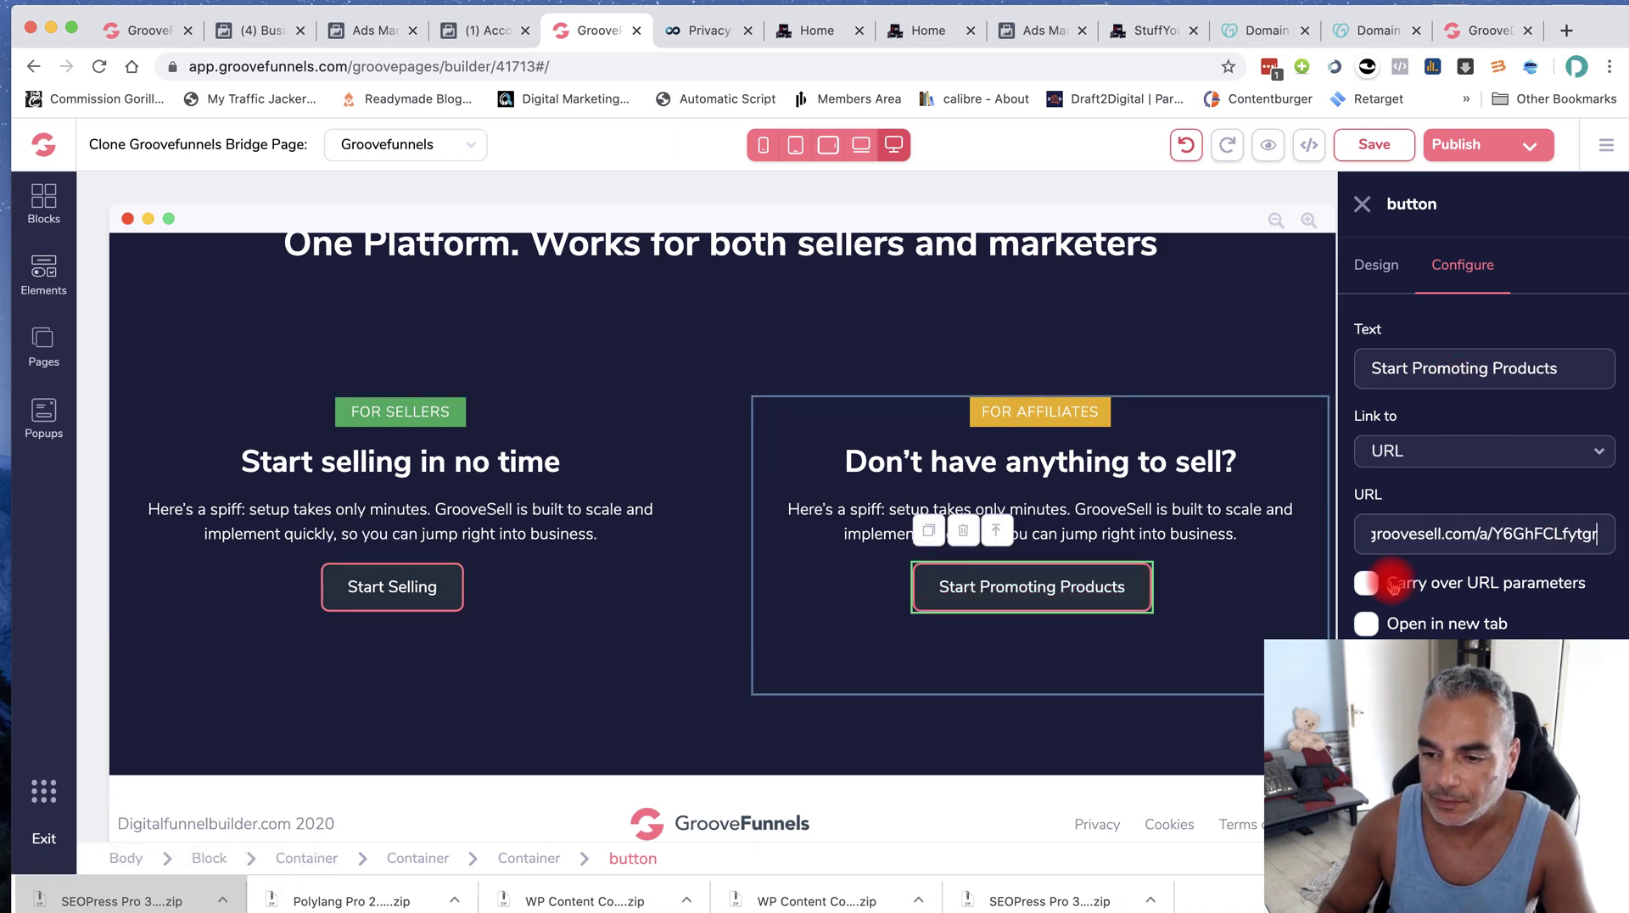
pyautogui.scroll(-2, 598, 581)
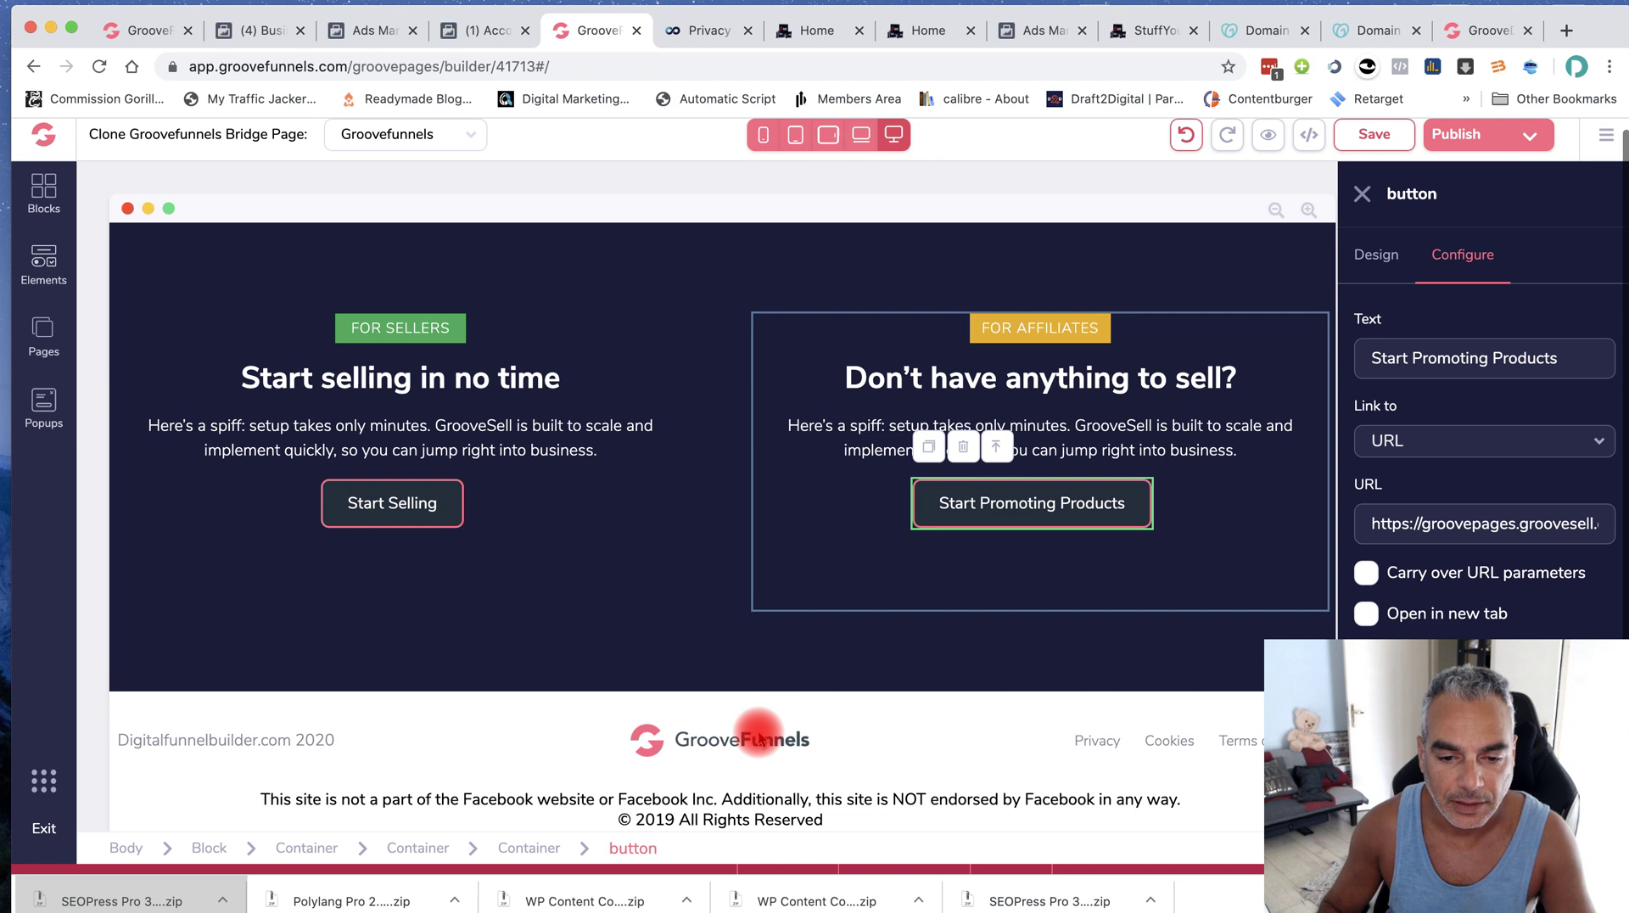
pyautogui.click(735, 744)
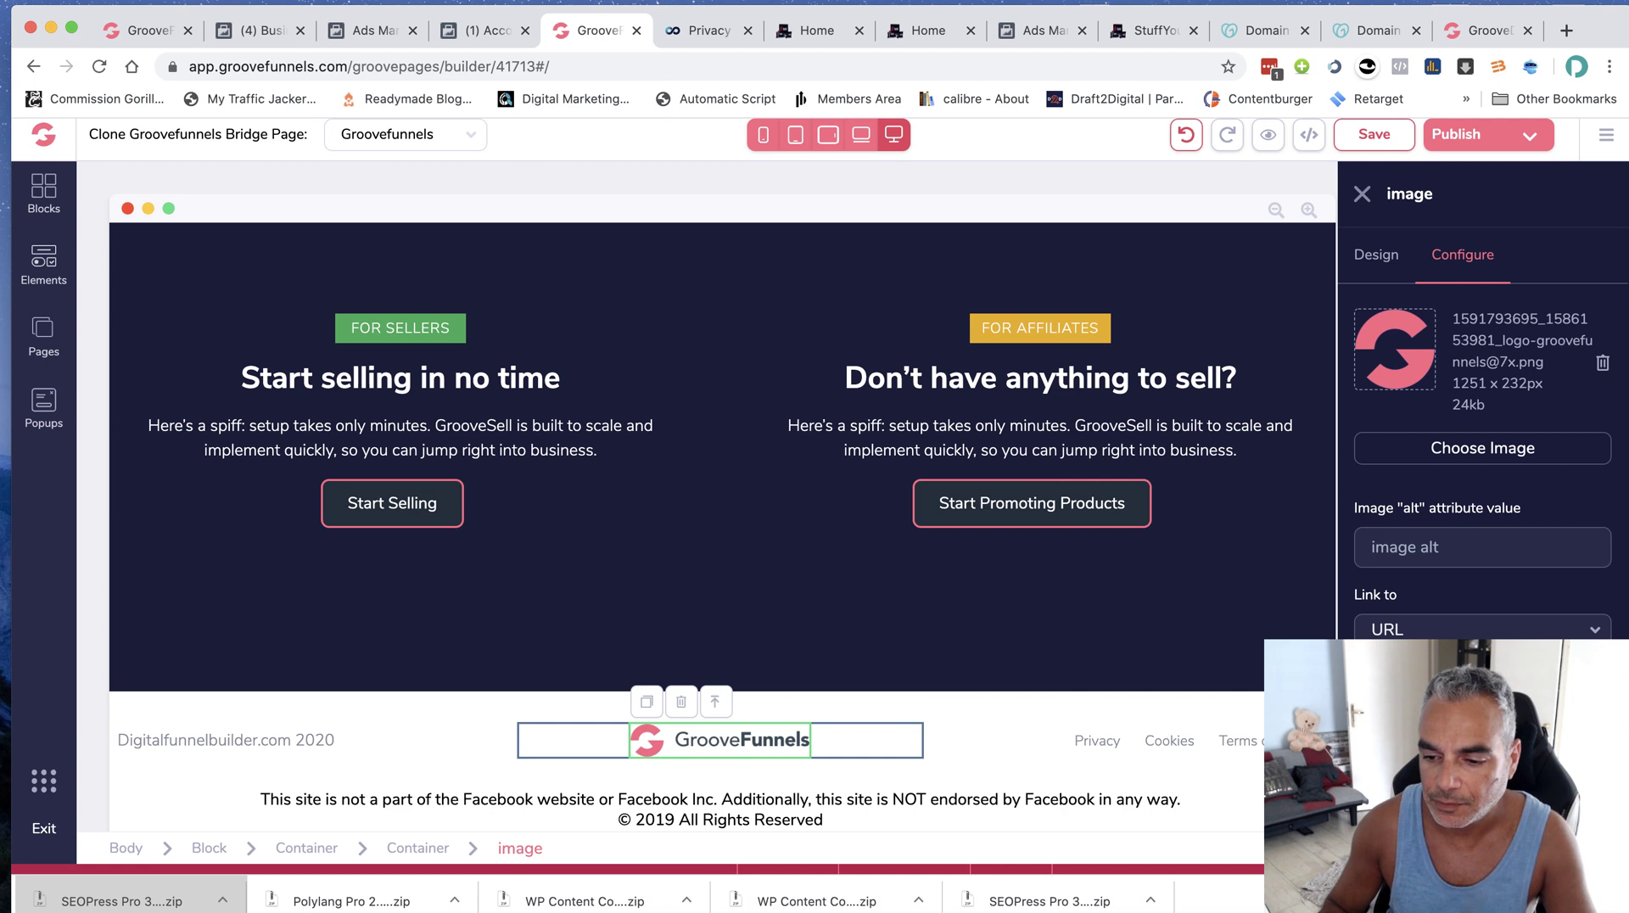
# Change the footer copyright text to 'Funnel-secrets.org 2020'
pyautogui.click(253, 745)
pyautogui.doubleClick(135, 740)
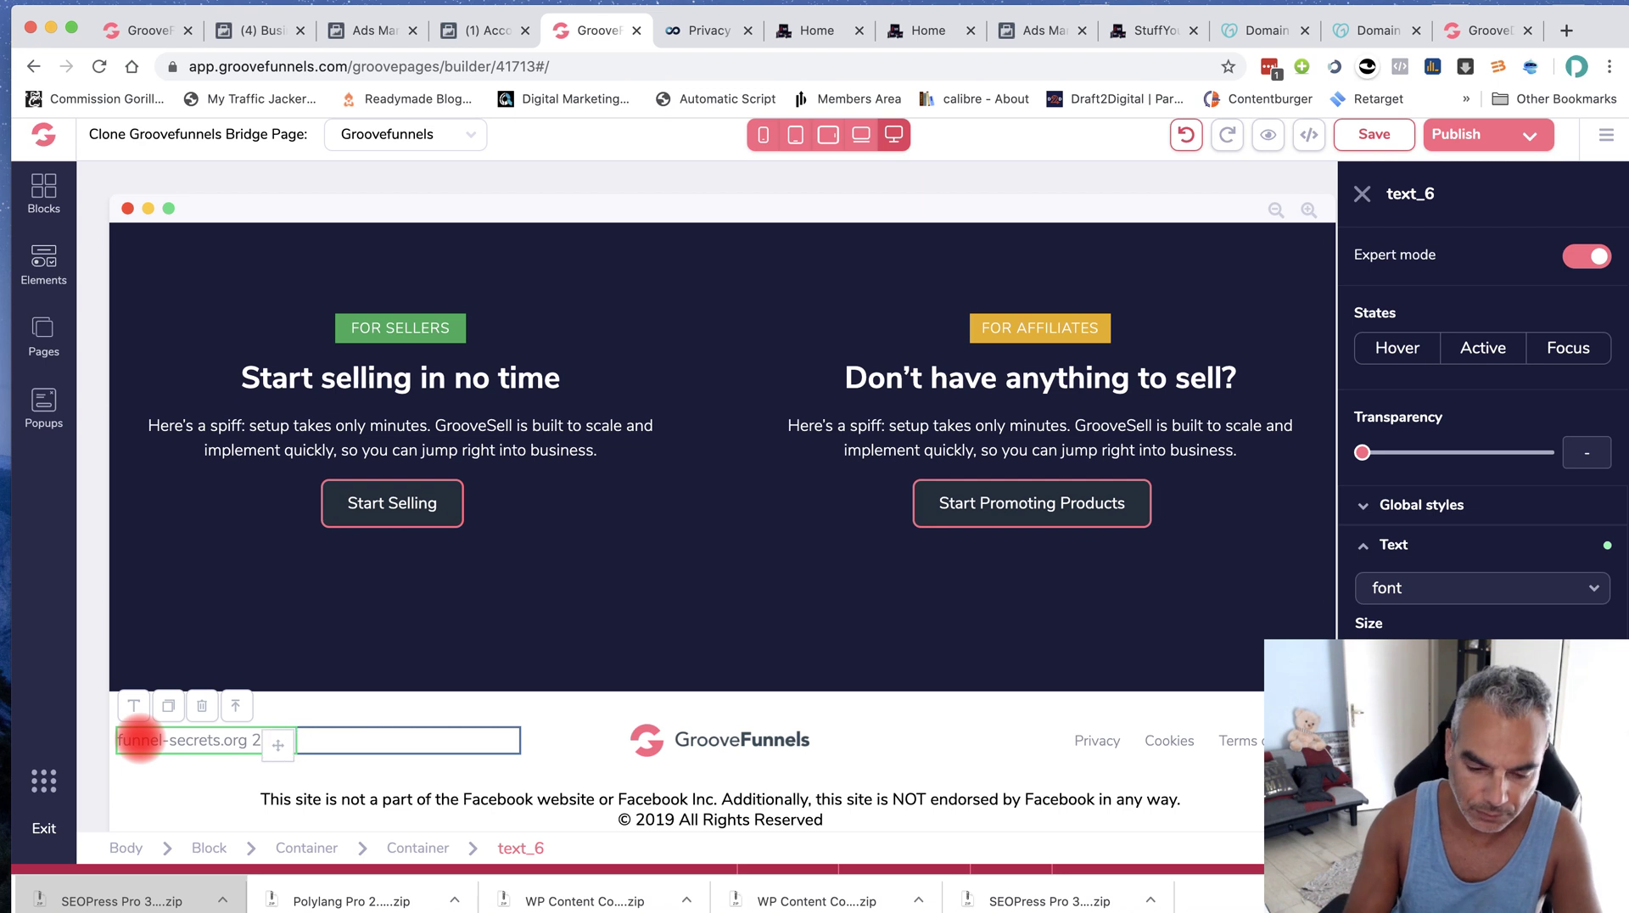
pyautogui.write('0020')
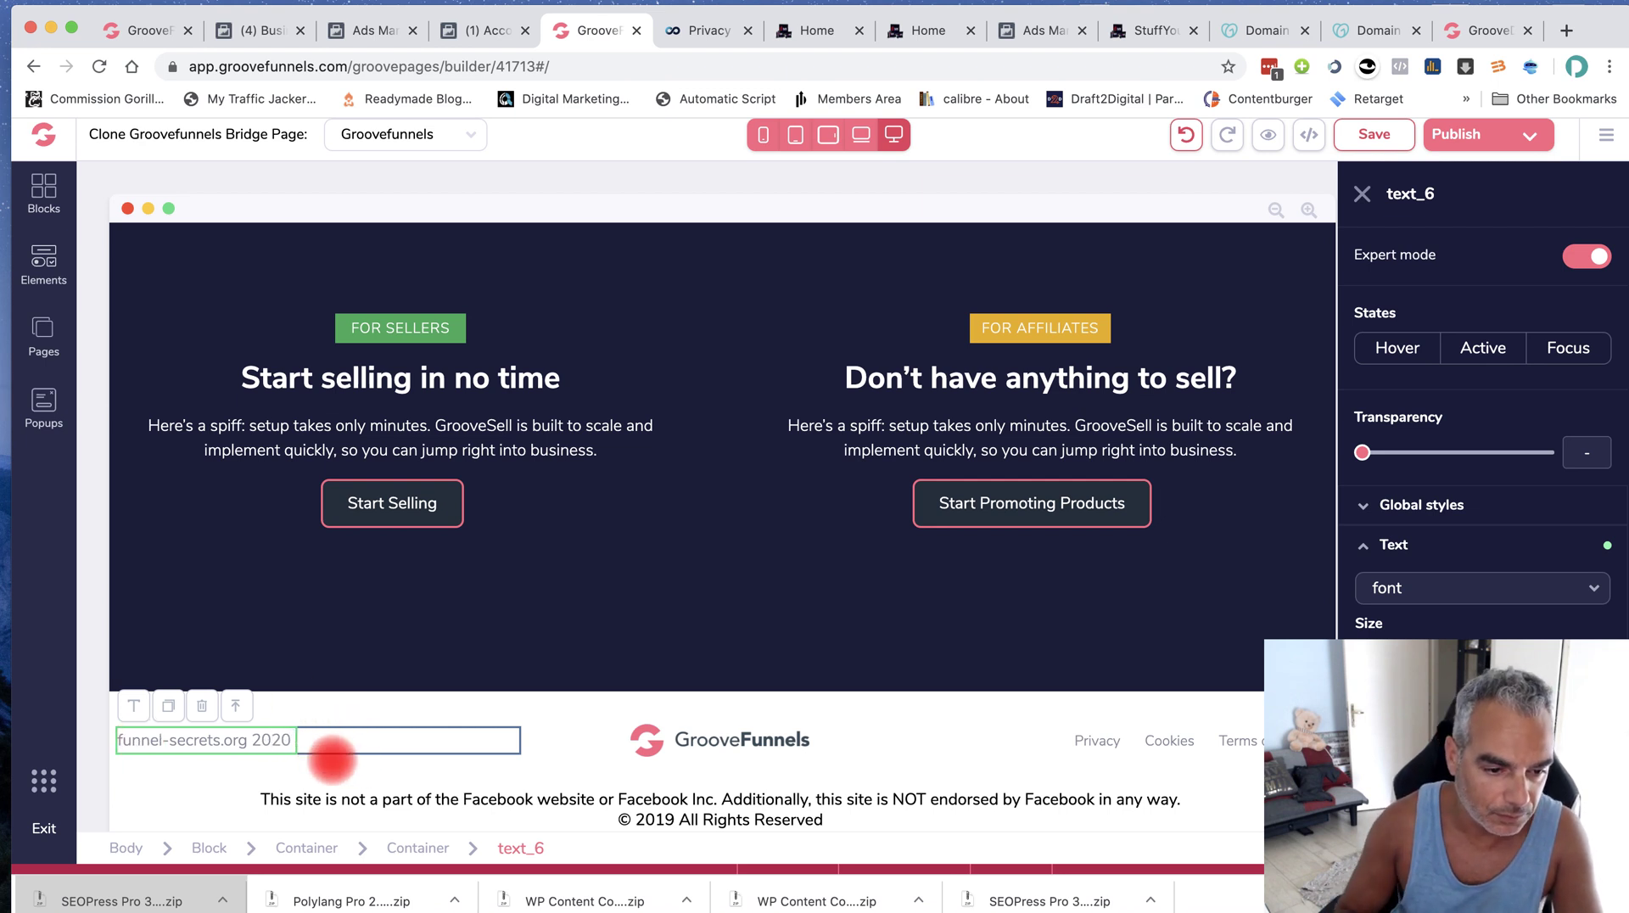
pyautogui.click(174, 748)
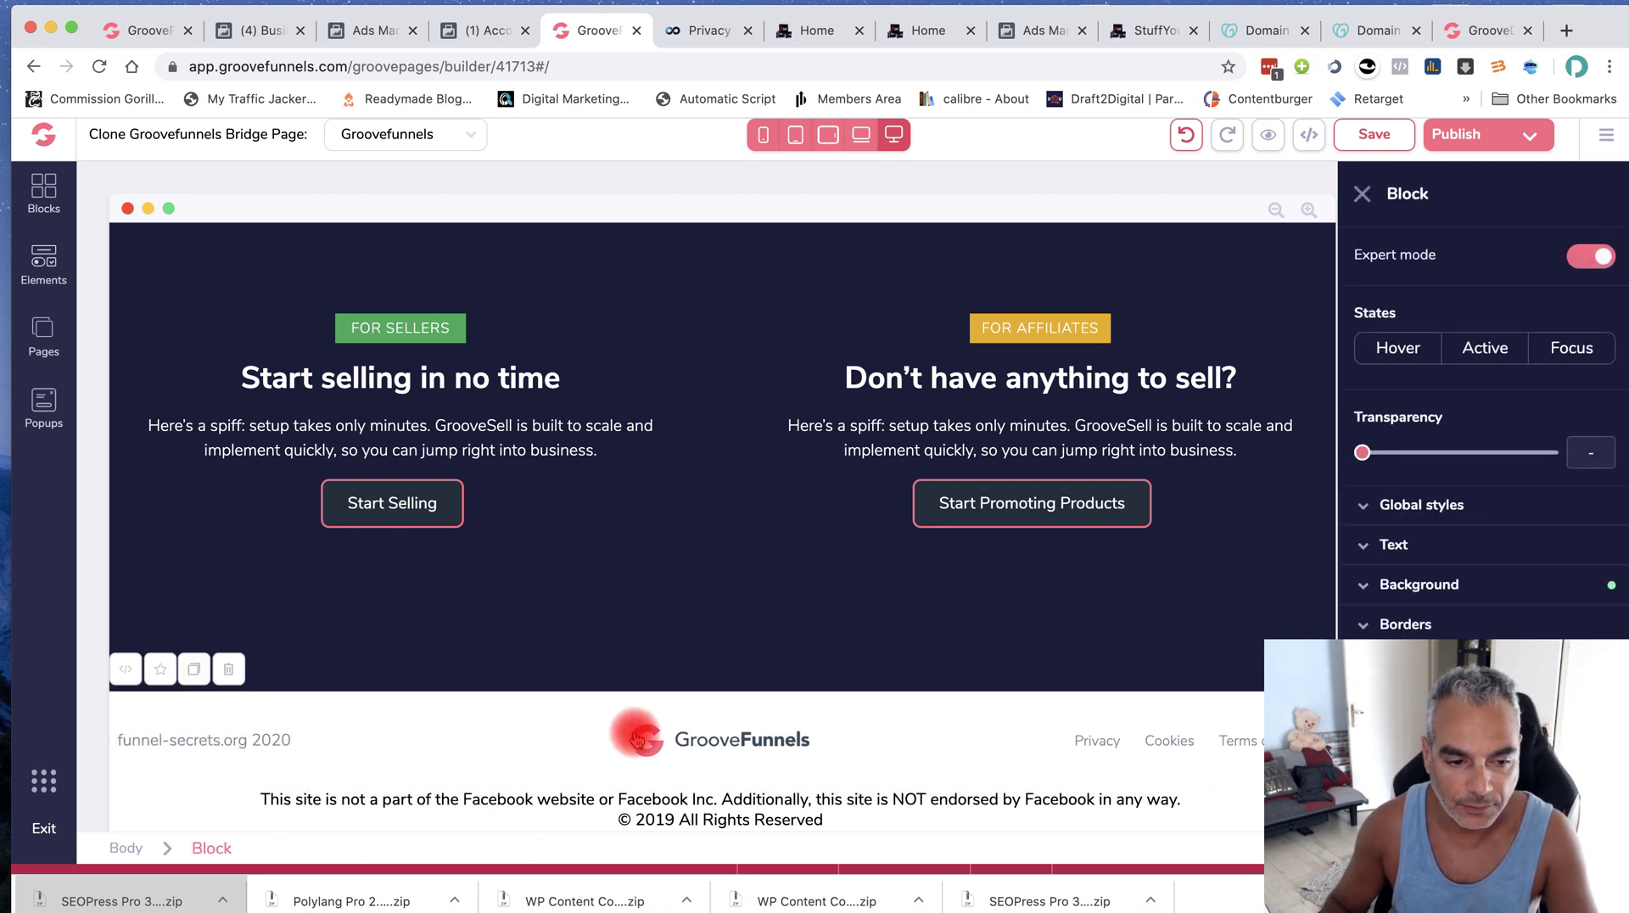
pyautogui.click(110, 746)
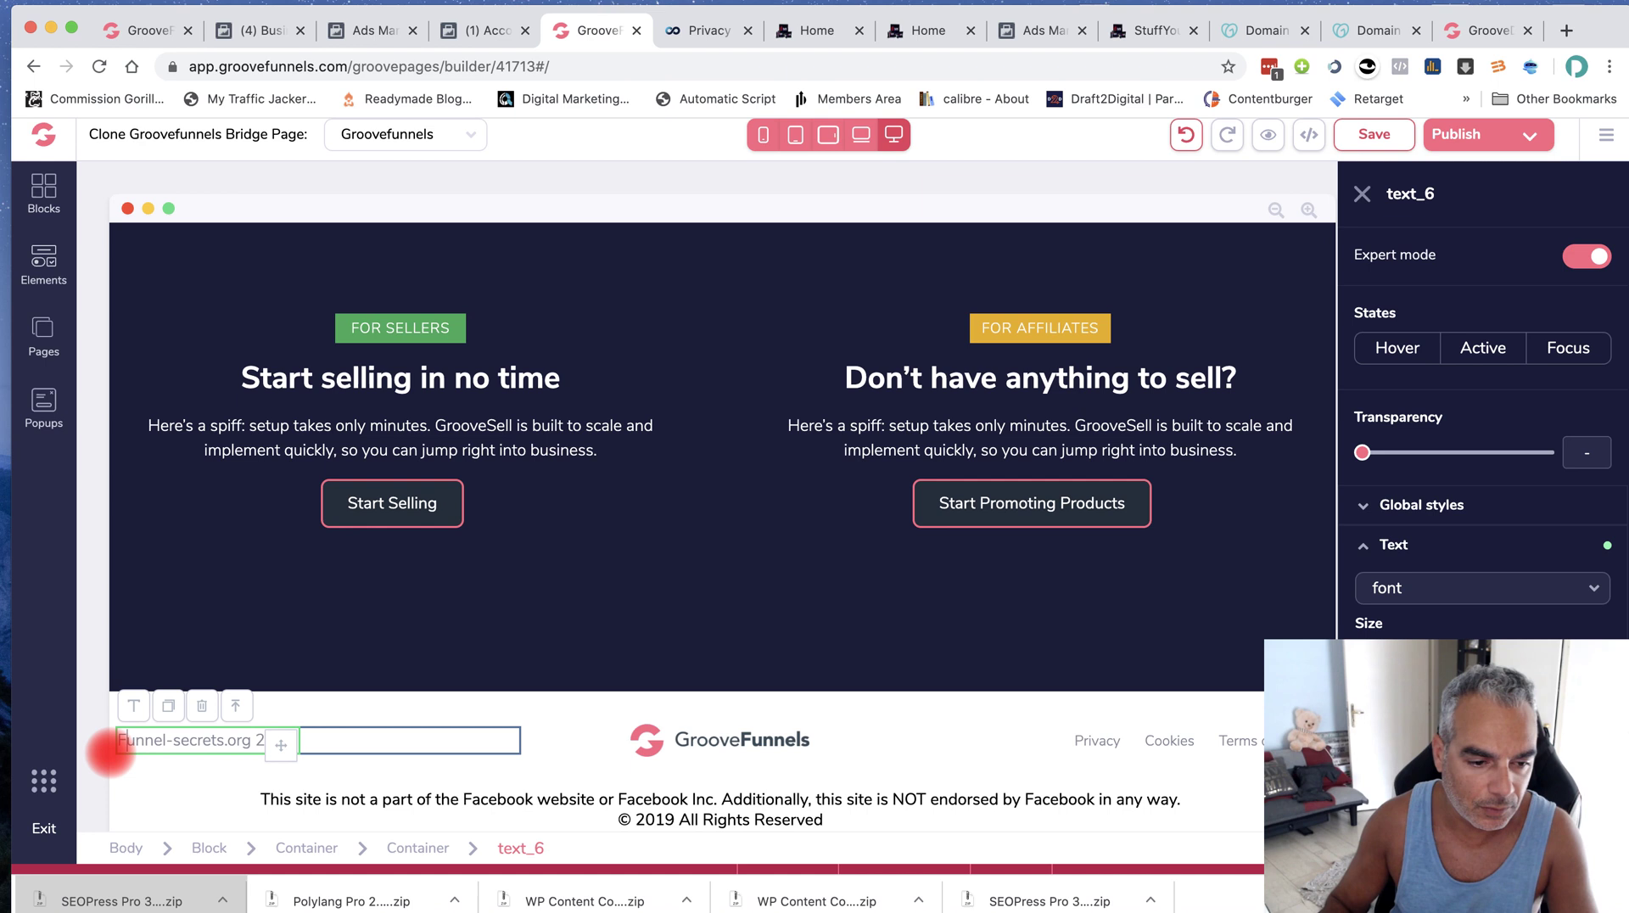
pyautogui.click(246, 747)
pyautogui.click(247, 745)
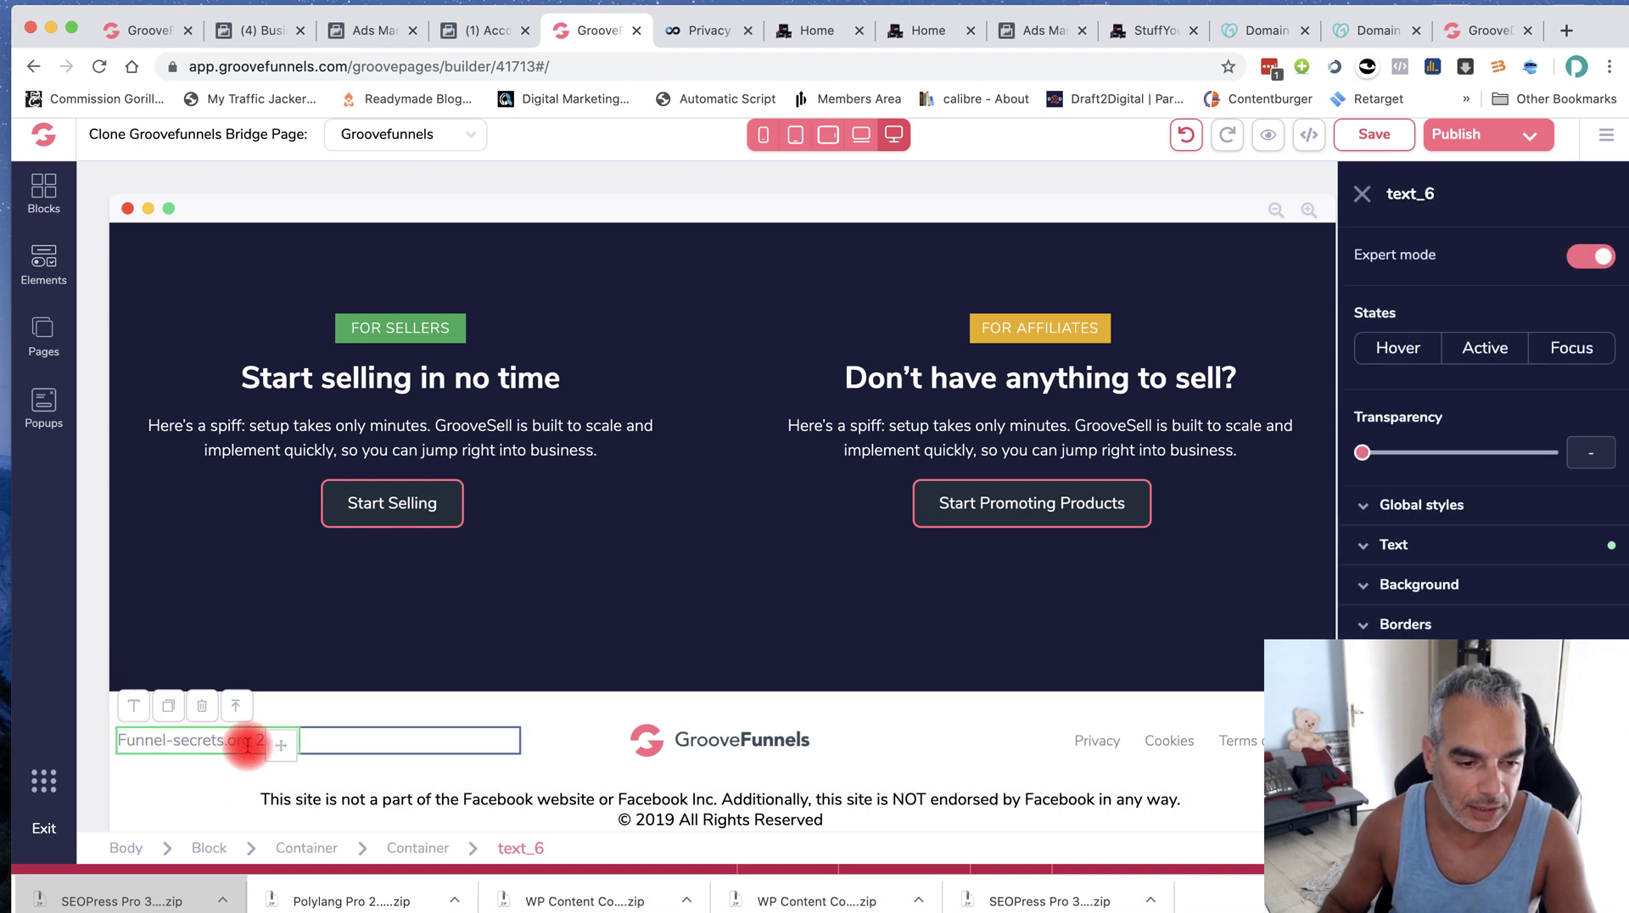
pyautogui.moveTo(248, 743); pyautogui.dragTo(101, 743)
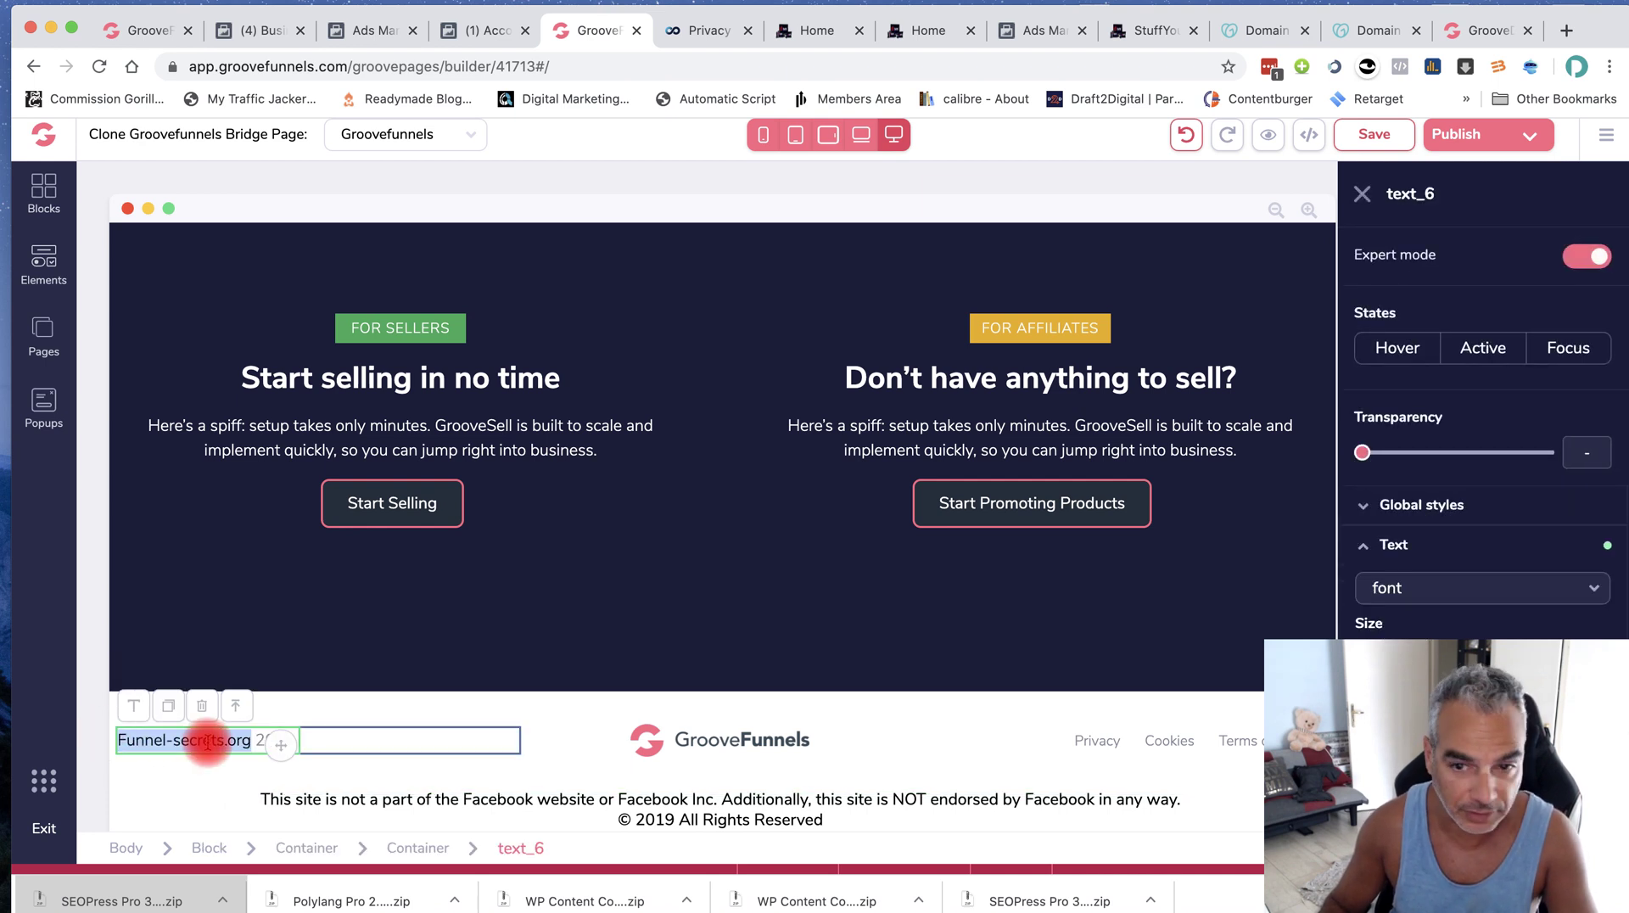
# Google 'terms and policies' in a new tab and open the Terms And Conditions Generator result
pyautogui.click(1562, 31)
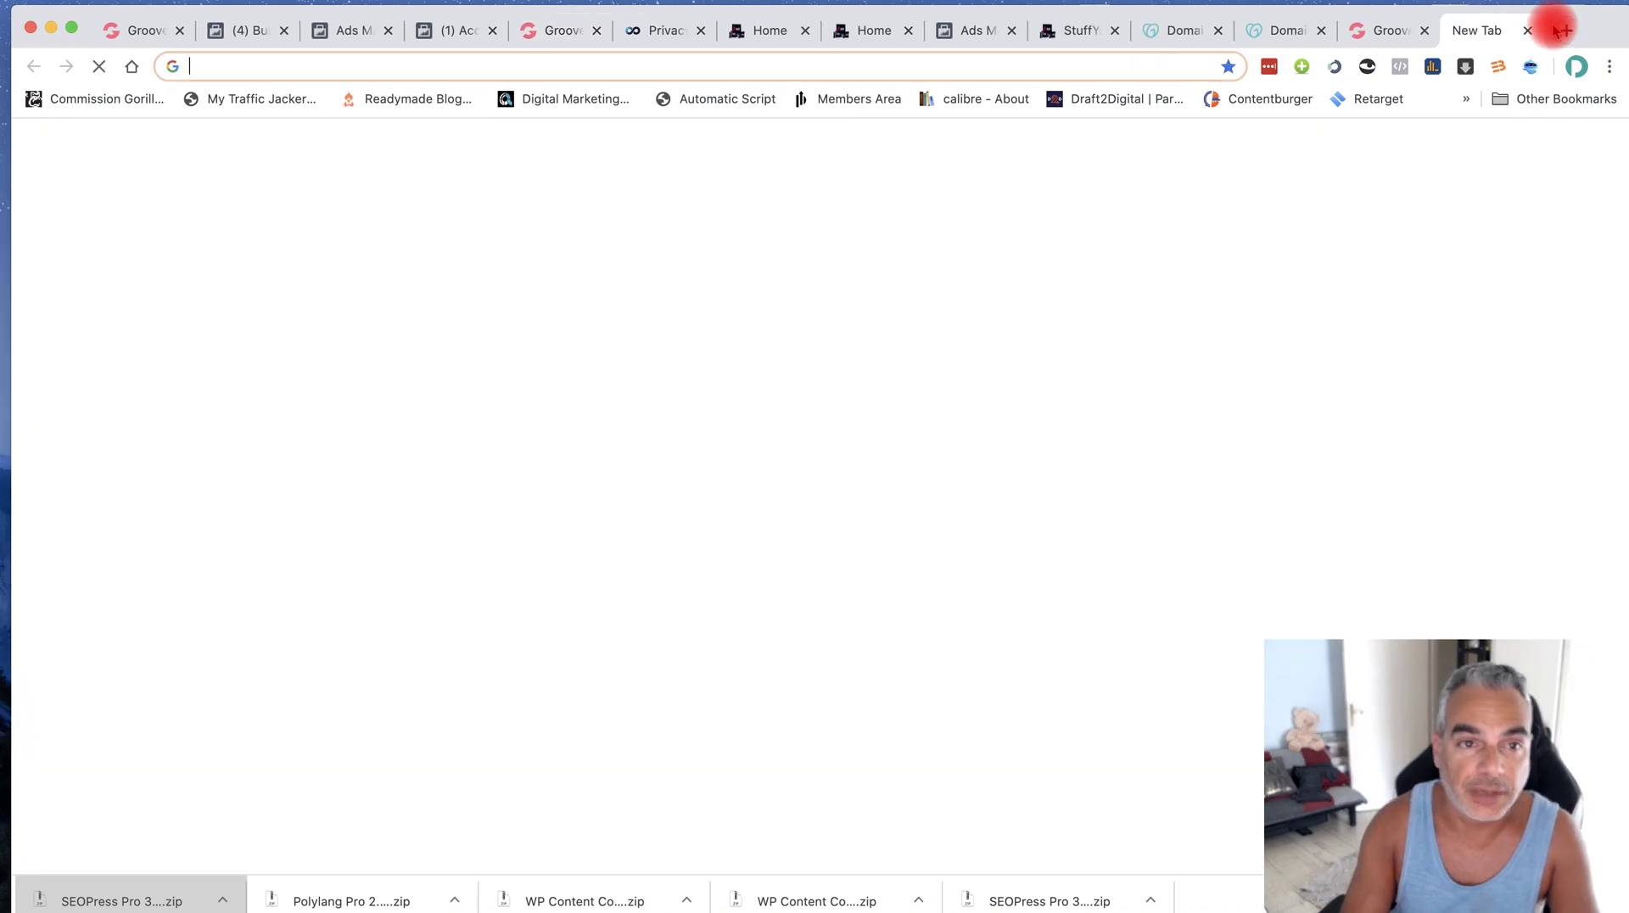
pyautogui.write('term')
pyautogui.press('Down')
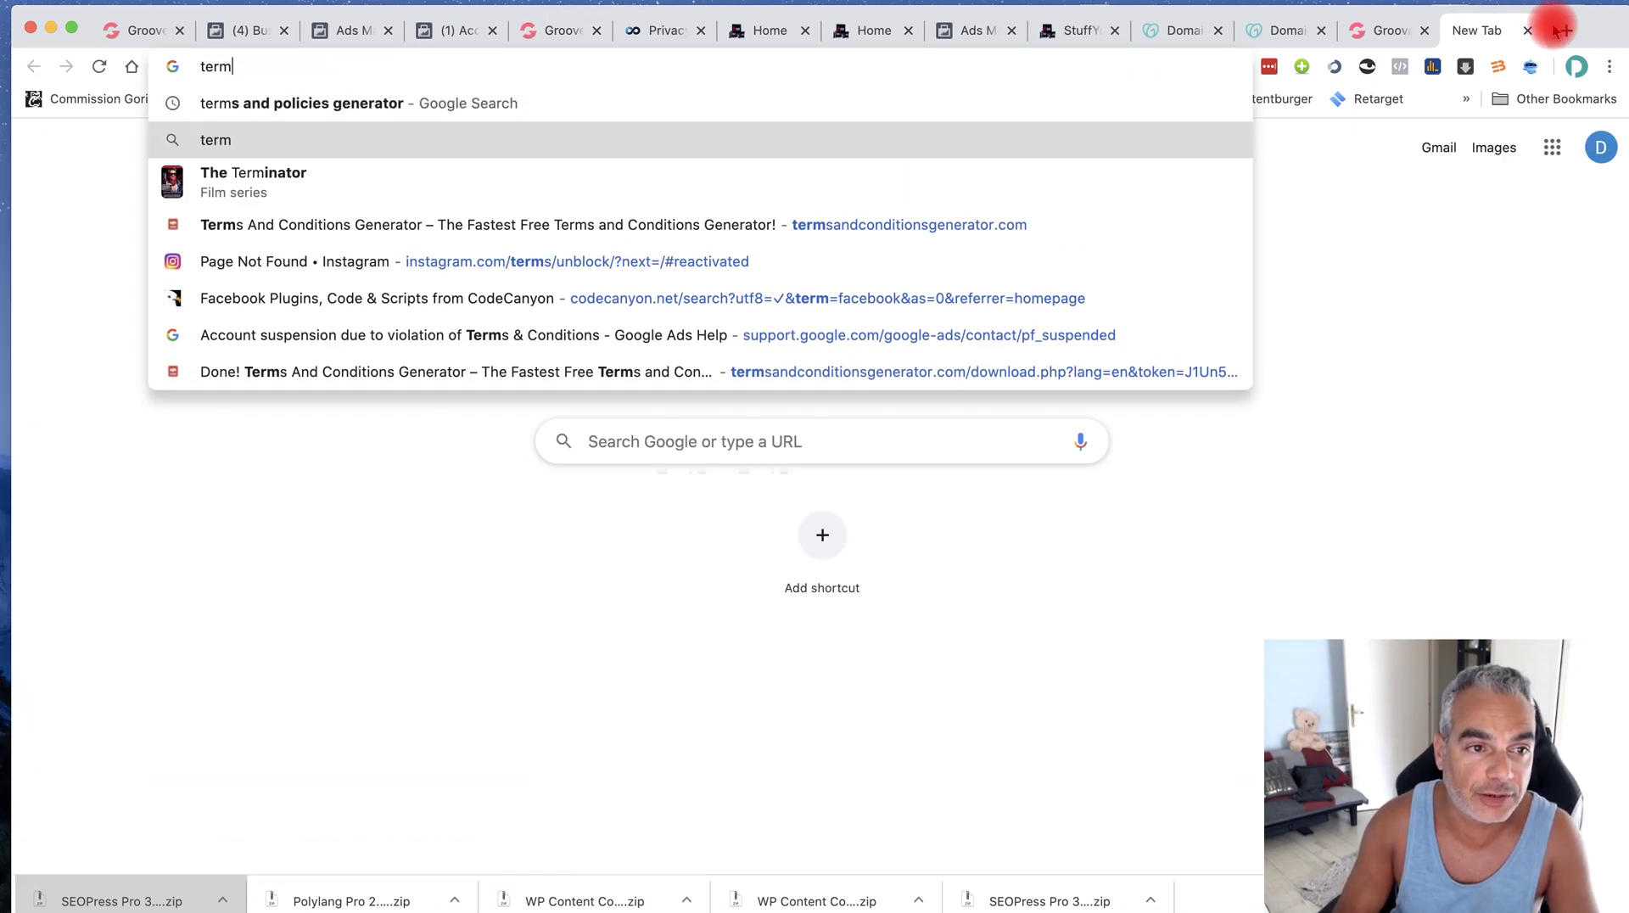
pyautogui.press('Up')
pyautogui.press('Down')
pyautogui.press('Down')
pyautogui.press('Up')
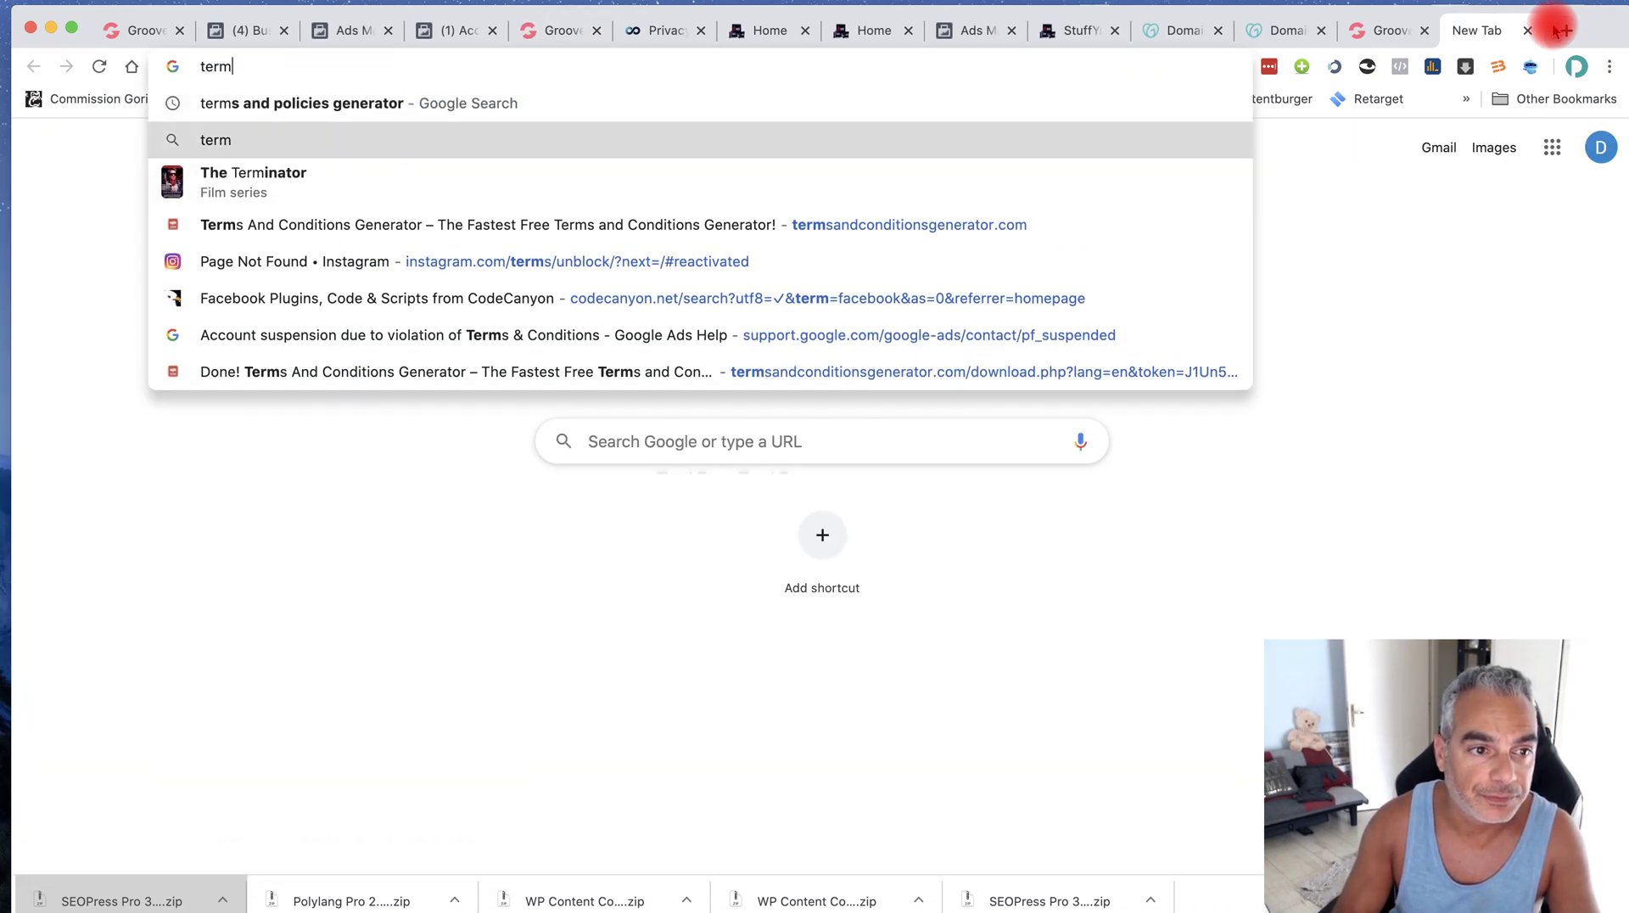
pyautogui.press('Return')
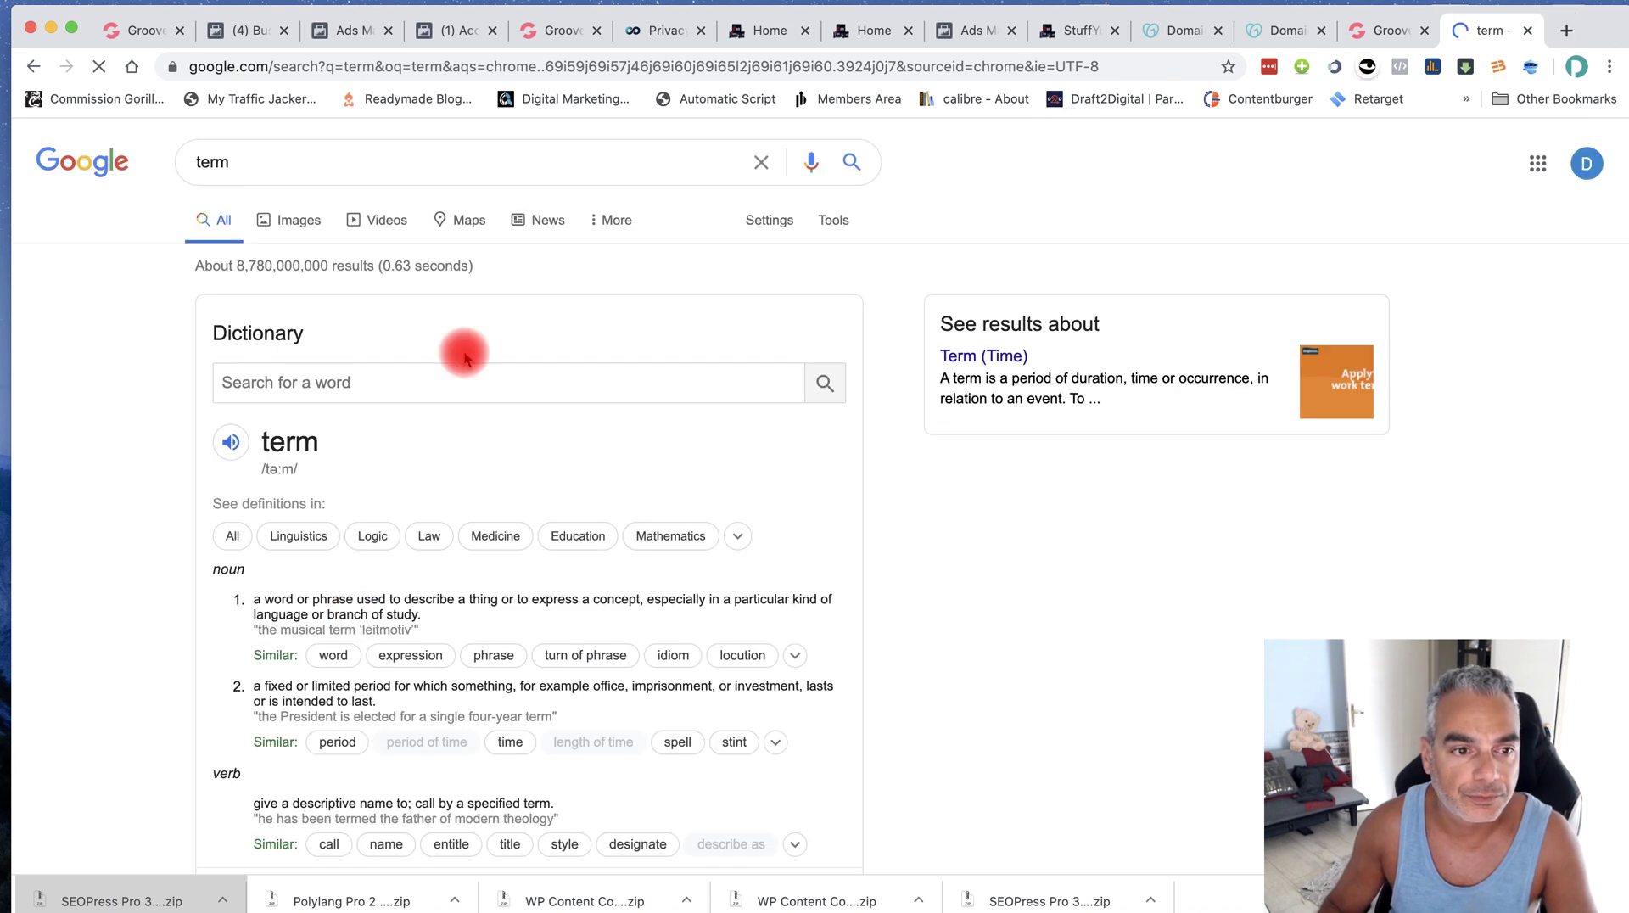
pyautogui.click(307, 64)
pyautogui.write('term')
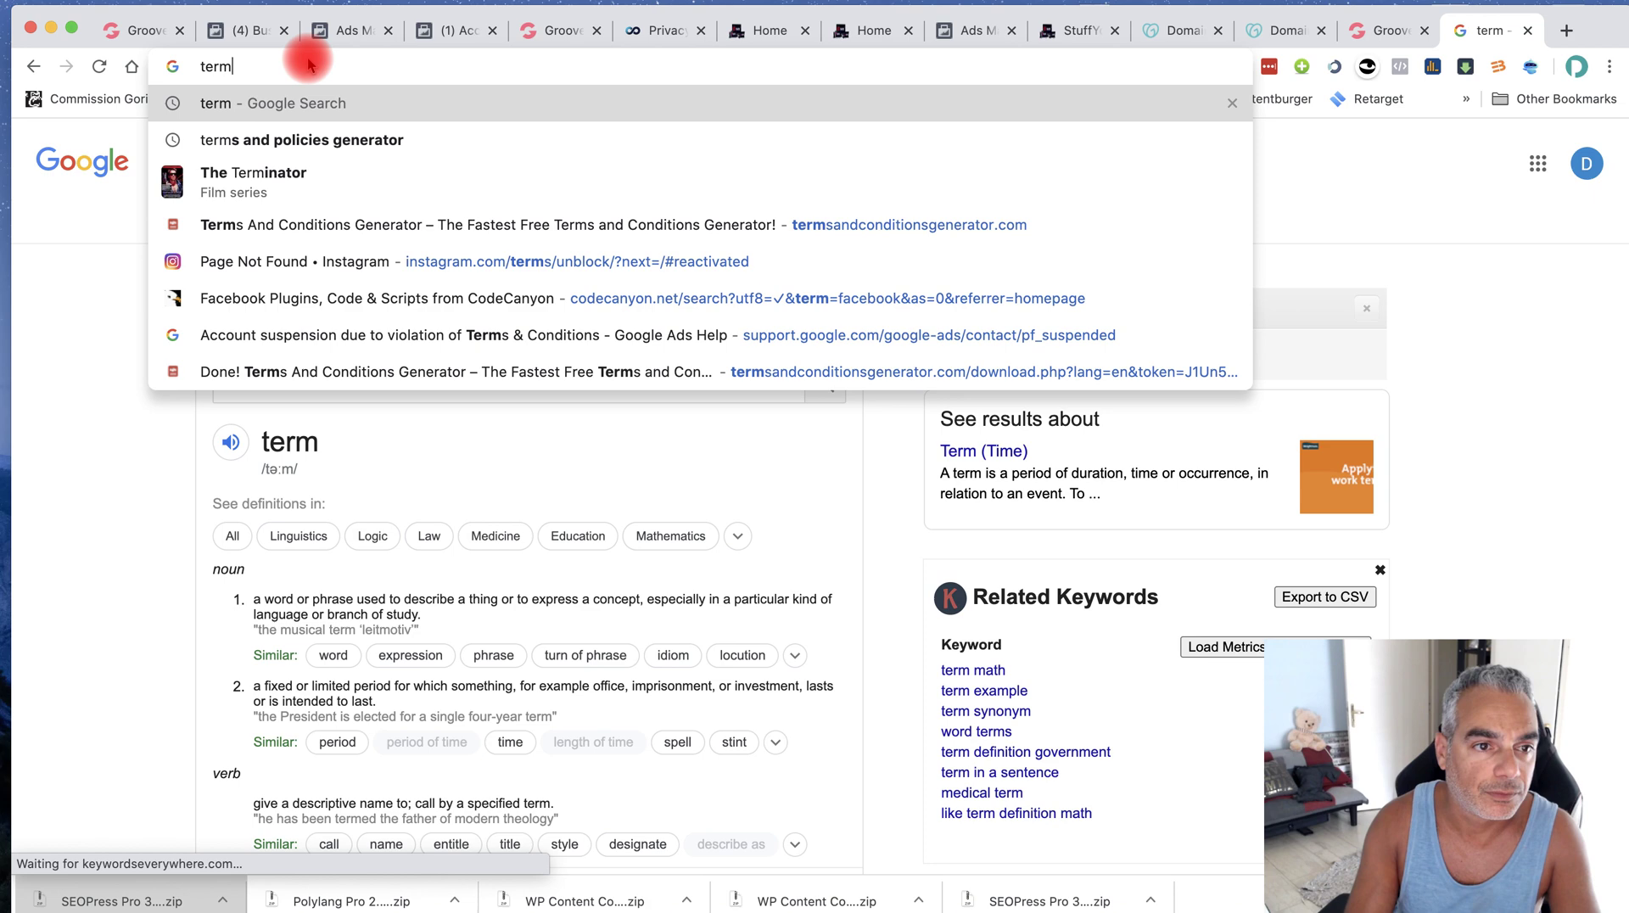
pyautogui.write('s and policies')
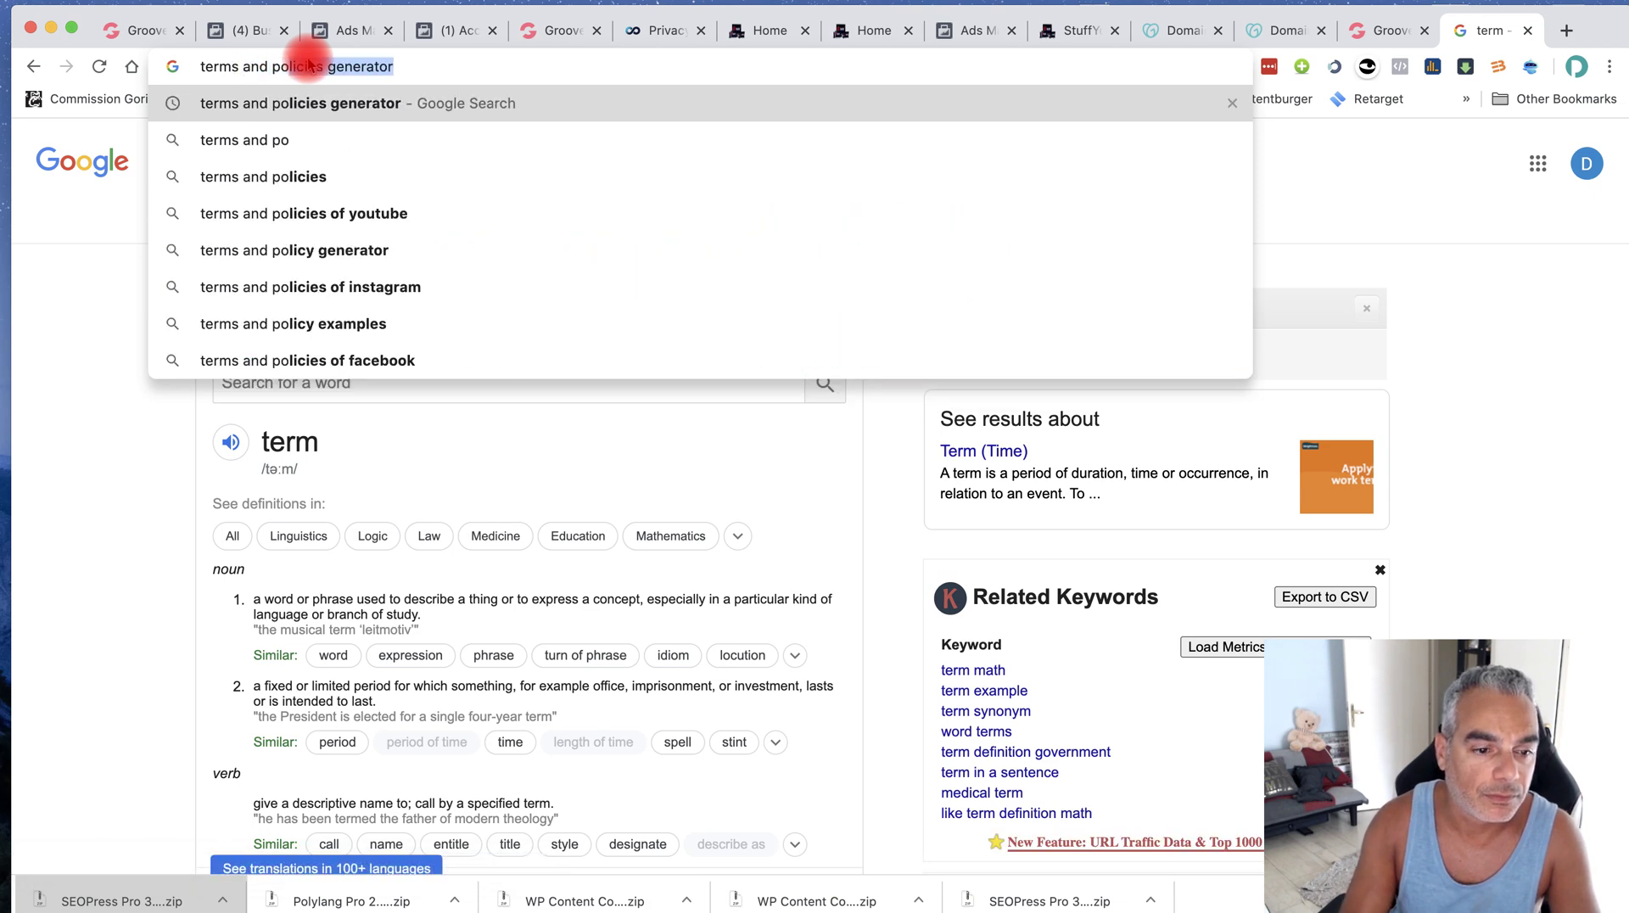
pyautogui.press('Return')
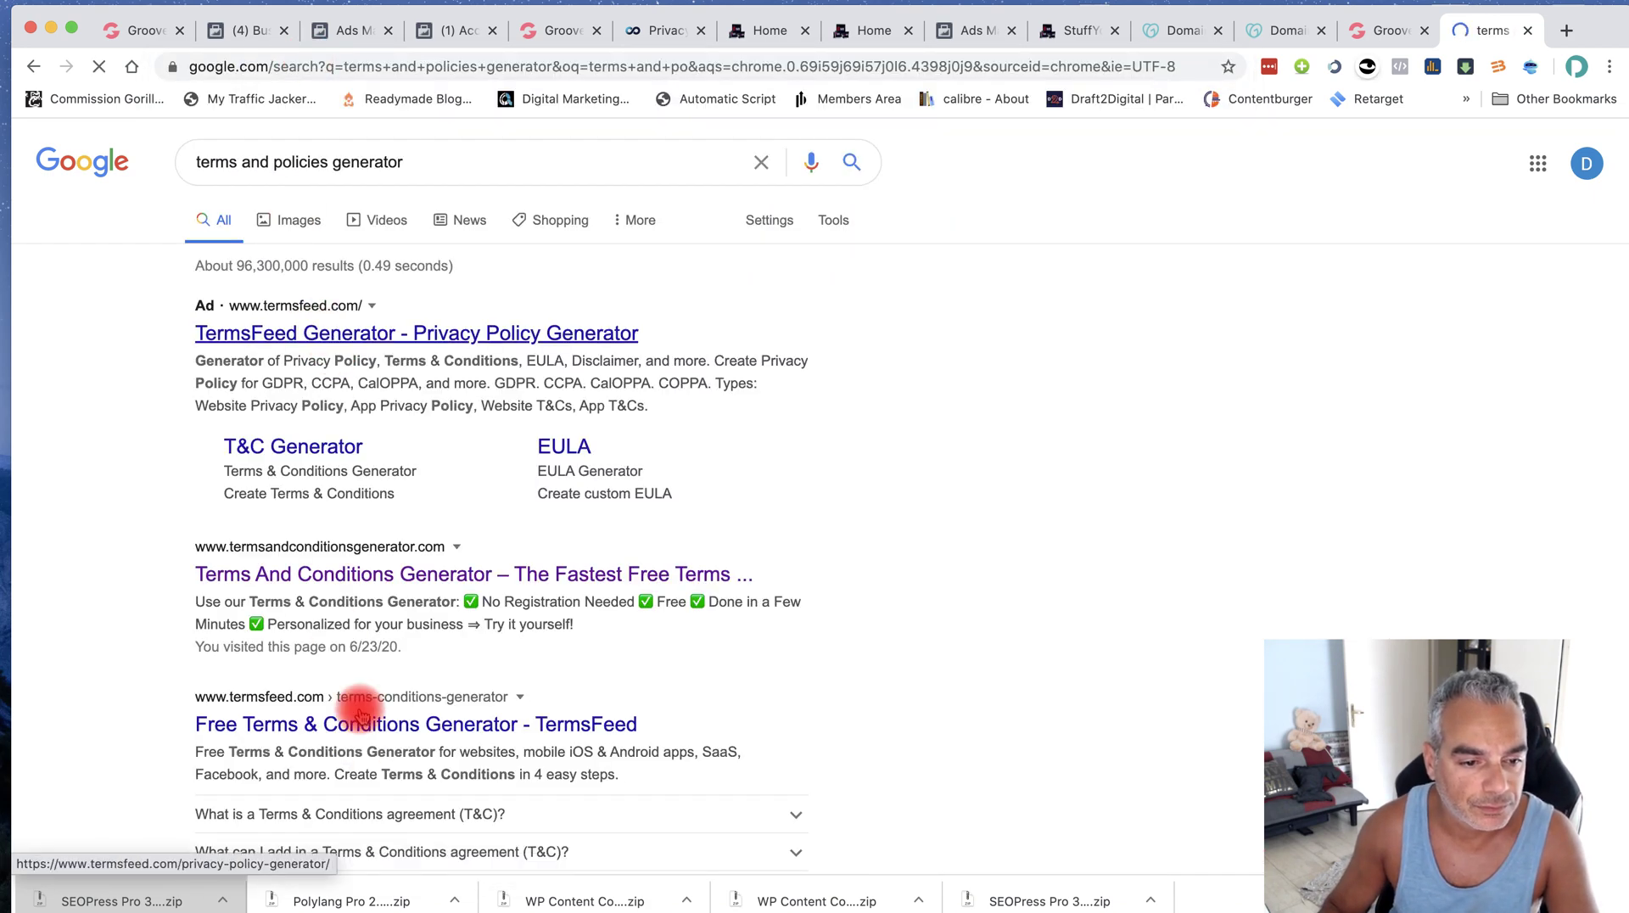
pyautogui.click(328, 570)
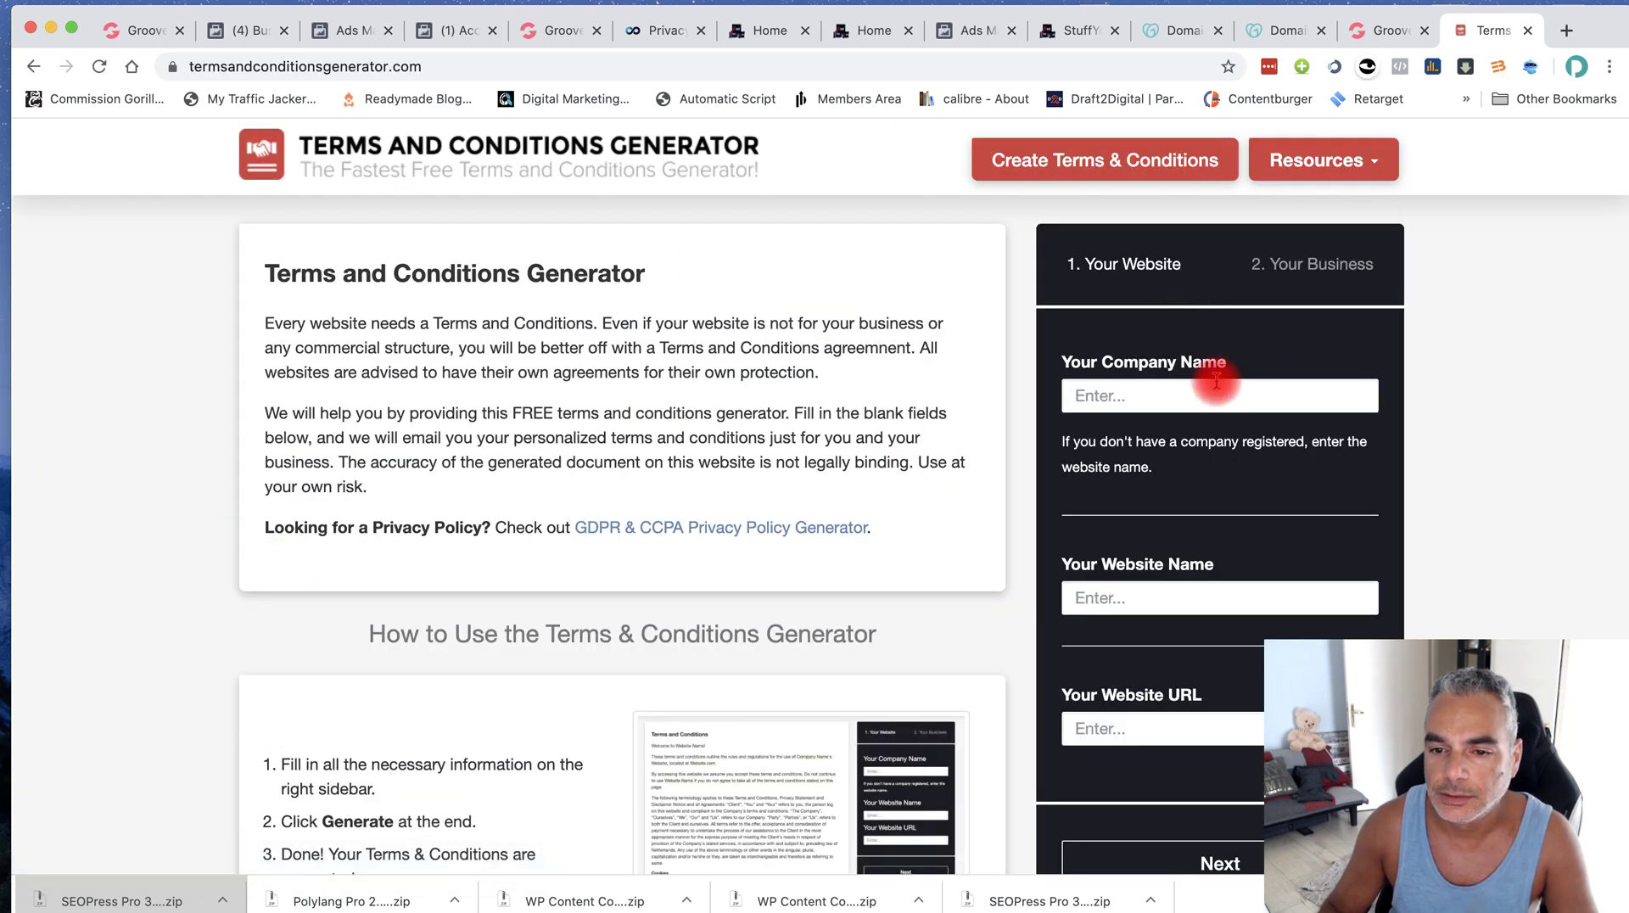
# Enter the company name 'Limitless Passion Ltd'
pyautogui.click(1173, 395)
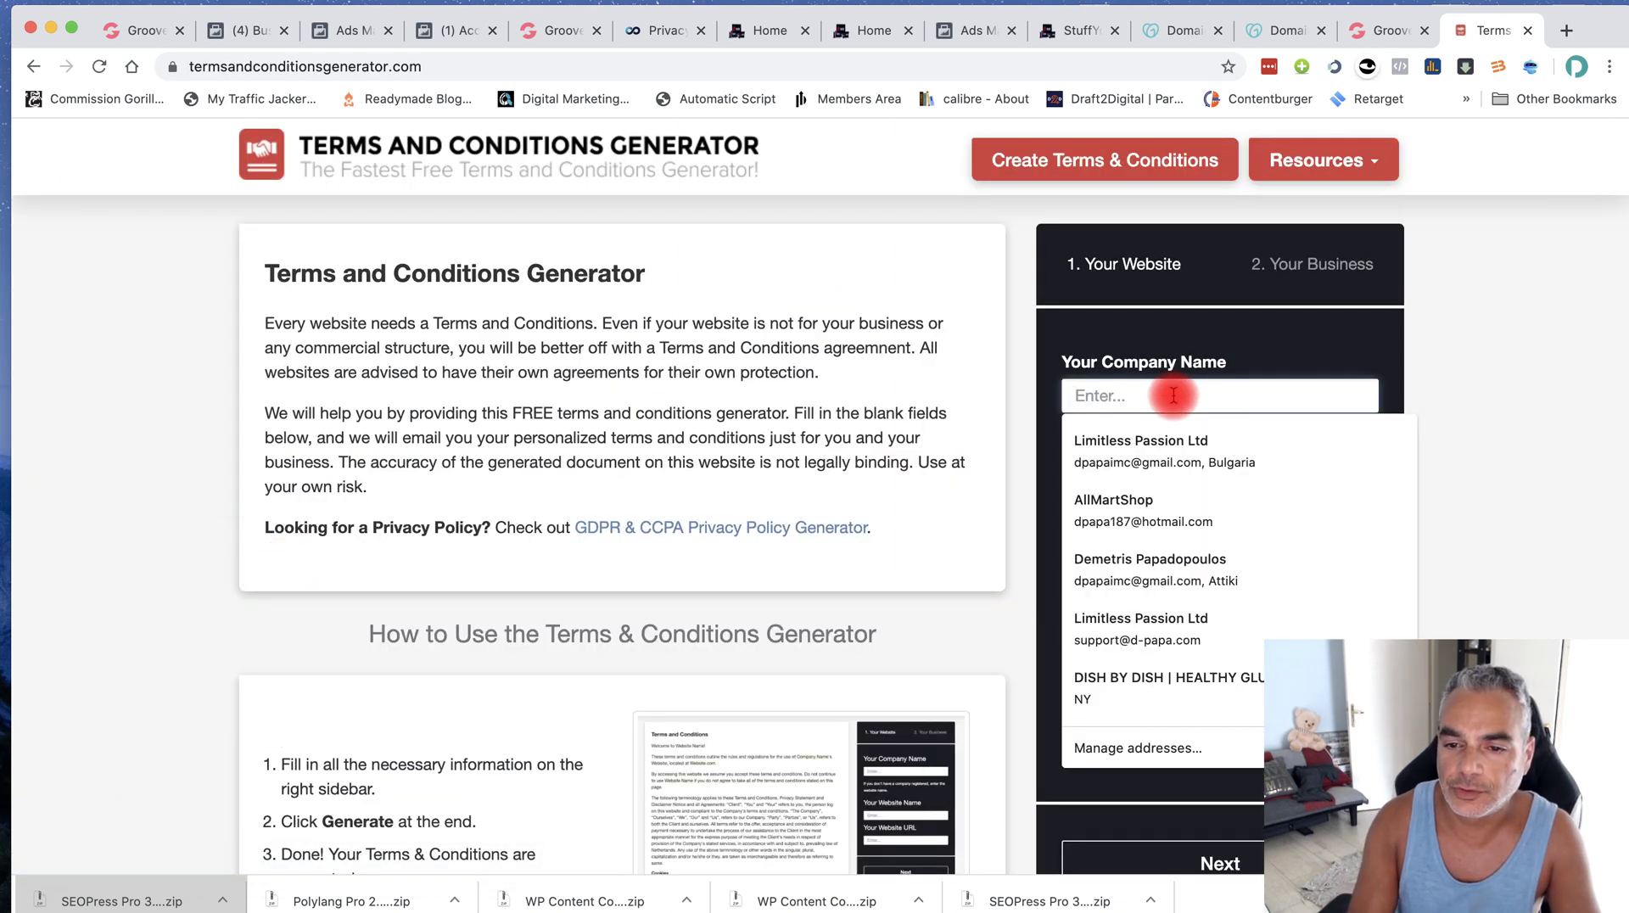
pyautogui.write('Limitless Pa')
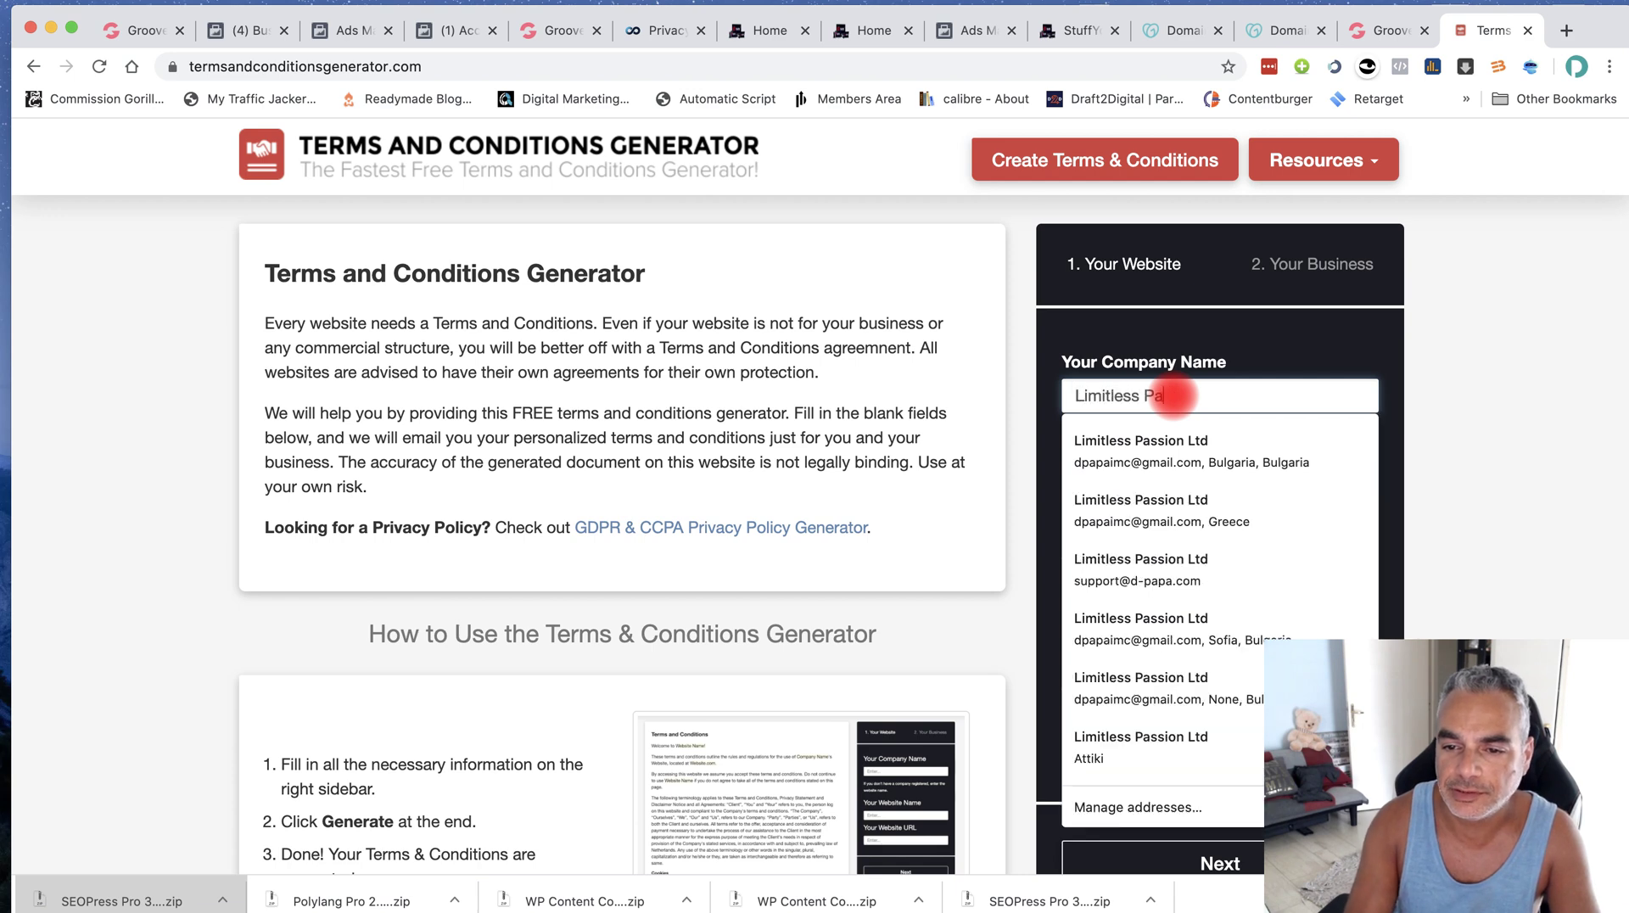
pyautogui.write('ssion Ltcc')
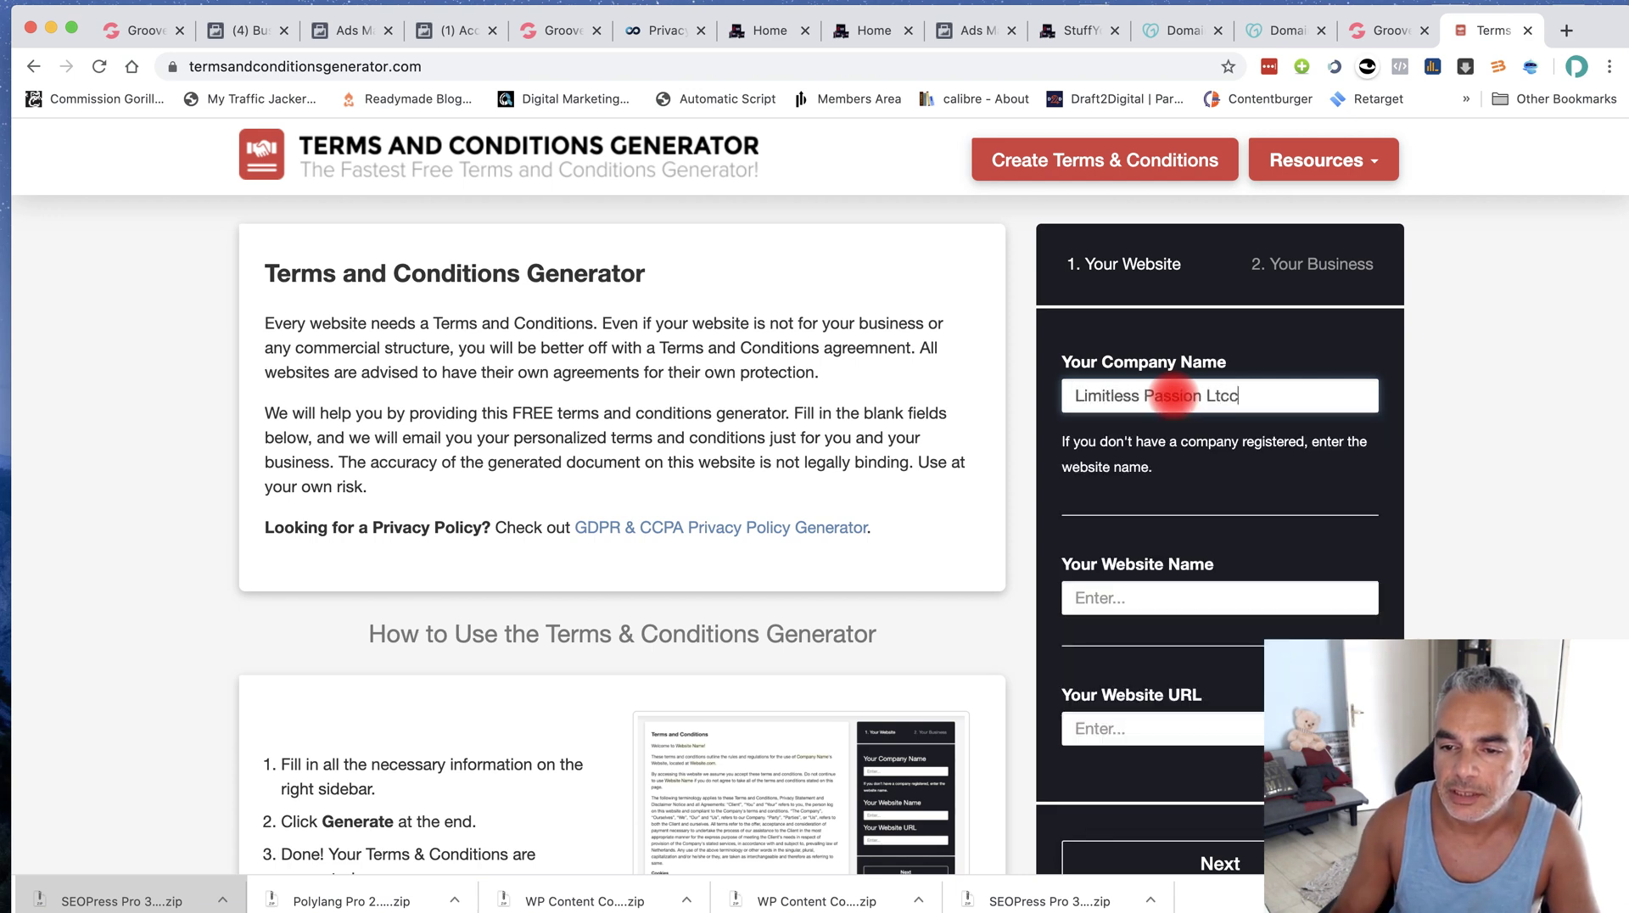
pyautogui.press('BackSpace')
pyautogui.press('BackSpace')
pyautogui.write('d')
pyautogui.scroll(-2, 1174, 475)
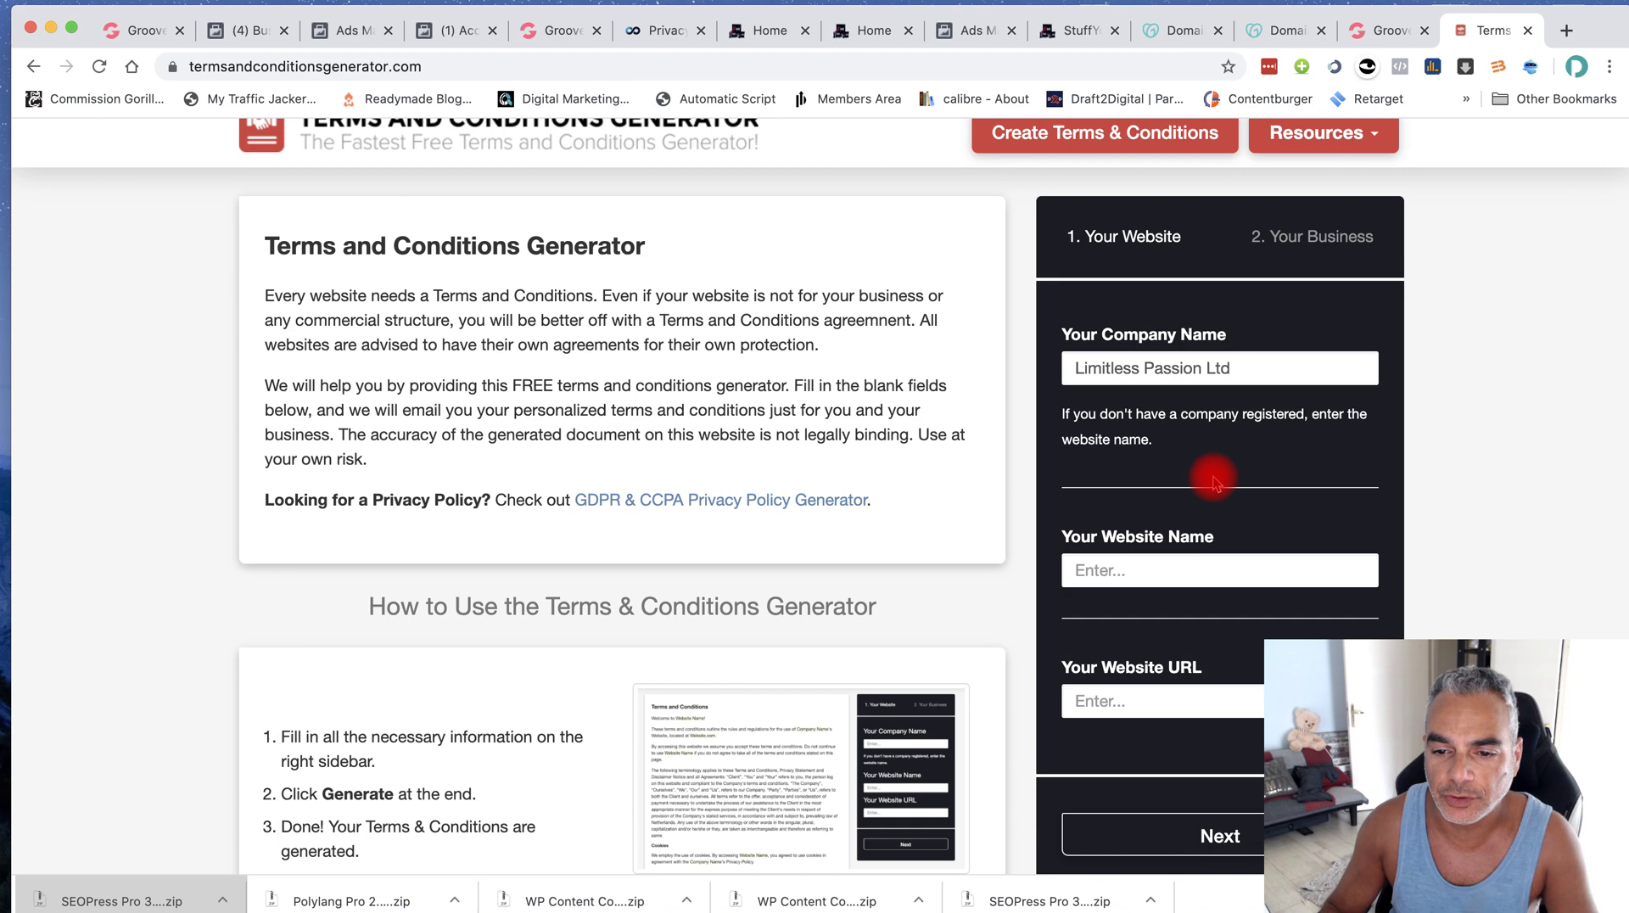
# Fill in the website name as funnel-secrets.org, checking the spelling against the GoDaddy domain list
pyautogui.click(1173, 537)
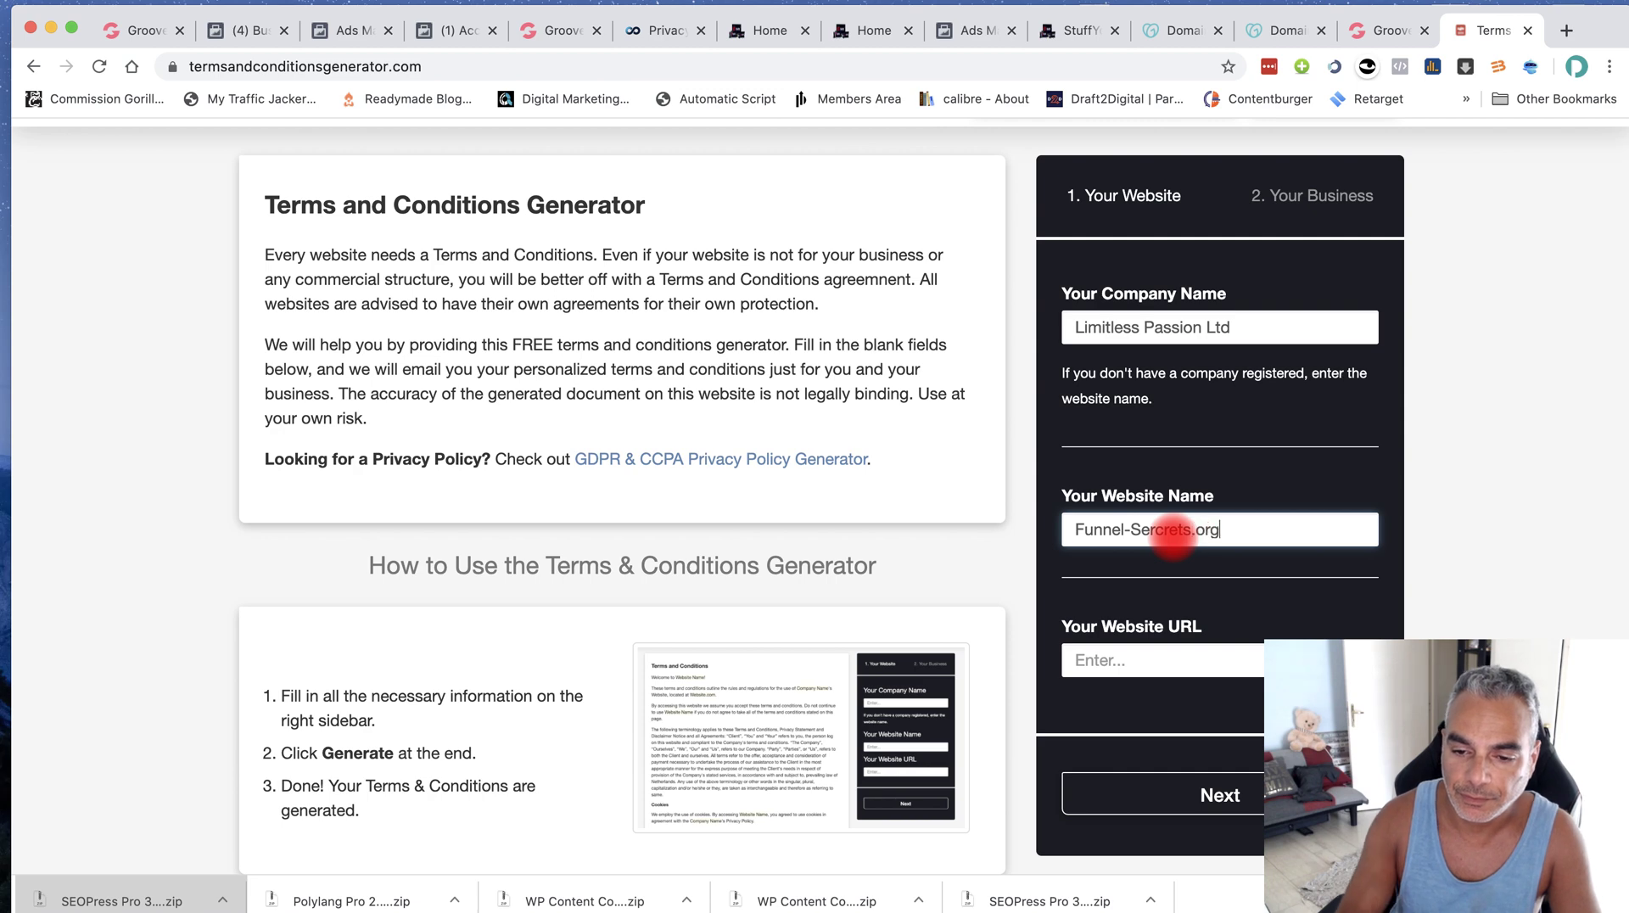
pyautogui.click(1291, 38)
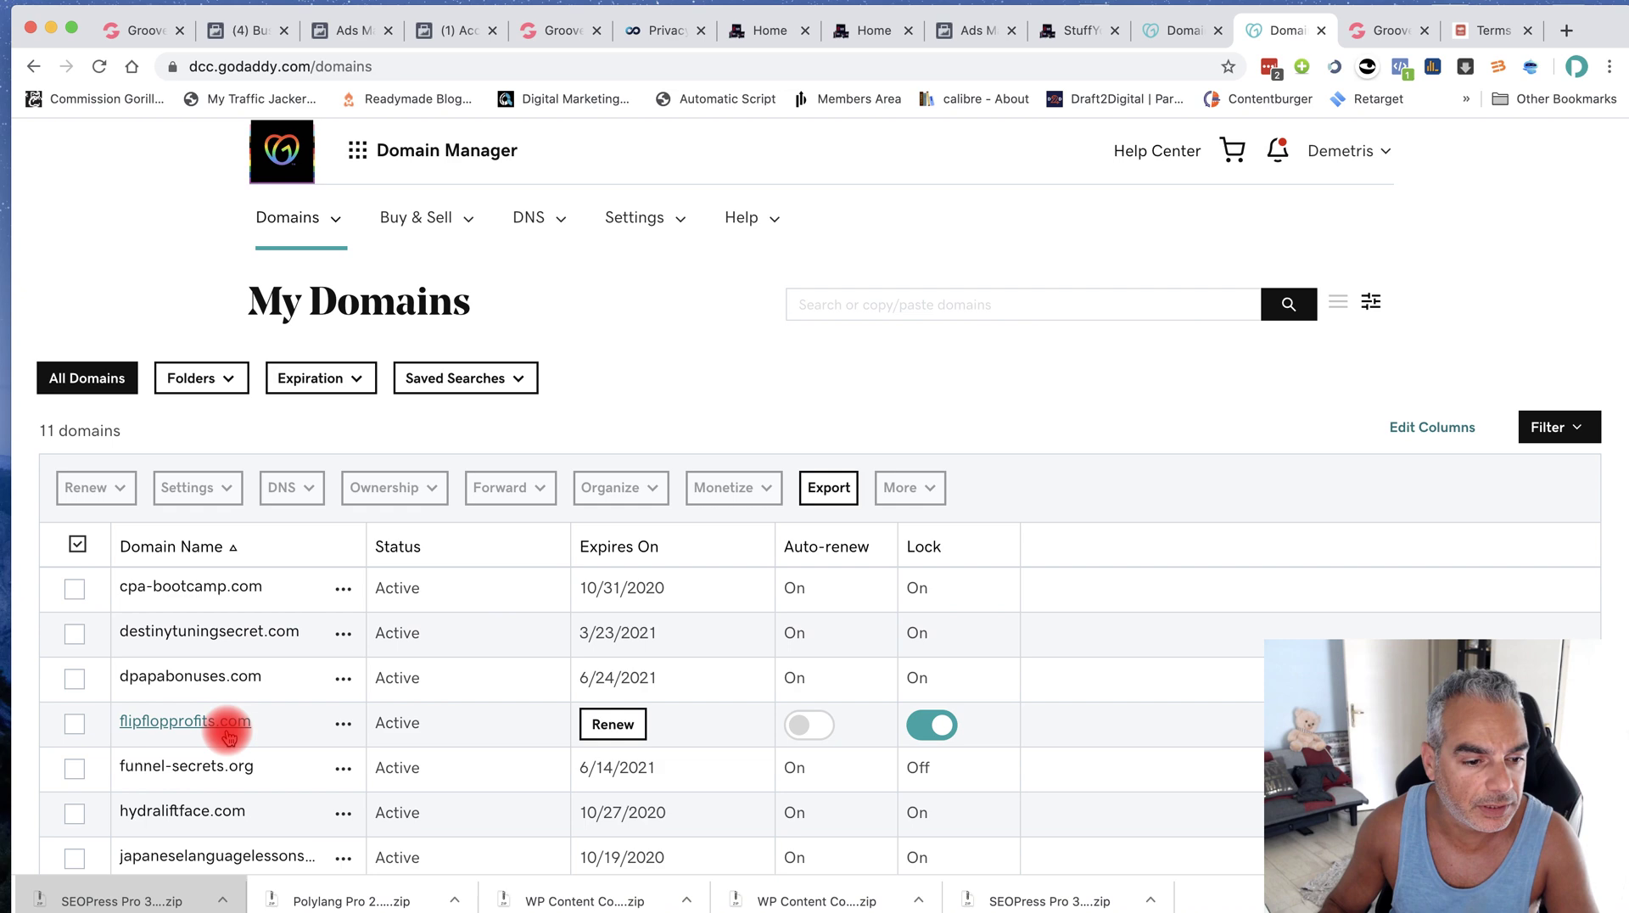
pyautogui.scroll(-2, 227, 734)
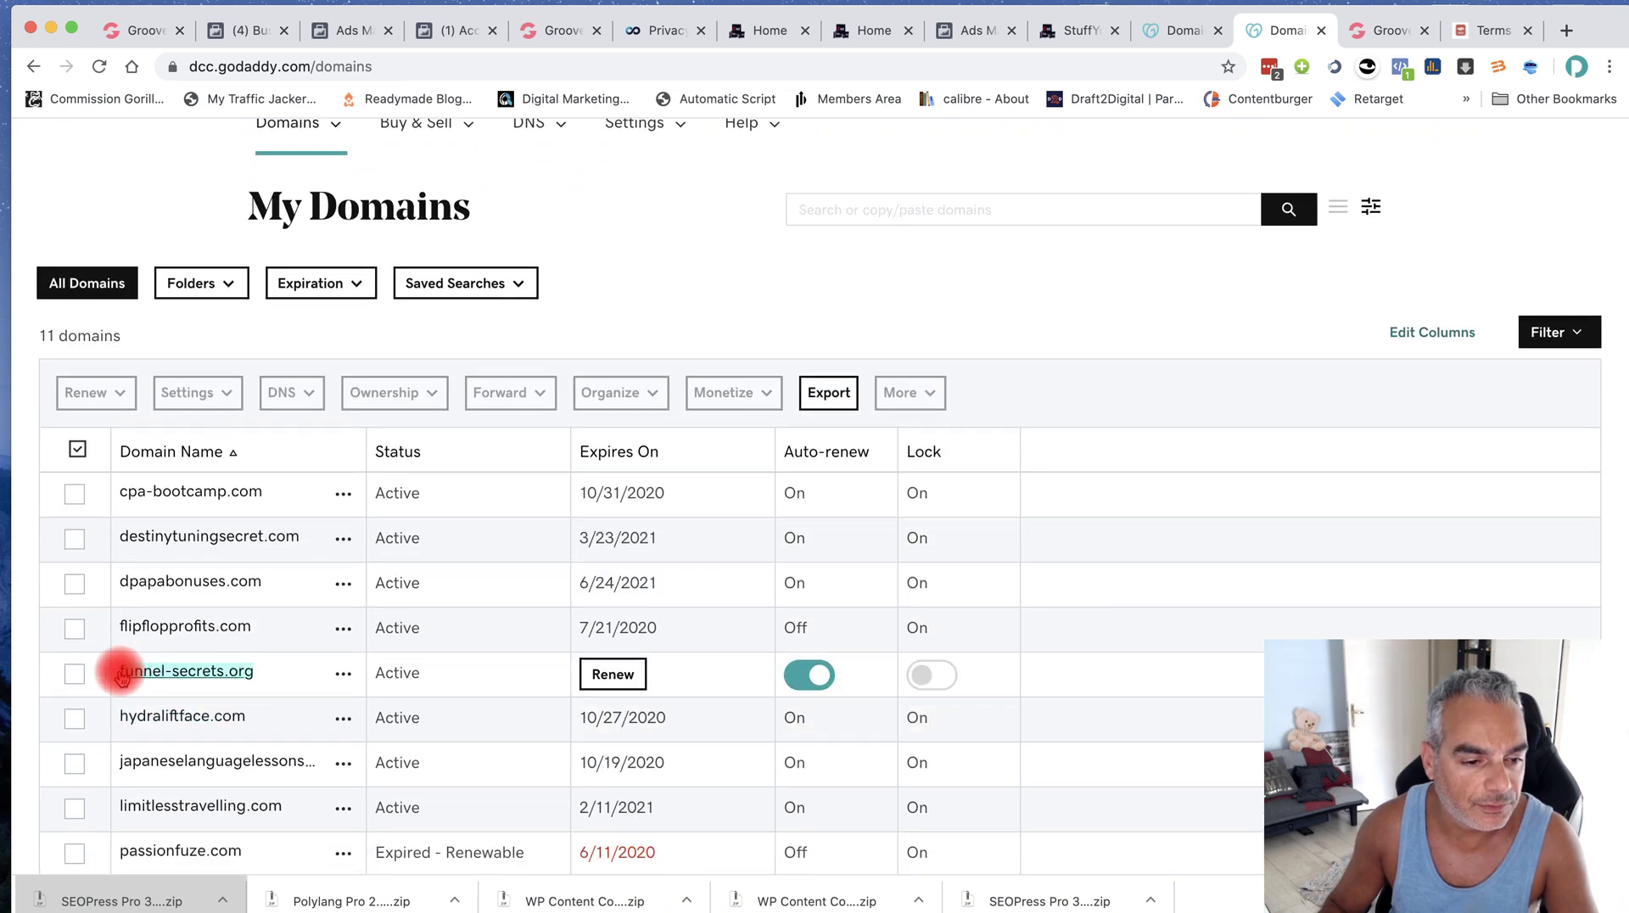
pyautogui.click(1476, 31)
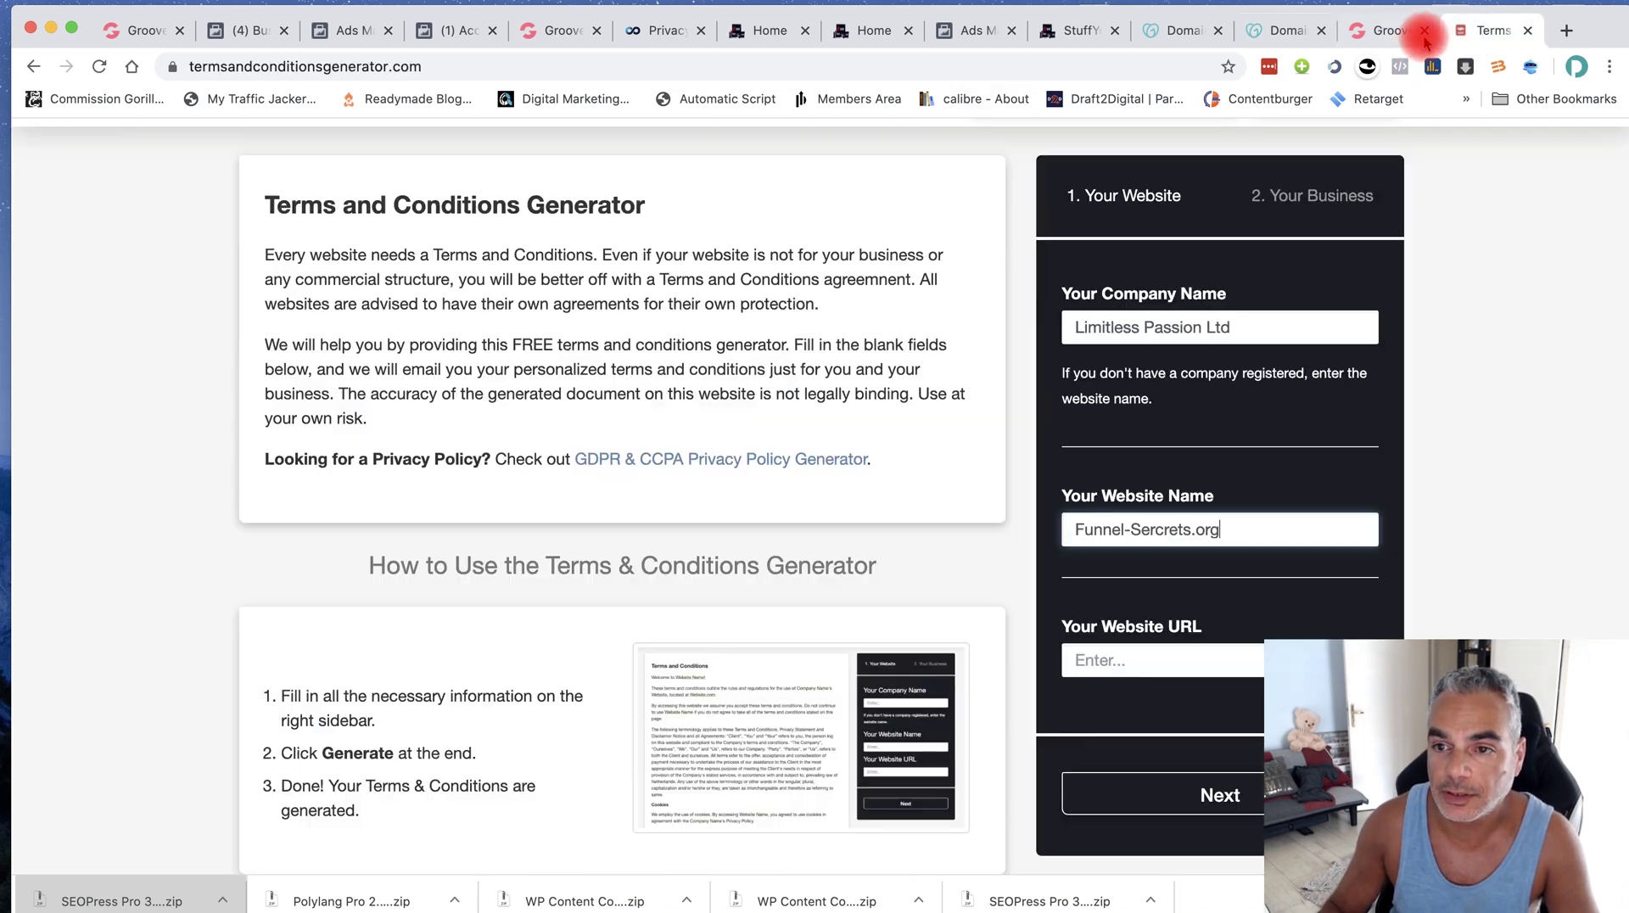
pyautogui.moveTo(1230, 531); pyautogui.dragTo(1060, 531)
pyautogui.write('funnel-secrets.org')
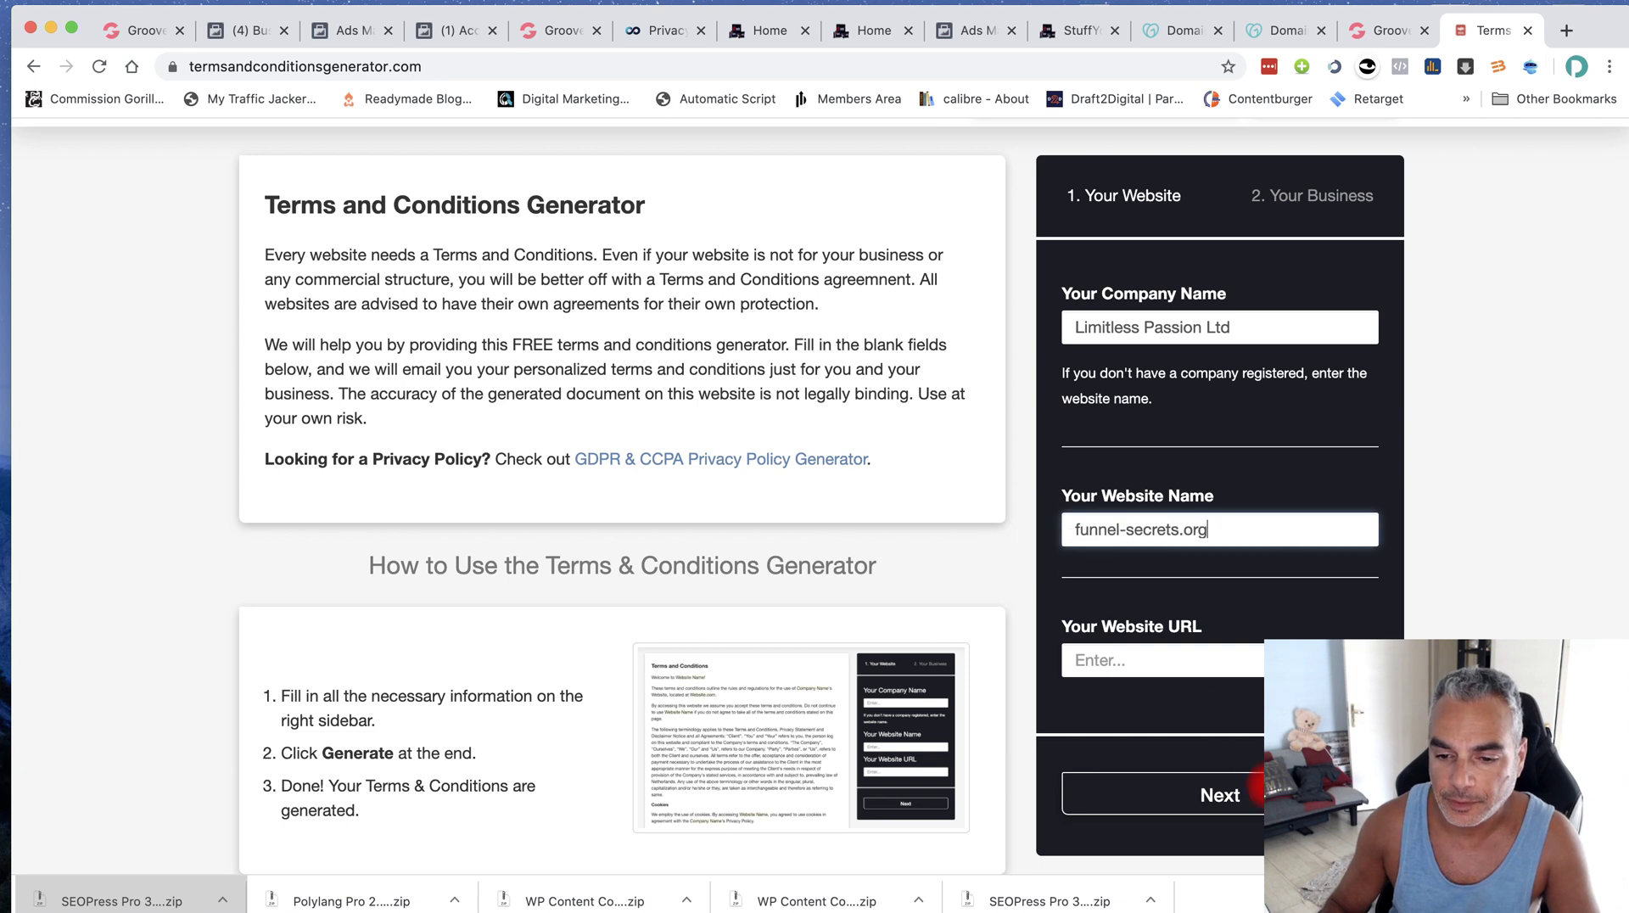
pyautogui.click(1254, 798)
# Paste the website URL and continue to the business details step
pyautogui.click(1209, 687)
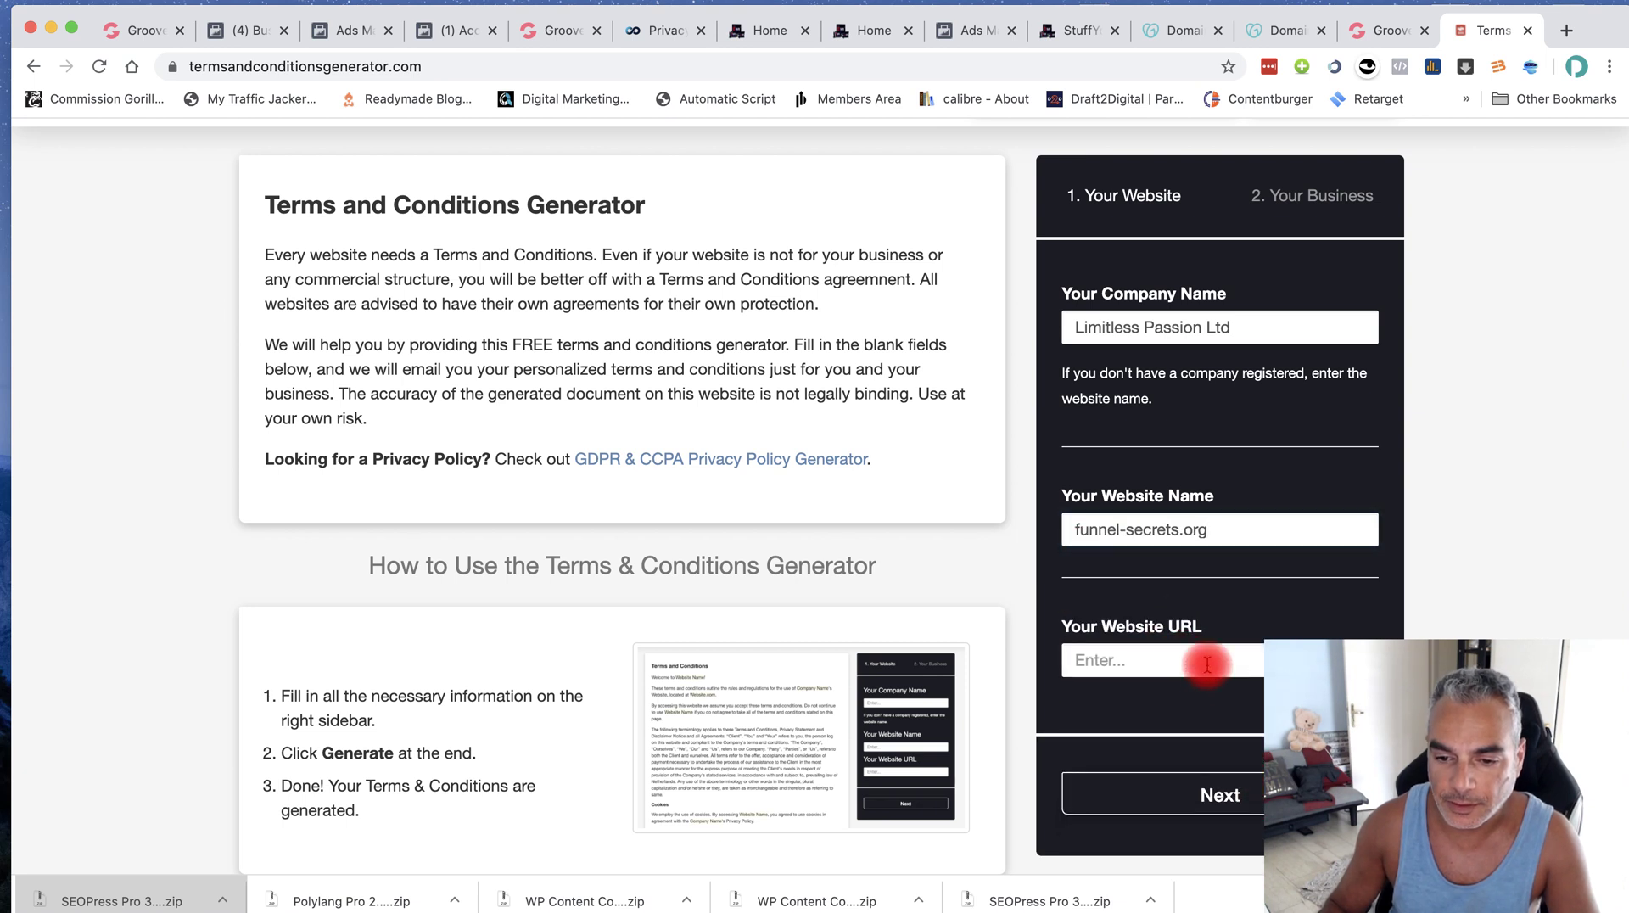
pyautogui.write('funnel-secrets.org')
pyautogui.click(1243, 795)
pyautogui.scroll(-1, 1221, 639)
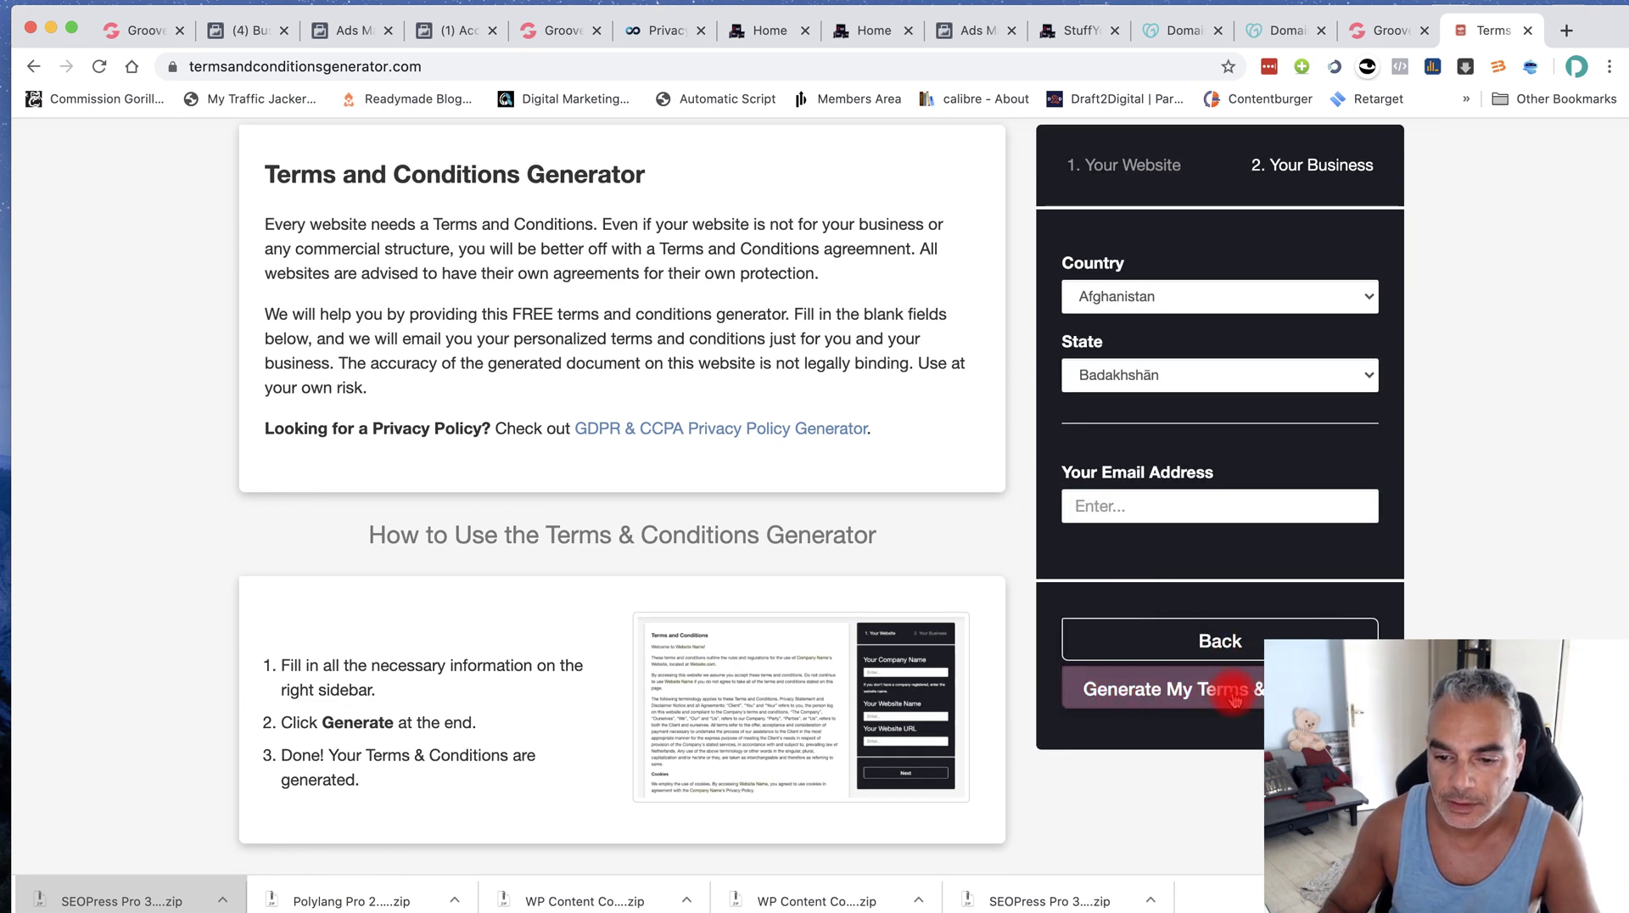
pyautogui.click(1235, 701)
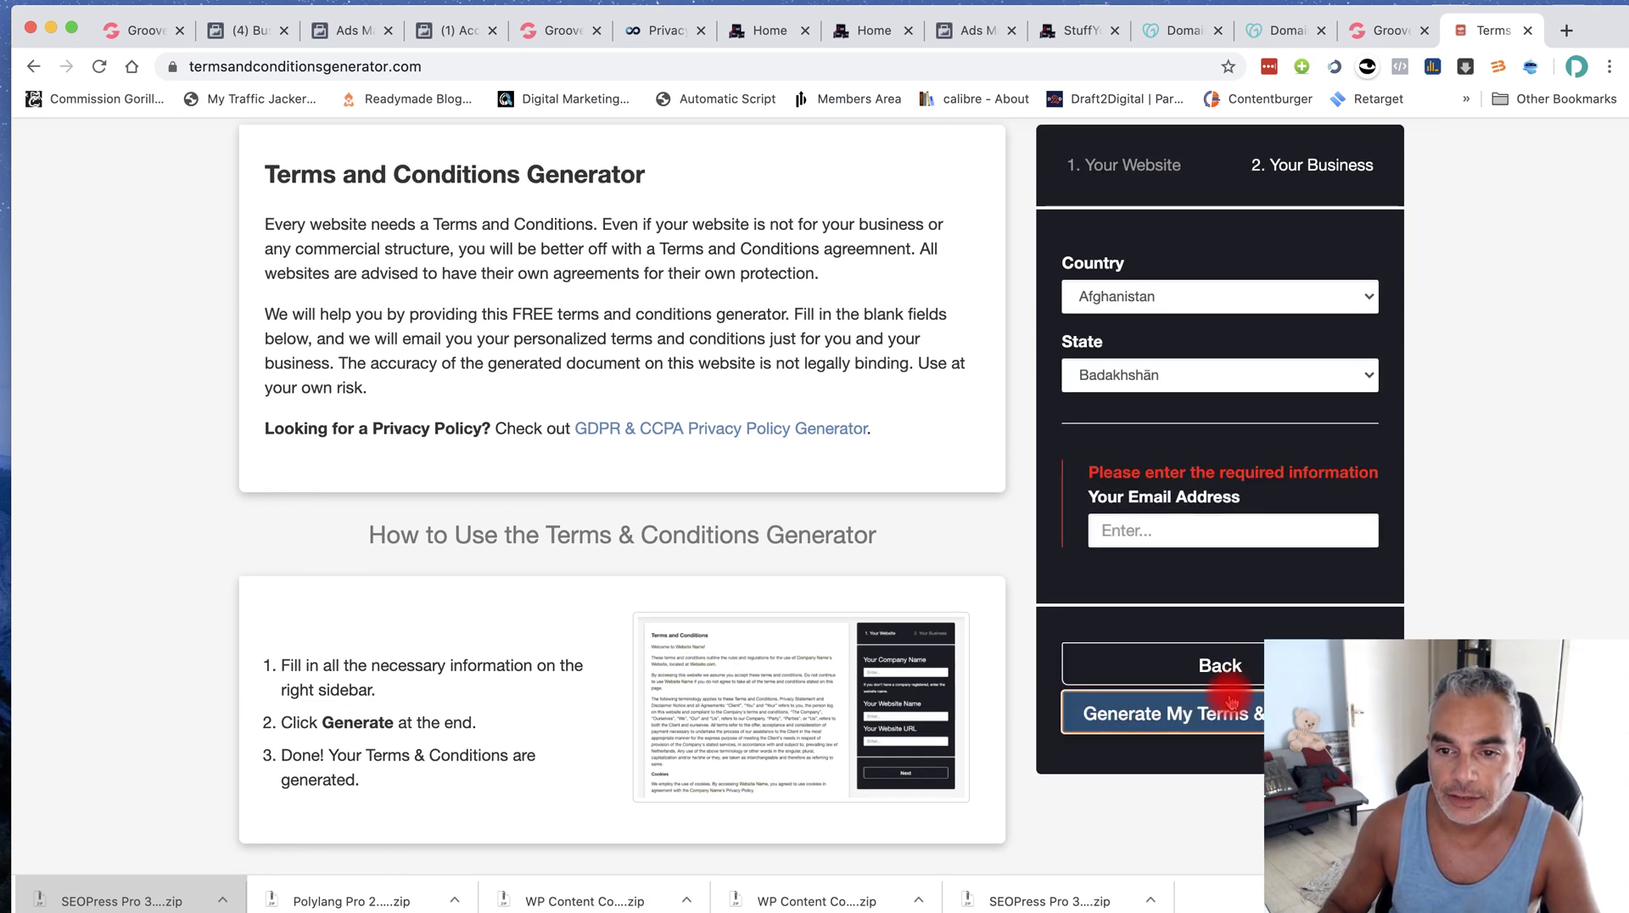
# Set the business country to Greece
pyautogui.click(1188, 375)
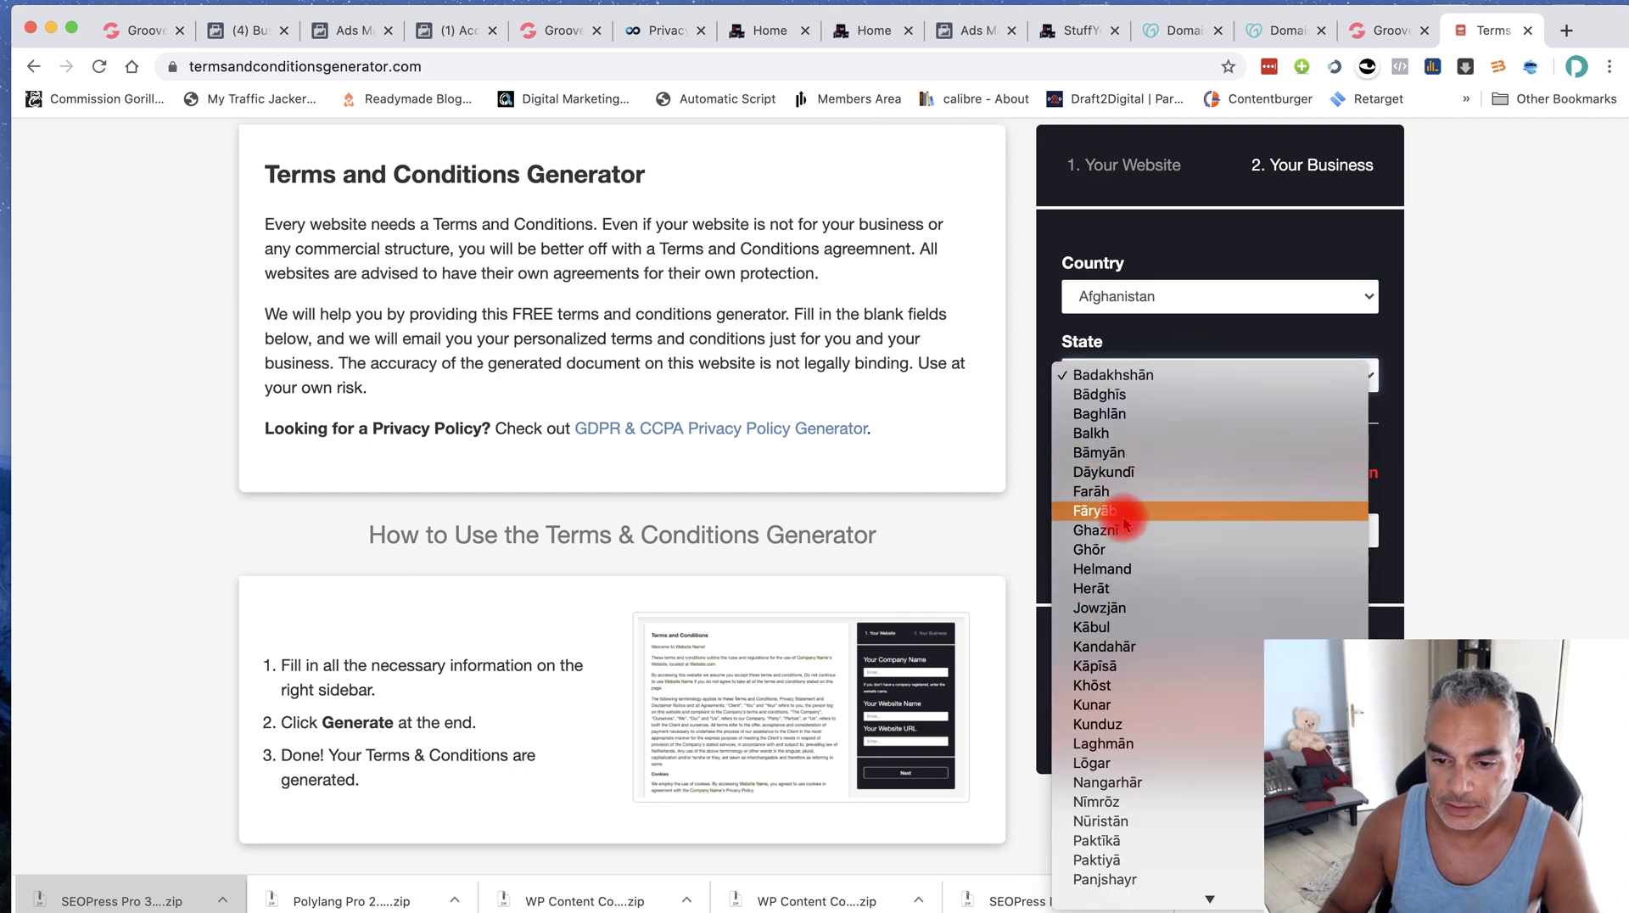
pyautogui.scroll(-3, 1132, 594)
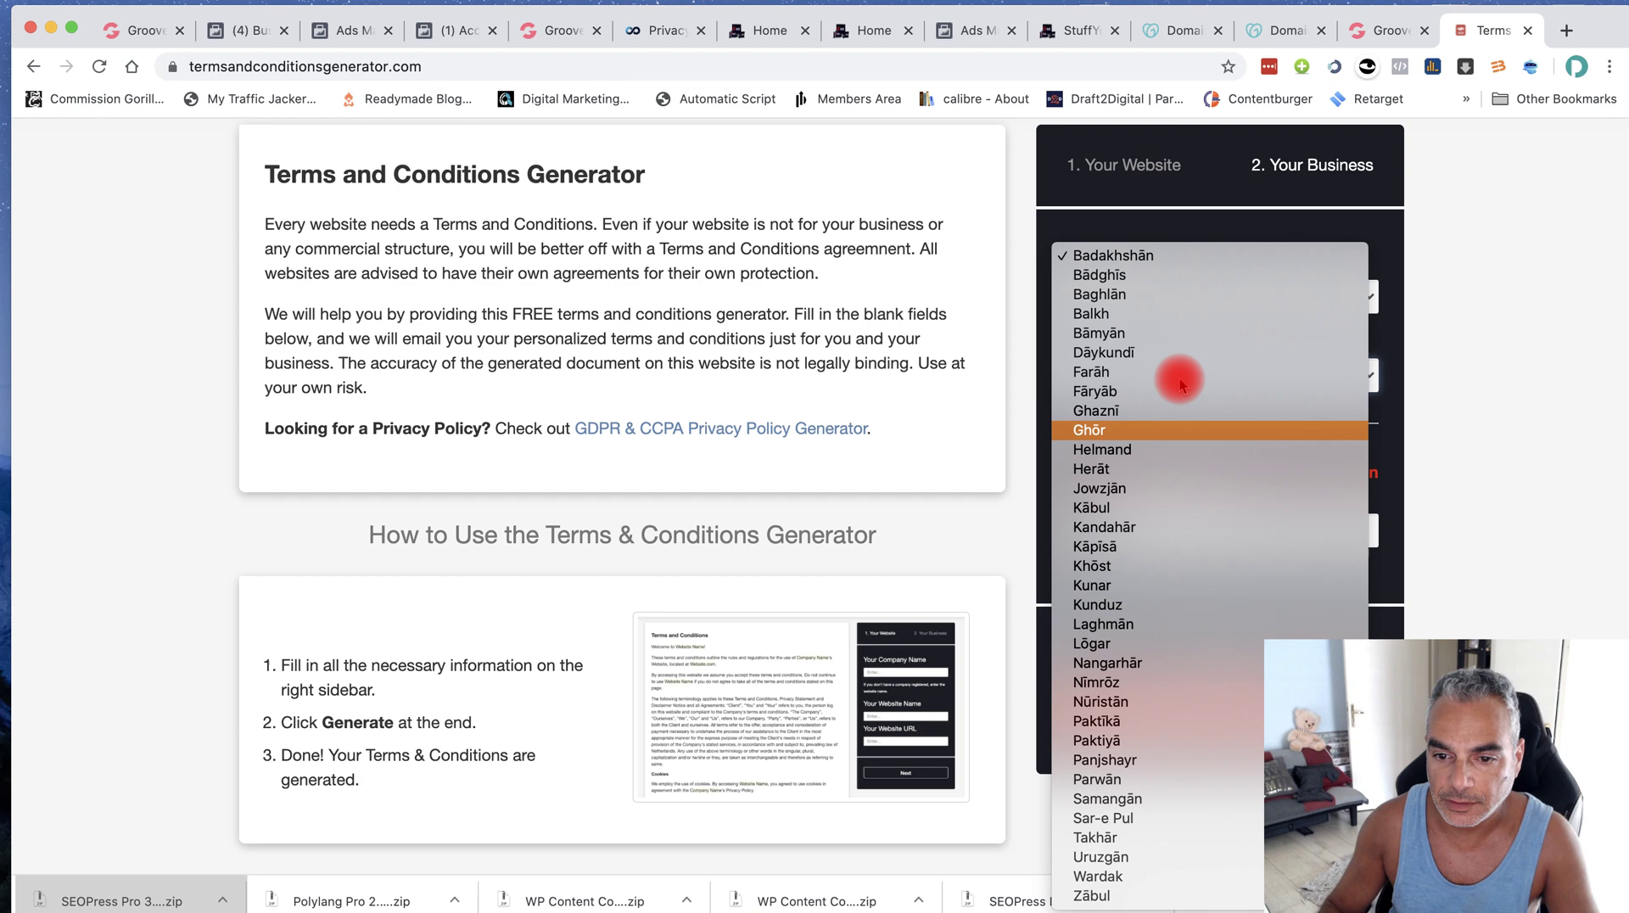
pyautogui.click(1189, 243)
pyautogui.click(1186, 307)
pyautogui.scroll(-10, 1128, 526)
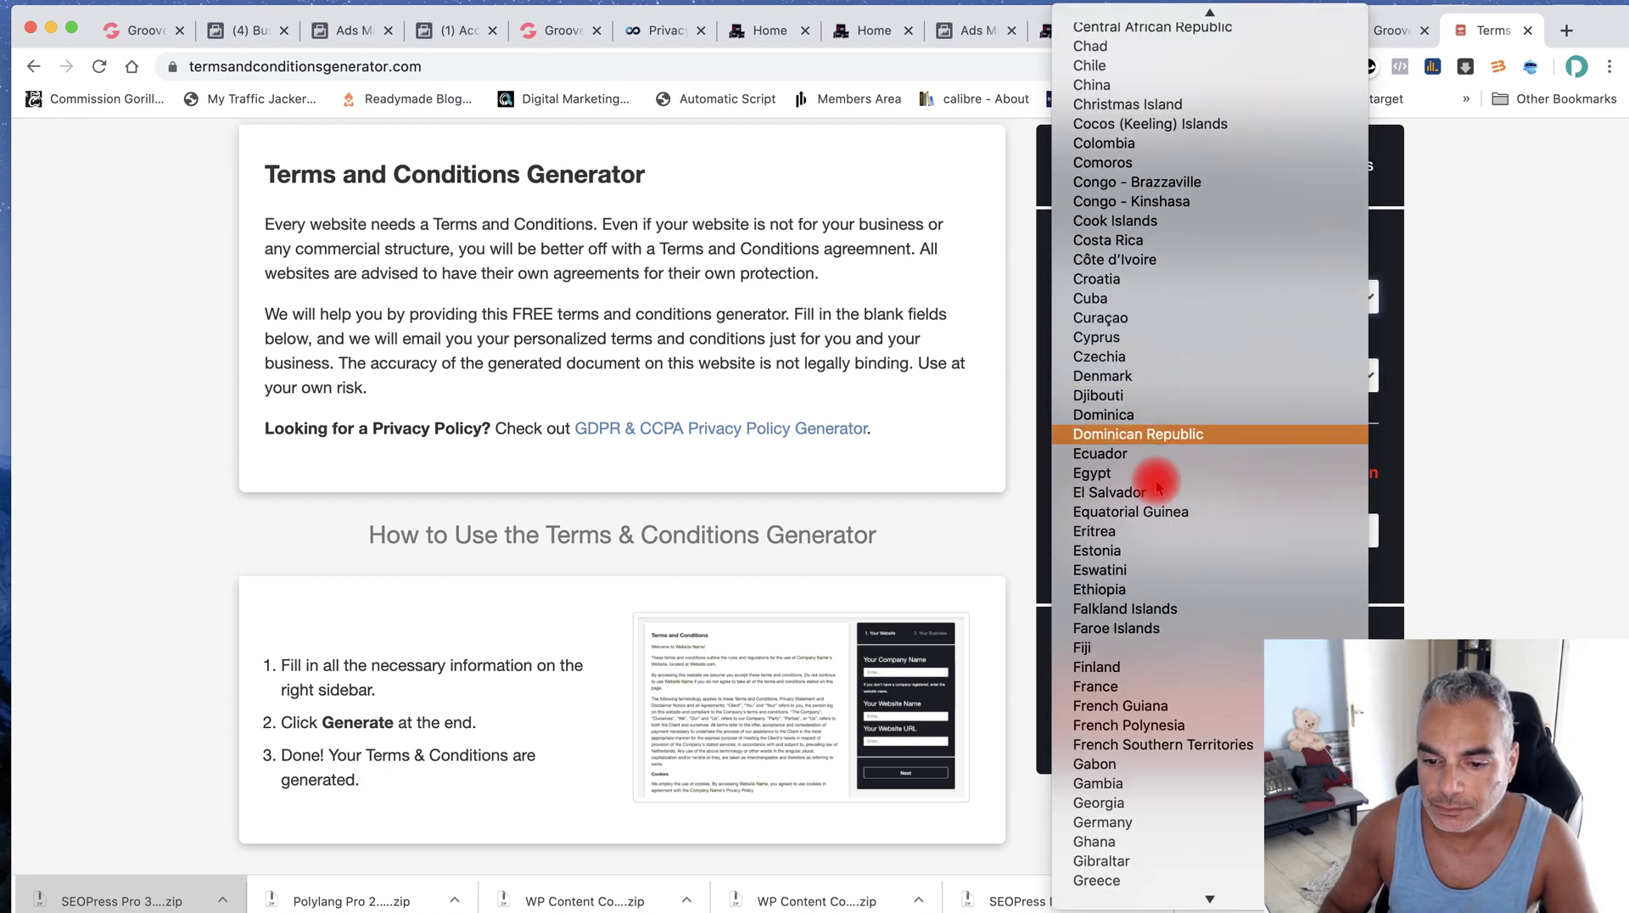
pyautogui.click(1132, 843)
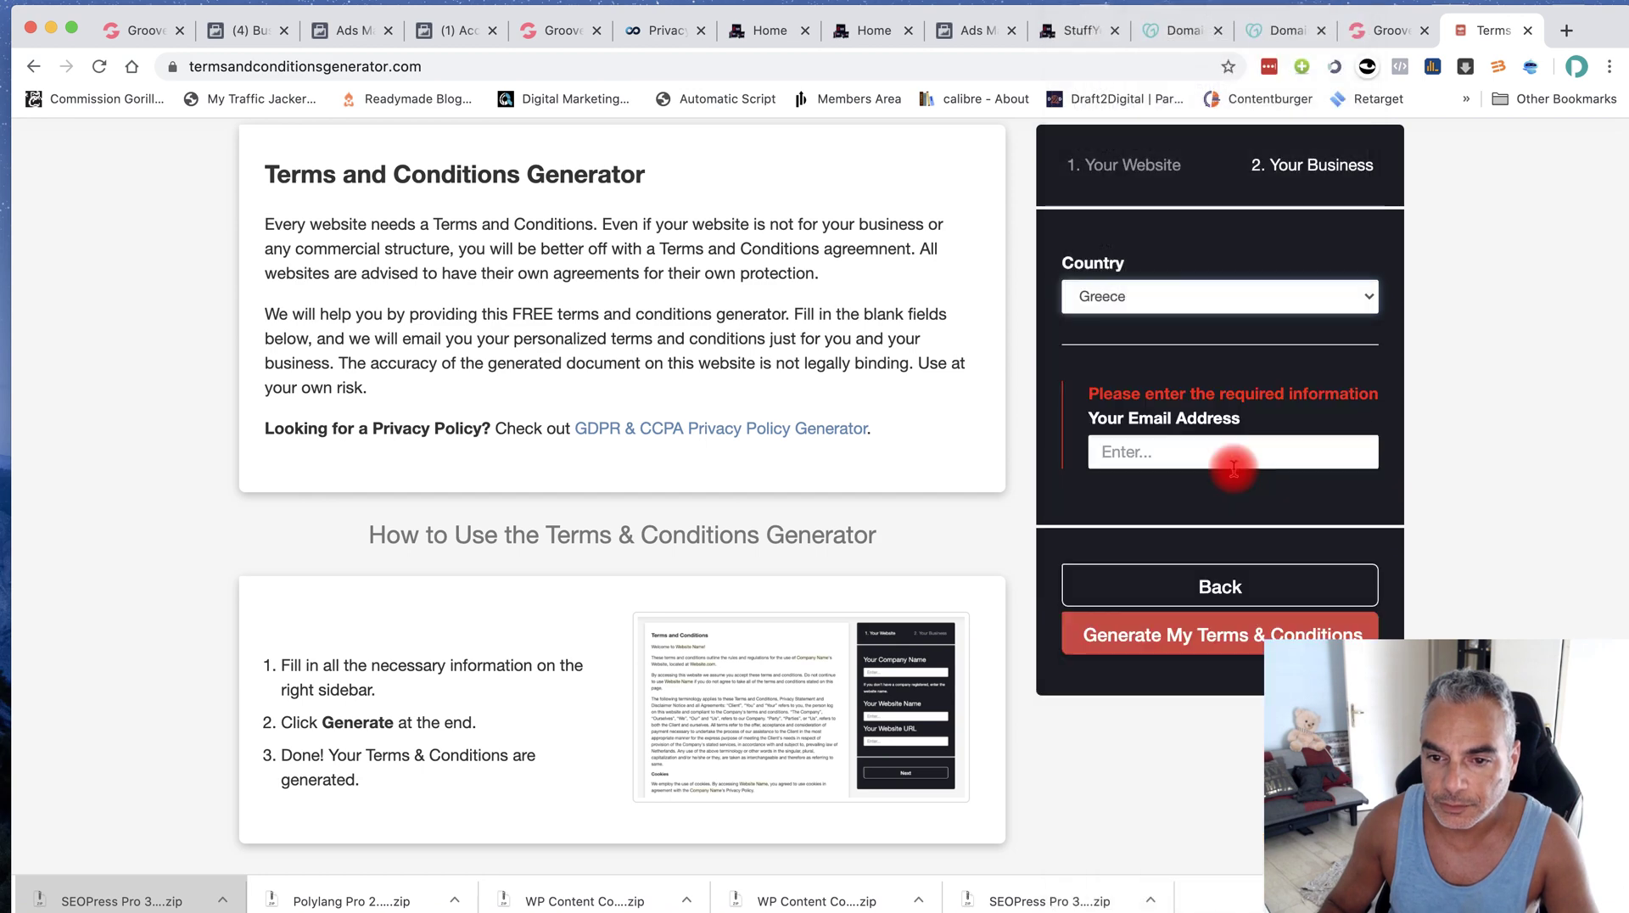
# Enter the contact e-mail address, generate the terms and copy the hosted link
pyautogui.click(1235, 455)
pyautogui.write('funnel-secrets.org')
pyautogui.press('super+a')
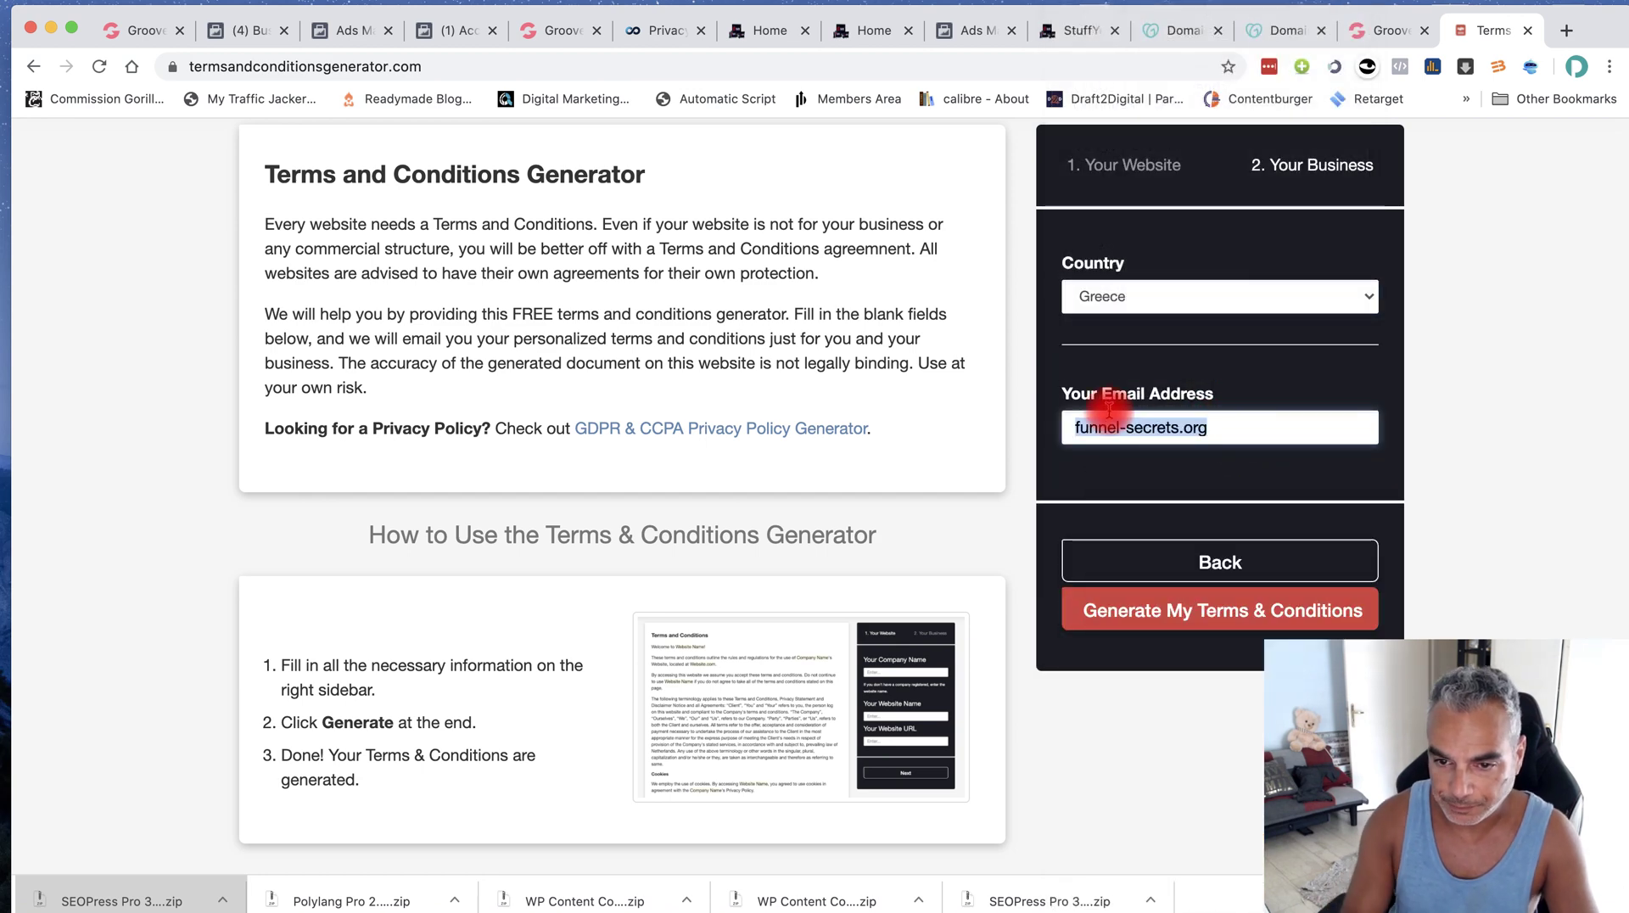
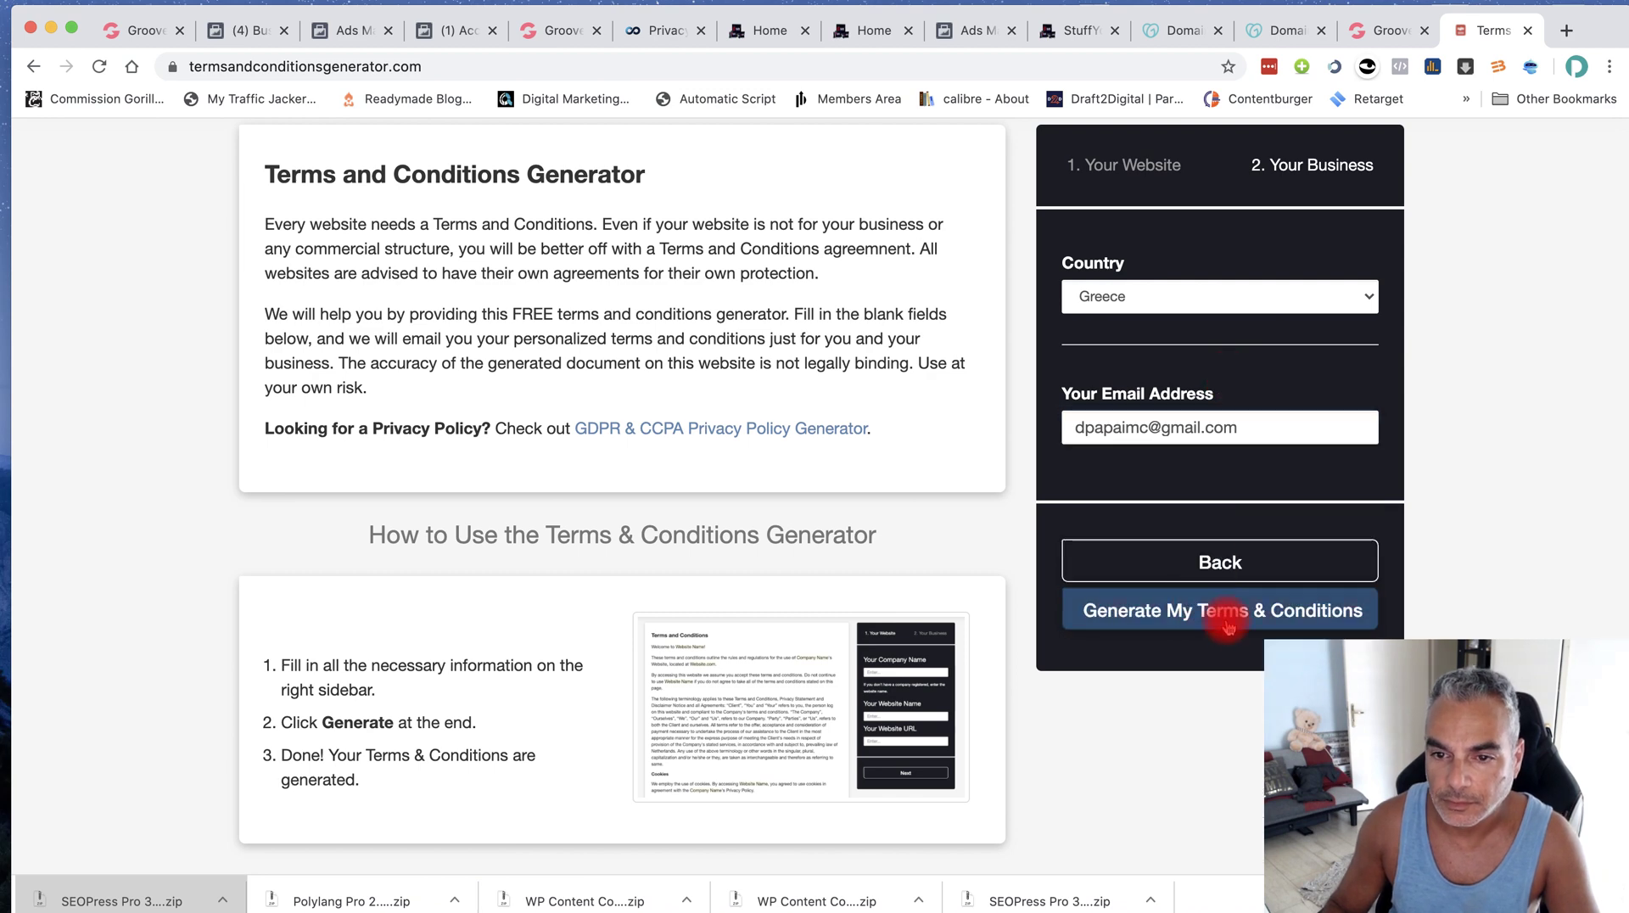
pyautogui.click(1228, 626)
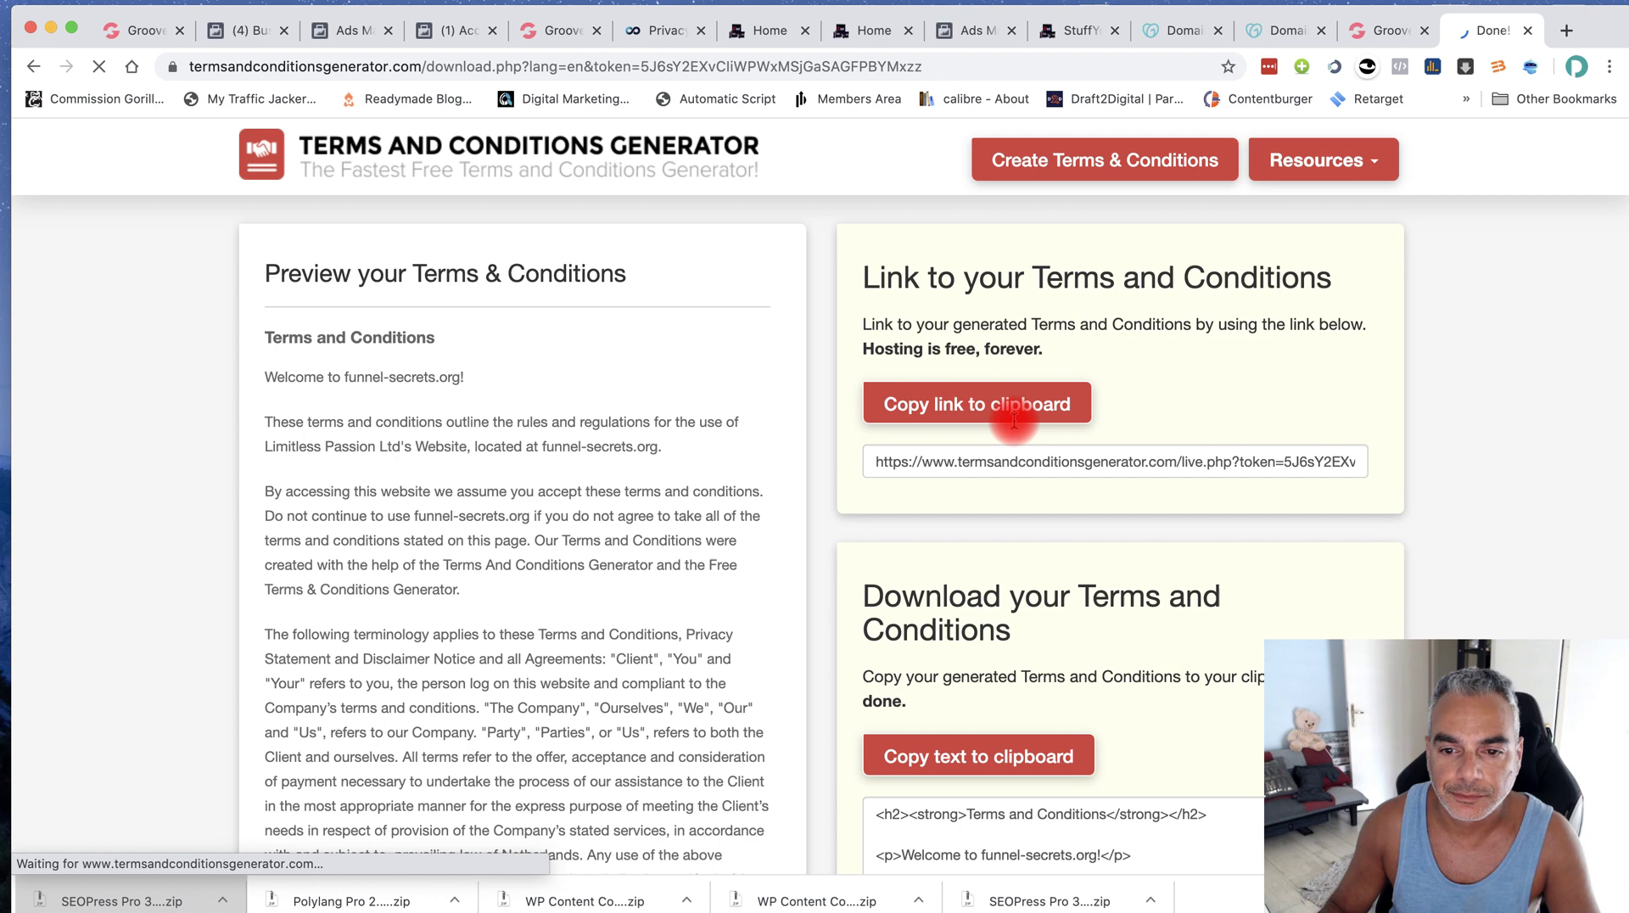
pyautogui.click(1014, 420)
pyautogui.moveTo(872, 461); pyautogui.dragTo(1349, 465)
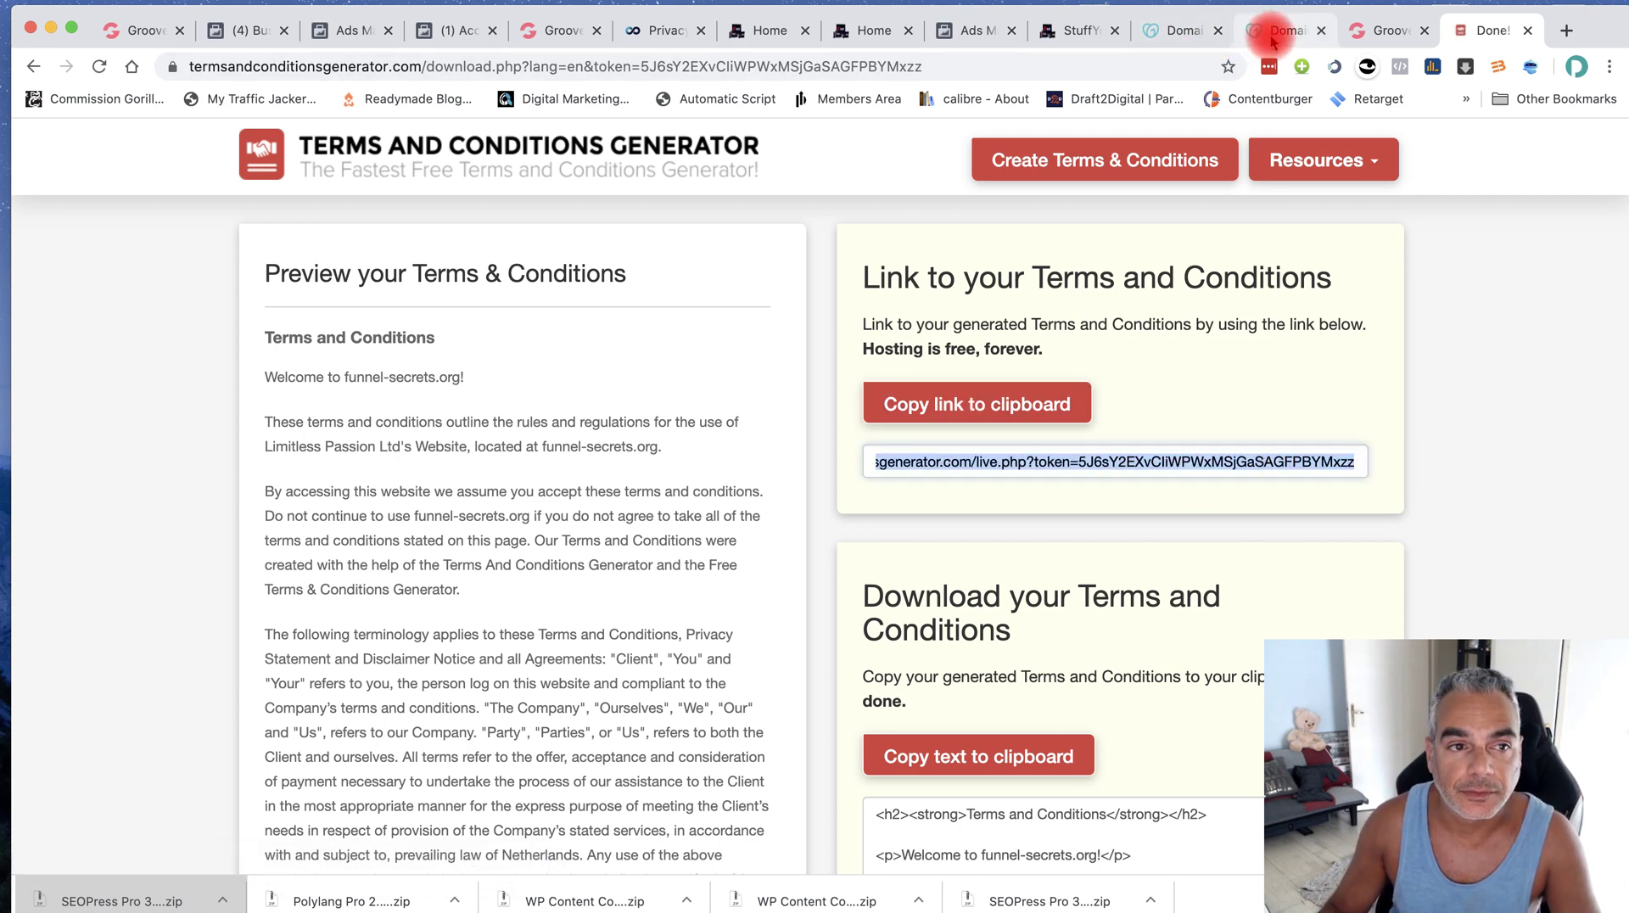
# Point the footer Privacy, Cookies and Terms of Service links to the newly generated page URLs
pyautogui.click(547, 30)
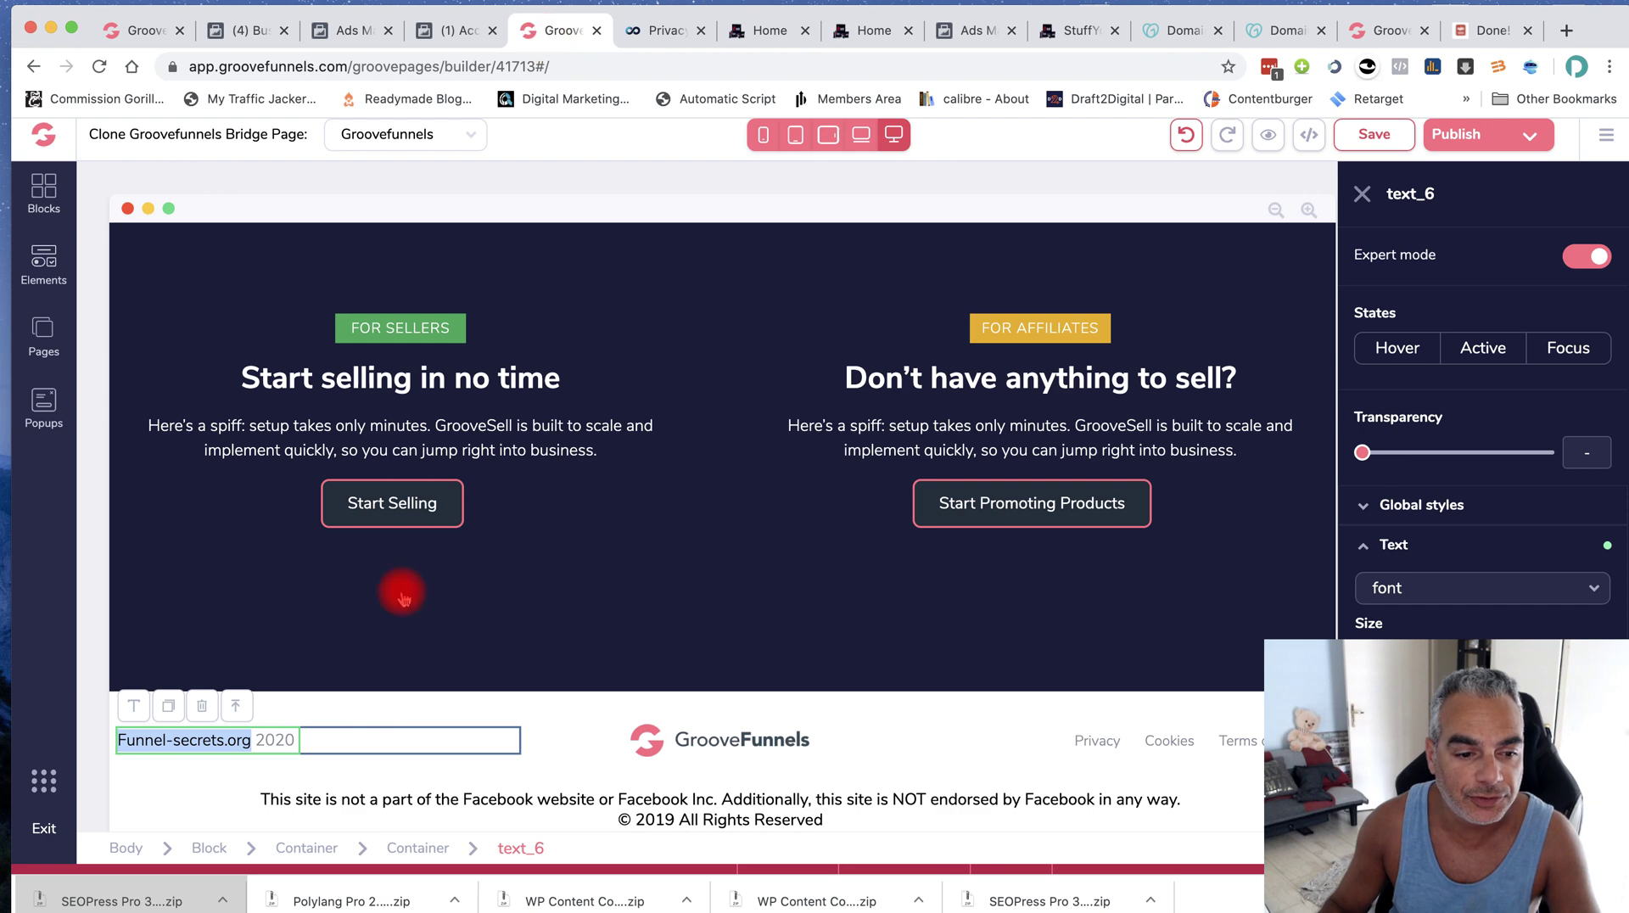
pyautogui.click(560, 795)
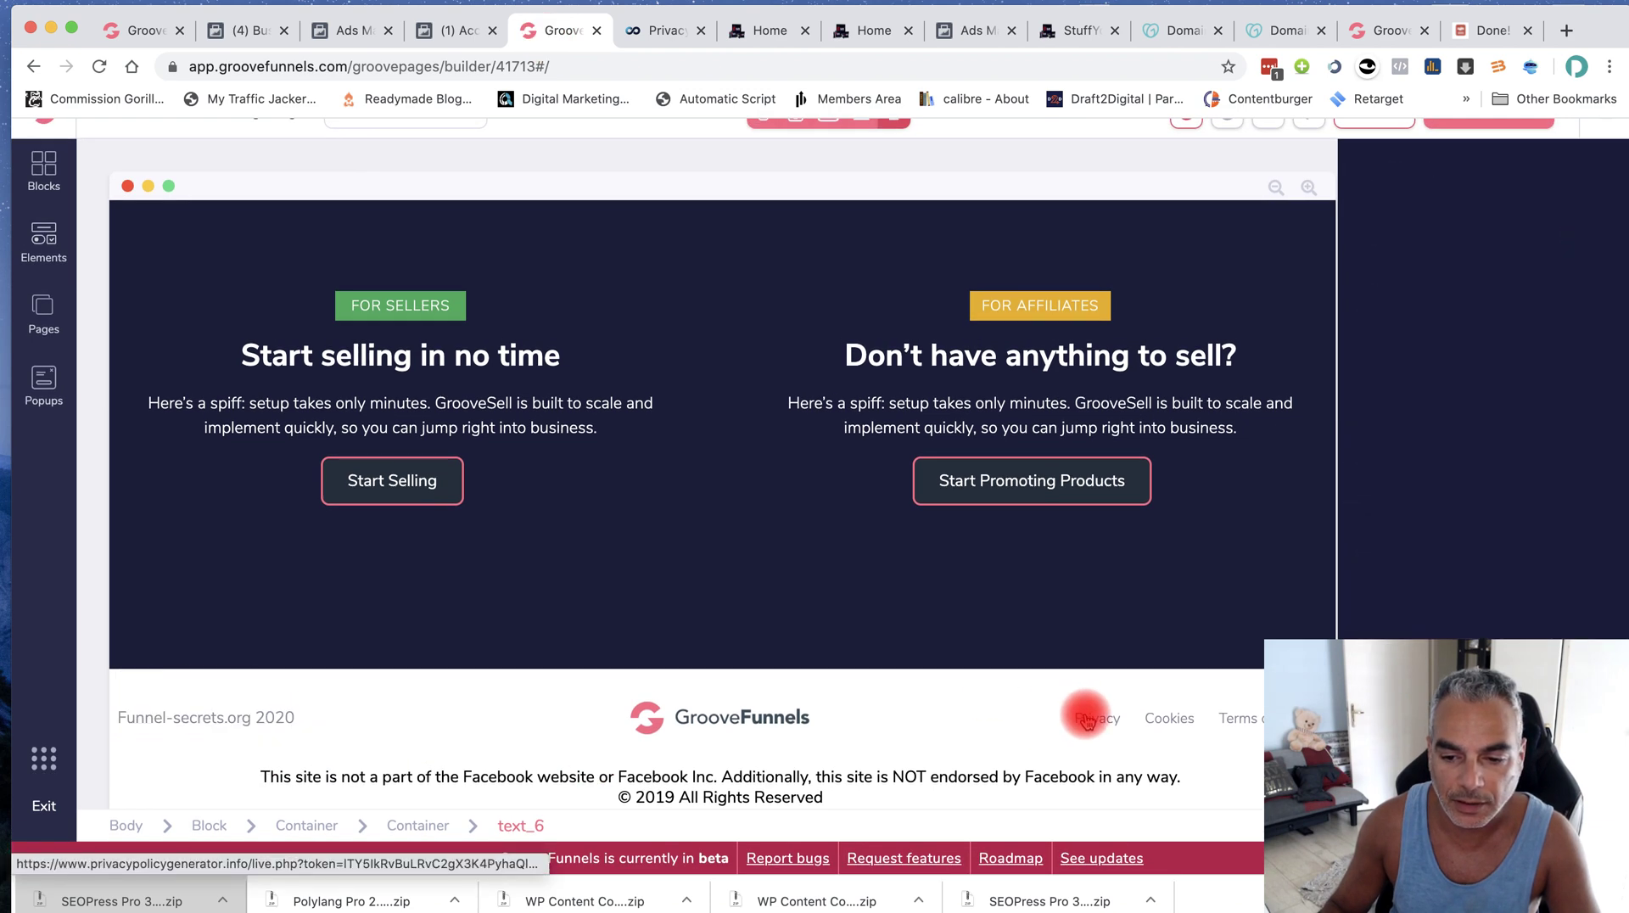
pyautogui.click(1086, 720)
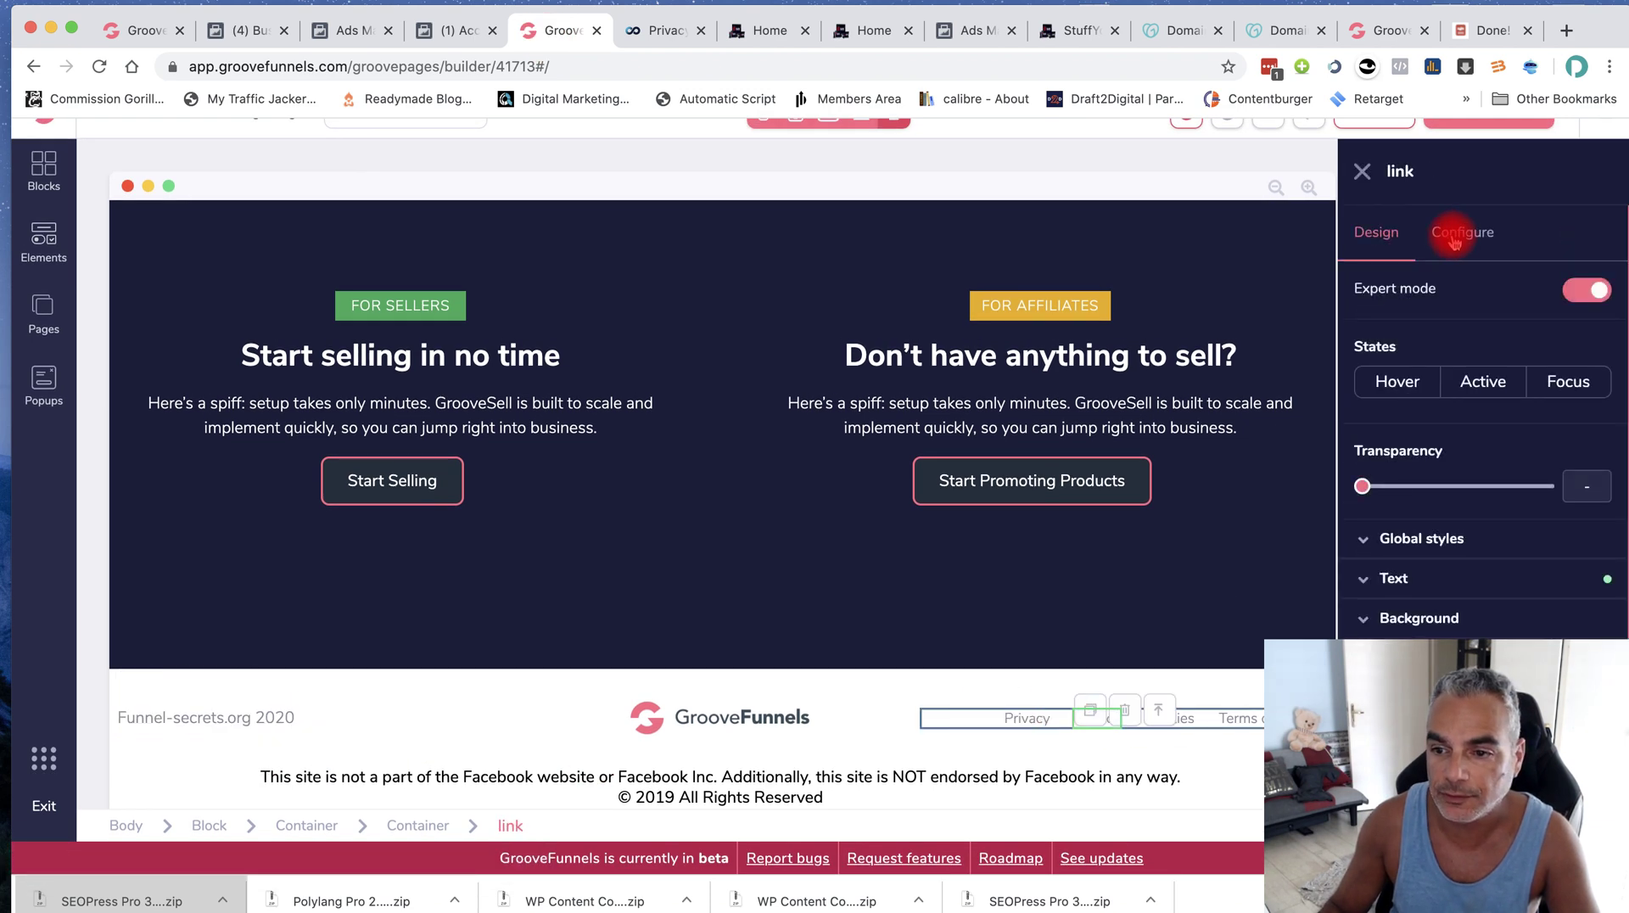
pyautogui.click(1454, 238)
pyautogui.moveTo(1365, 504); pyautogui.dragTo(1608, 501)
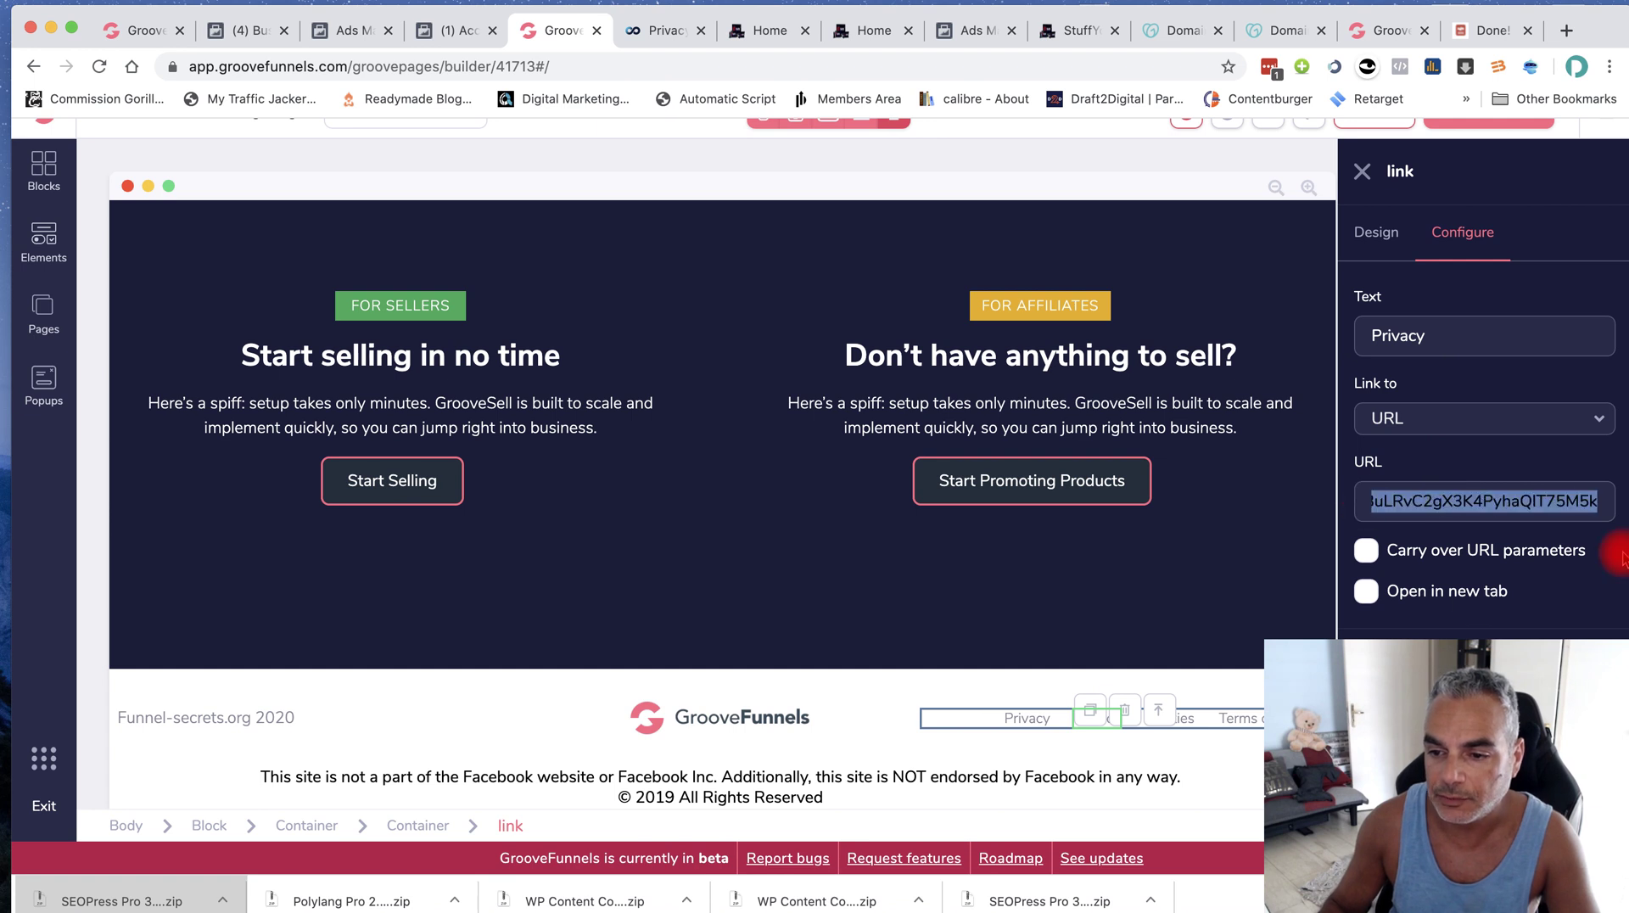
pyautogui.press('super+v')
pyautogui.click(1188, 720)
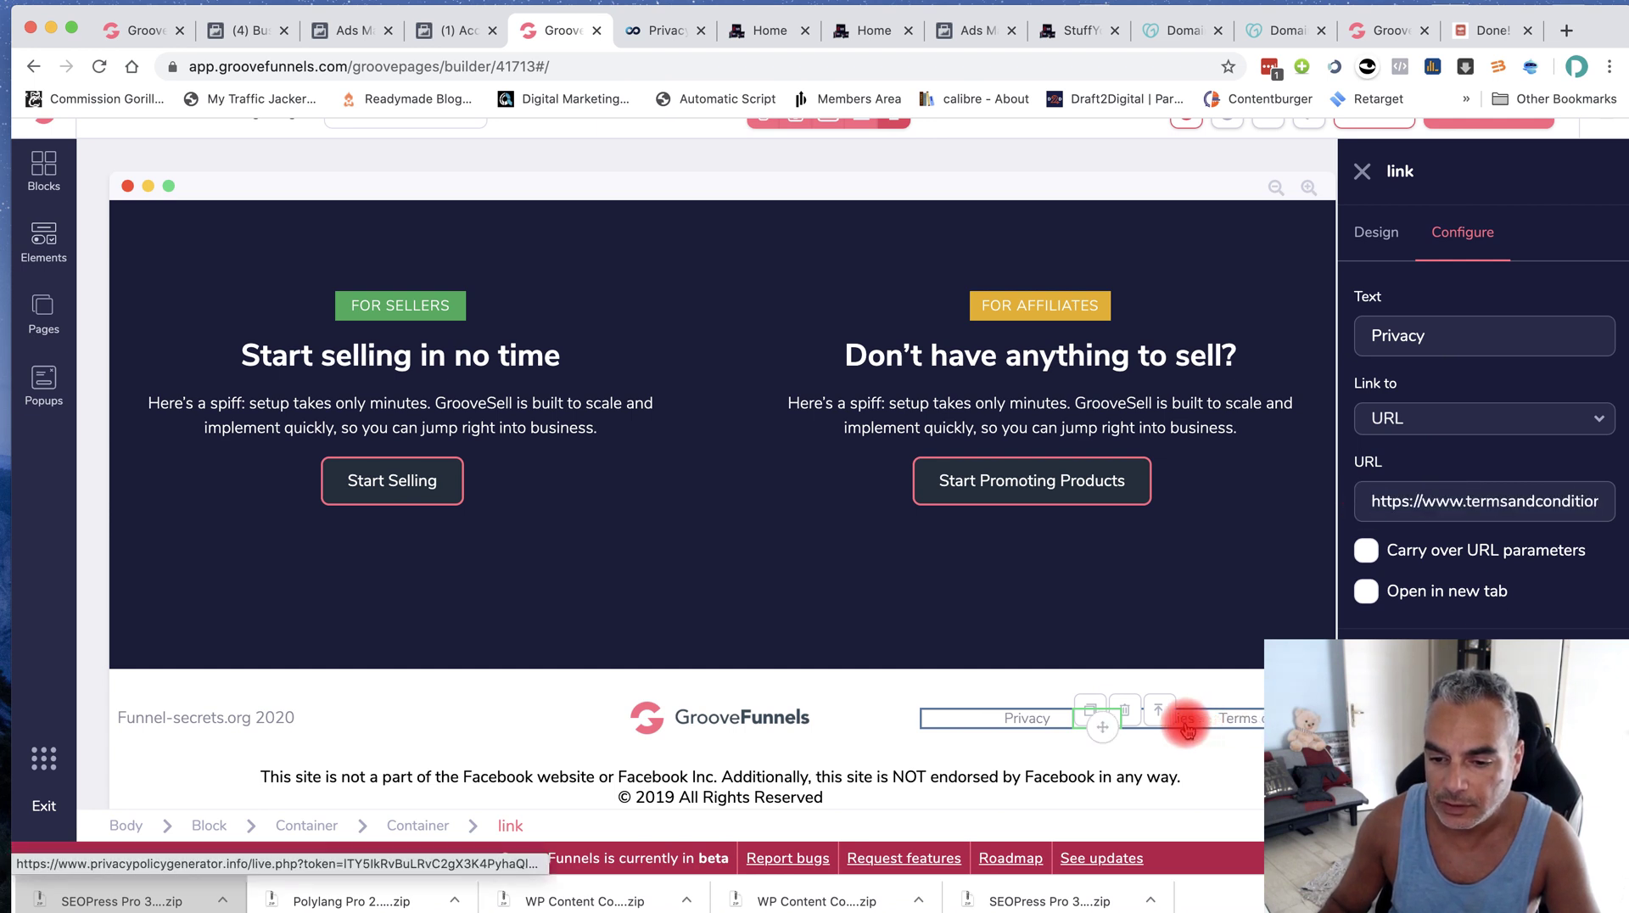
pyautogui.moveTo(1362, 500); pyautogui.dragTo(1607, 502)
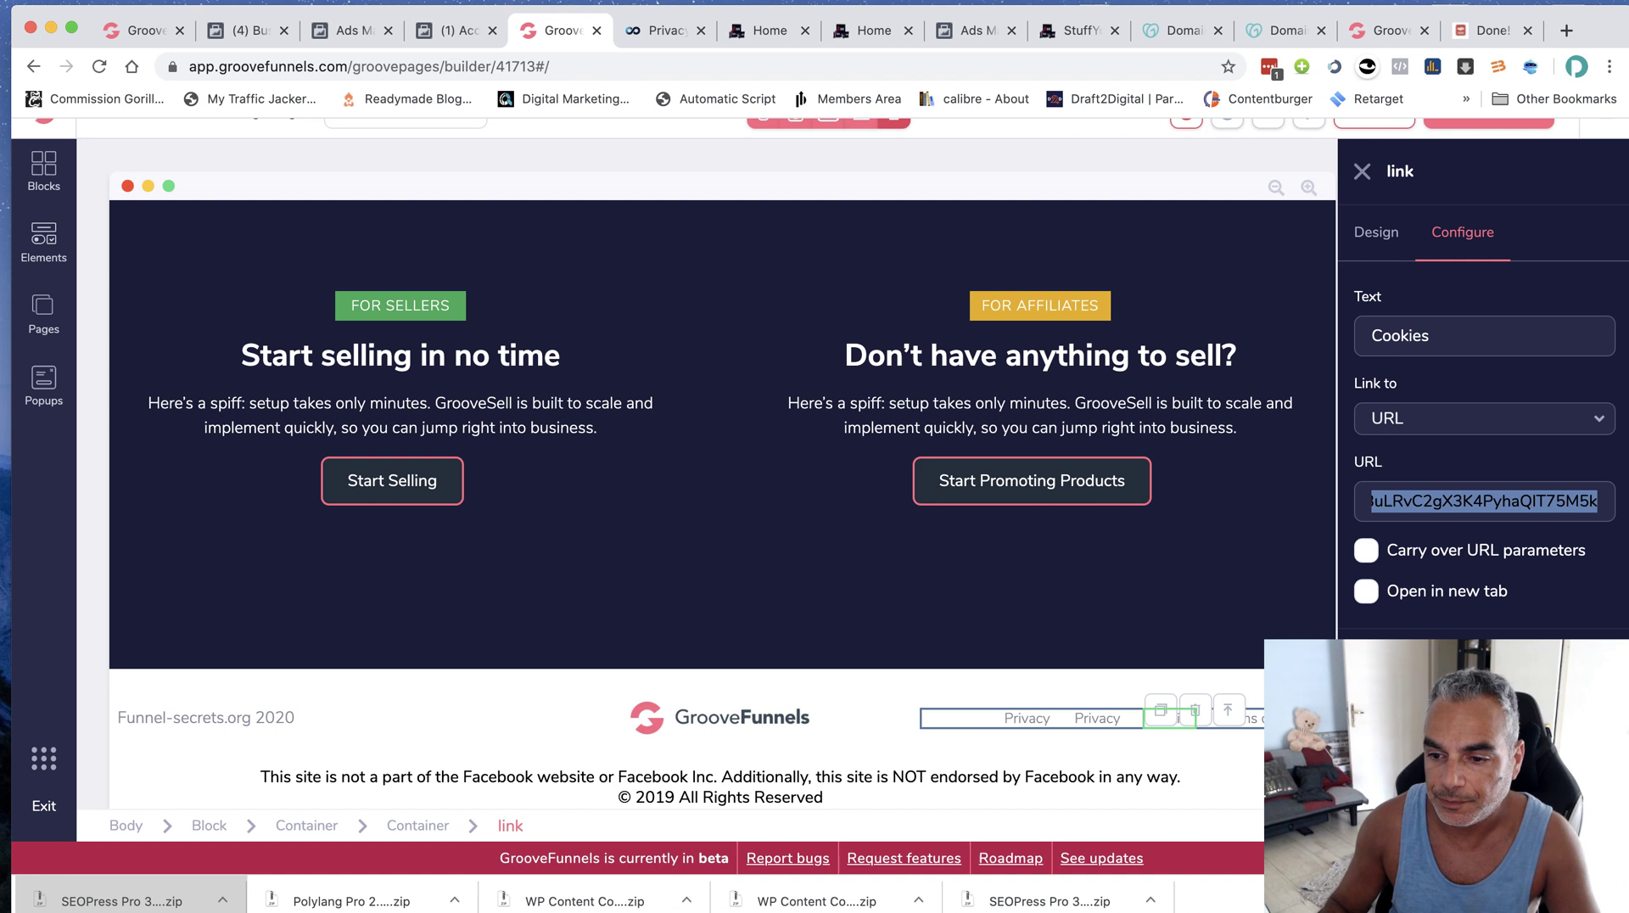
pyautogui.press('super+v')
pyautogui.click(1239, 718)
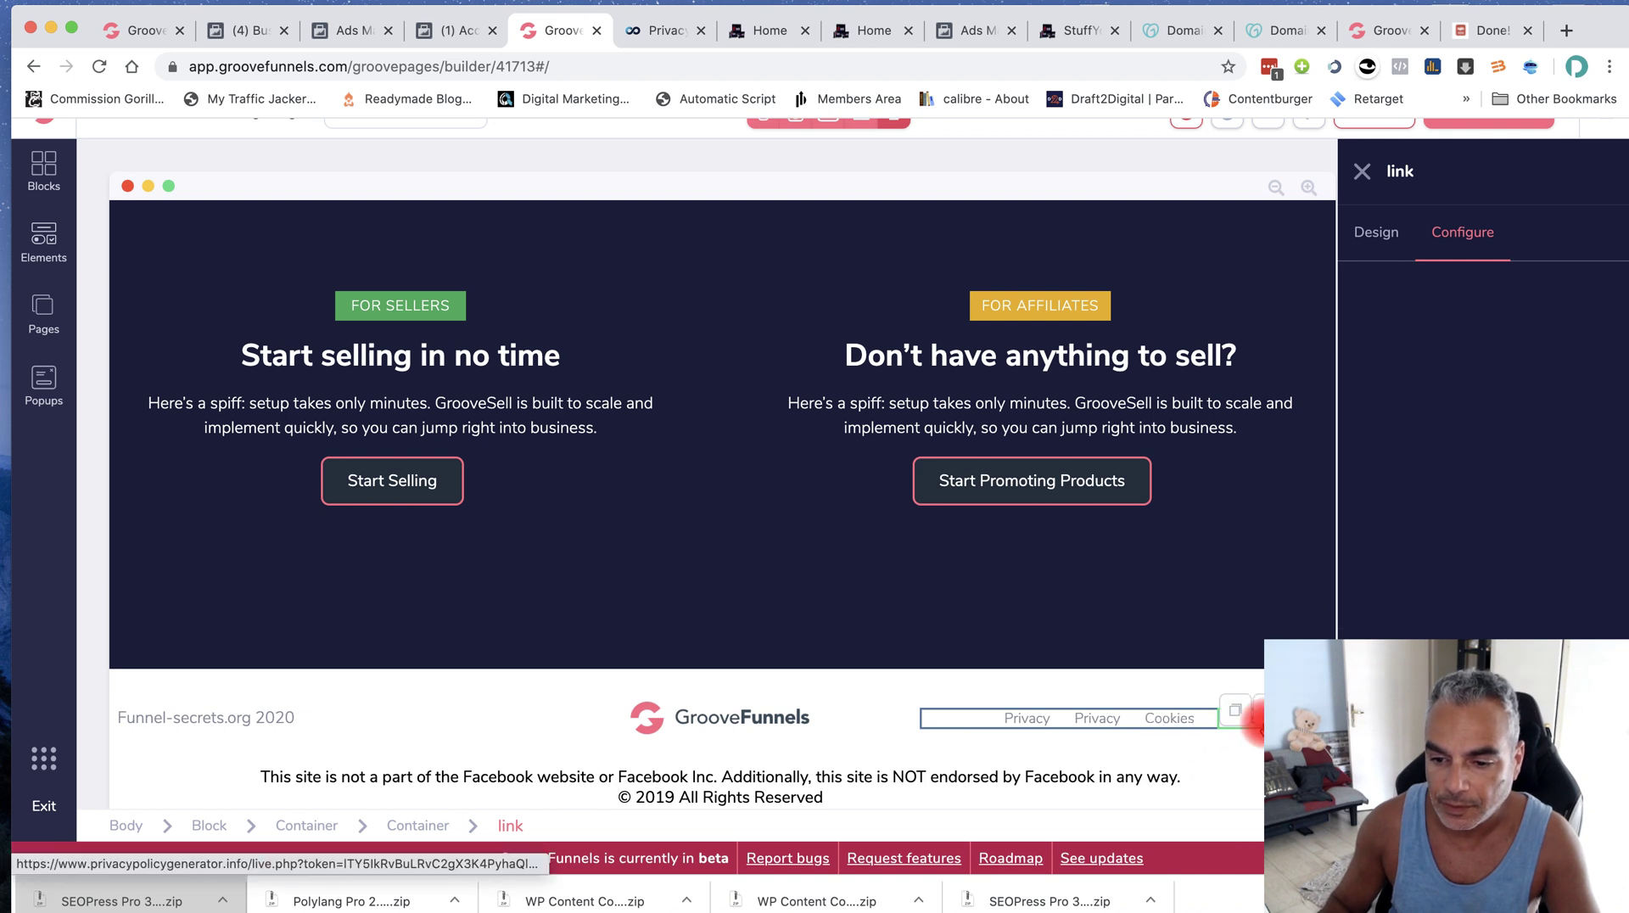
pyautogui.press('super+a')
pyautogui.press('super+v')
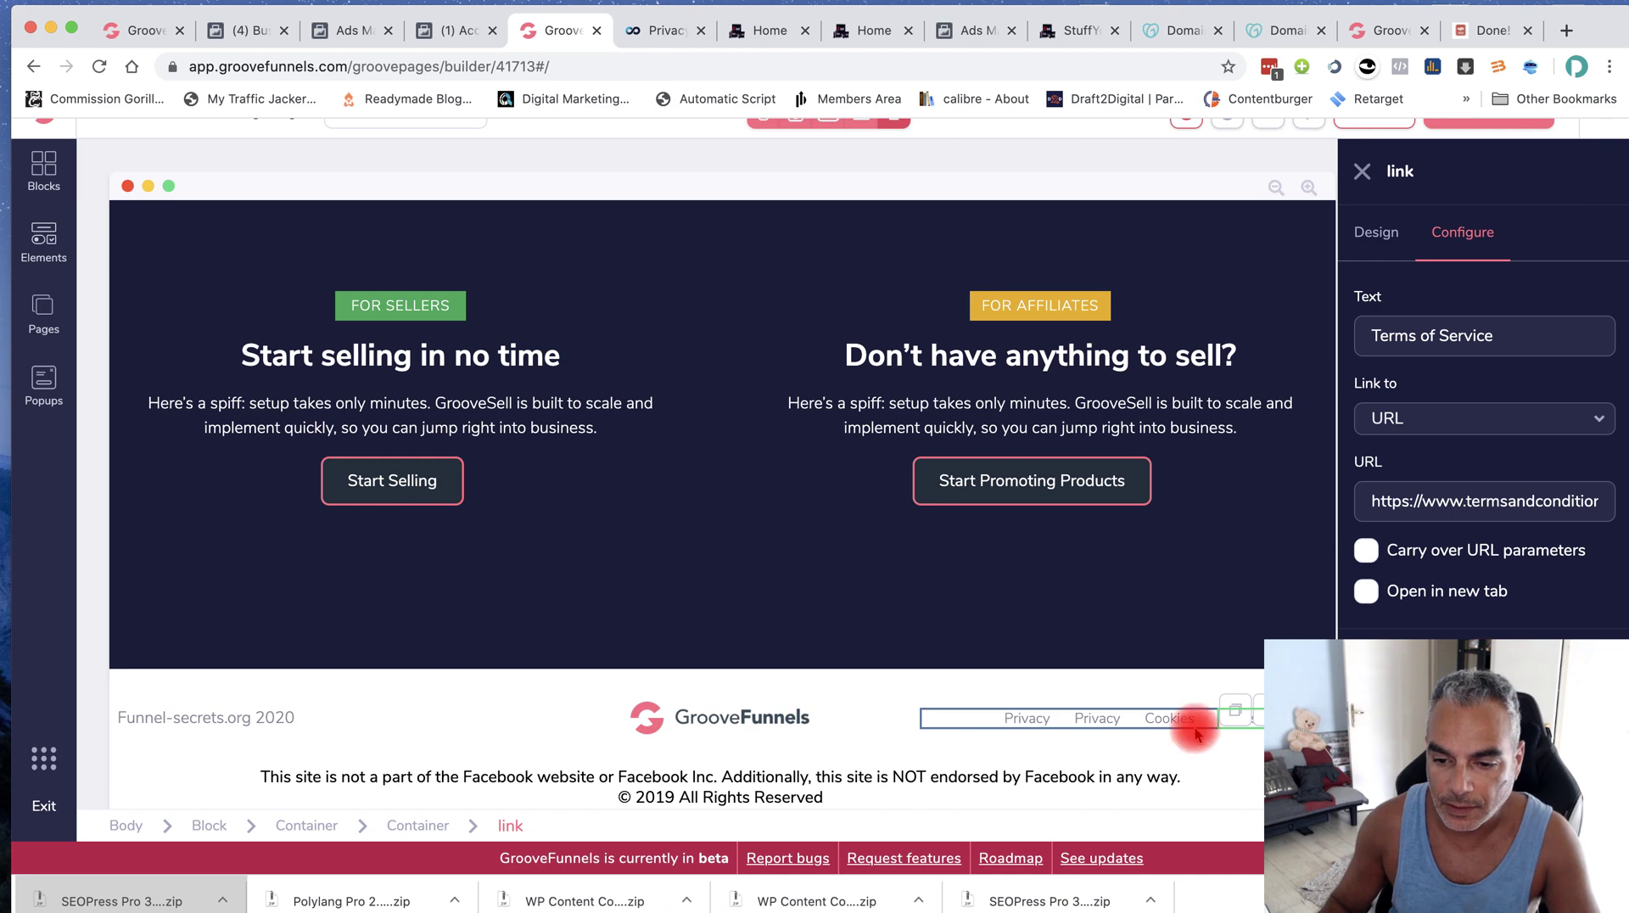
# Delete the duplicate footer Privacy link and give the remaining Privacy link the new privacy page URL
pyautogui.click(1110, 728)
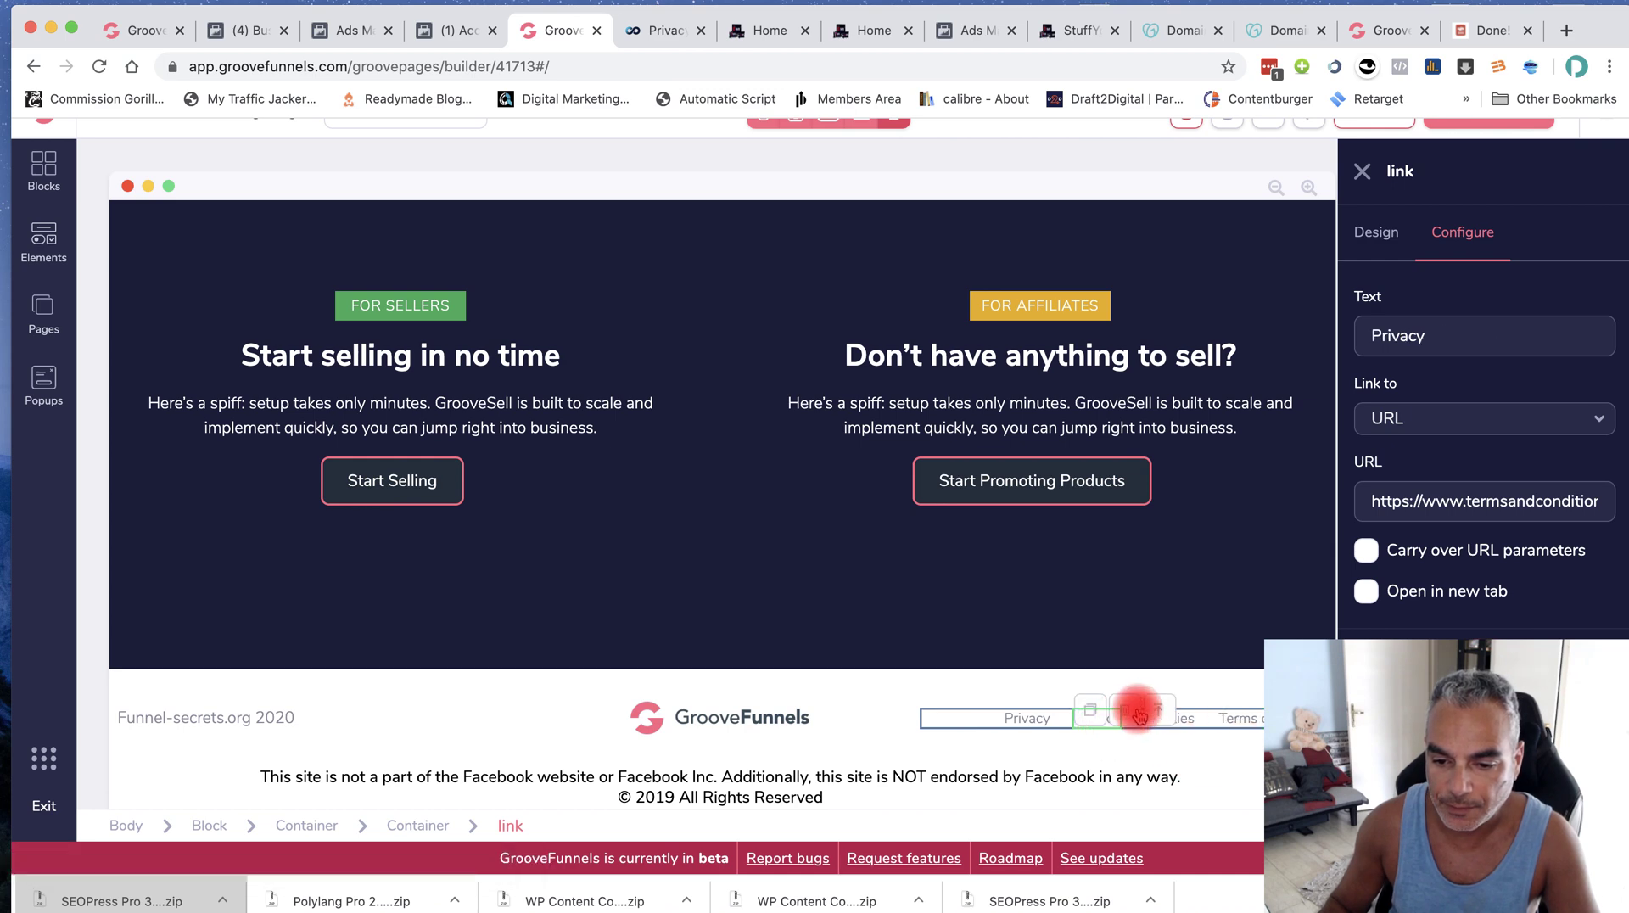
pyautogui.click(1124, 711)
pyautogui.click(884, 529)
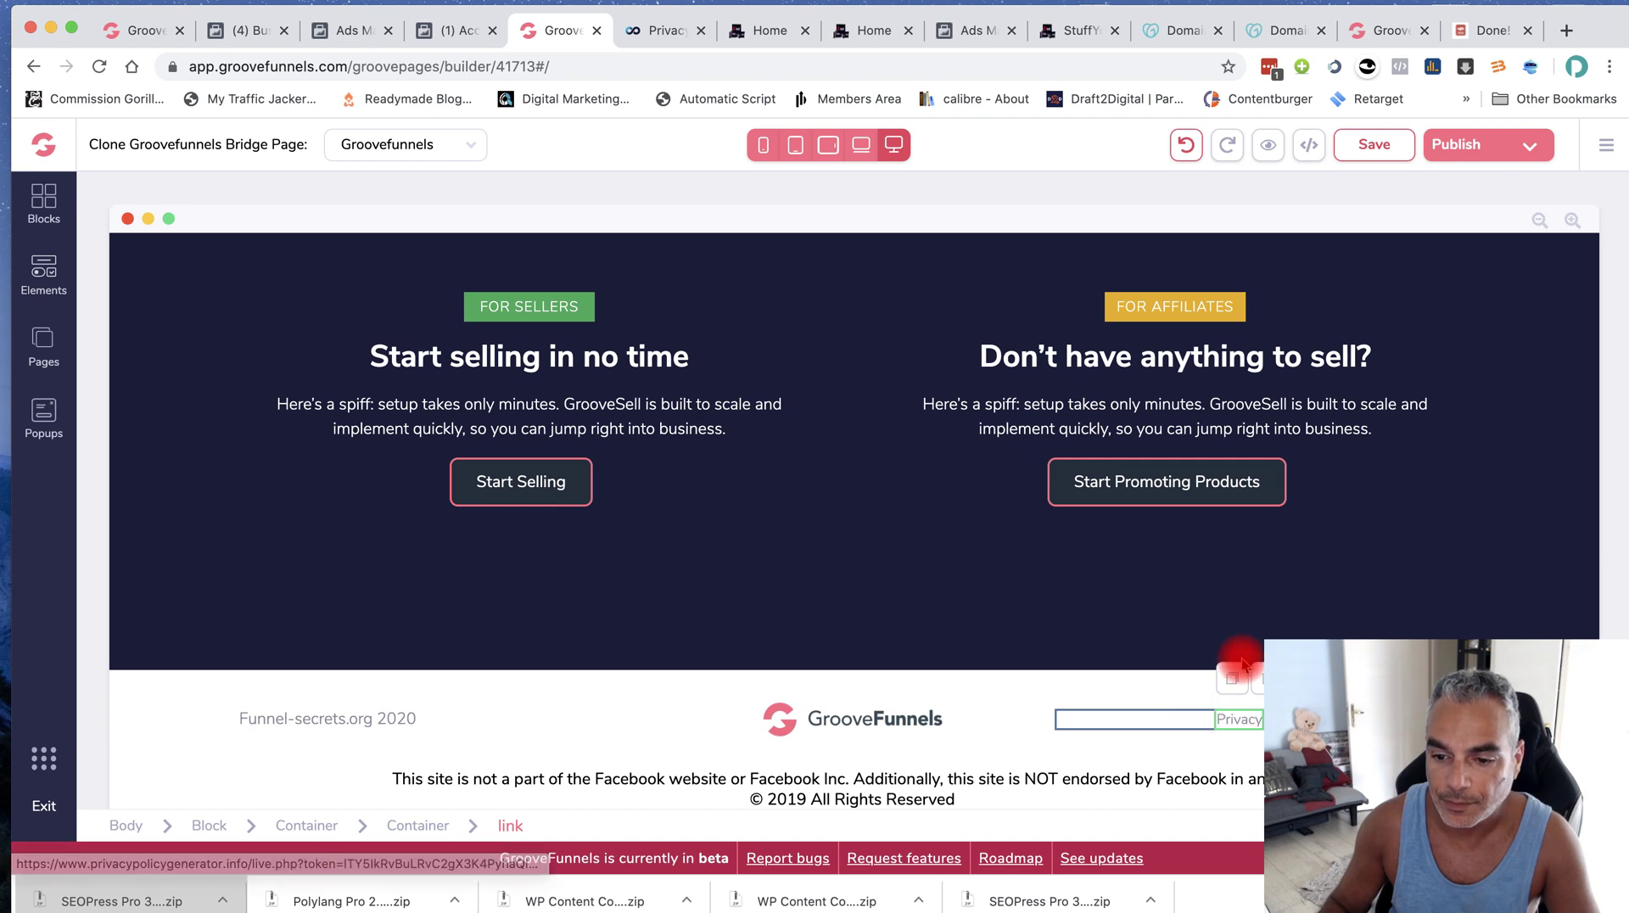
pyautogui.click(1226, 720)
pyautogui.click(1118, 753)
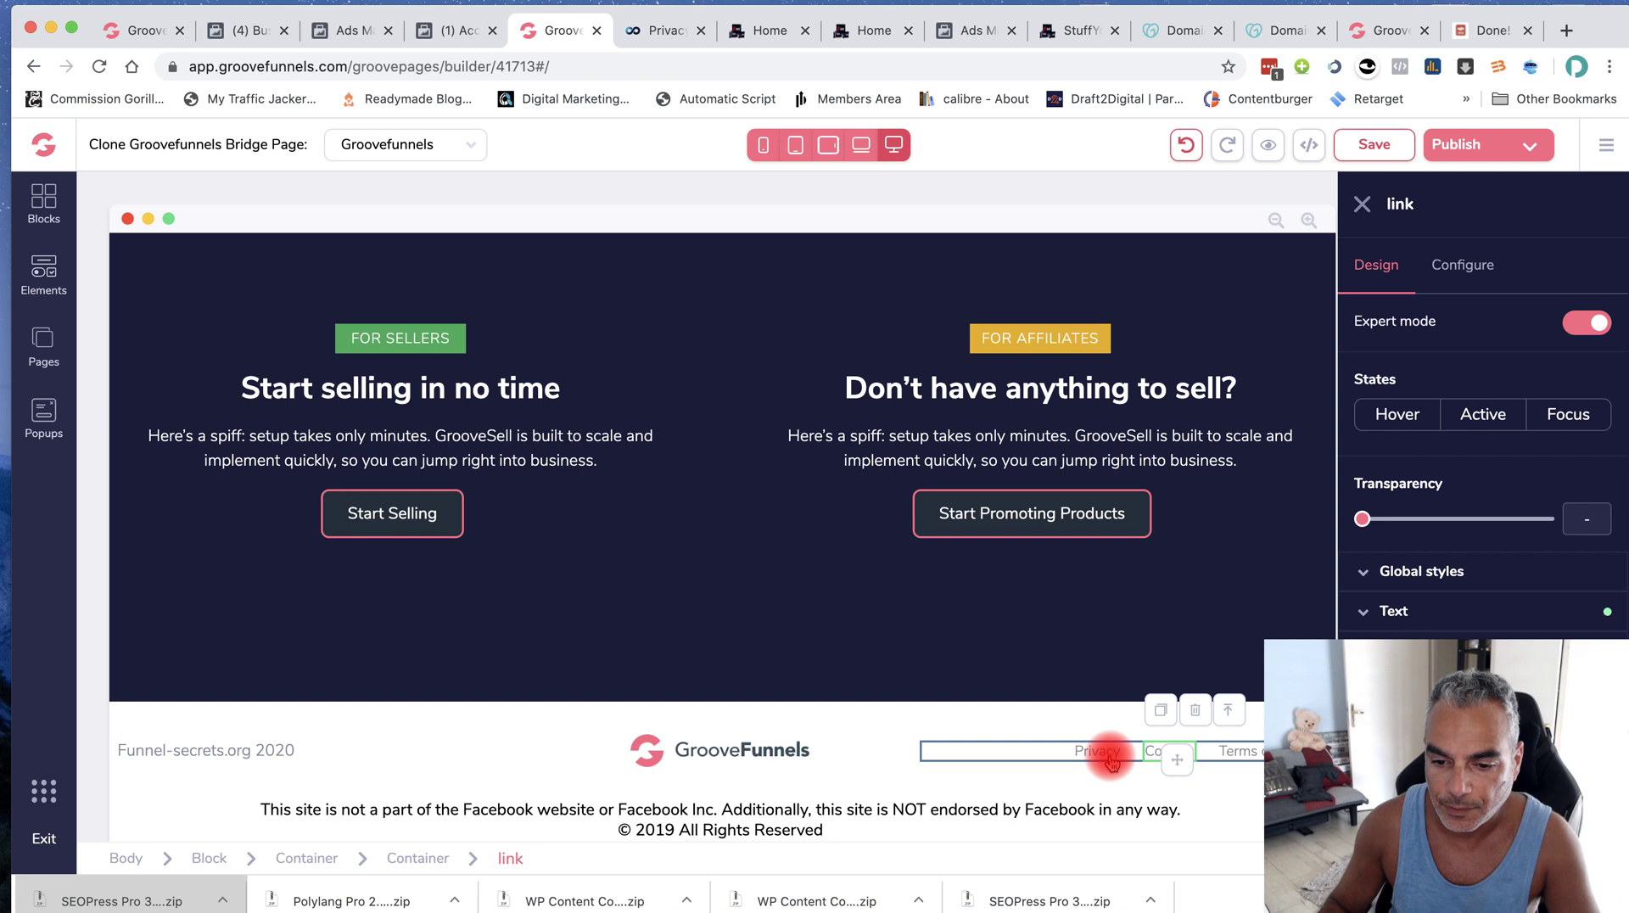
pyautogui.click(1461, 265)
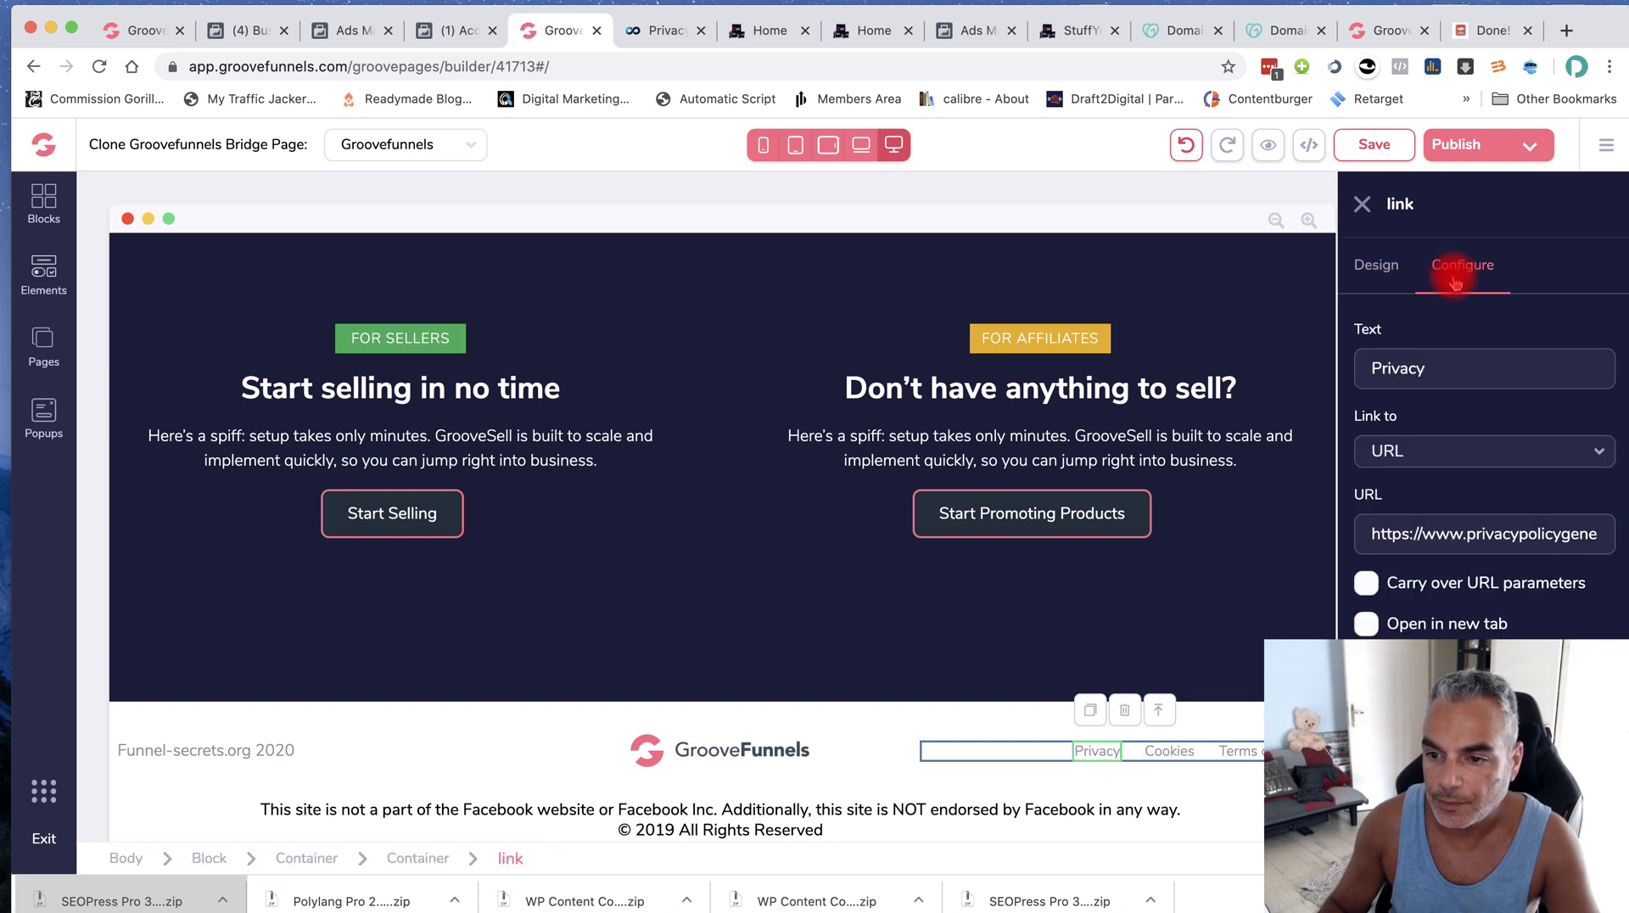
pyautogui.hotkey('ctrl', 'a')
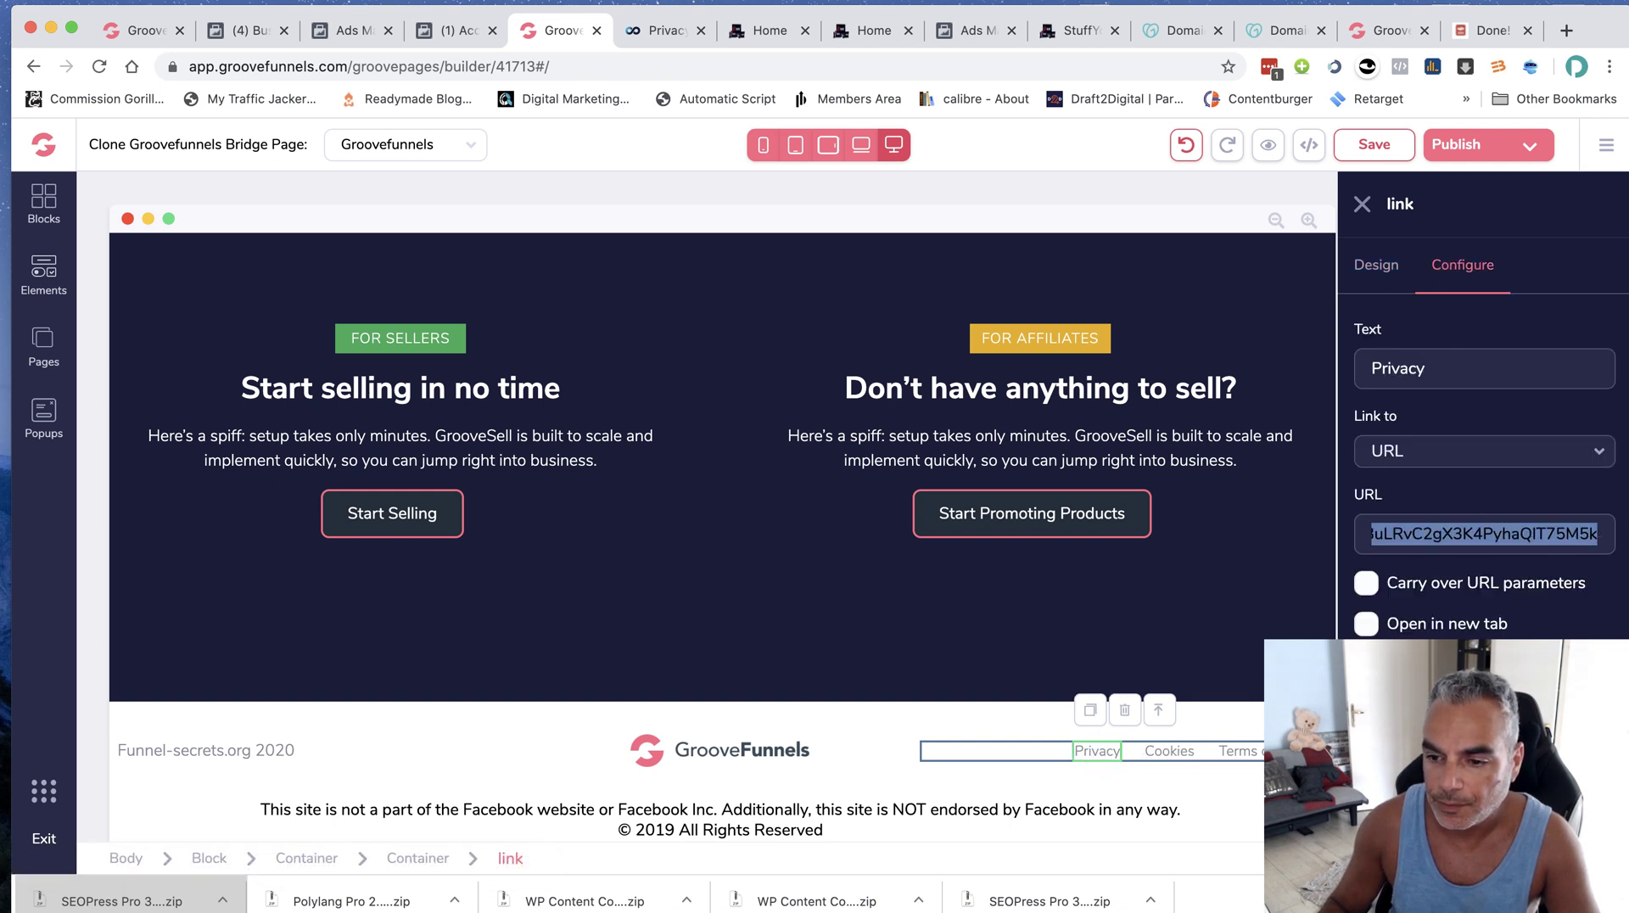
pyautogui.hotkey('ctrl', 'v')
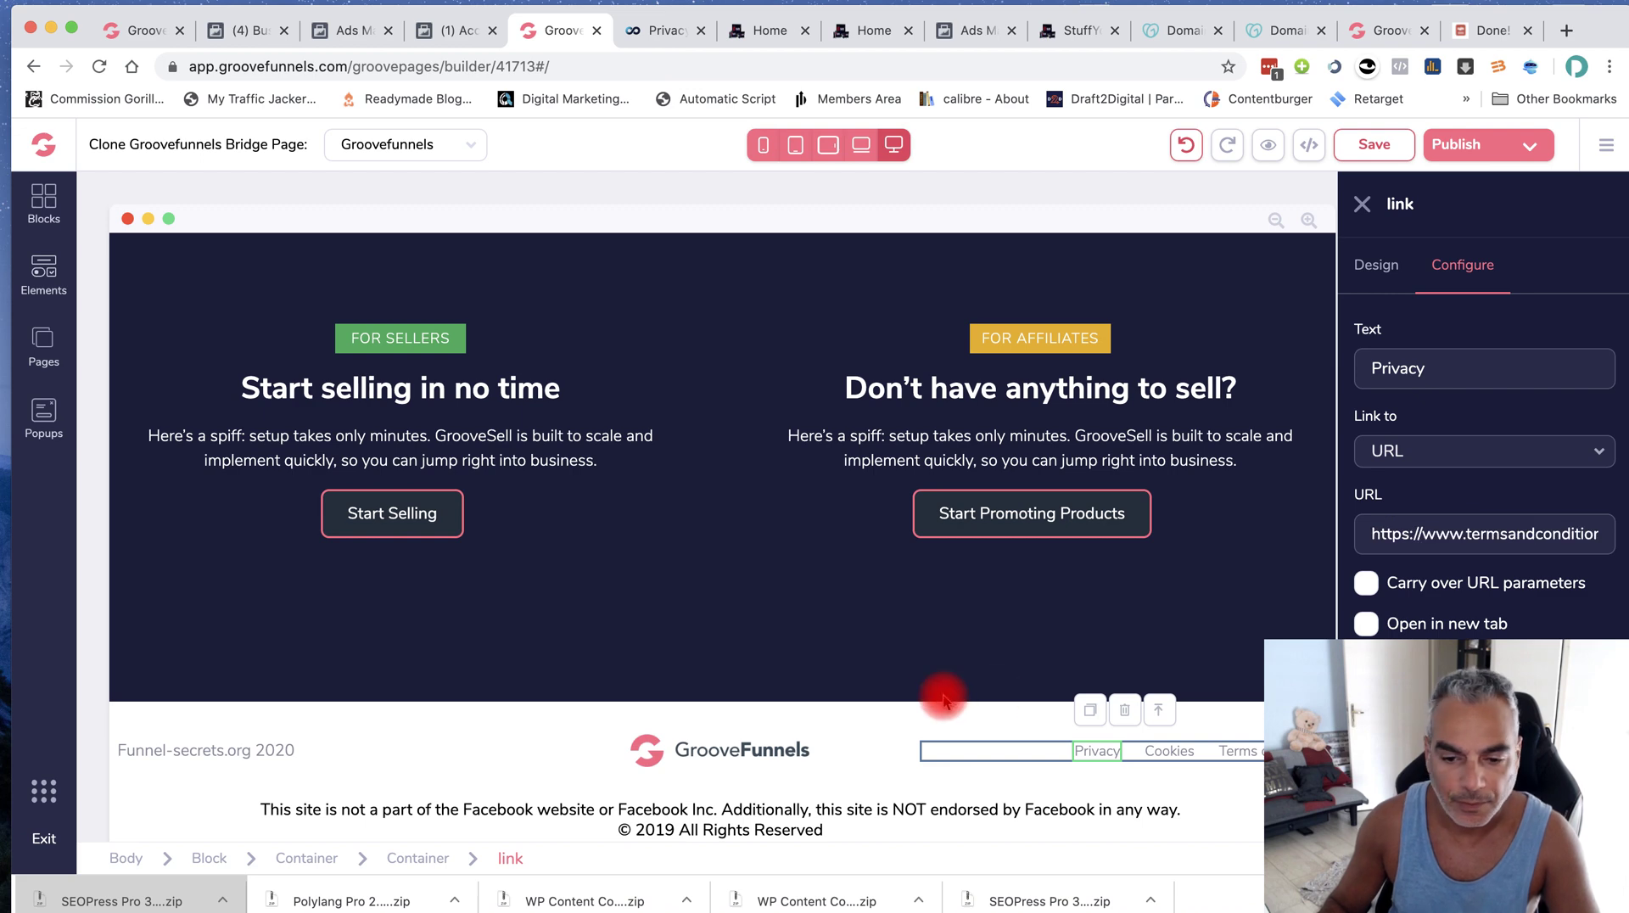
# Change the footer copyright year to 2020 and save the page
pyautogui.scroll(-1, 844, 716)
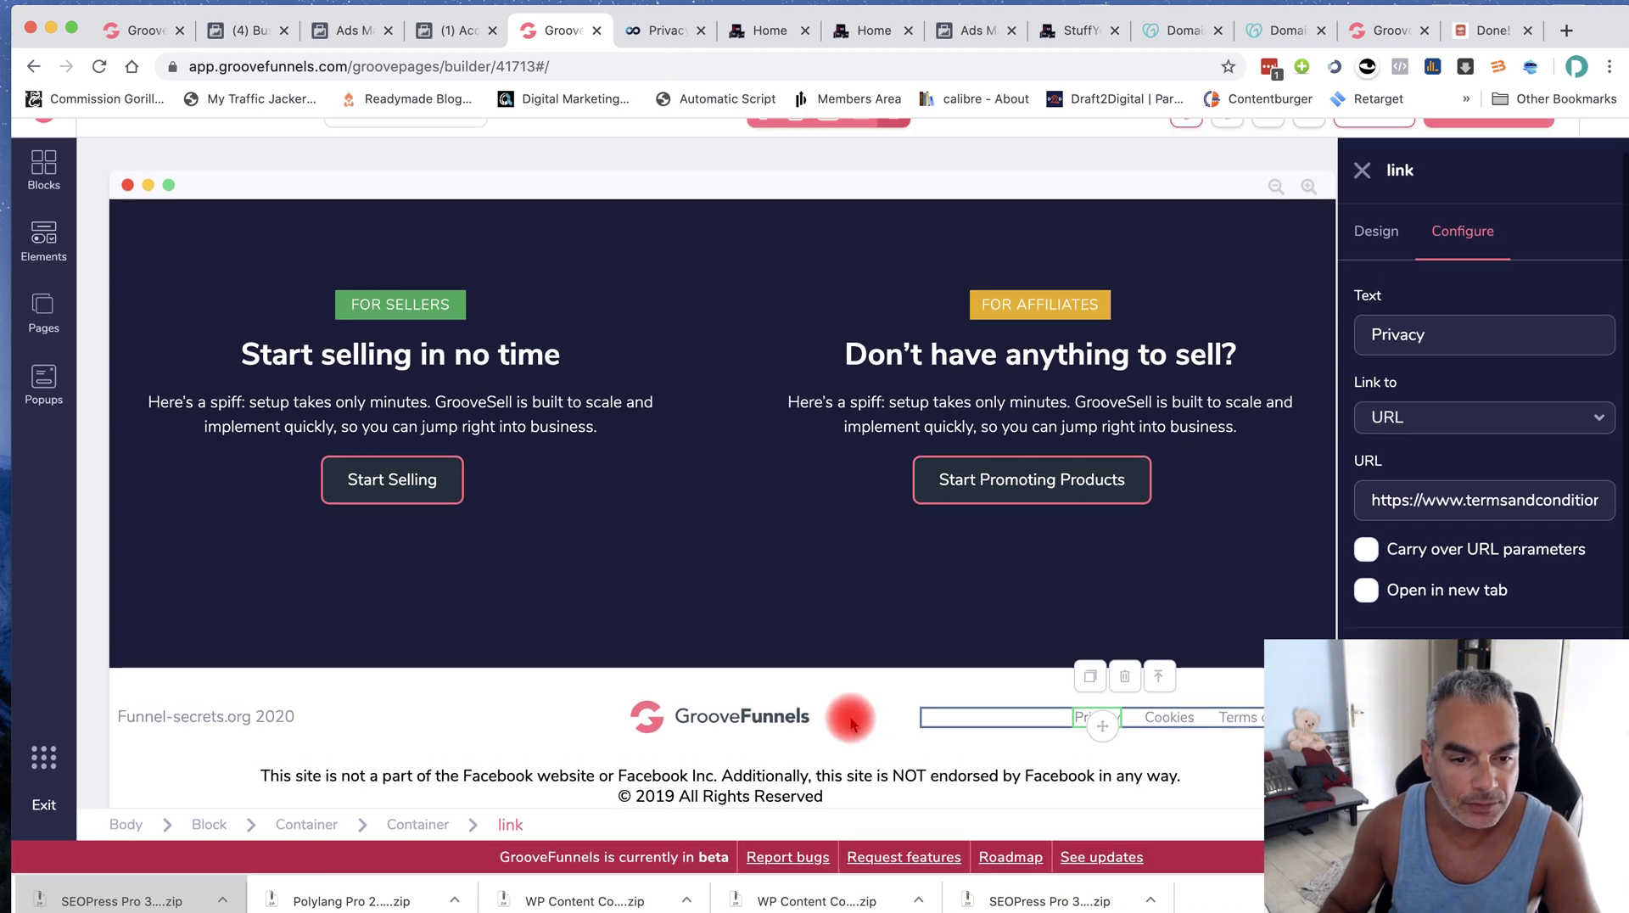
pyautogui.click(671, 795)
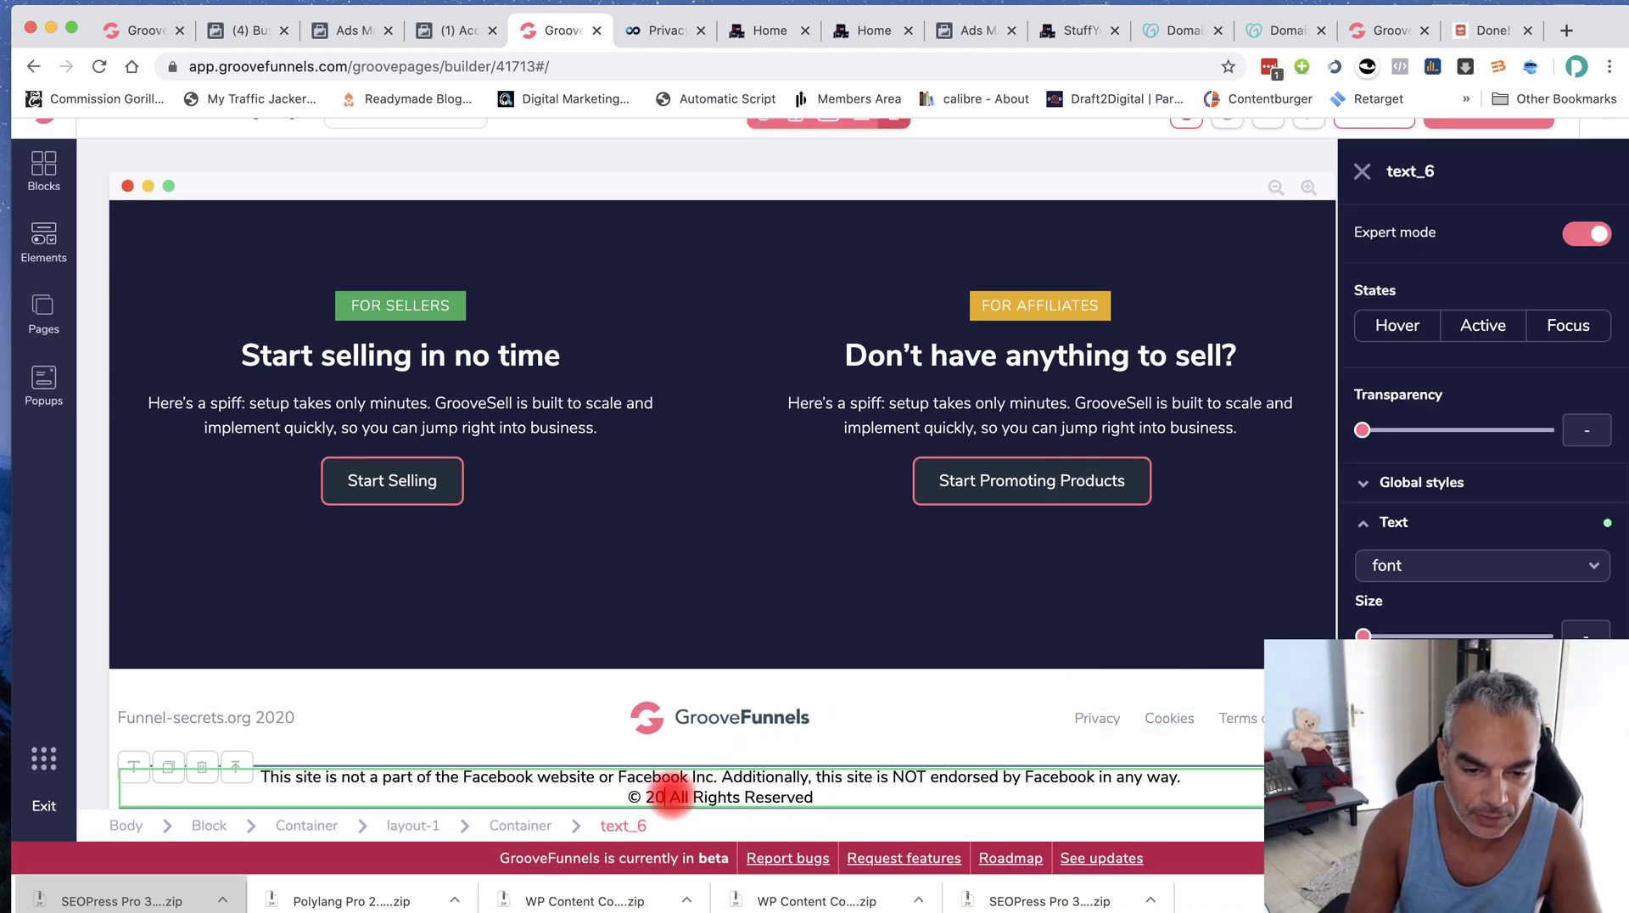
pyautogui.scroll(1, 1442, 433)
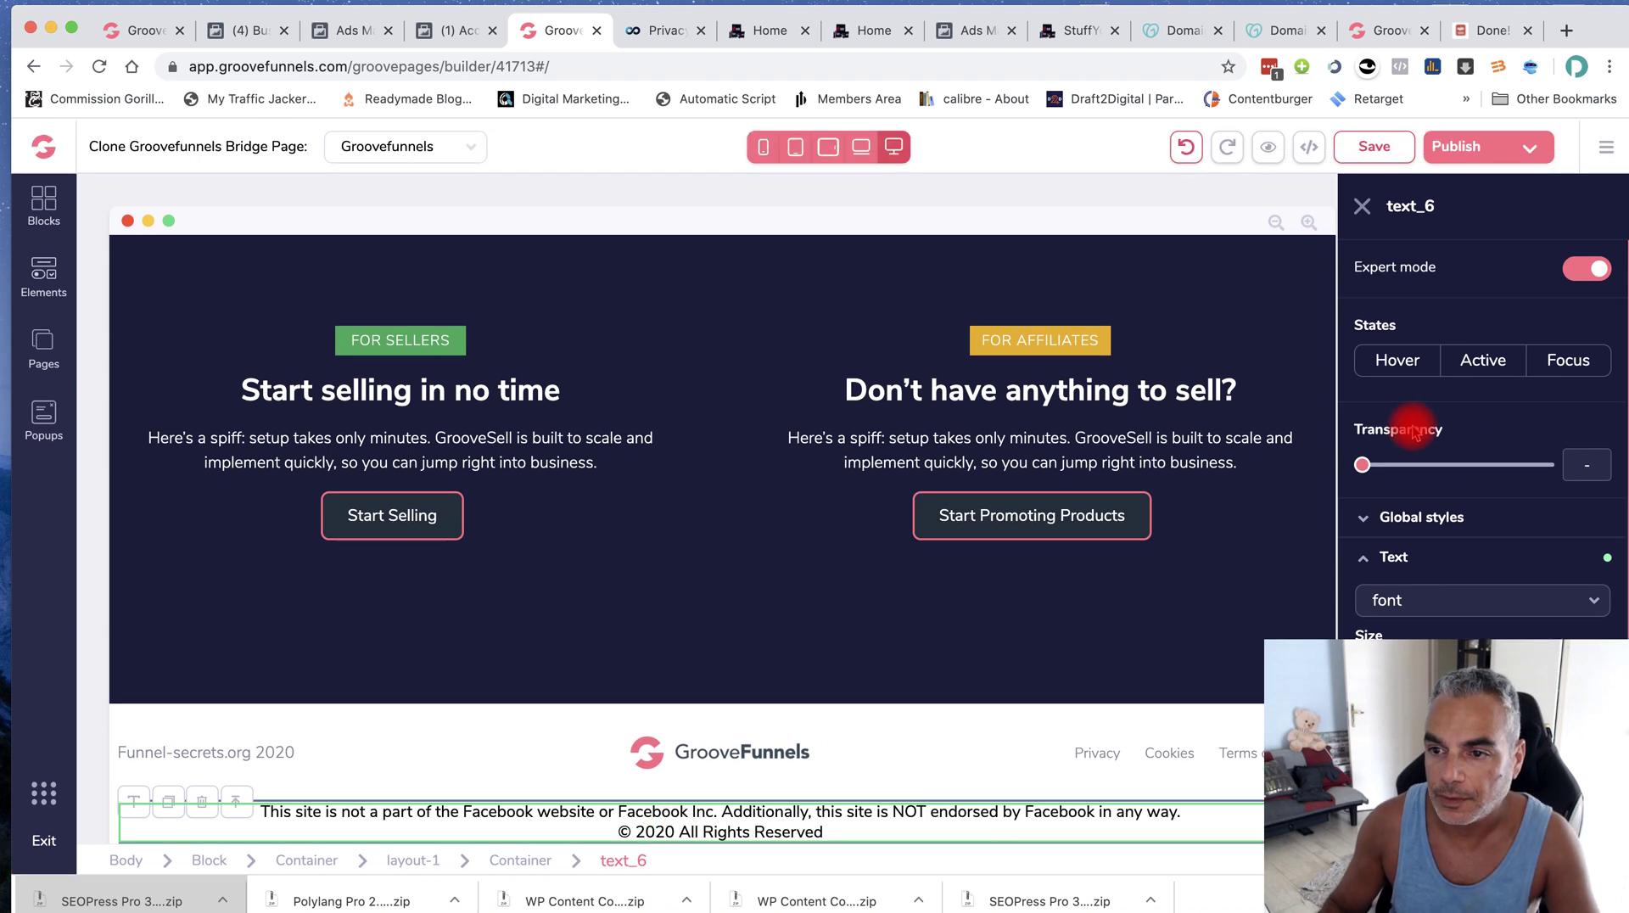
pyautogui.click(1367, 151)
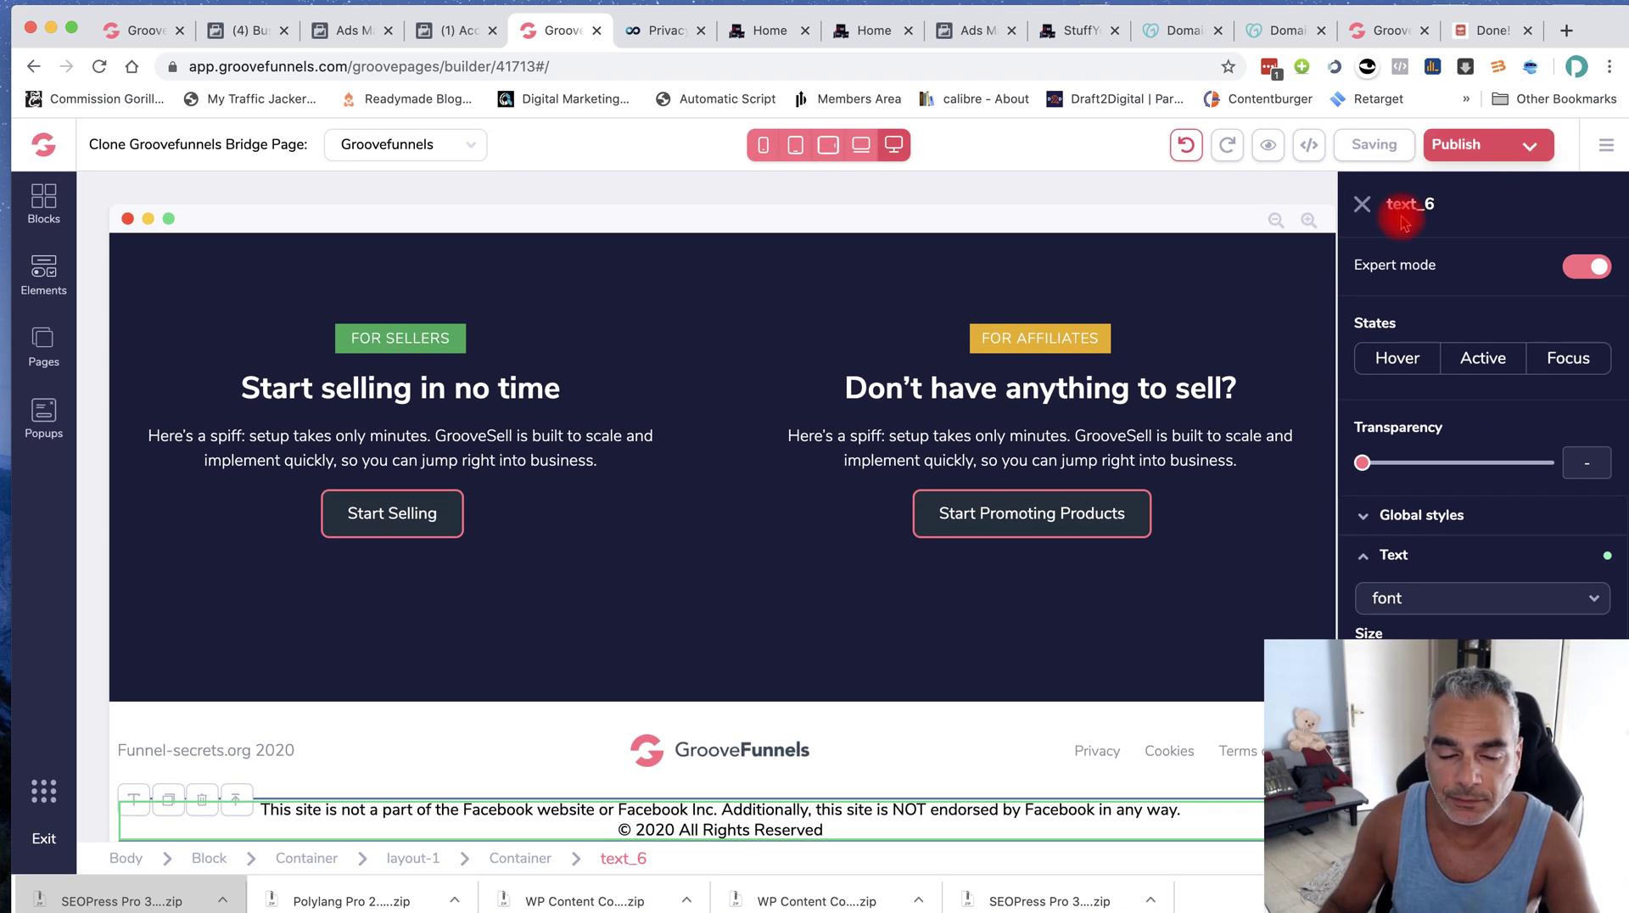
pyautogui.scroll(10, 877, 490)
pyautogui.scroll(10, 877, 491)
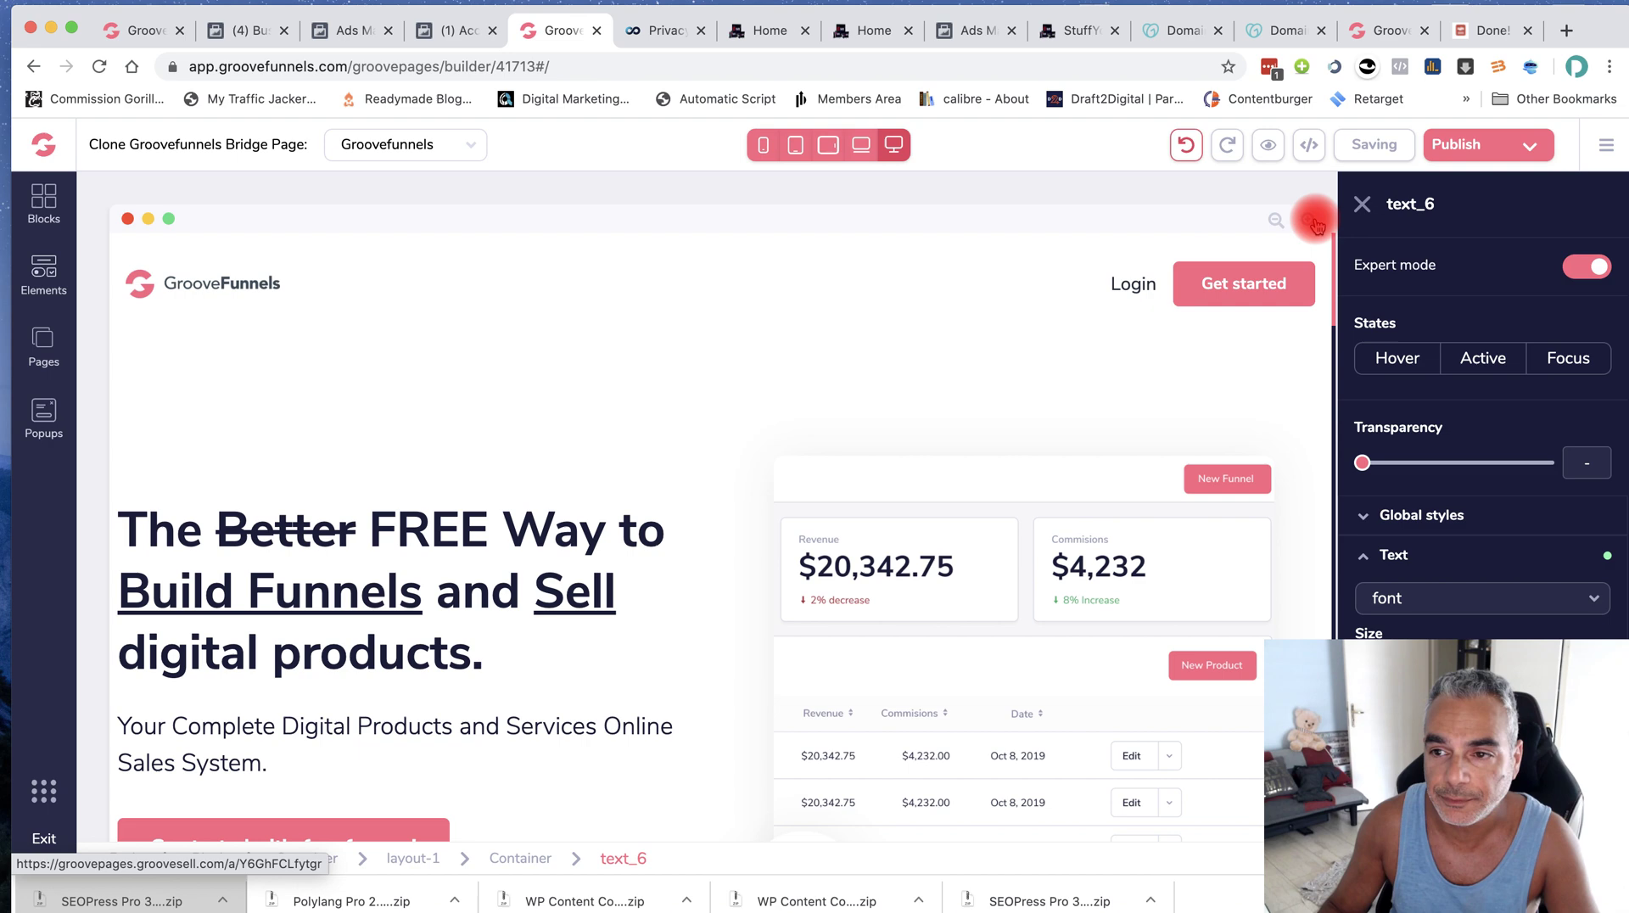
pyautogui.click(1532, 150)
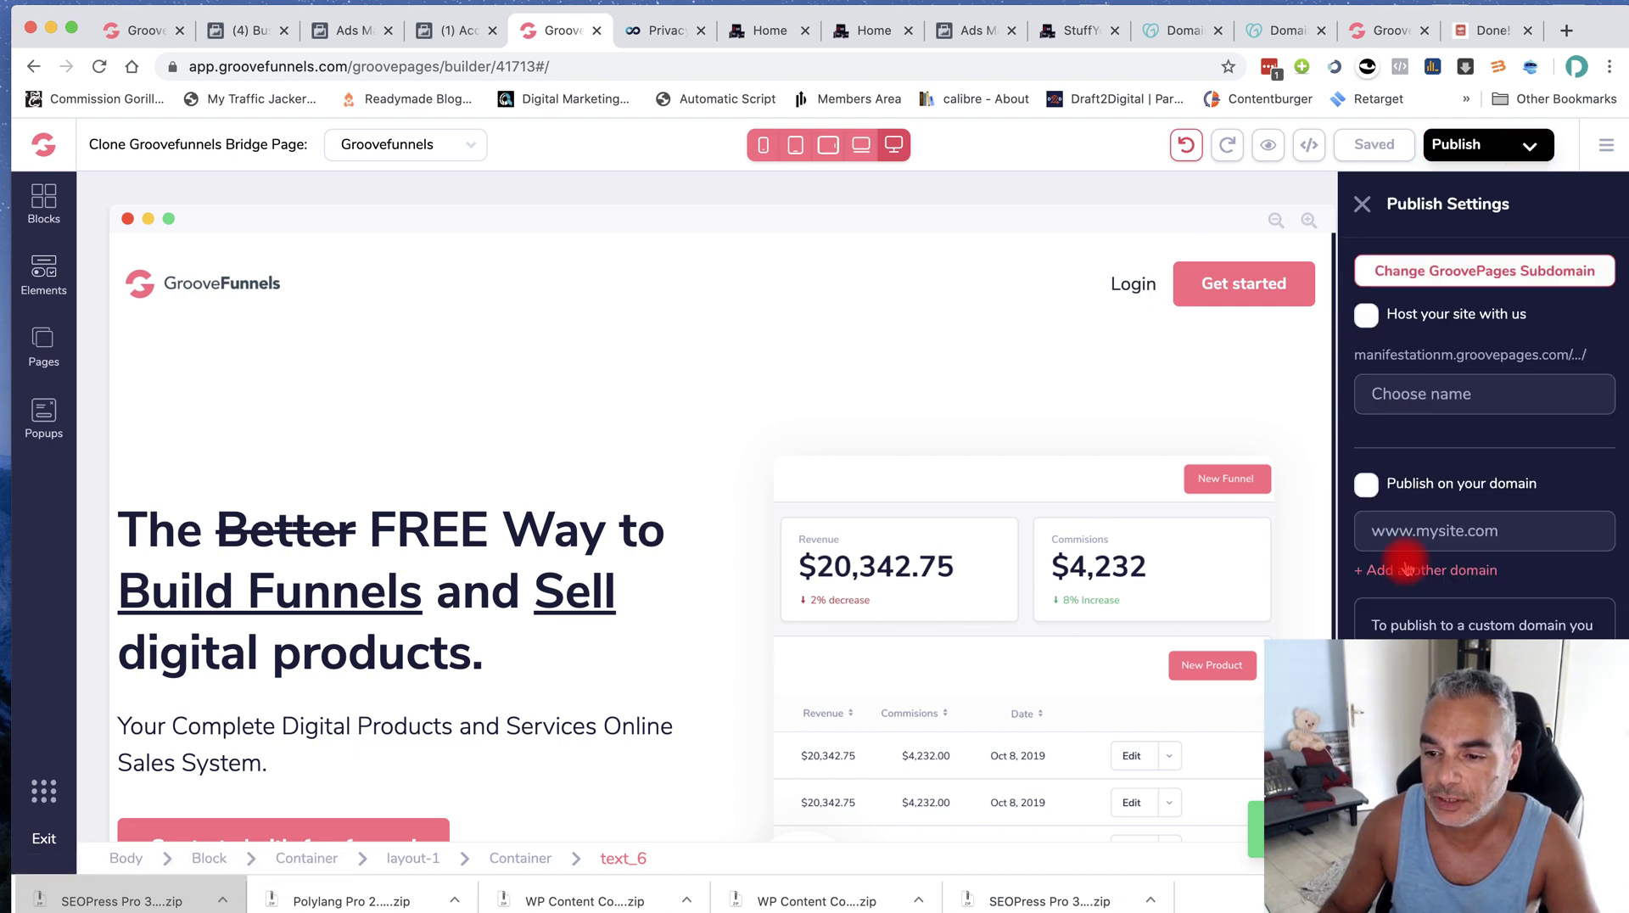
# Enable publishing on the custom domain funnel-secrets.org and copy the host10.groovepages.com target address
pyautogui.scroll(-1, 1363, 563)
pyautogui.click(1368, 458)
pyautogui.click(1410, 499)
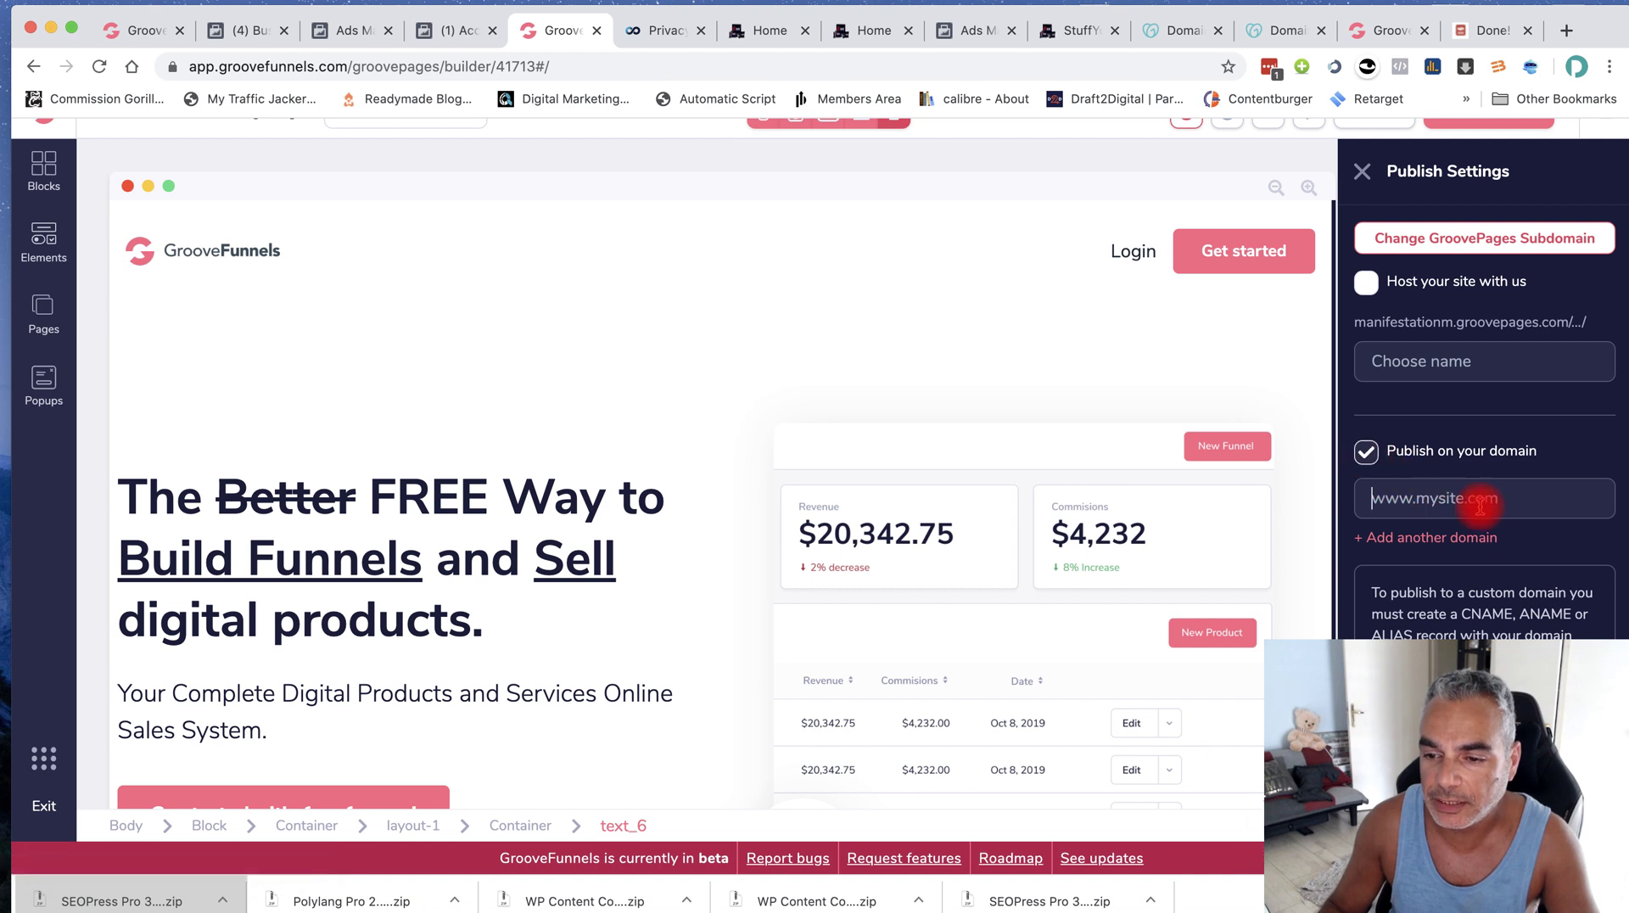
pyautogui.press('super+v')
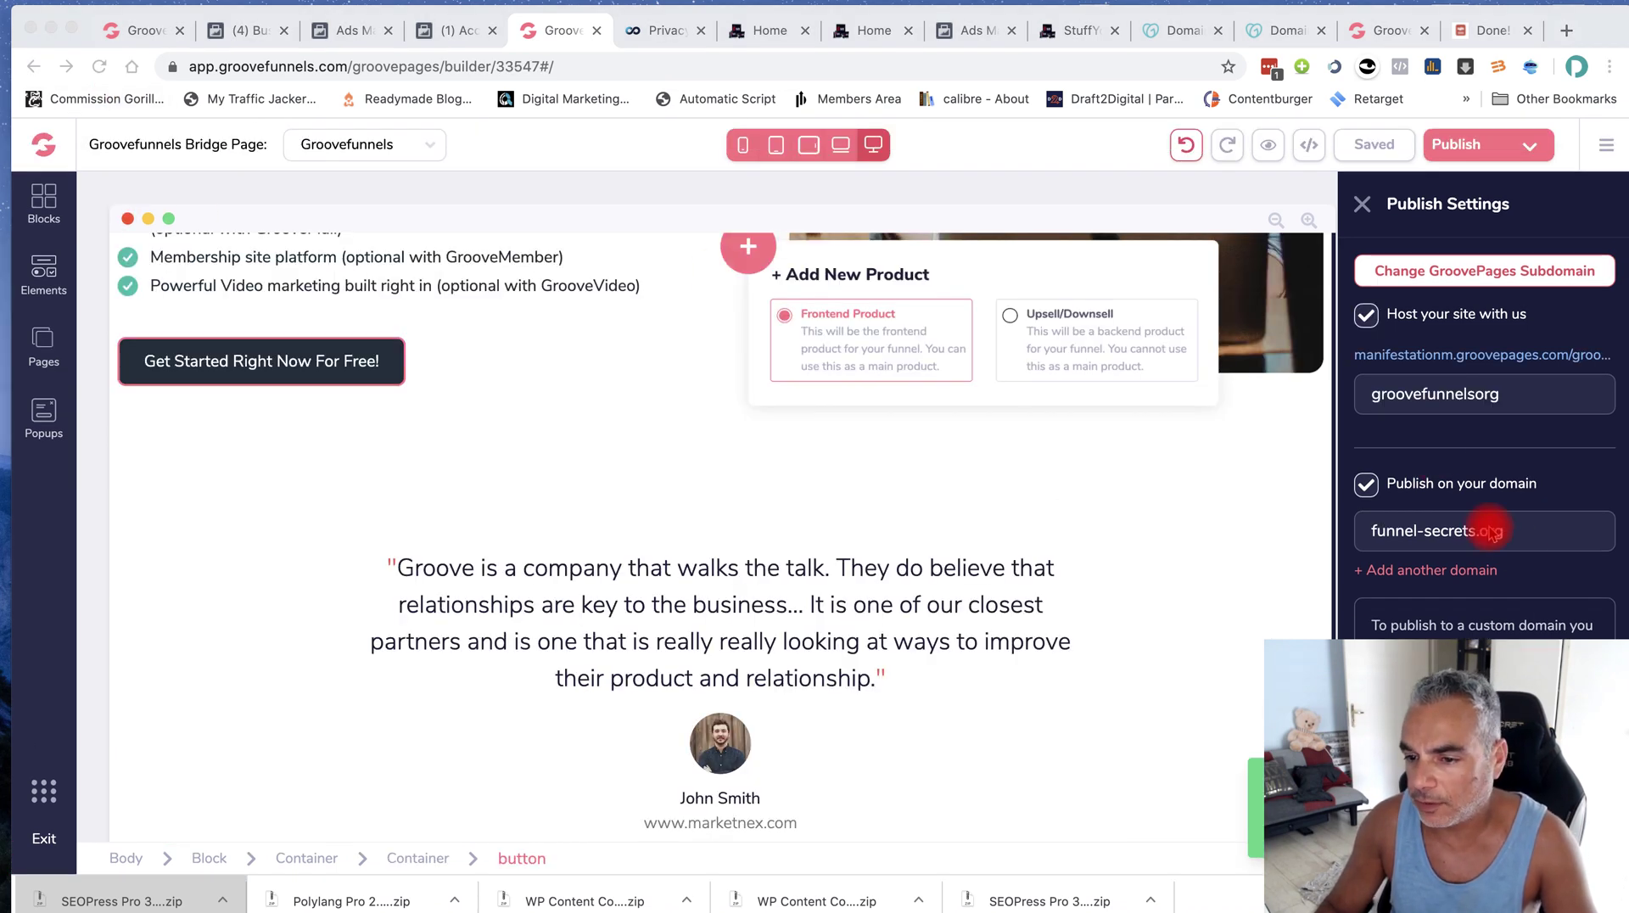
pyautogui.click(1527, 531)
pyautogui.moveTo(1527, 531); pyautogui.dragTo(1236, 527)
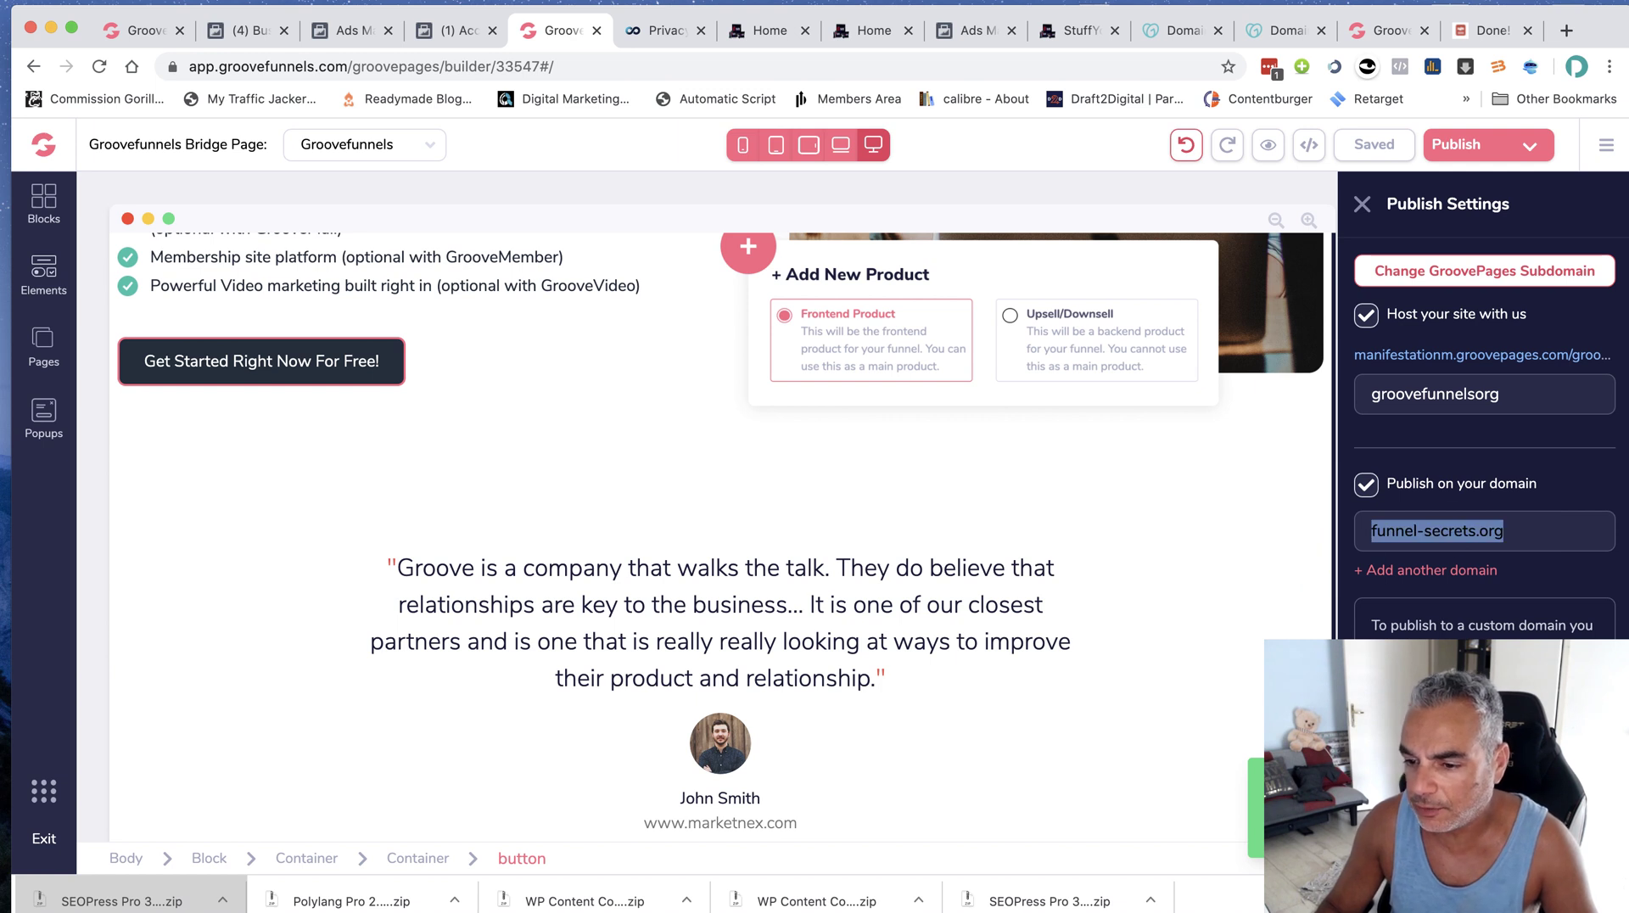
pyautogui.press('Right')
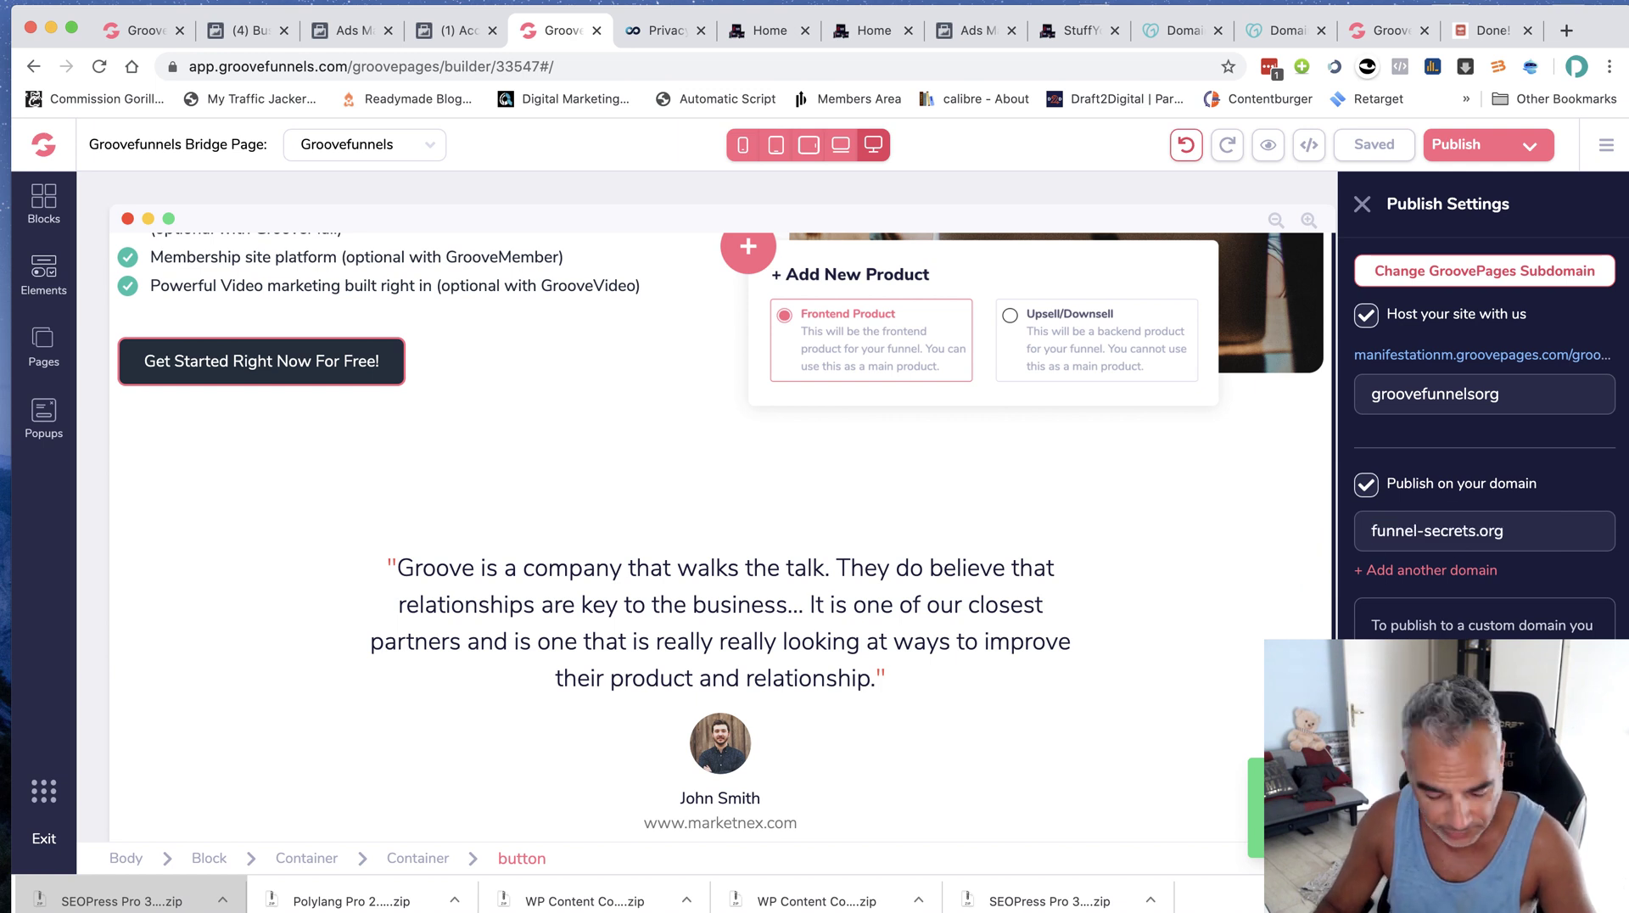
pyautogui.rightClick(1137, 560)
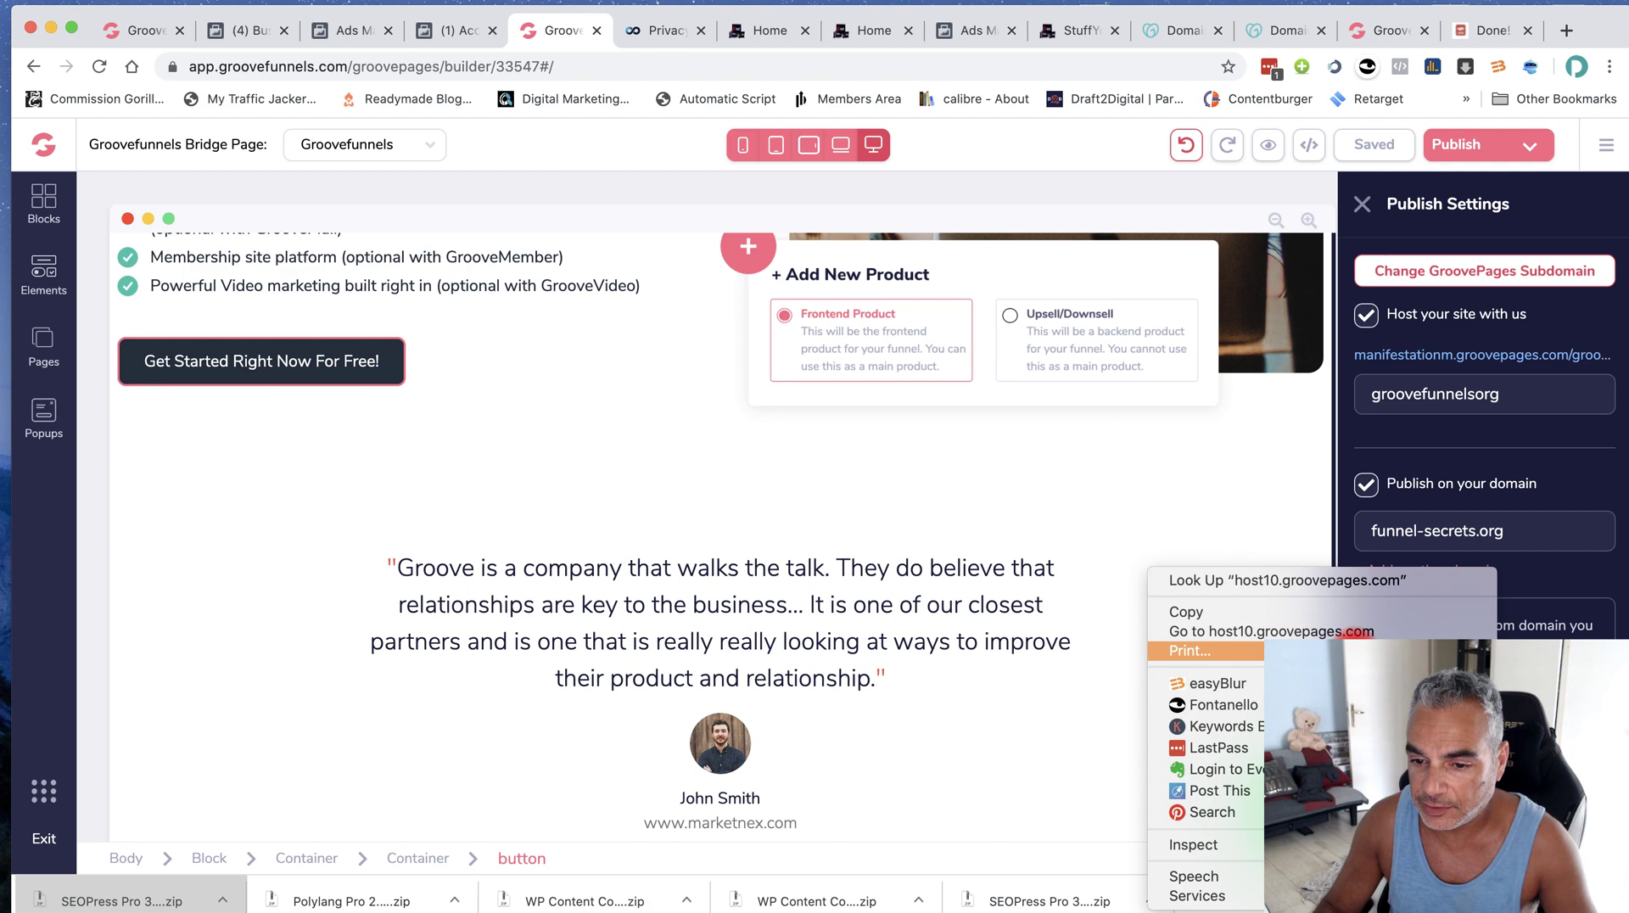
pyautogui.click(1188, 606)
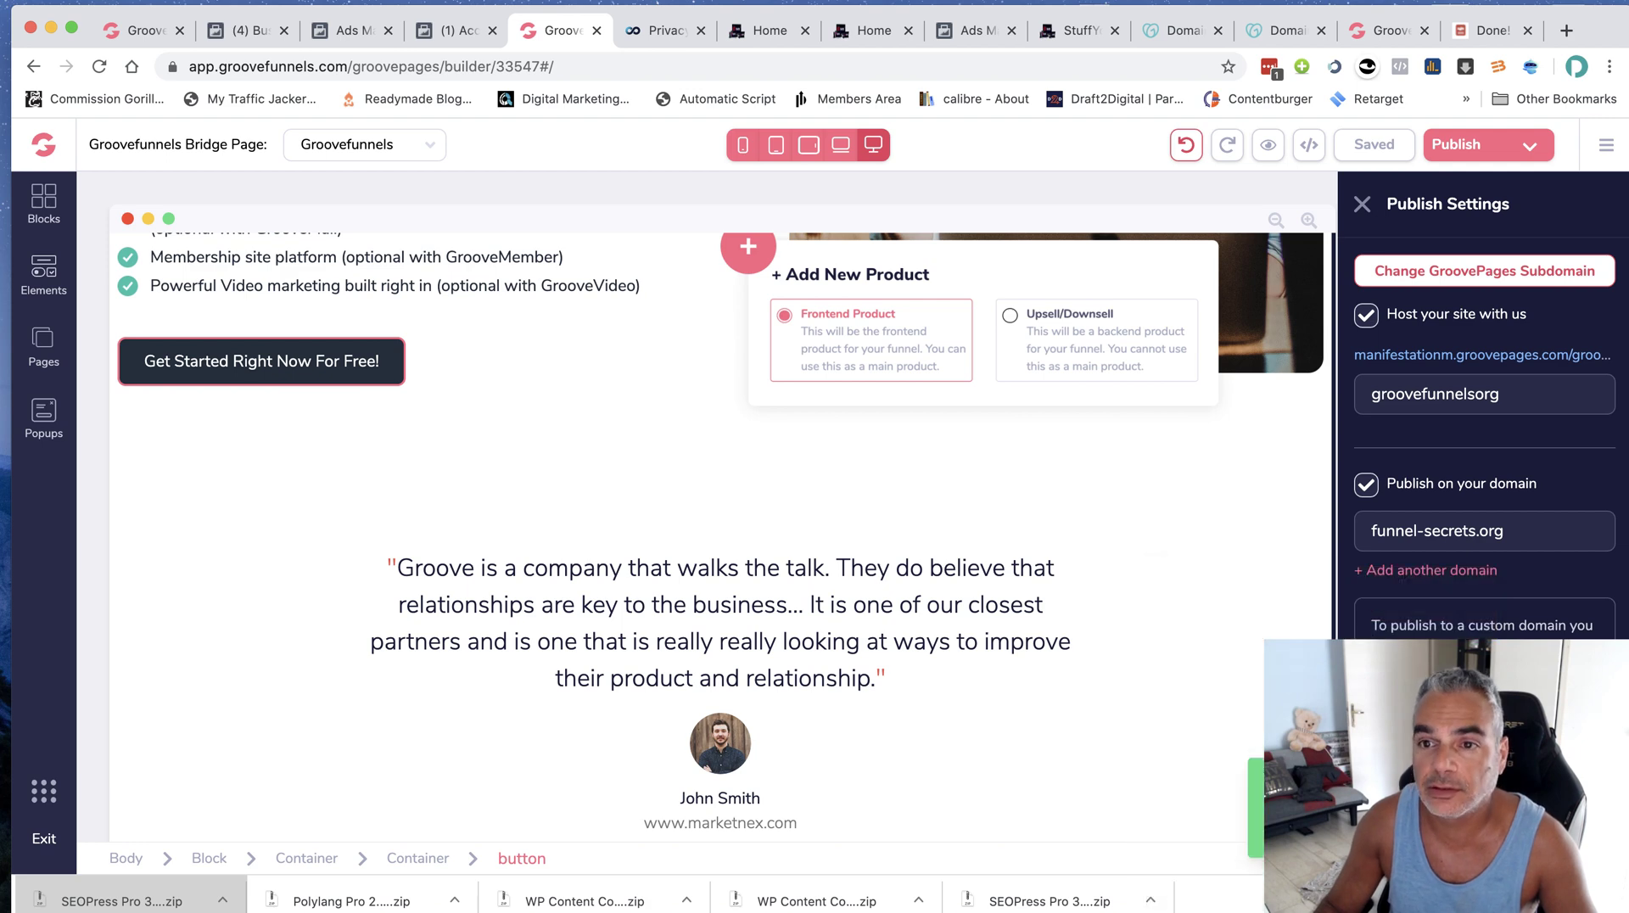
# Open the funnel-secrets.org domain settings from GoDaddy's domains list
pyautogui.click(1286, 35)
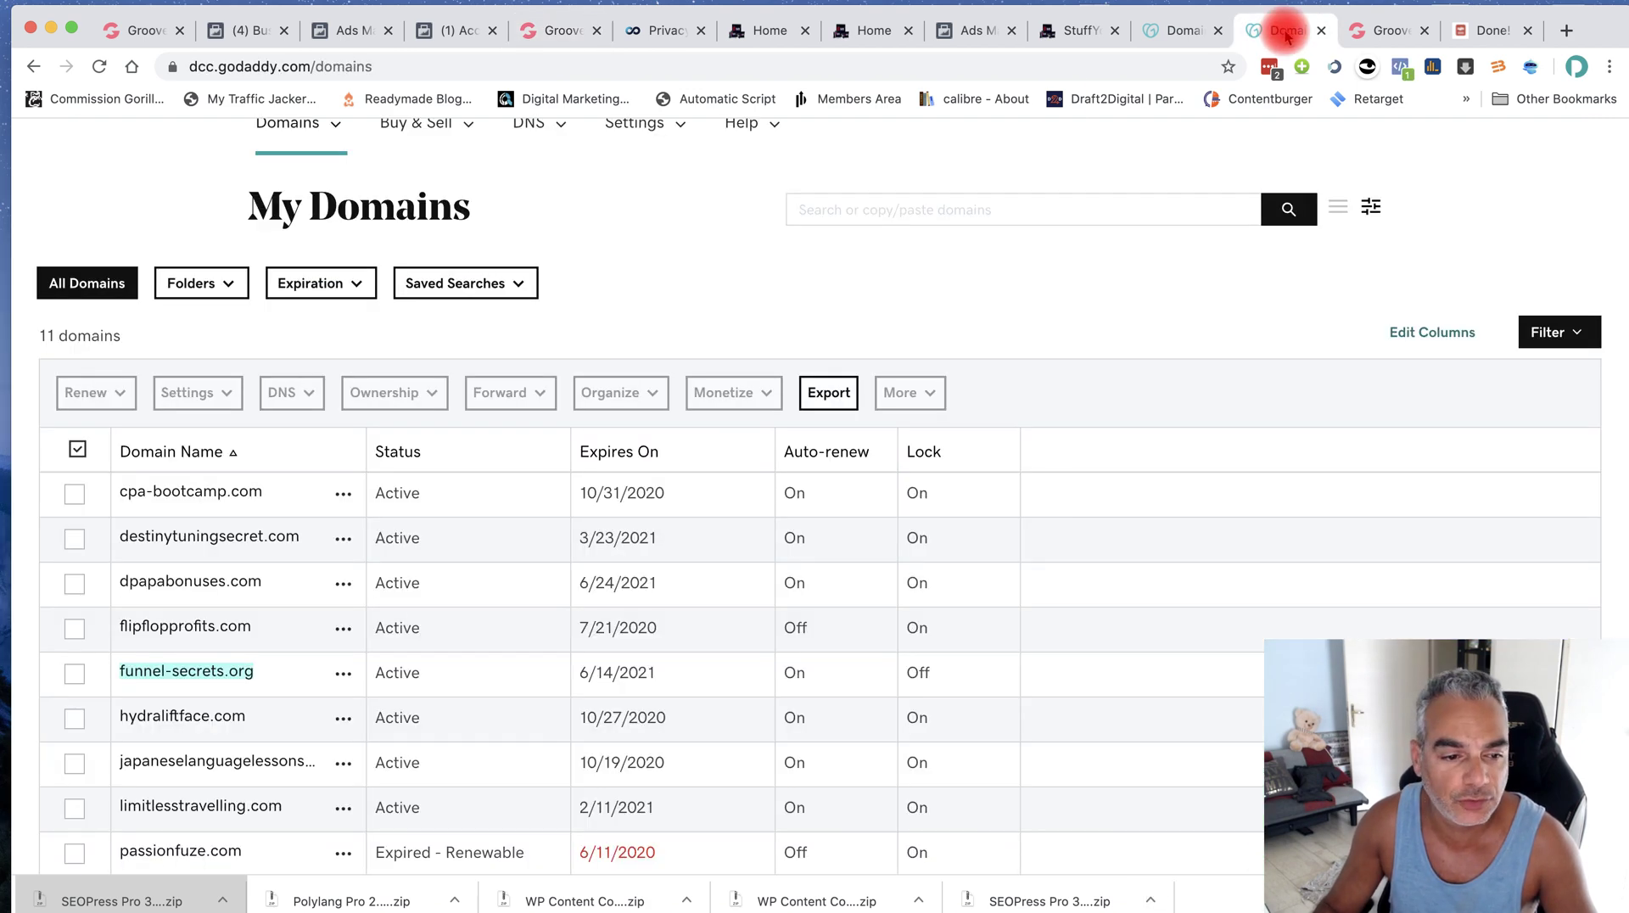
pyautogui.click(165, 676)
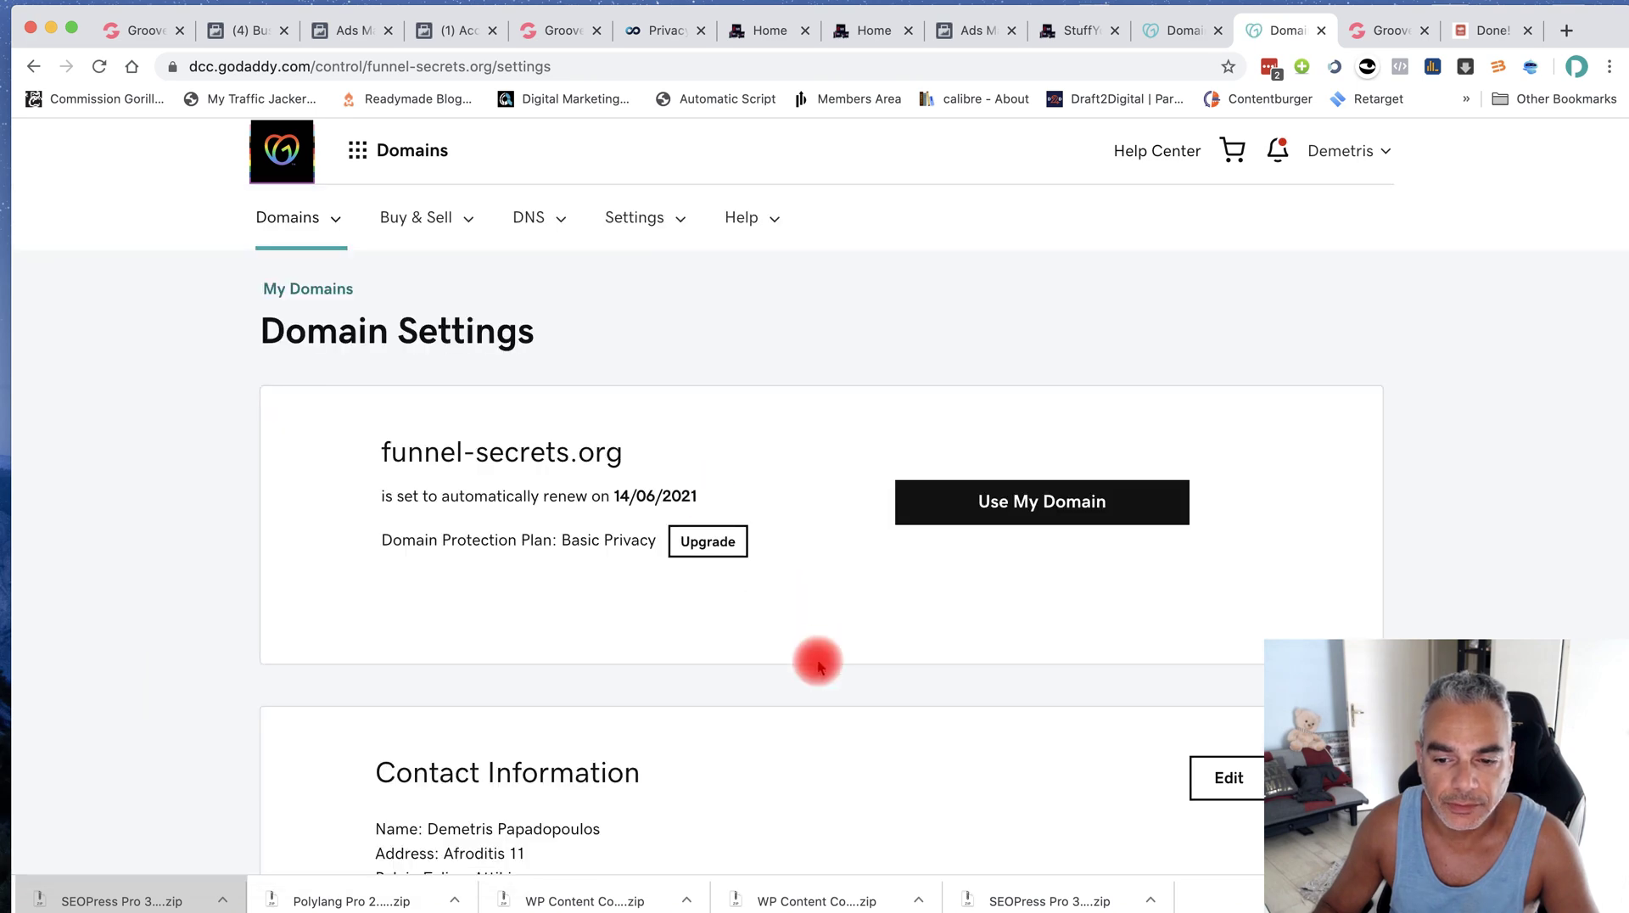
pyautogui.scroll(-4, 818, 663)
pyautogui.scroll(-3, 816, 662)
pyautogui.scroll(6, 970, 655)
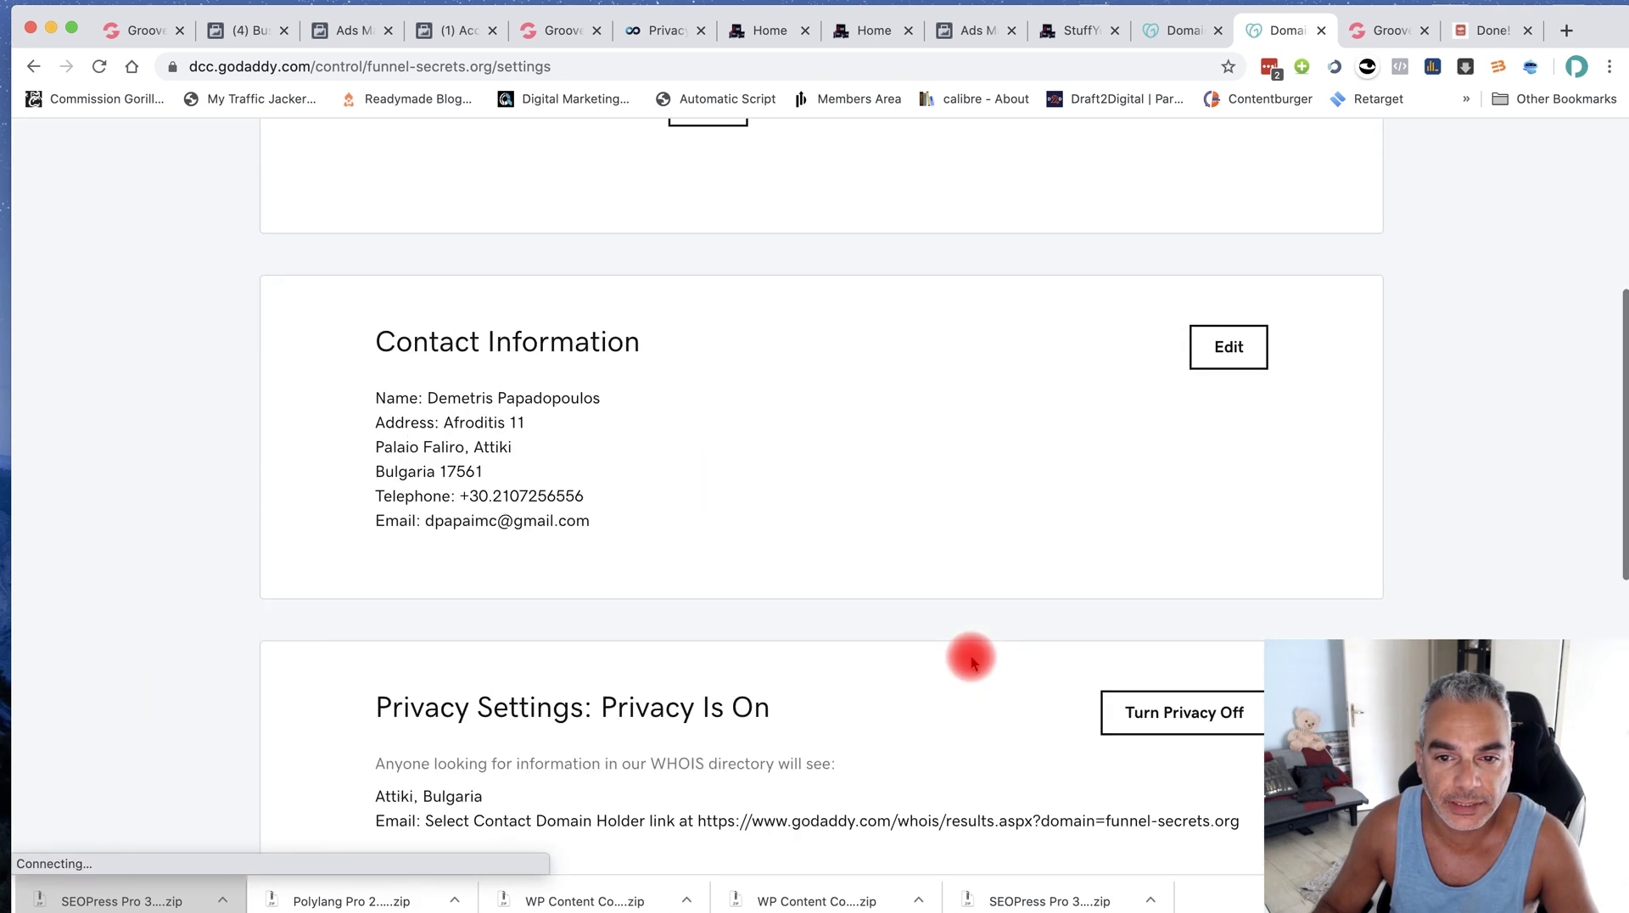
# Find and open the DNS management page for funnel-secrets.org
pyautogui.click(1045, 456)
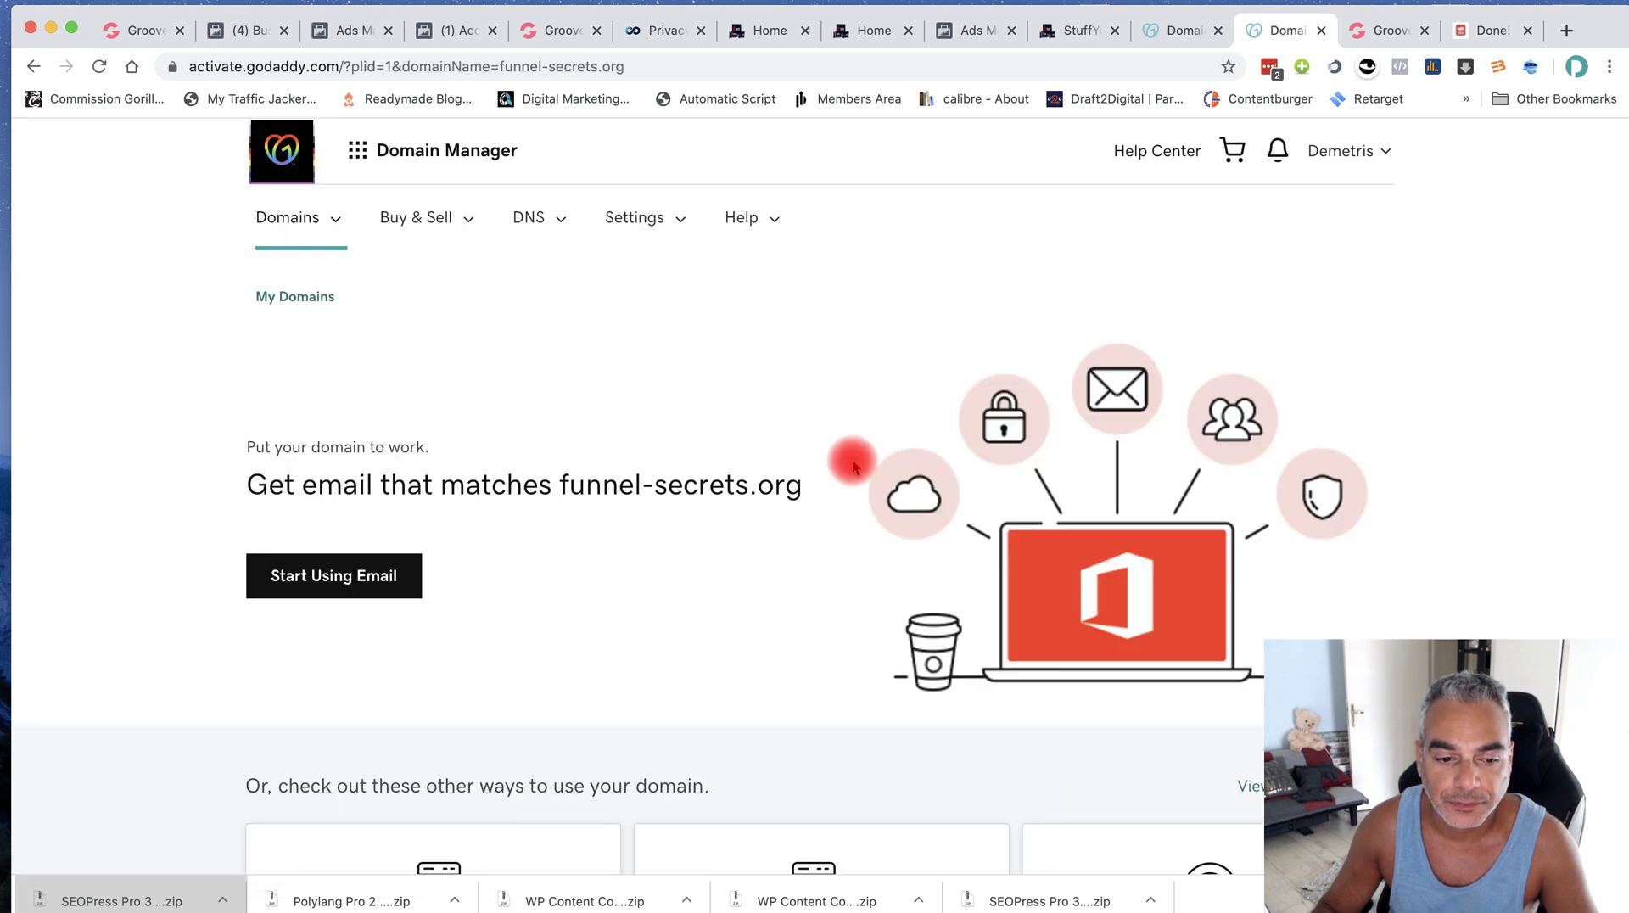
pyautogui.scroll(-3, 645, 519)
pyautogui.scroll(5, 643, 514)
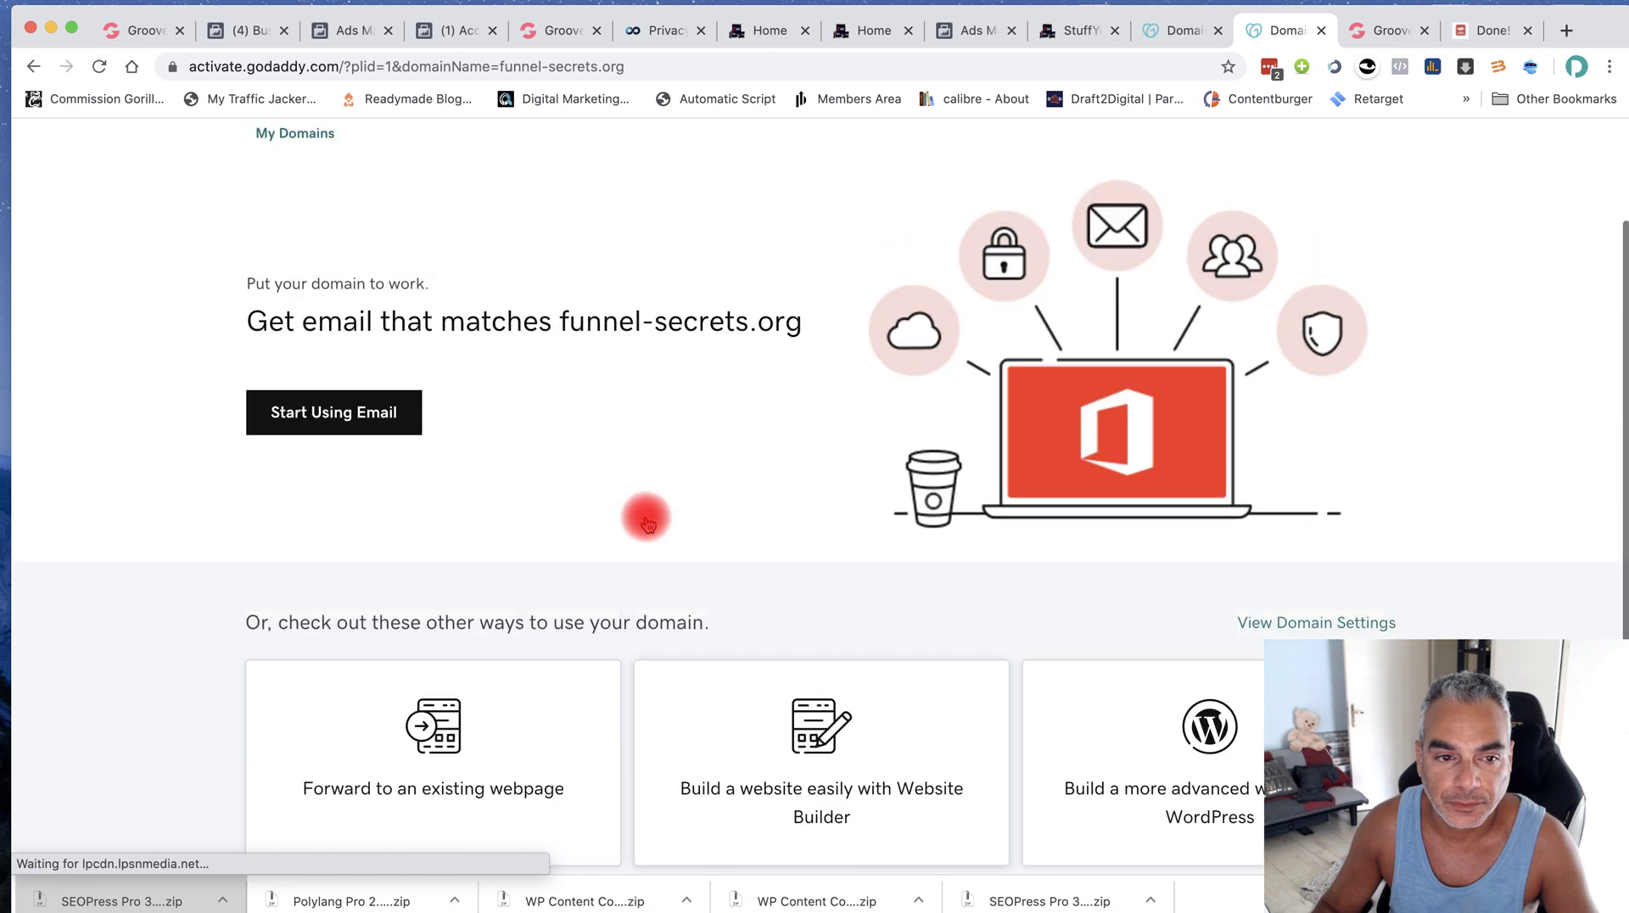
pyautogui.click(535, 205)
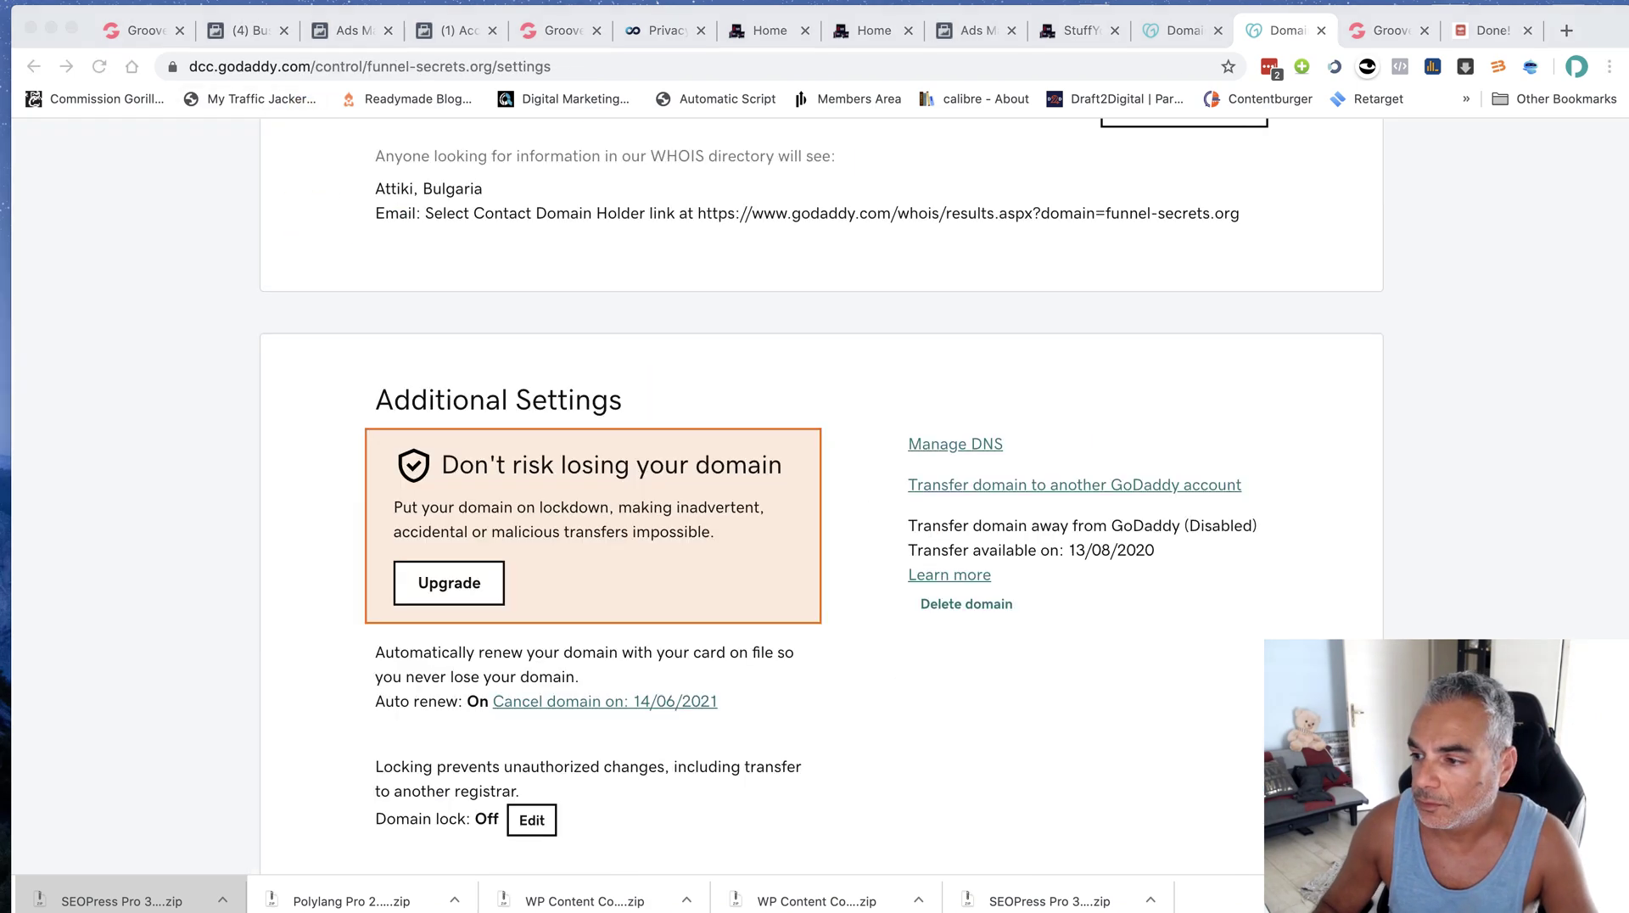
pyautogui.click(647, 305)
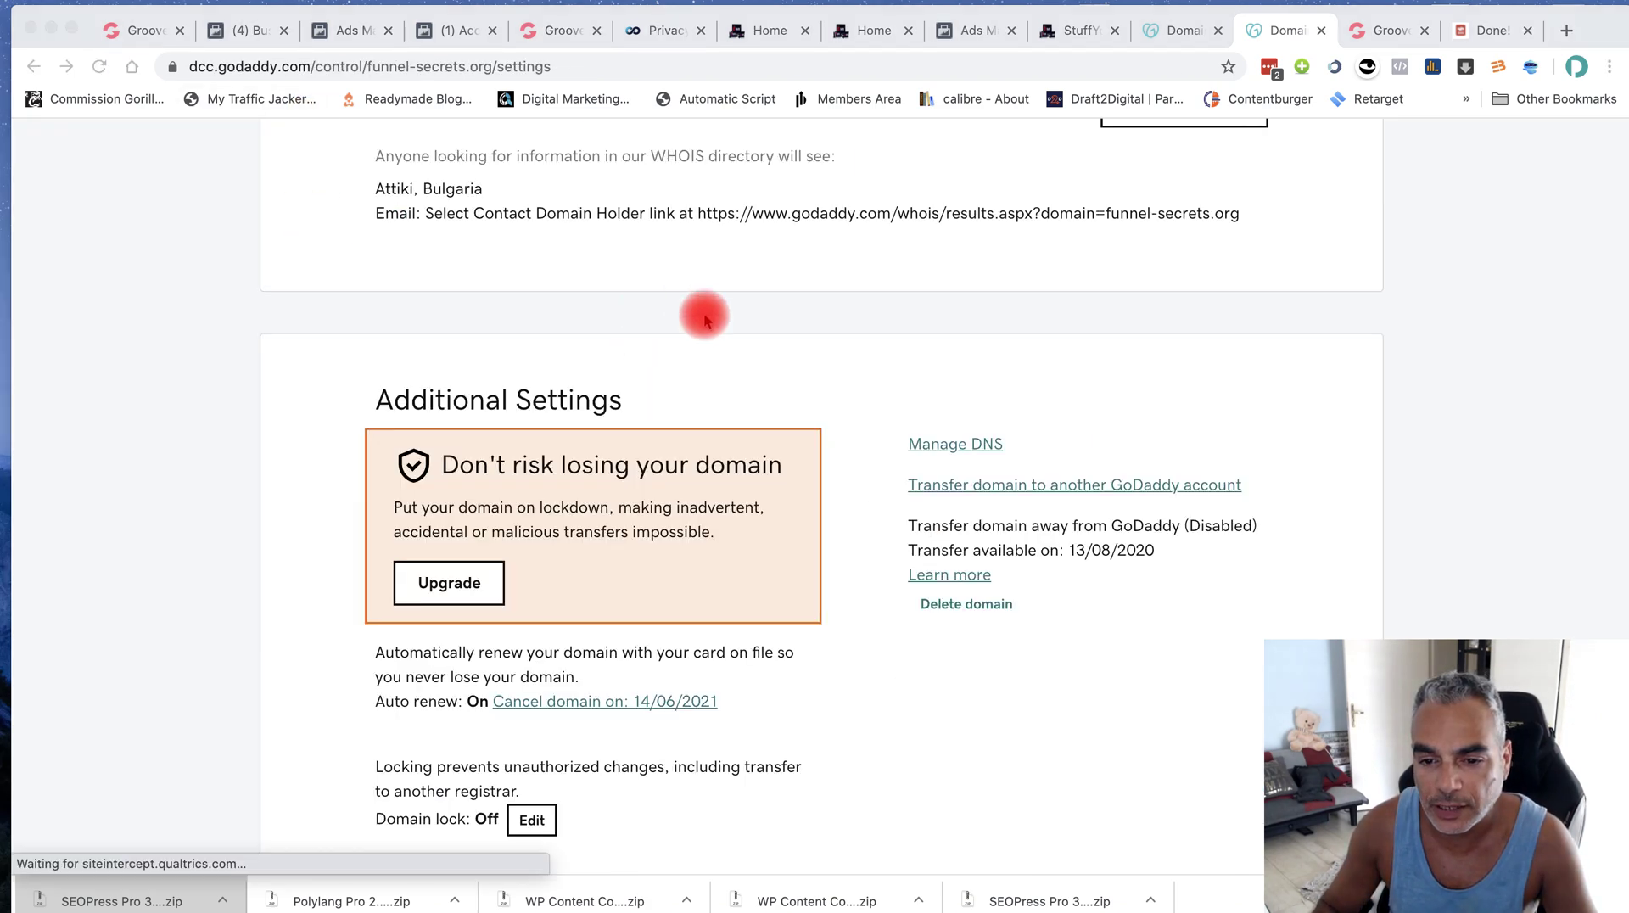
pyautogui.hotkey('ctrl', 'Up')
pyautogui.click(989, 666)
pyautogui.scroll(-3, 944, 337)
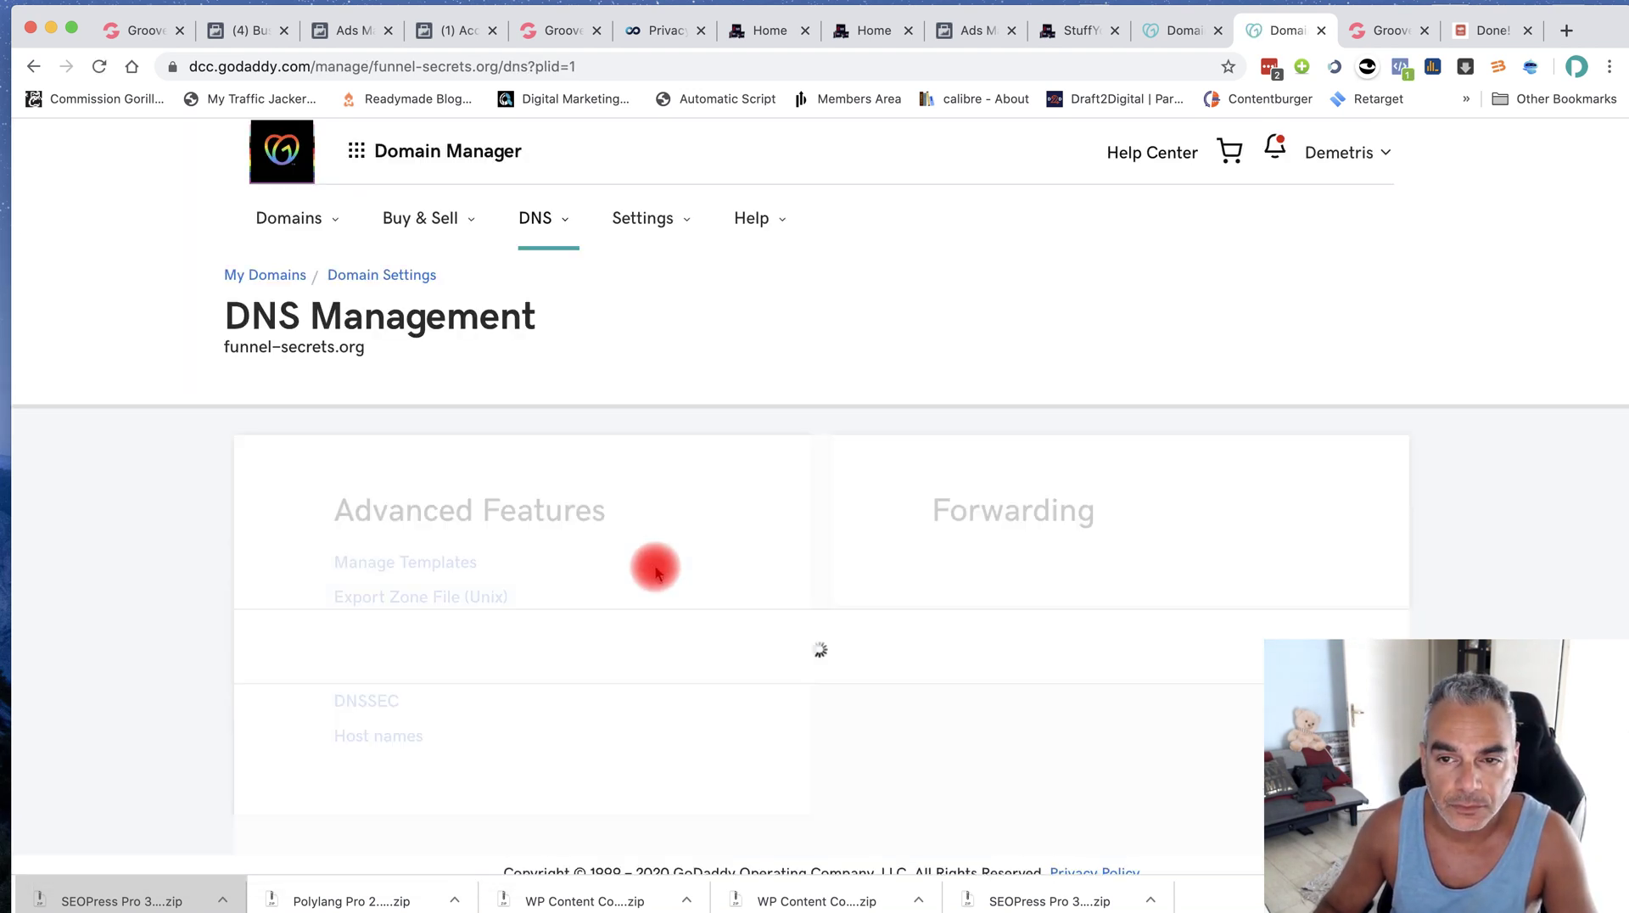
# Start a www CNAME record pointing to host10.groovepages.com, then cancel it as a duplicate
pyautogui.scroll(-2, 649, 565)
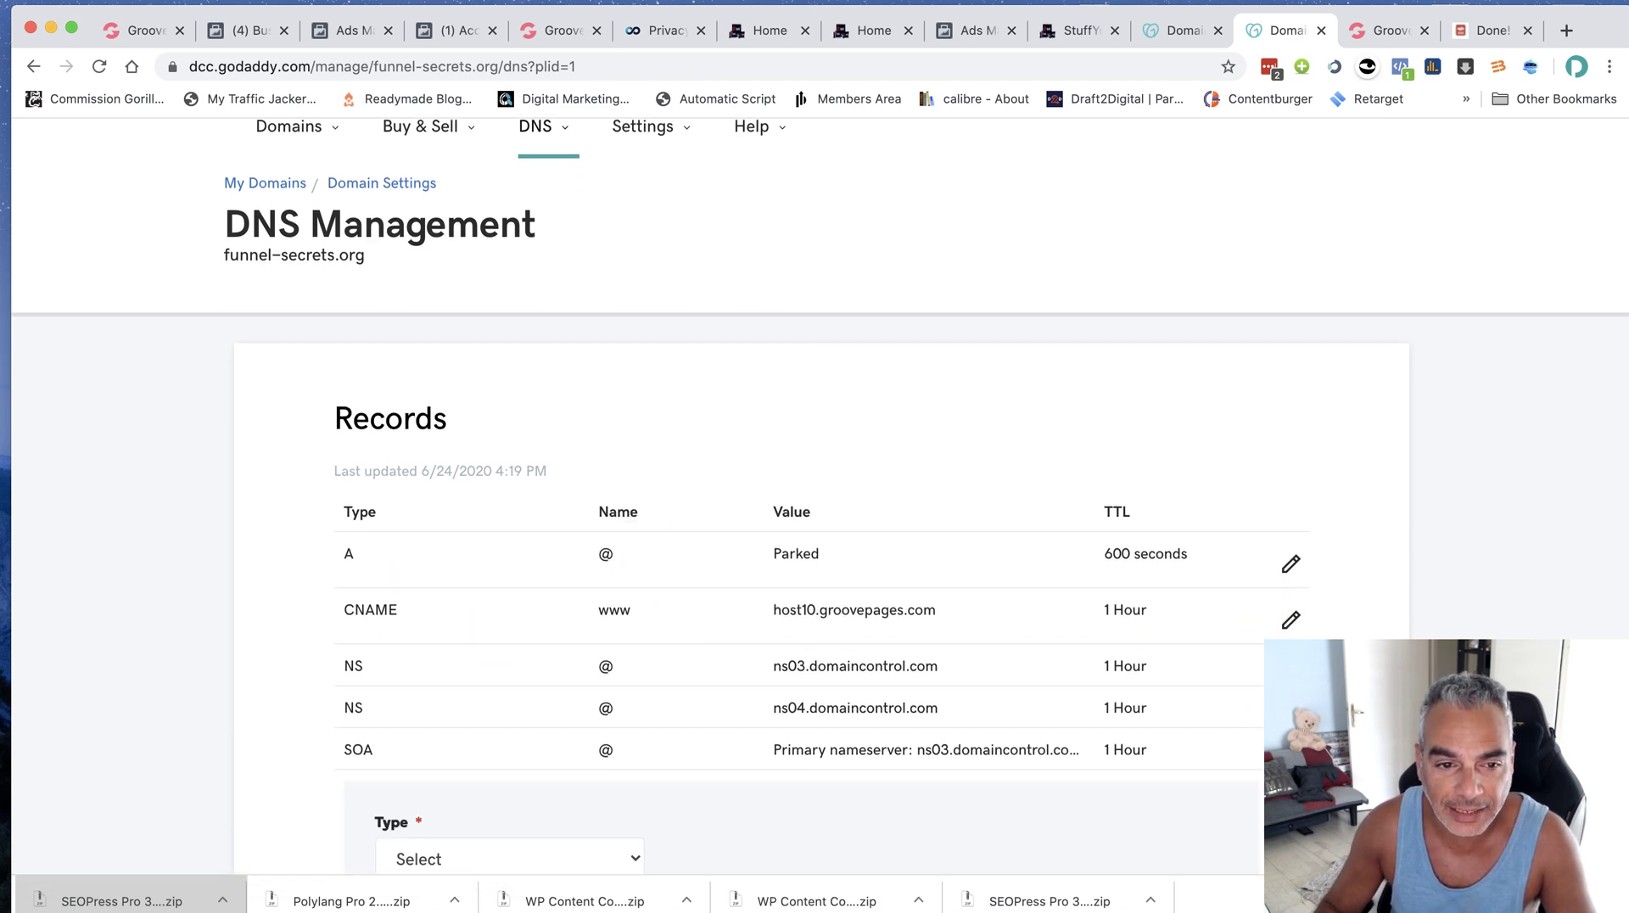
pyautogui.scroll(-5, 759, 676)
pyautogui.click(541, 592)
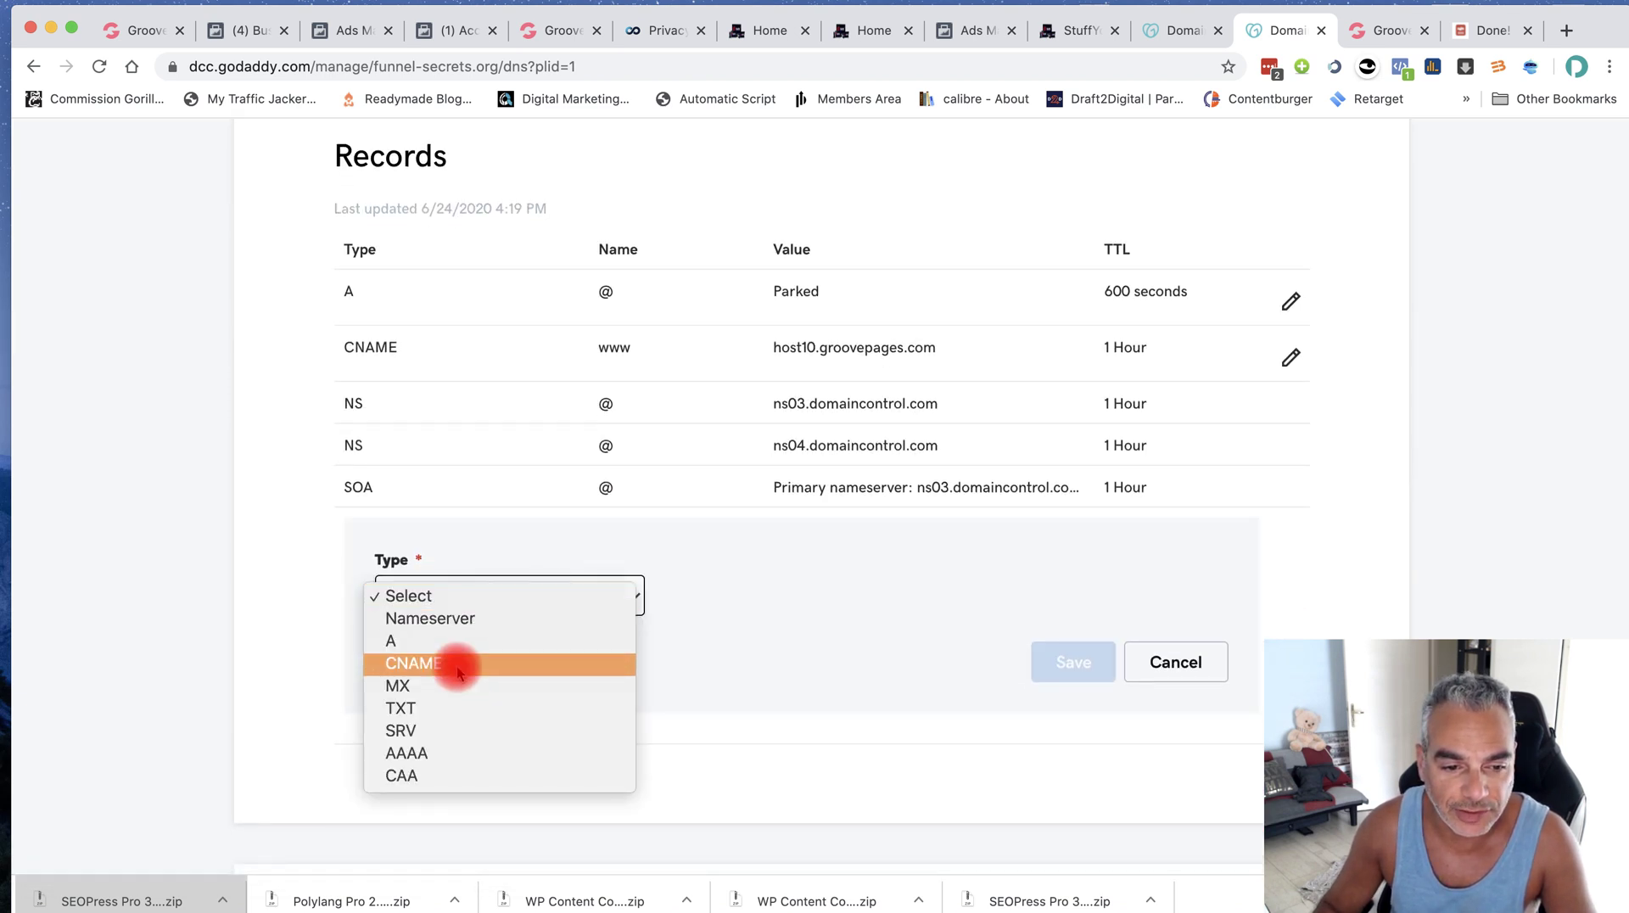
pyautogui.click(455, 669)
pyautogui.click(732, 599)
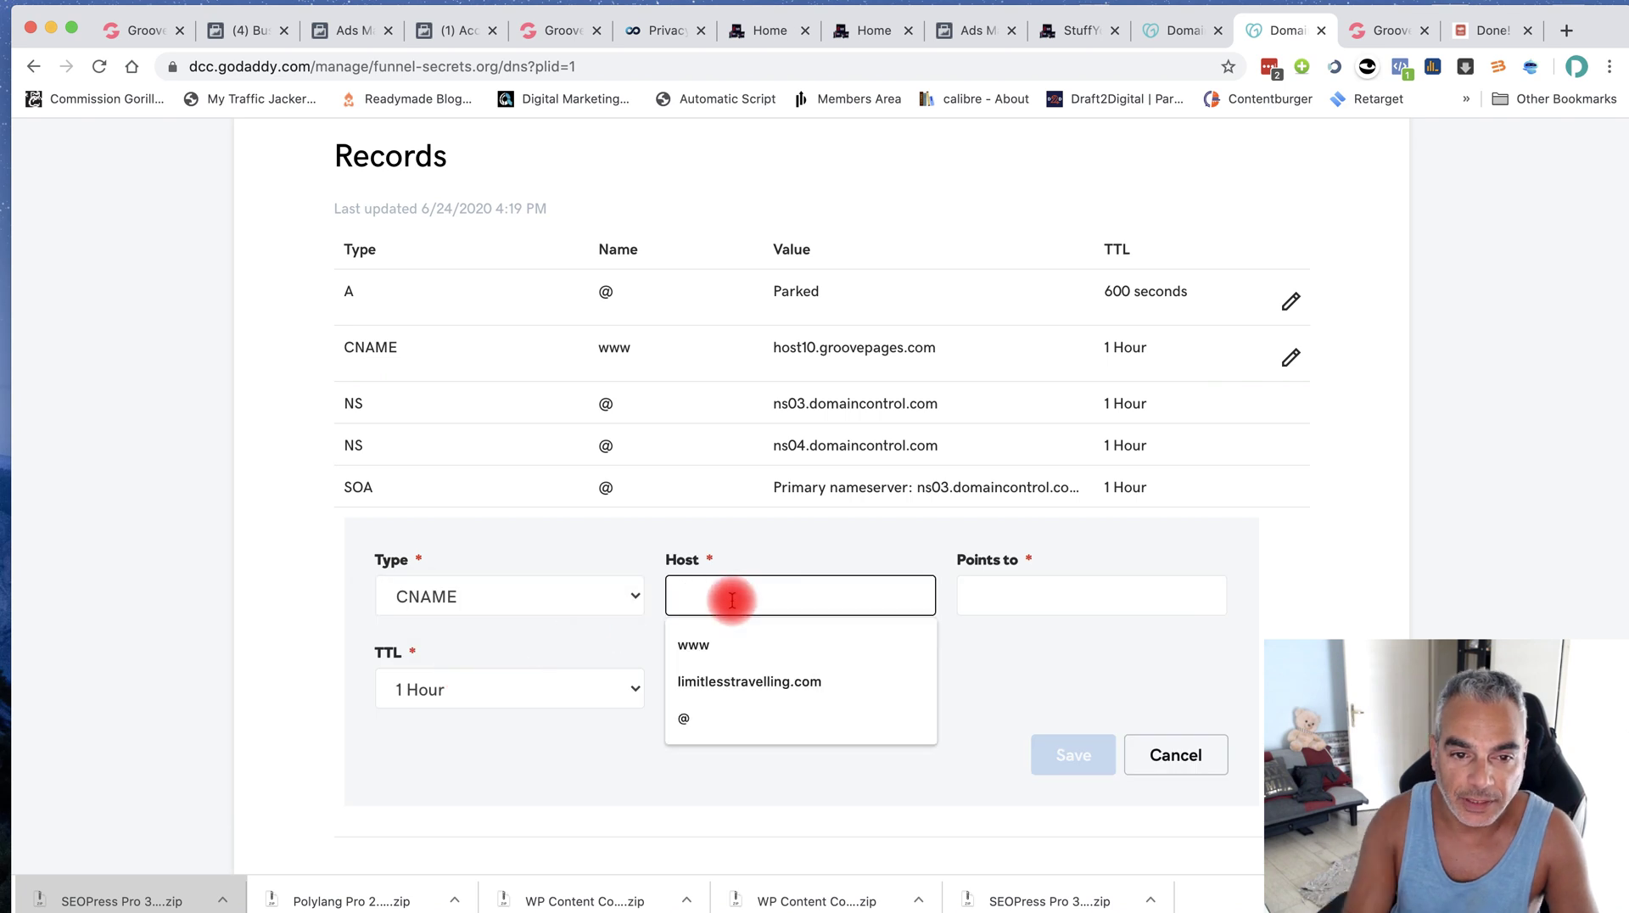
pyautogui.write('www')
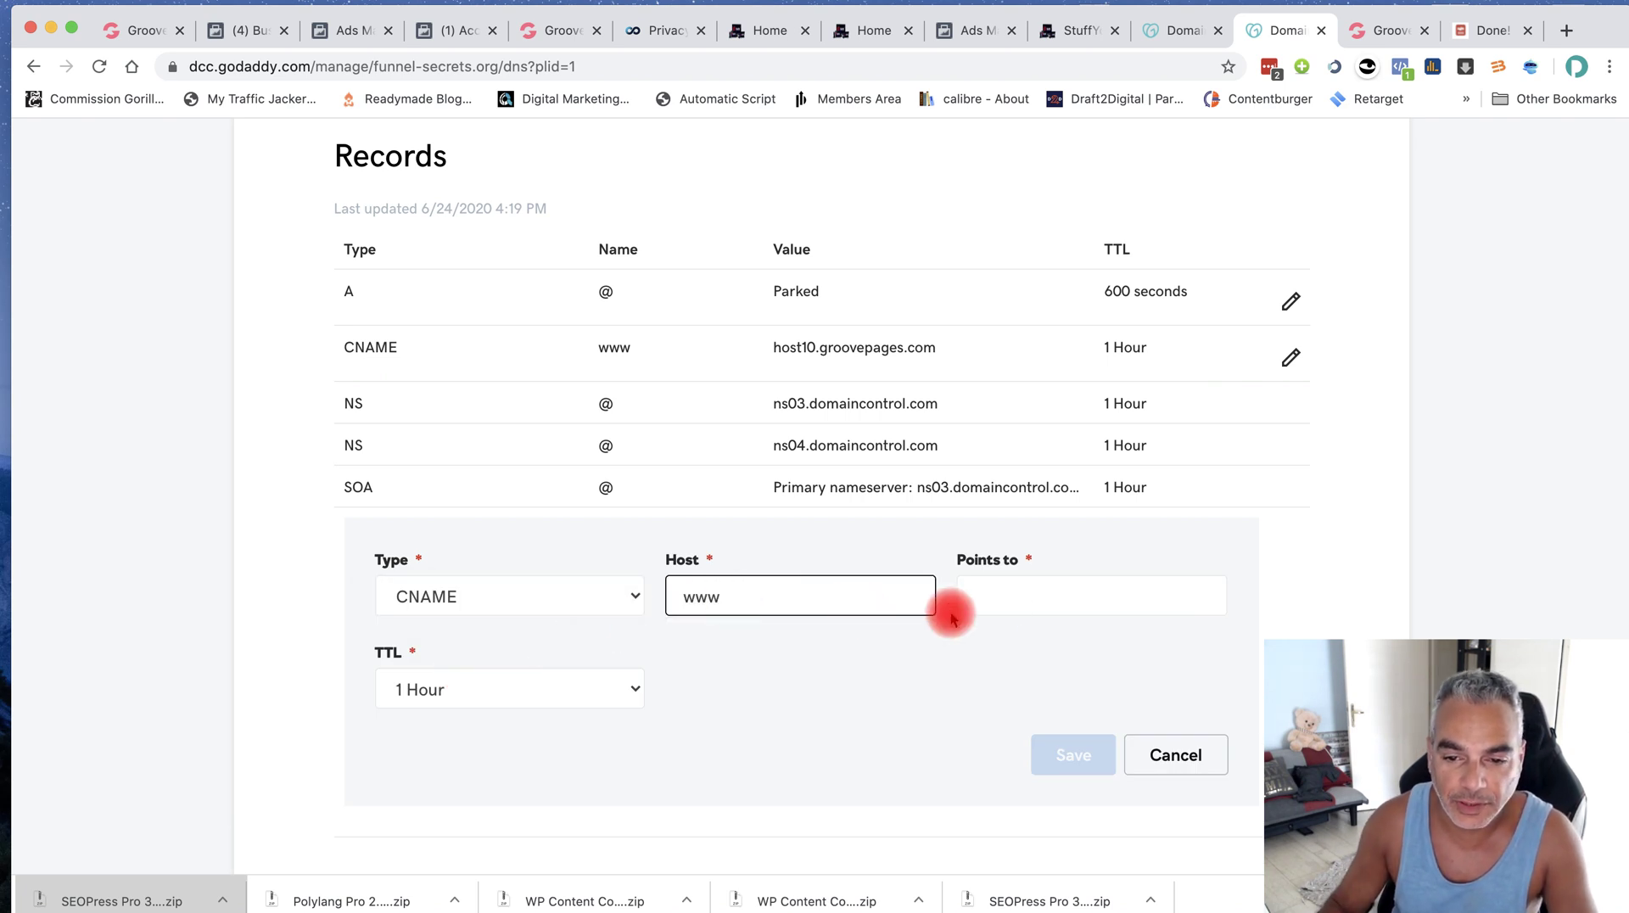
pyautogui.click(1109, 615)
pyautogui.write('host10.groovepages.com')
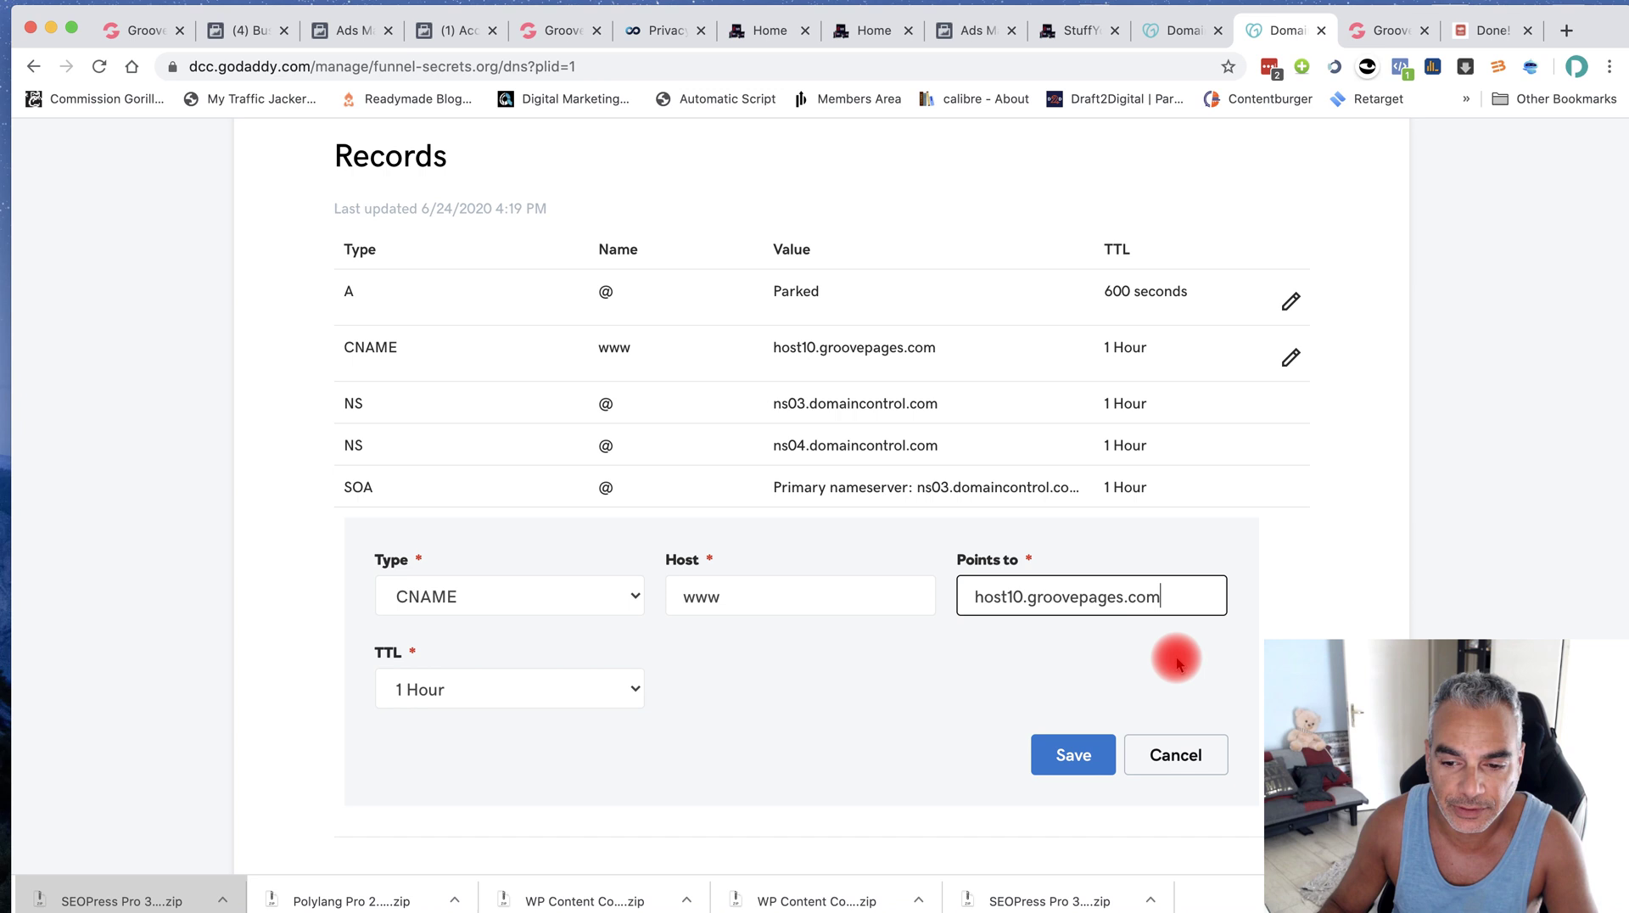
pyautogui.click(1196, 753)
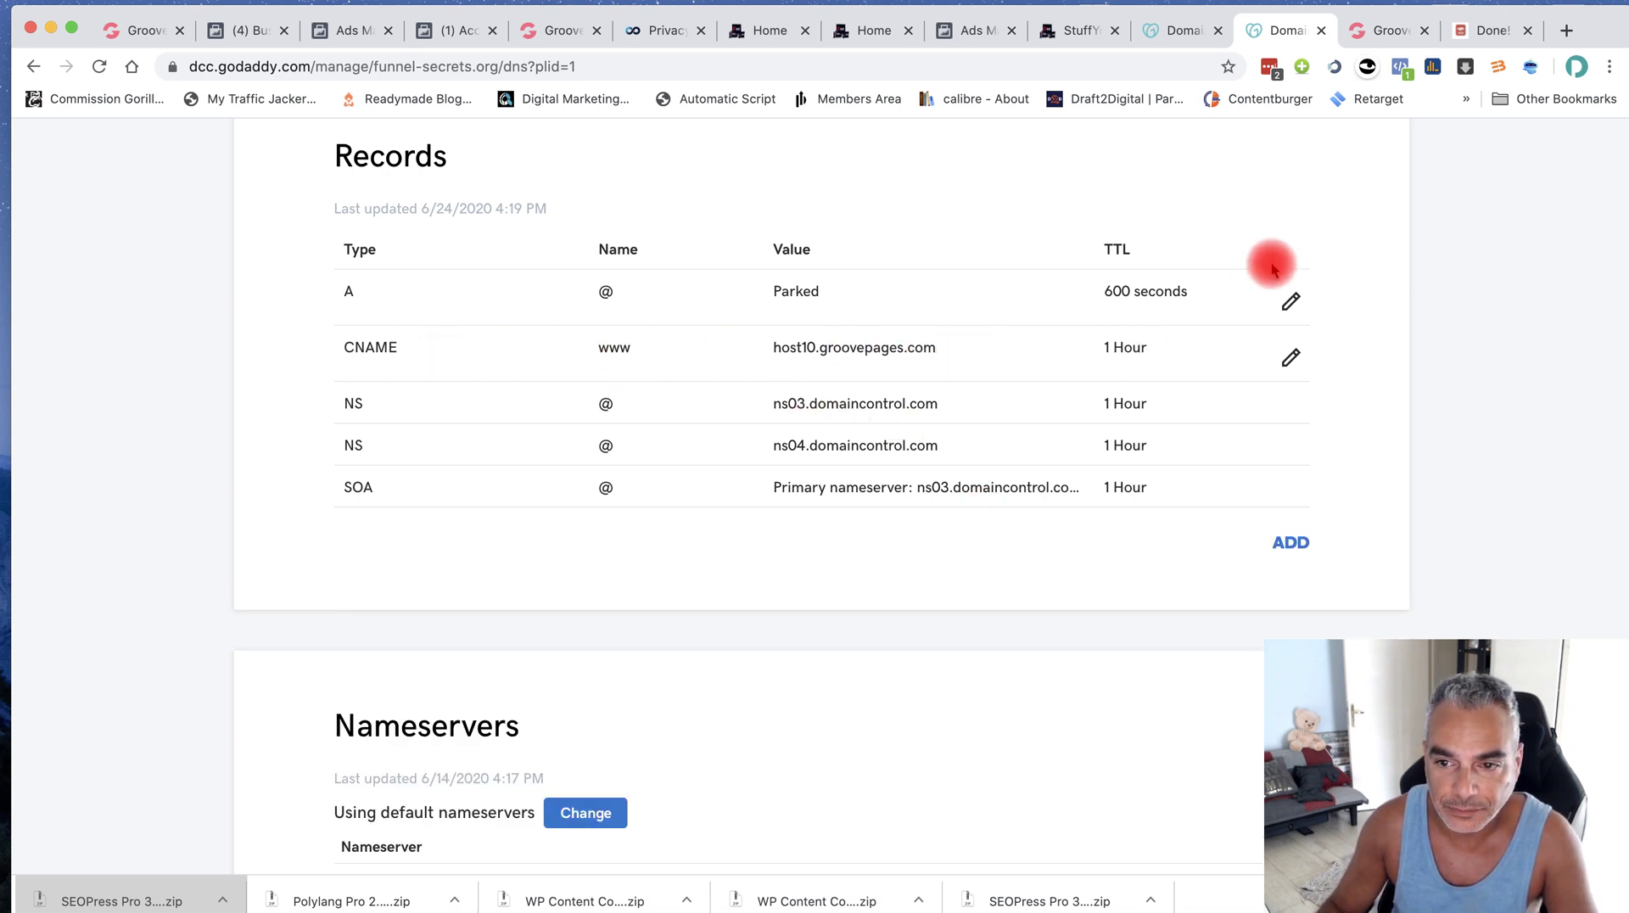
# Delete the parked A record from funnel-secrets.org's DNS records
pyautogui.click(1291, 298)
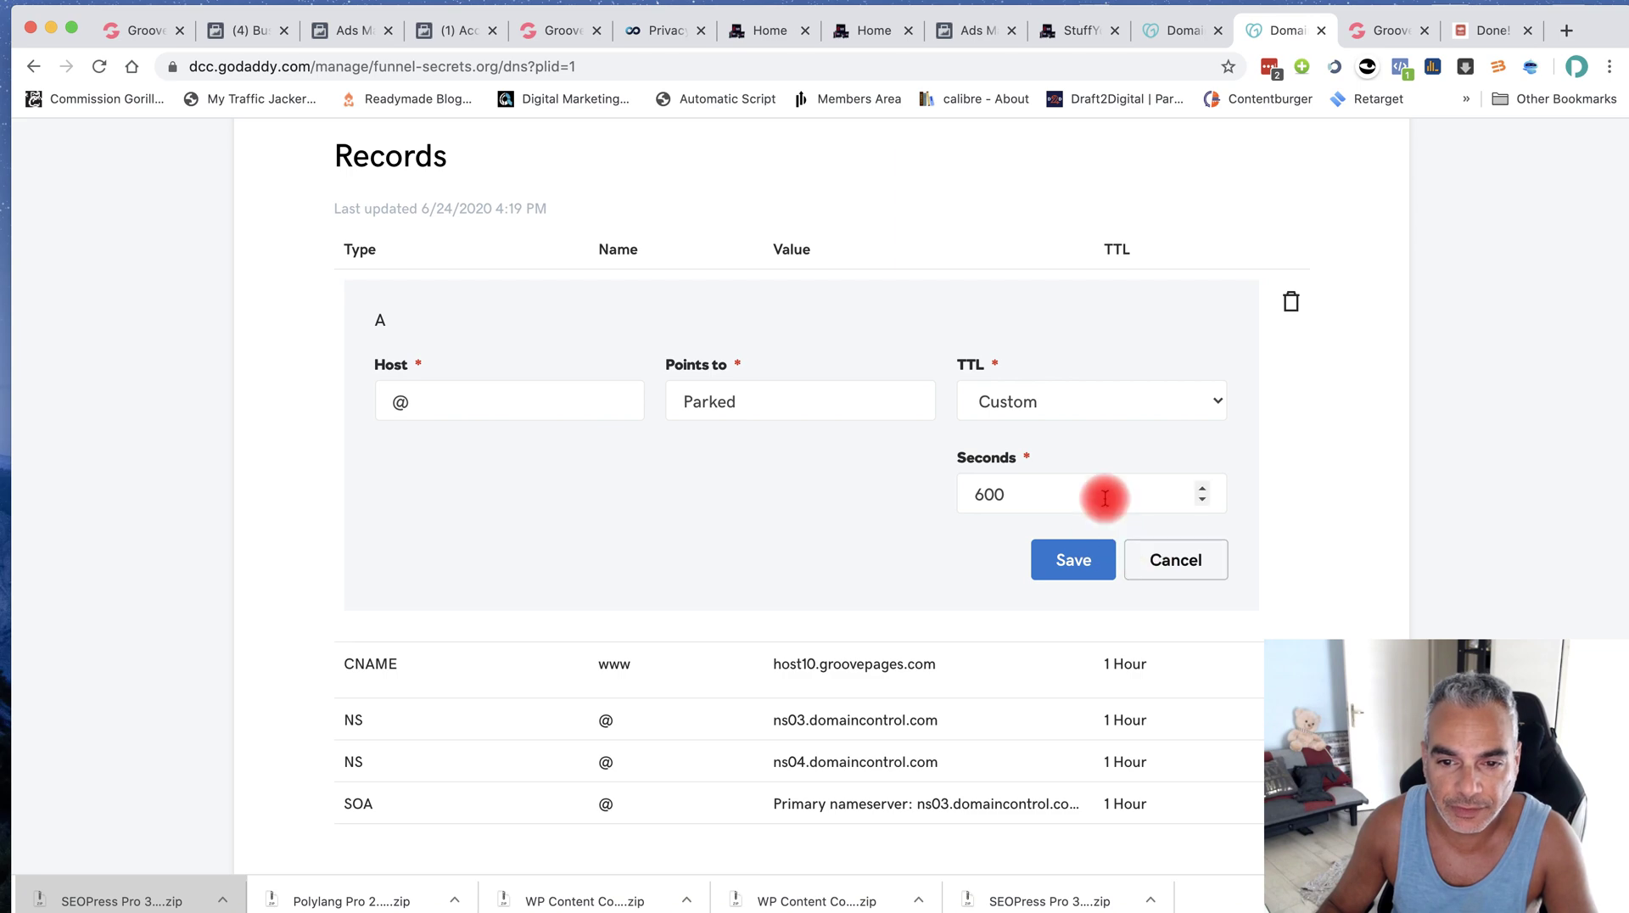
pyautogui.click(1291, 306)
pyautogui.click(822, 531)
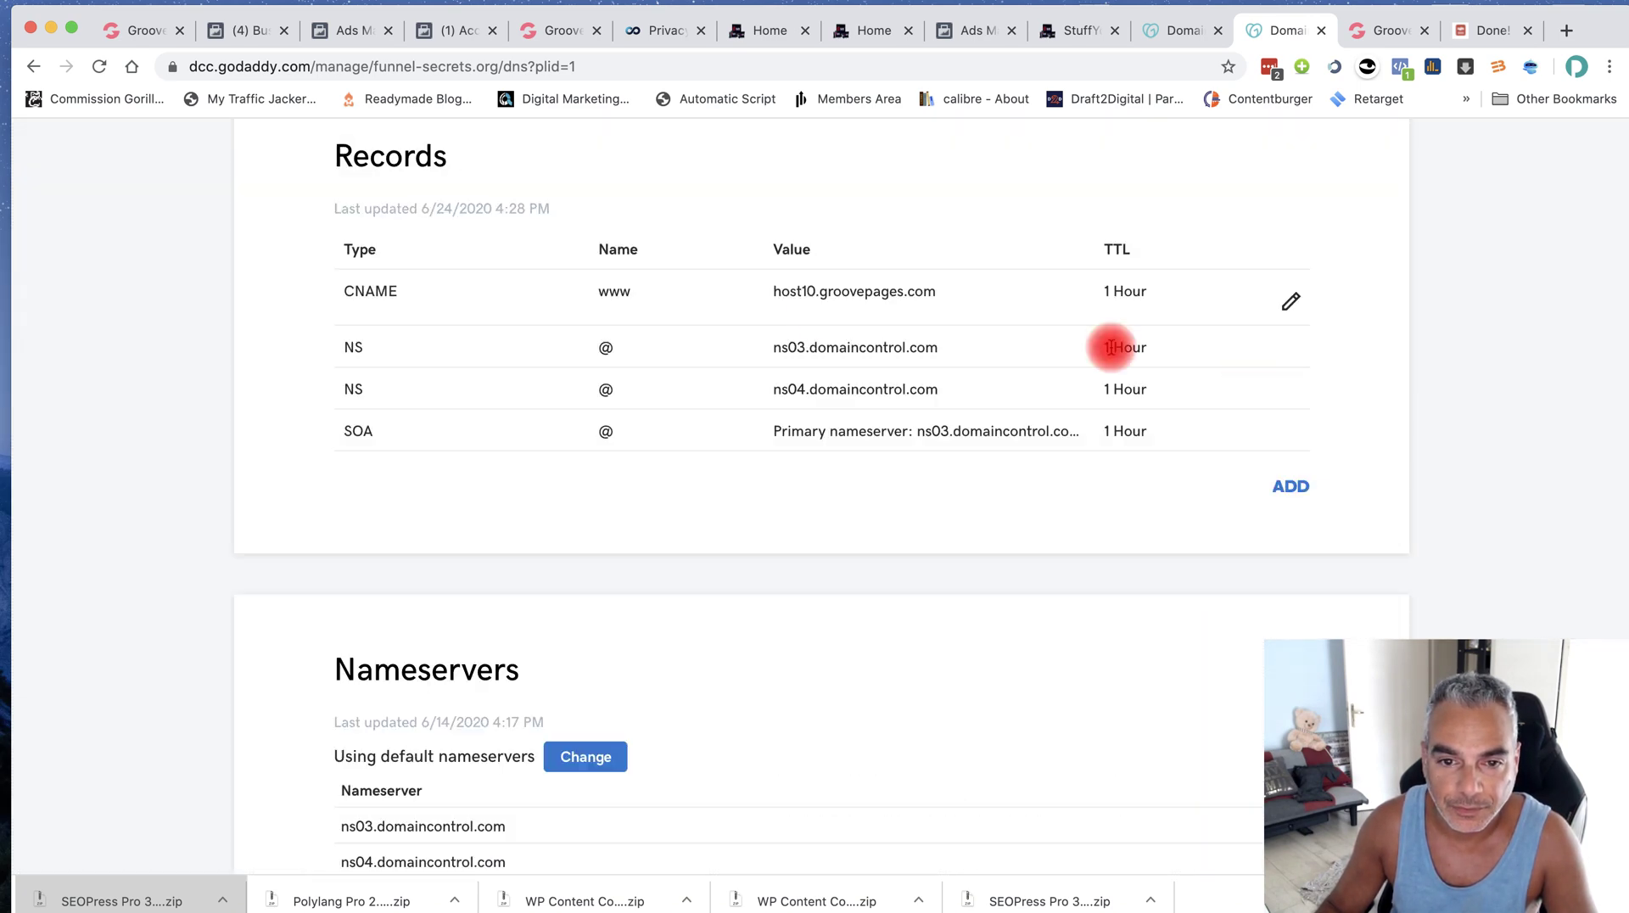
pyautogui.scroll(-7, 837, 519)
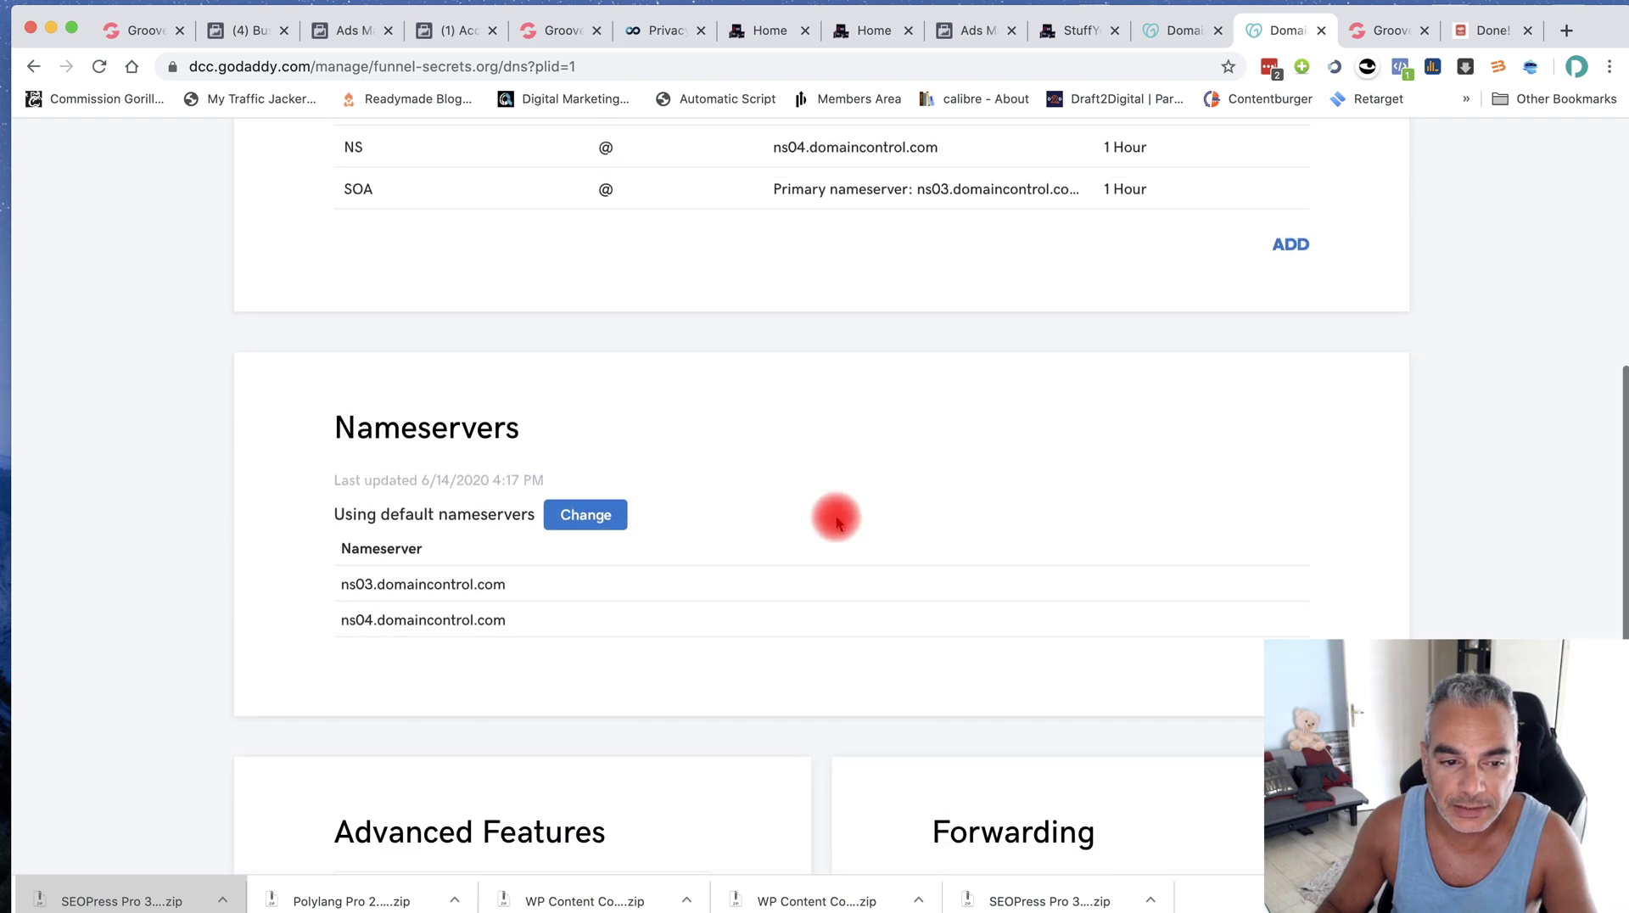
pyautogui.scroll(-2, 825, 543)
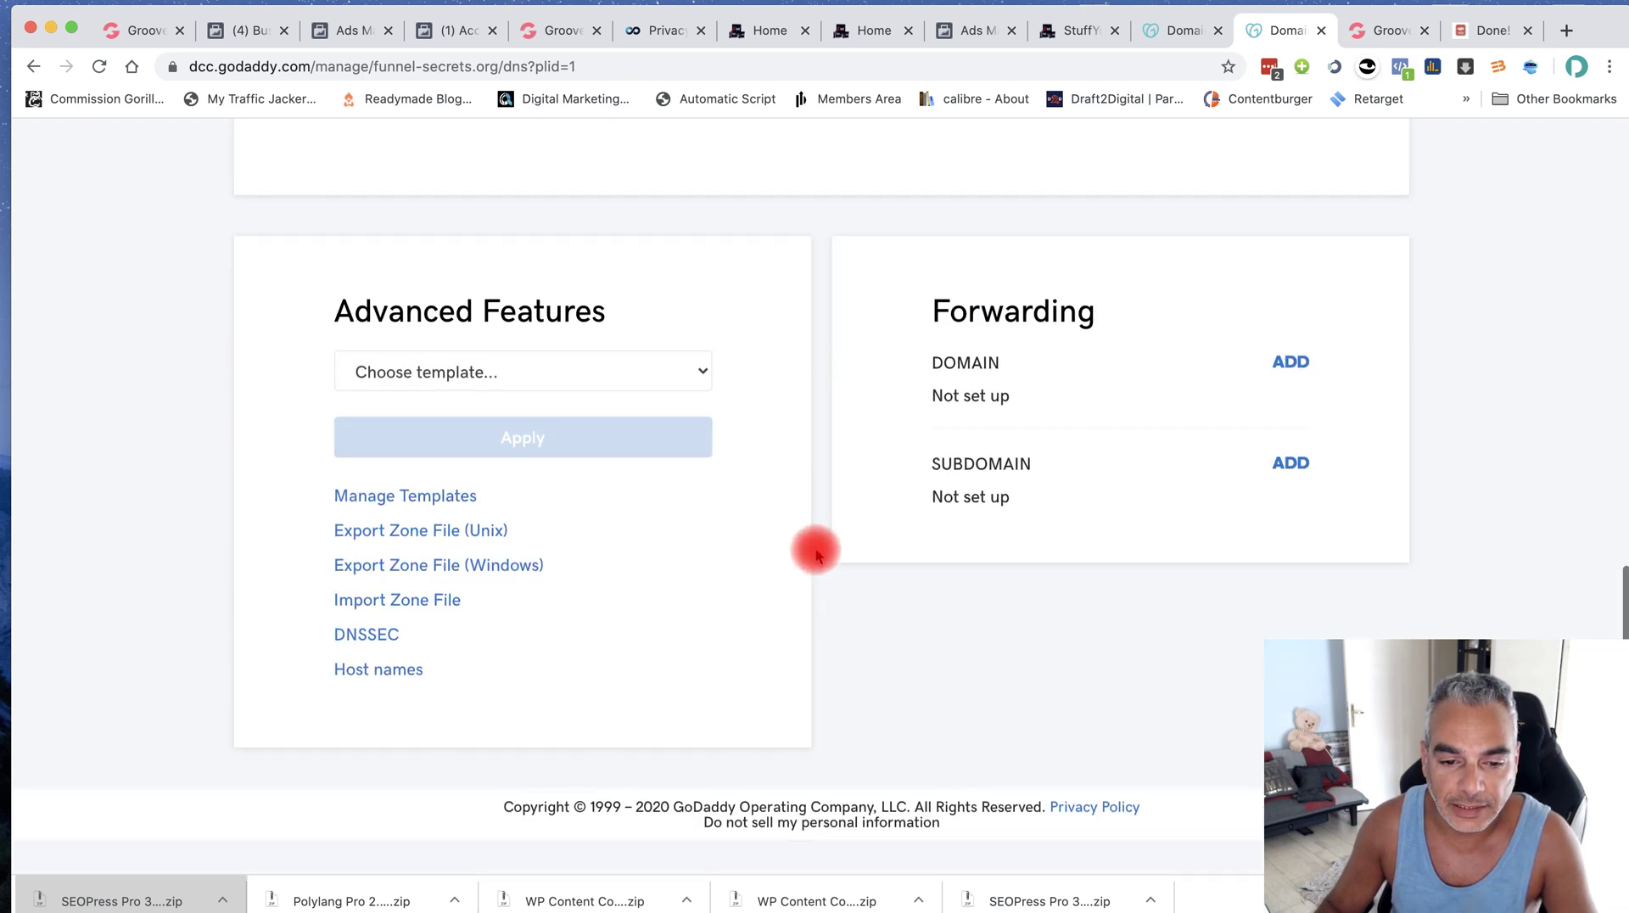
pyautogui.scroll(10, 814, 549)
pyautogui.moveTo(310, 355); pyautogui.dragTo(263, 349)
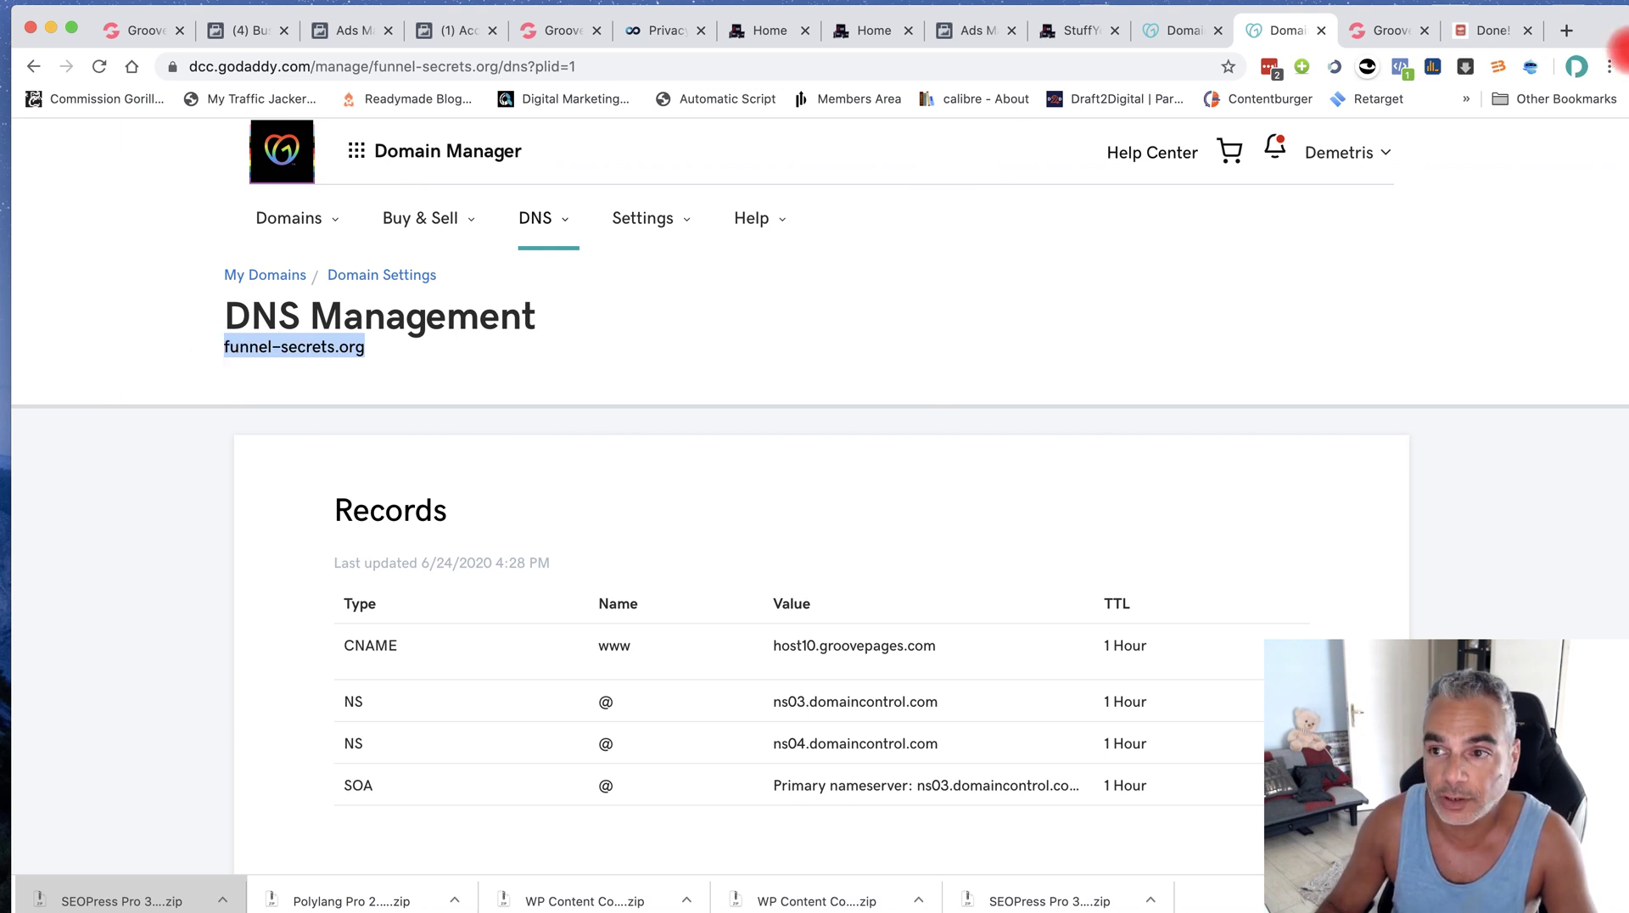
pyautogui.click(1609, 71)
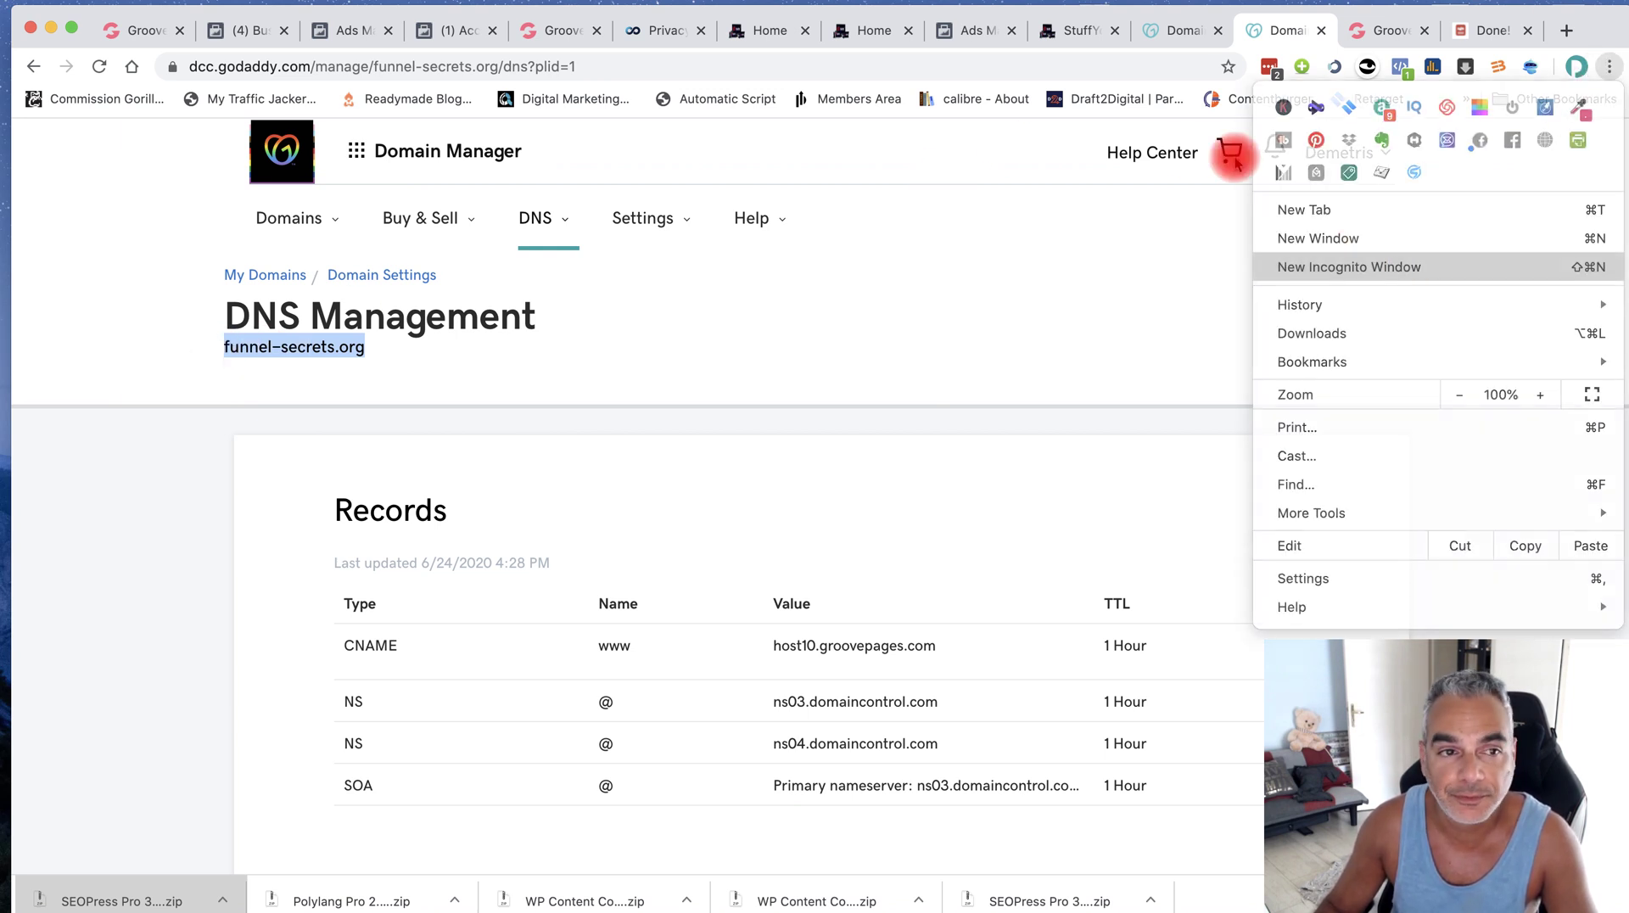
pyautogui.click(1192, 157)
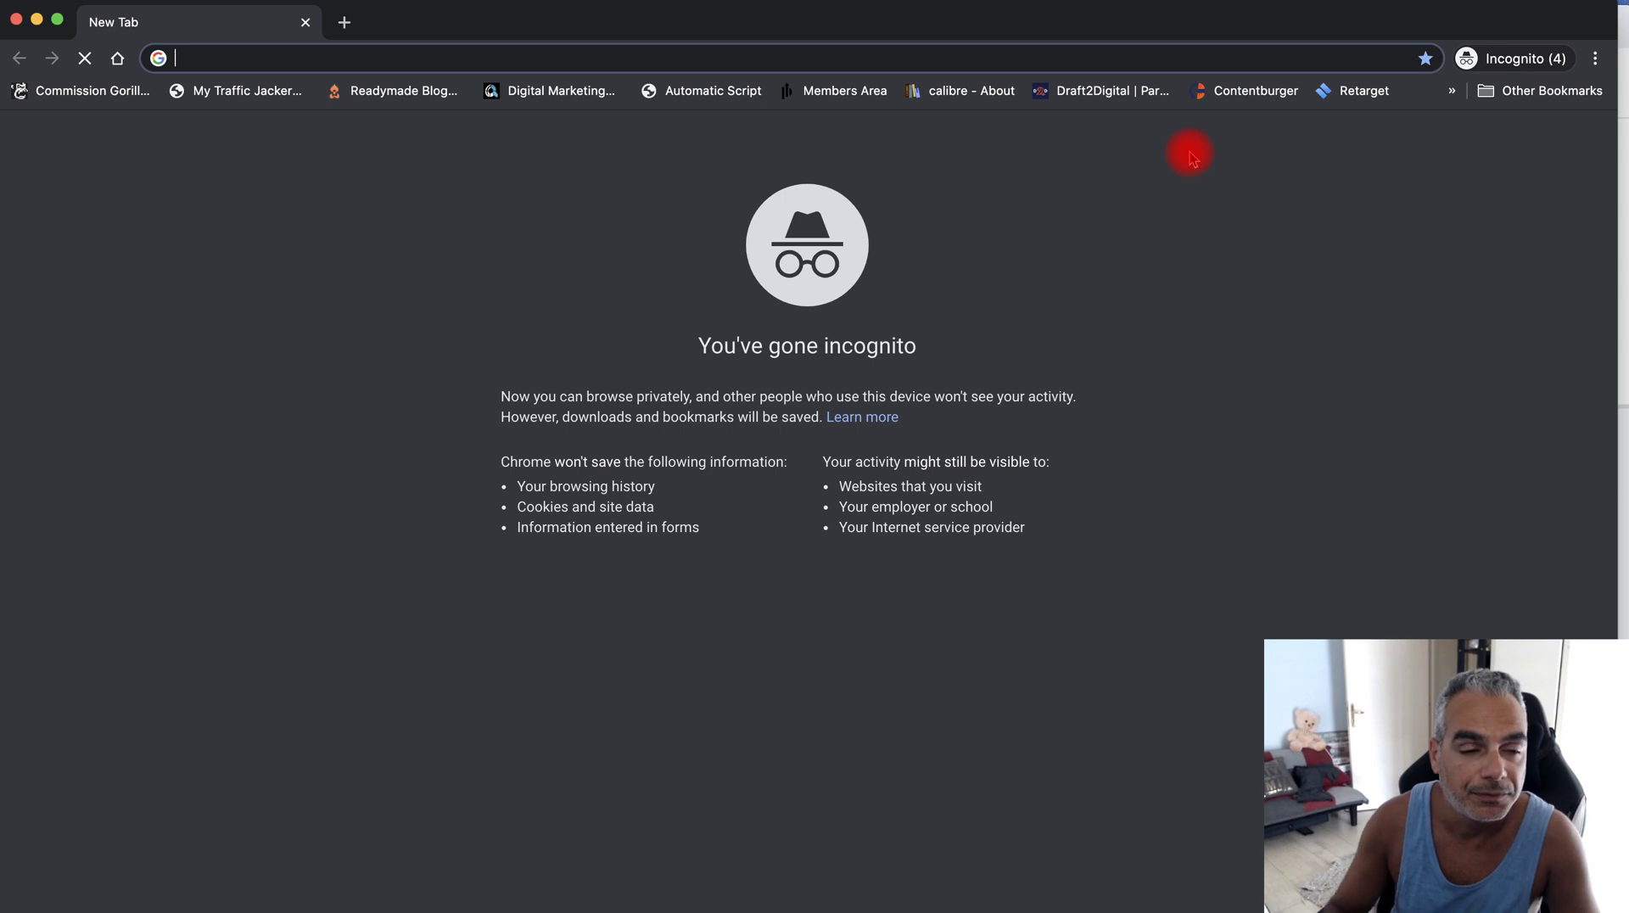
pyautogui.write('funnel-secrets.org')
pyautogui.press('Return')
pyautogui.press('Return')
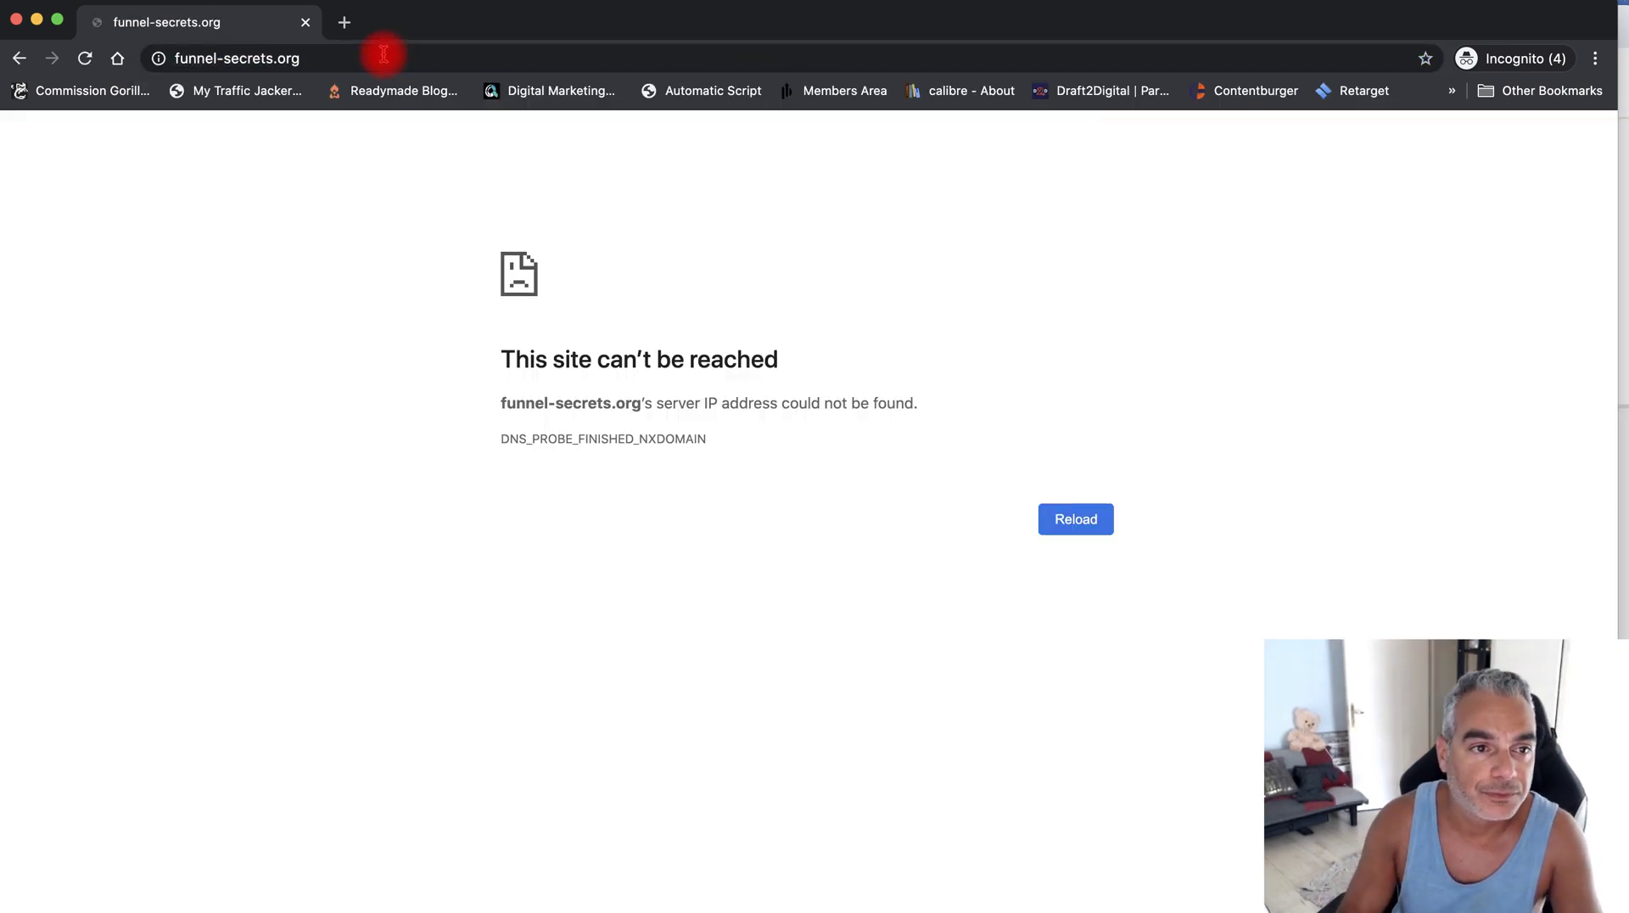
pyautogui.click(176, 57)
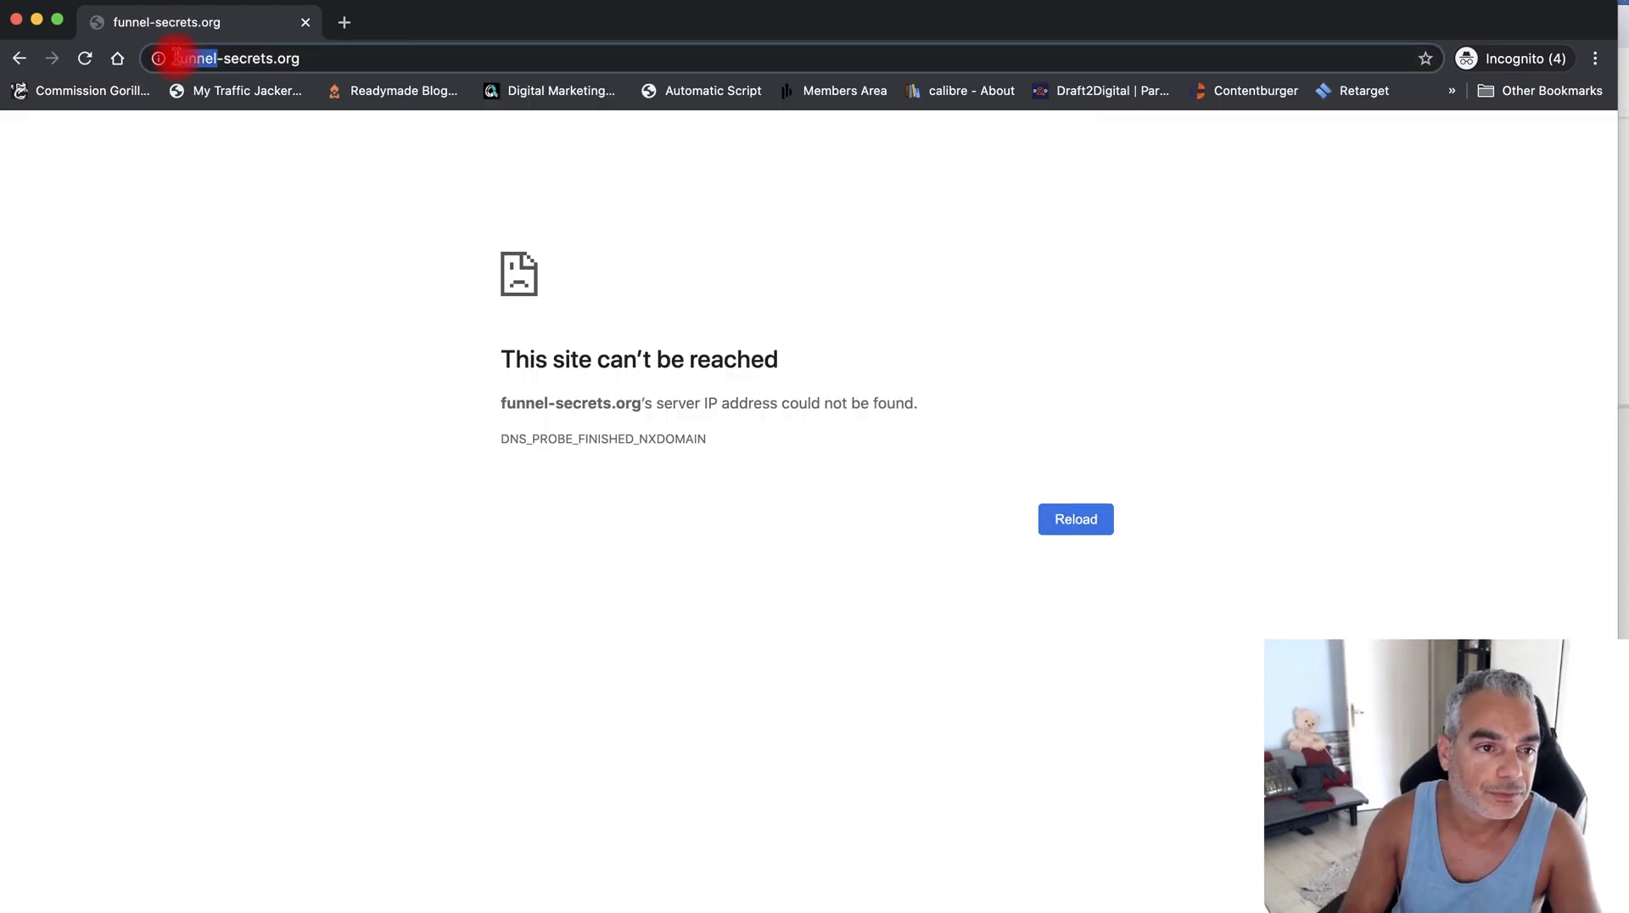
pyautogui.write('www.')
pyautogui.press('Return')
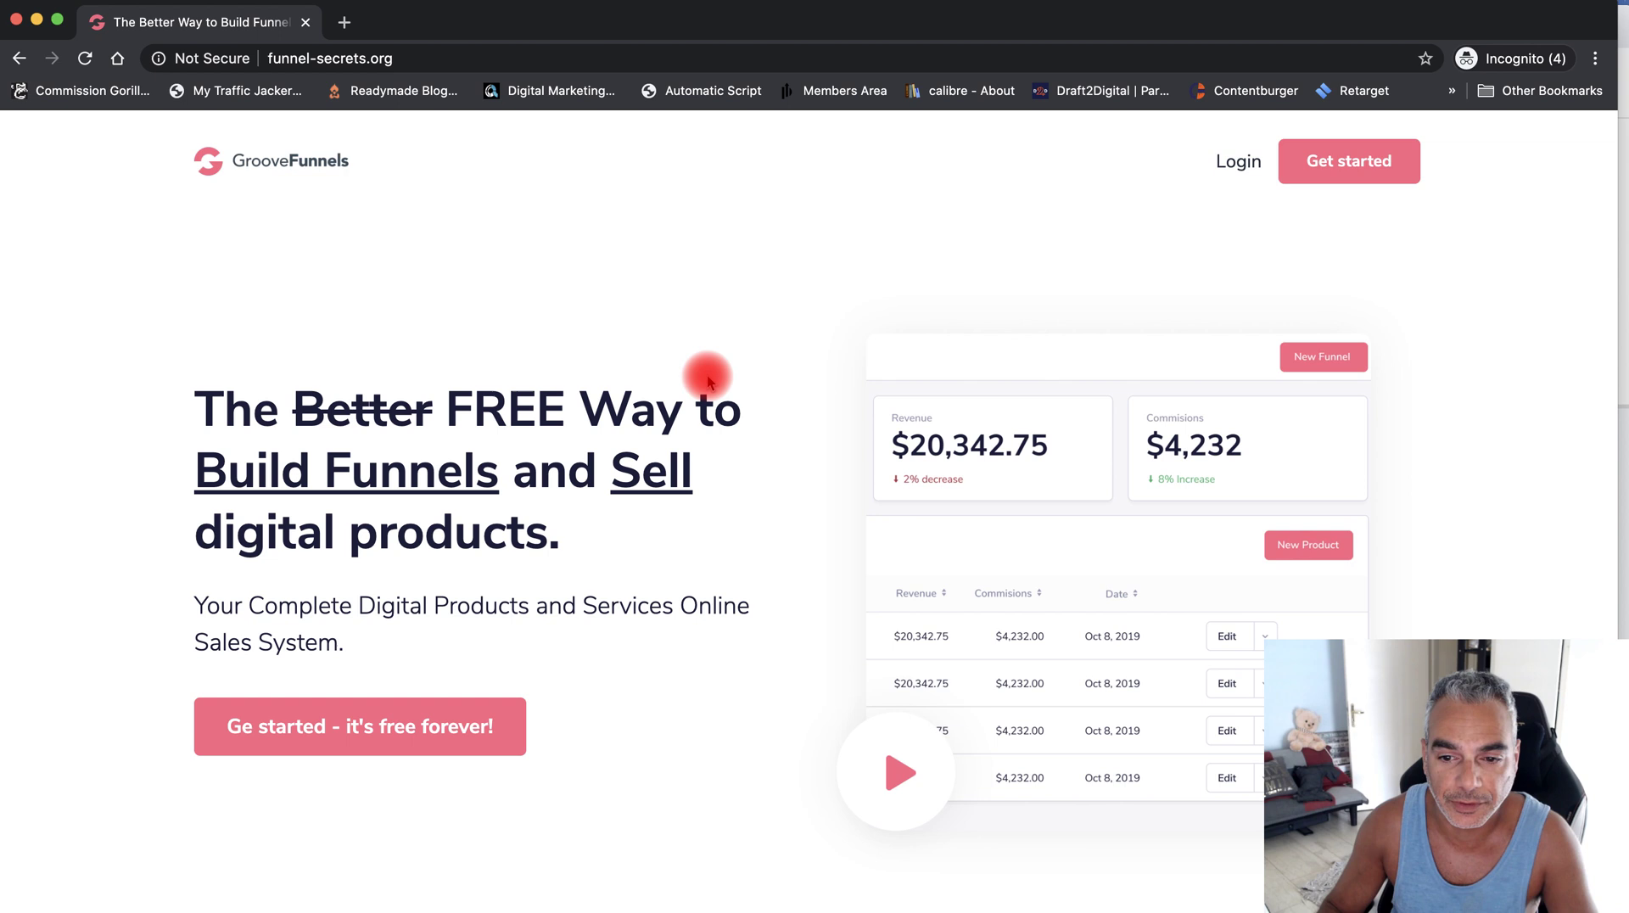
# Test the site's Get started link in a new window, close it, and move the incognito window aside
pyautogui.click(479, 62)
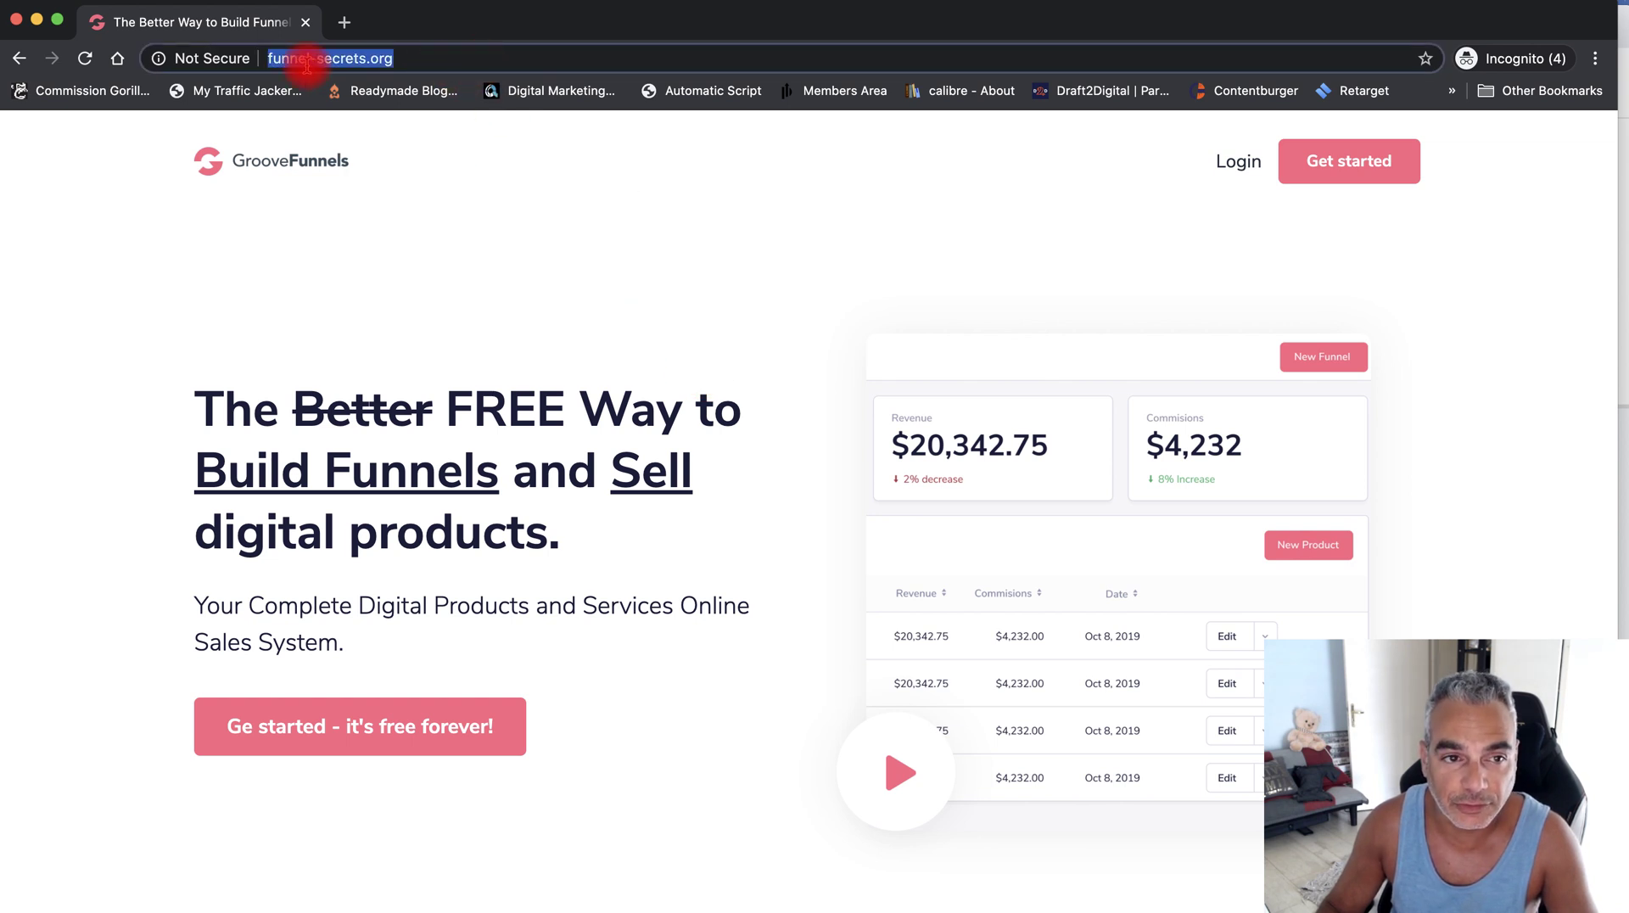
pyautogui.rightClick(345, 56)
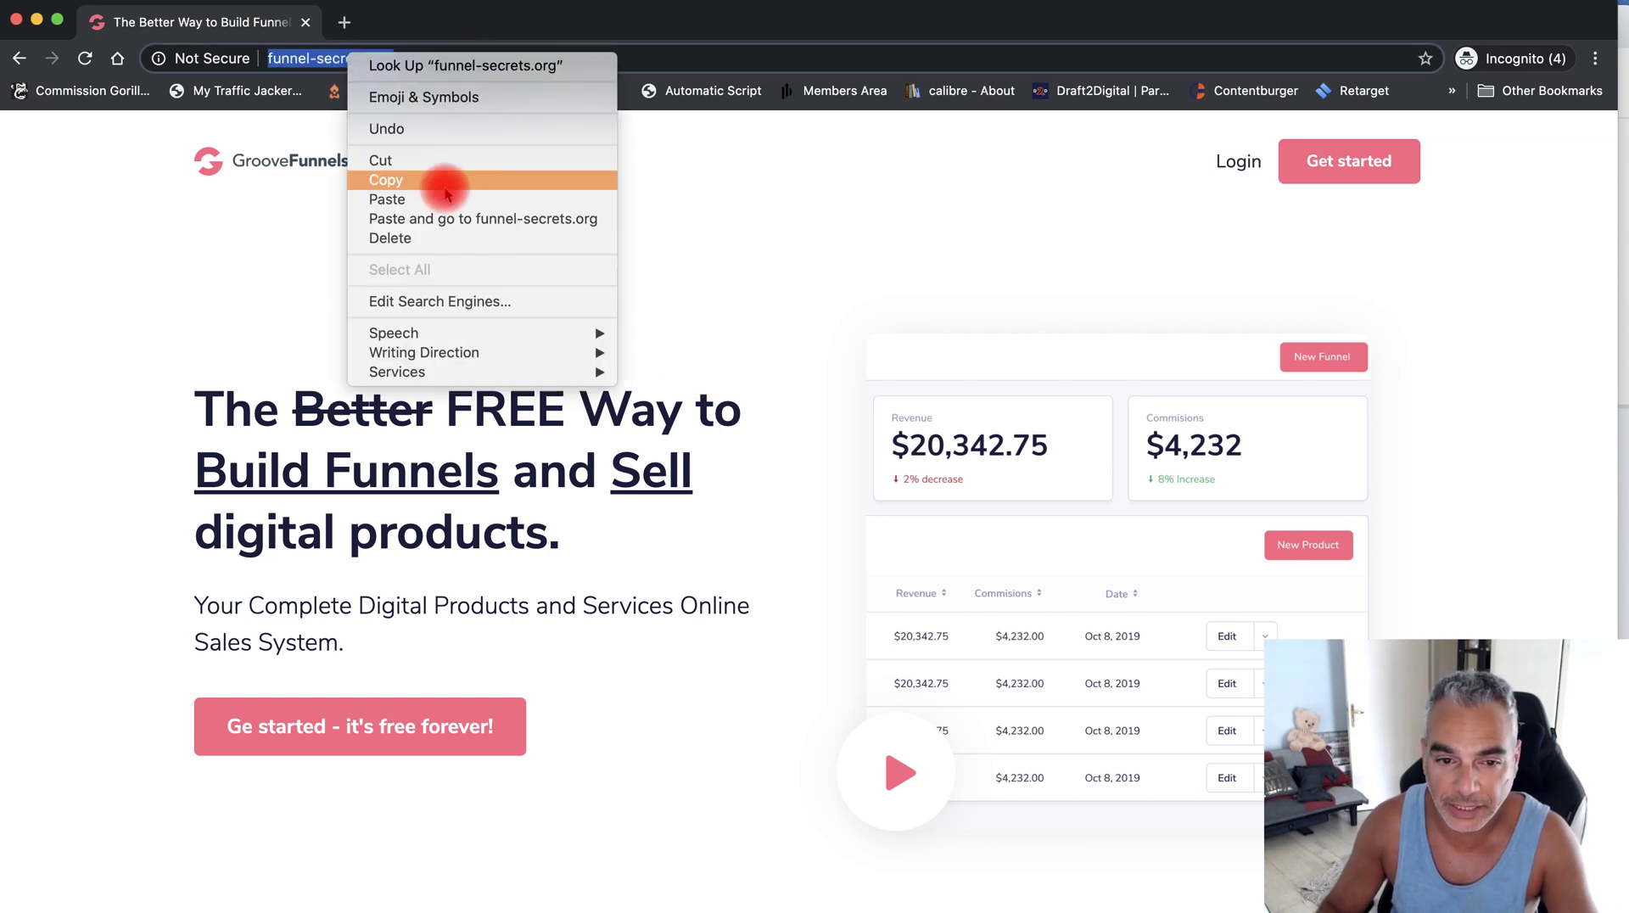
pyautogui.moveTo(151, 678); pyautogui.dragTo(339, 732)
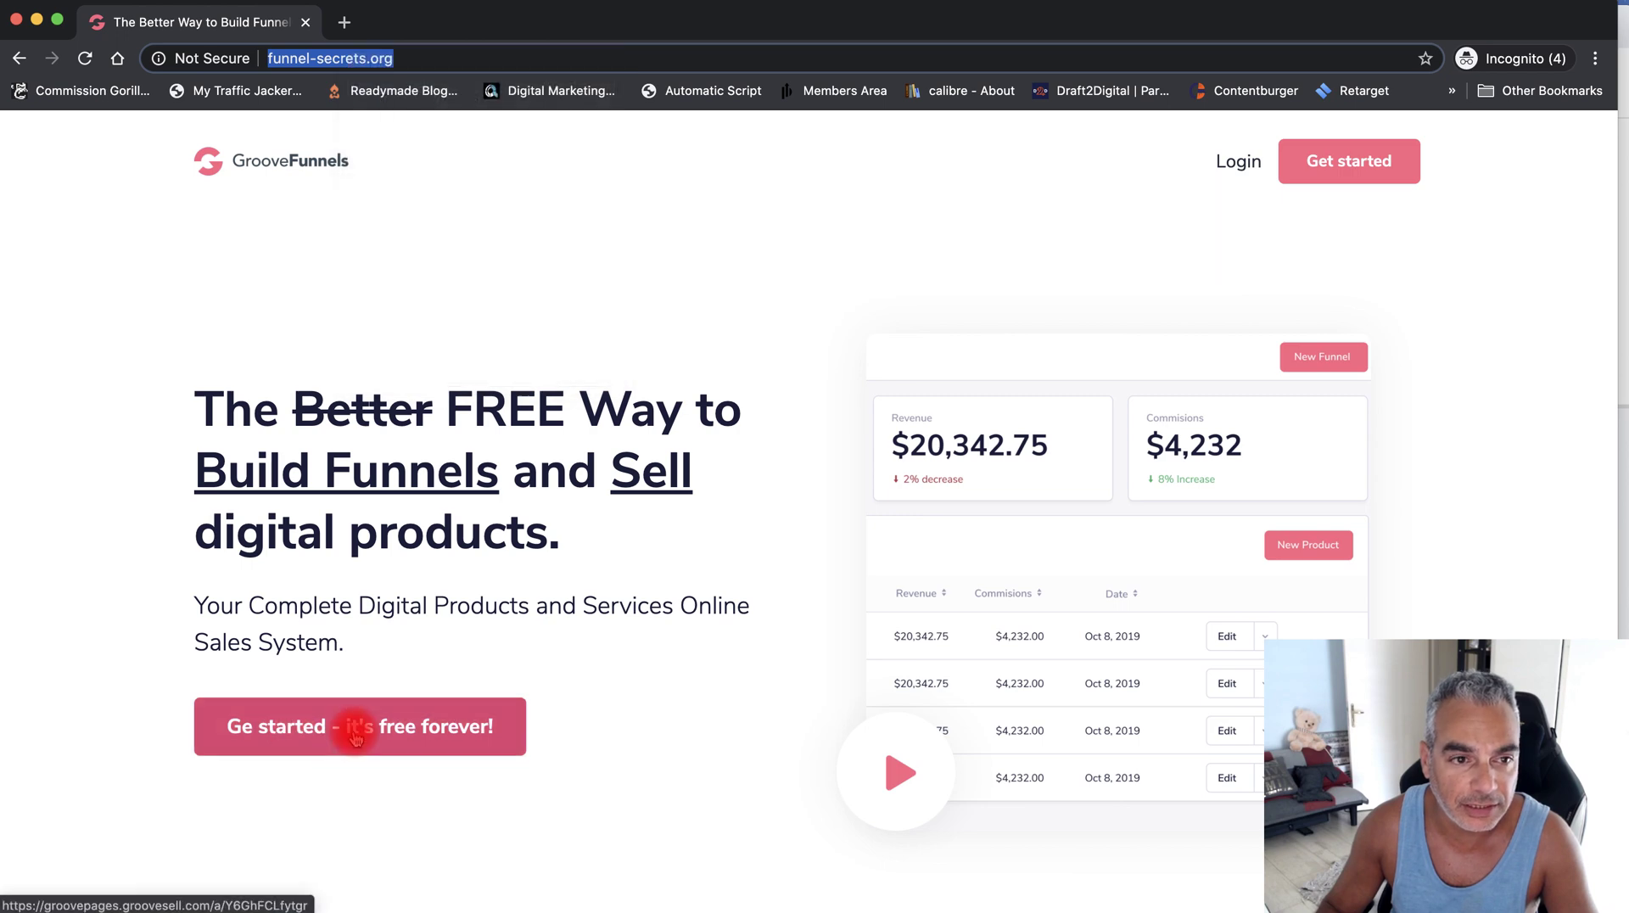
pyautogui.rightClick(350, 736)
pyautogui.click(447, 672)
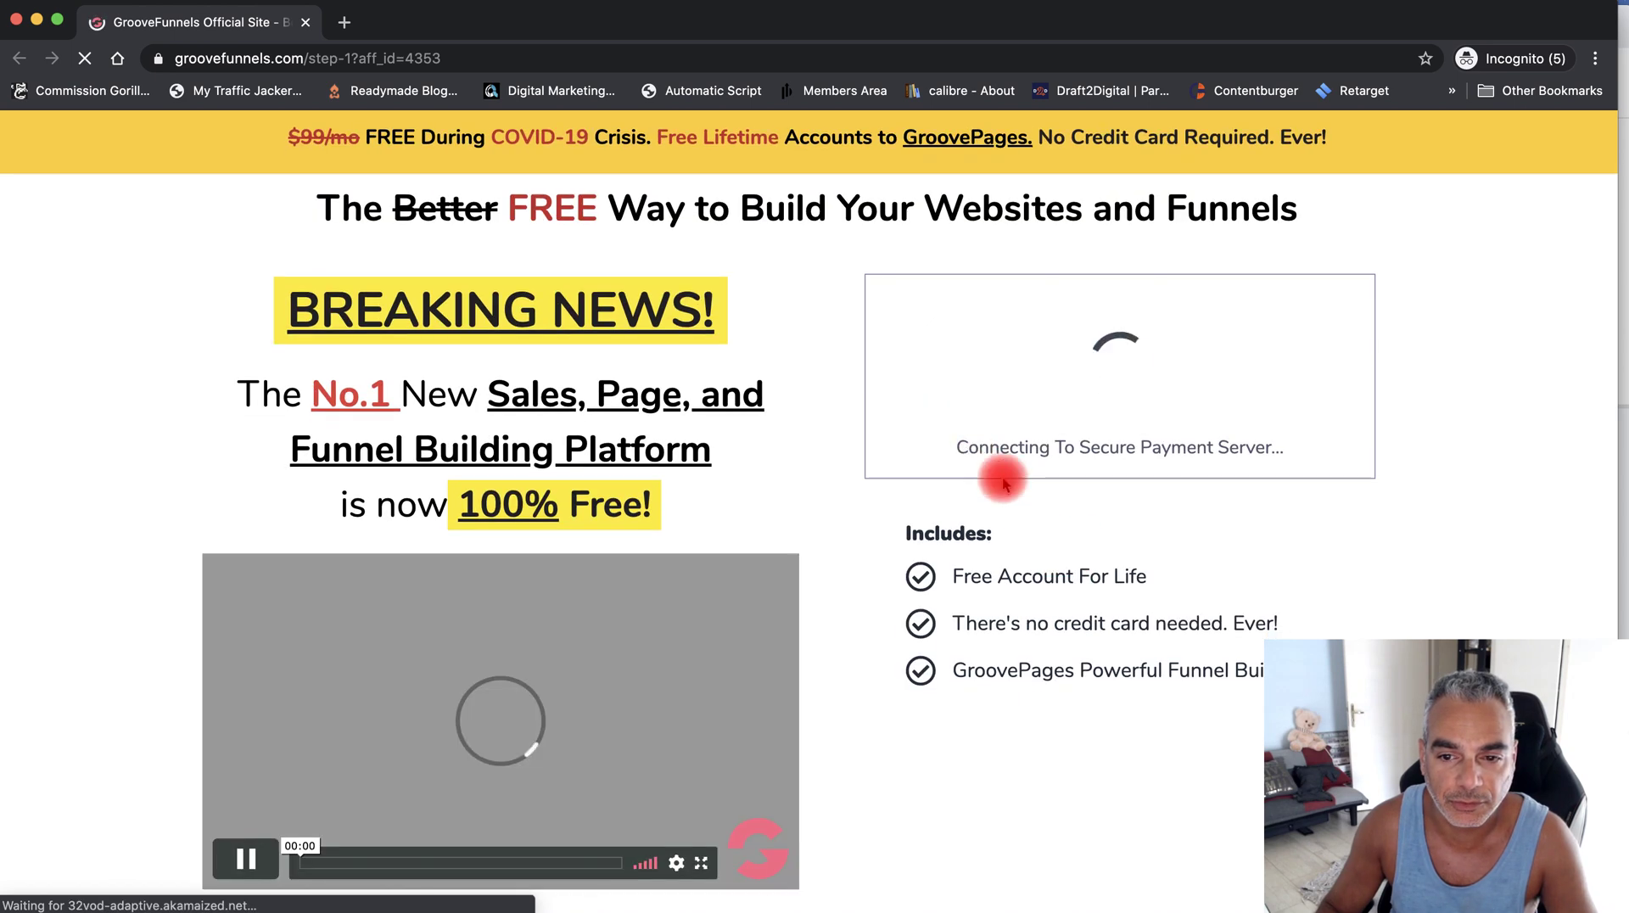
pyautogui.moveTo(418, 29); pyautogui.dragTo(531, 61)
pyautogui.press('super+w')
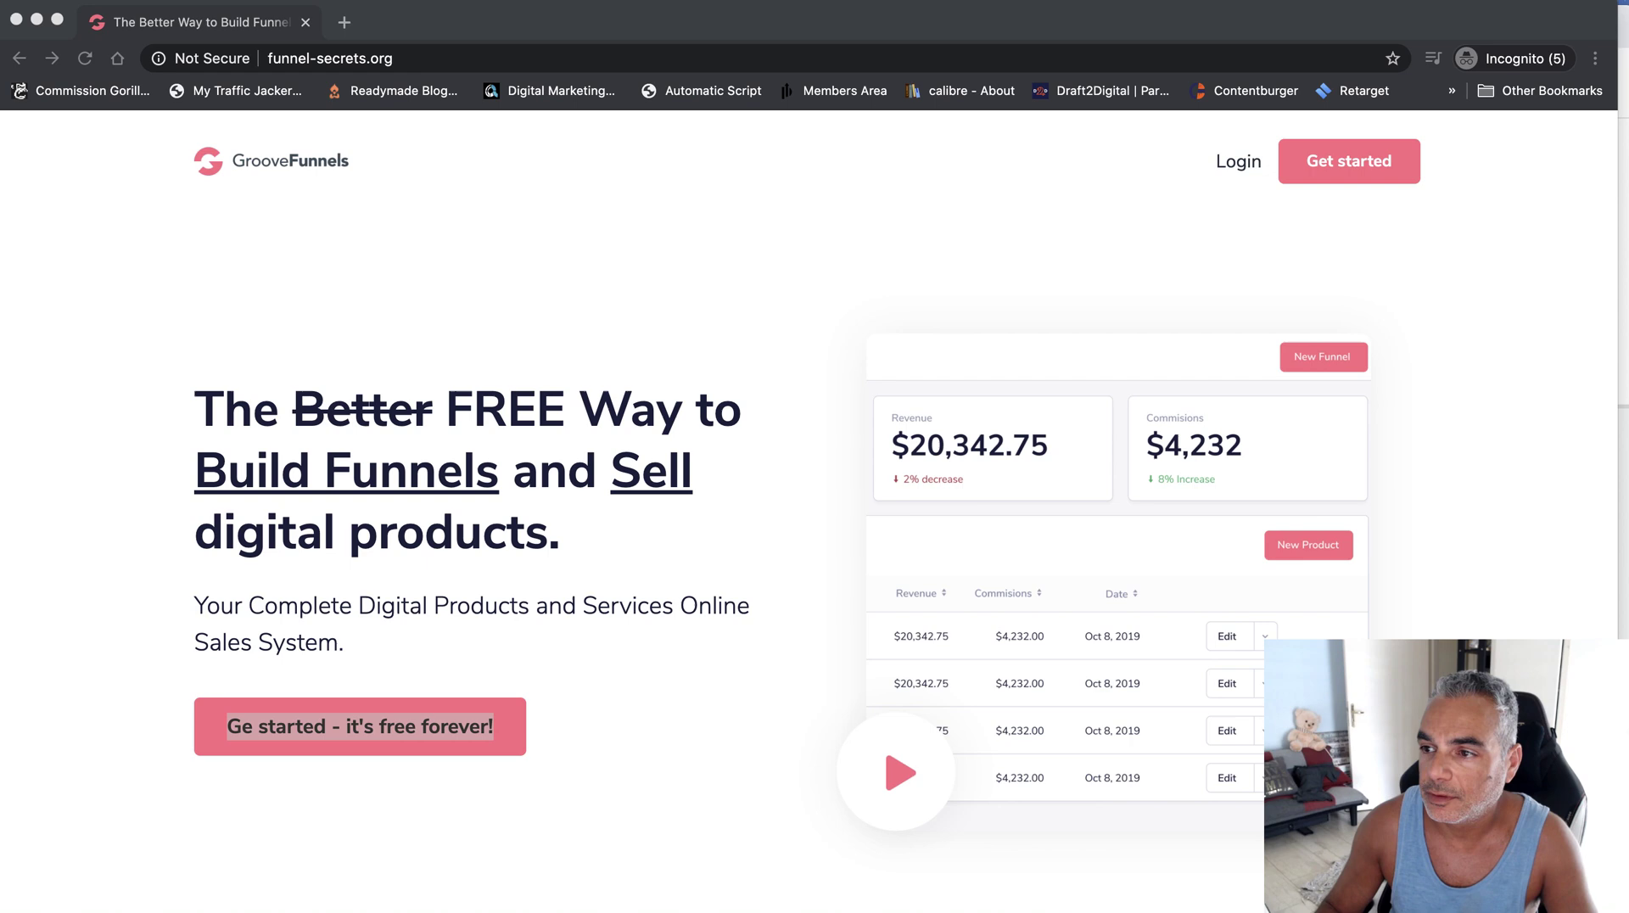
pyautogui.press('super+l')
pyautogui.press('super+c')
pyautogui.moveTo(436, 19); pyautogui.dragTo(1493, 891)
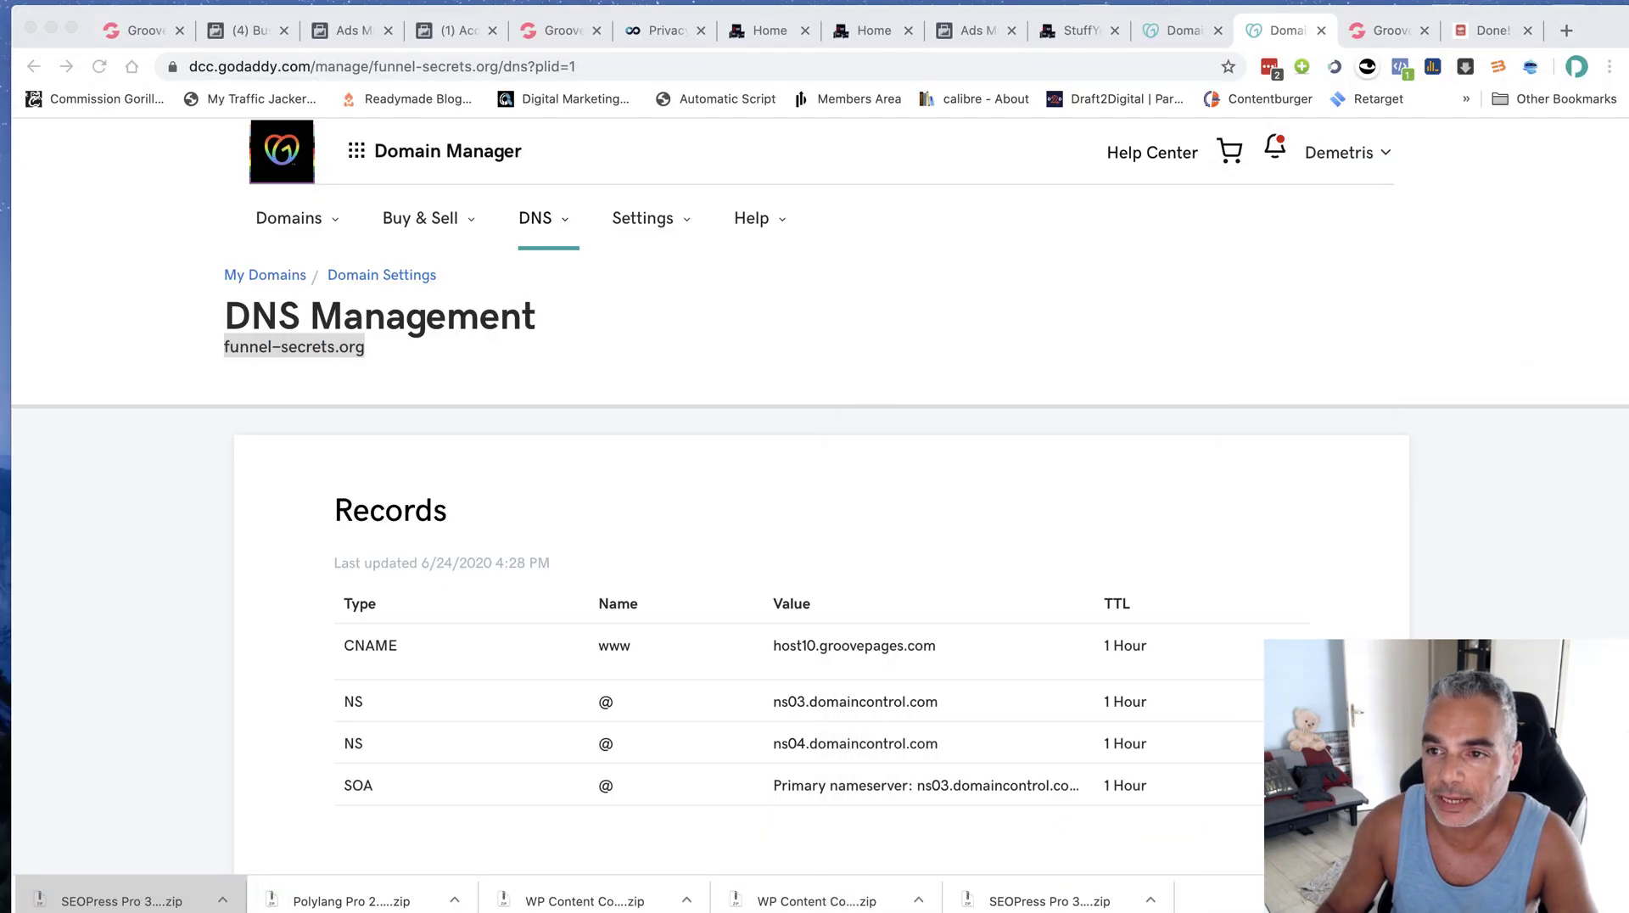
# Add funnel-secrets.org as a new site in the Cloudflare dashboard on the Free plan
pyautogui.click(1566, 31)
pyautogui.write('cloud')
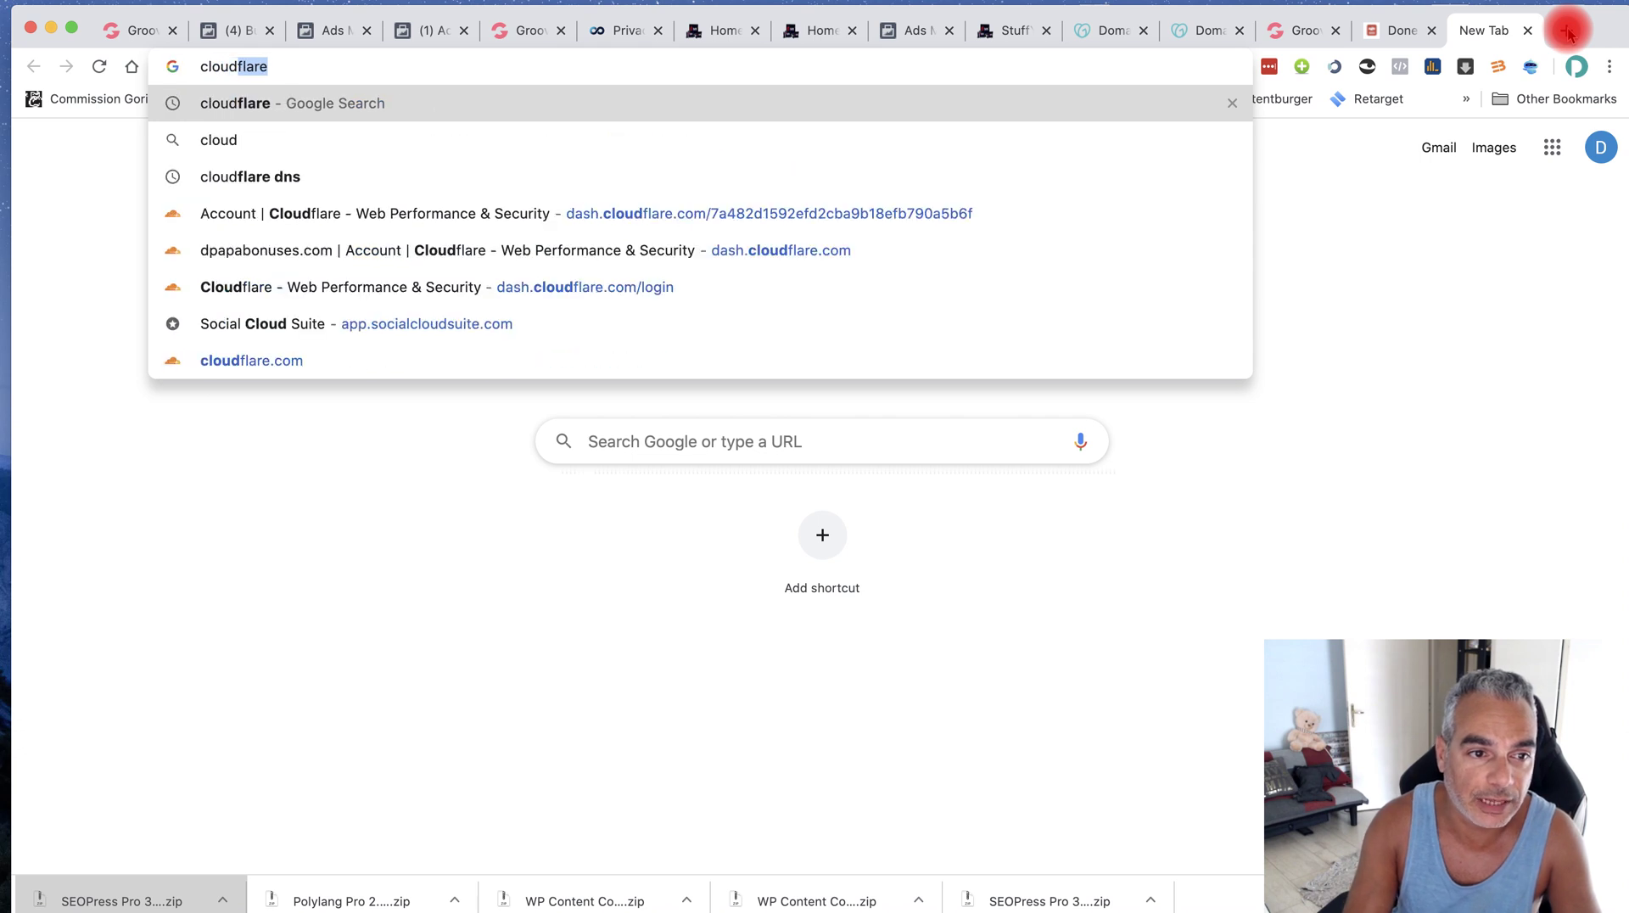
pyautogui.press('Down')
pyautogui.press('Down')
pyautogui.press('Down')
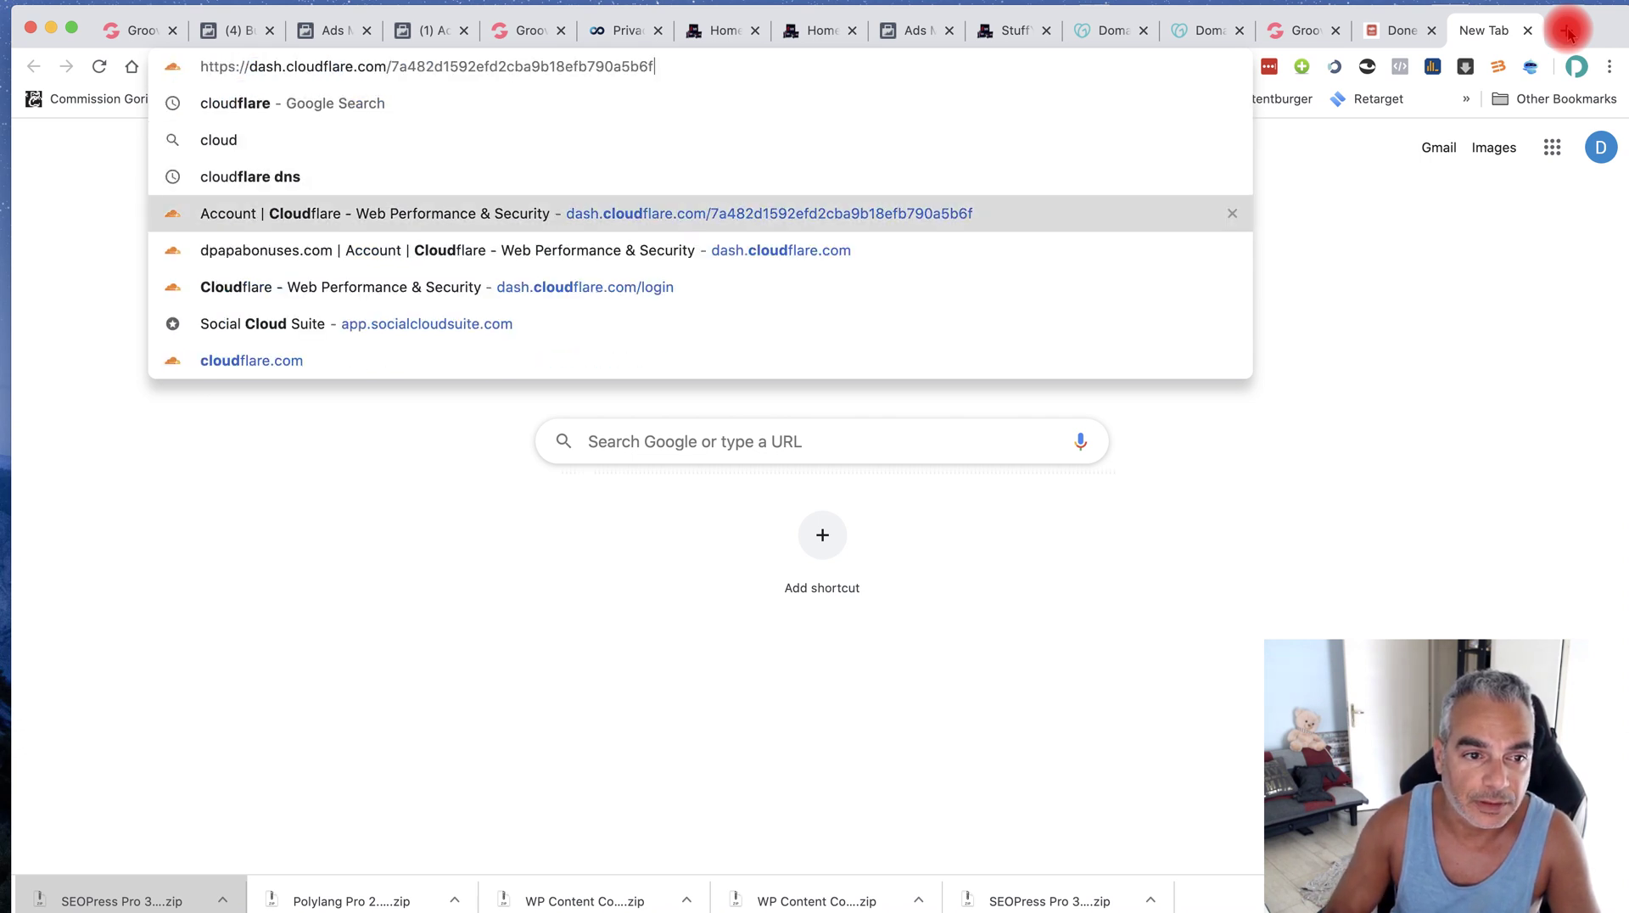
pyautogui.press('Return')
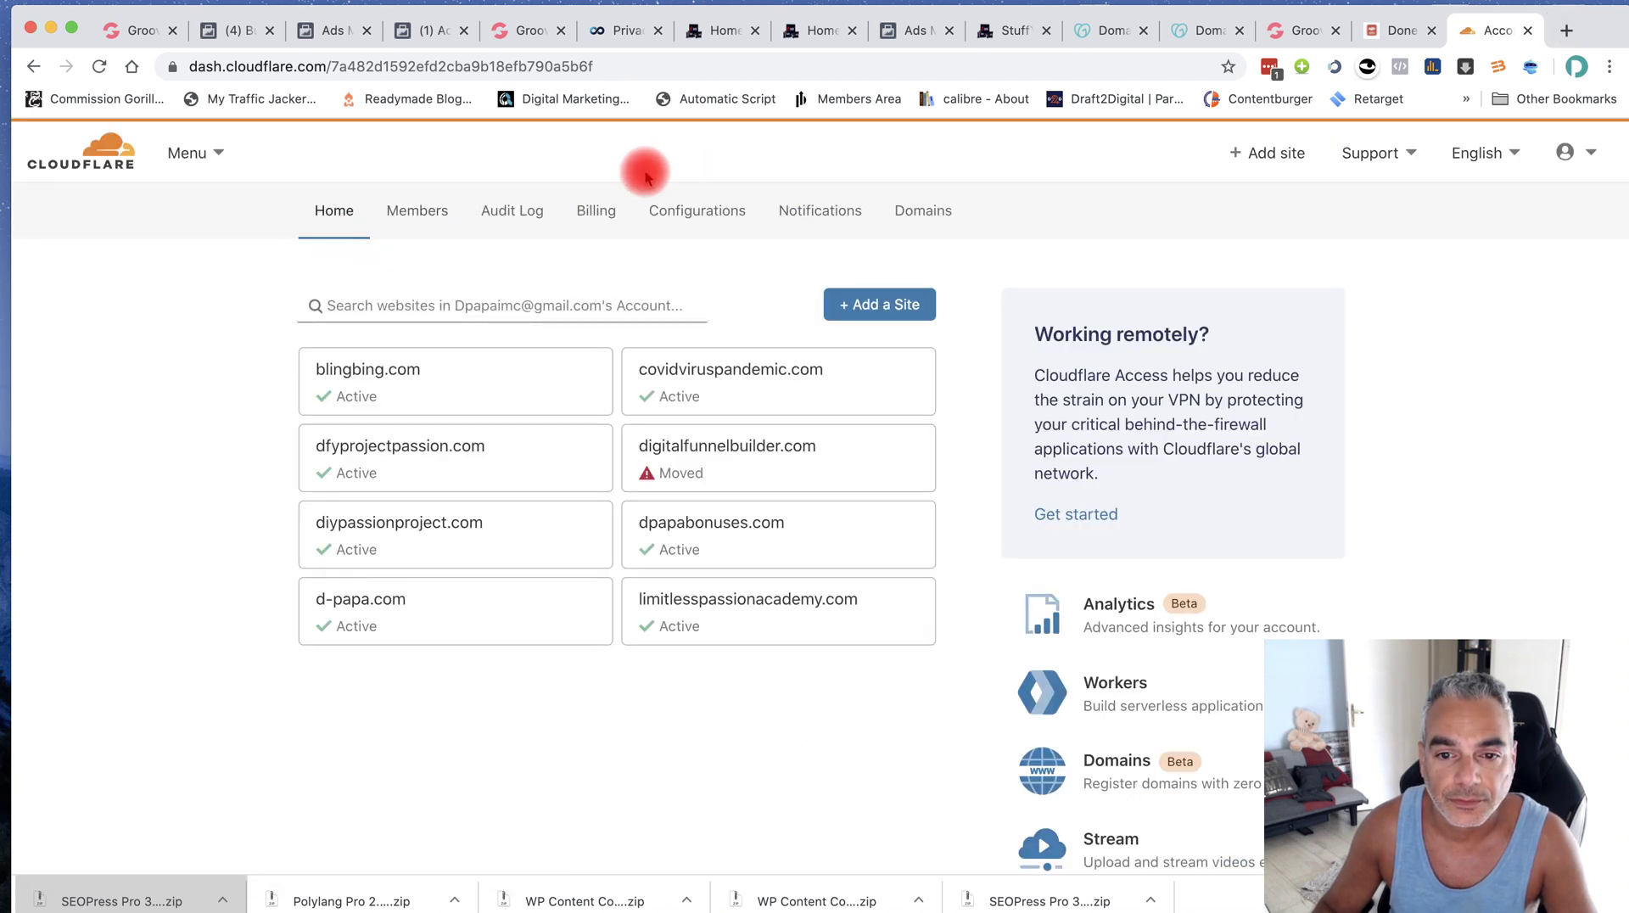
pyautogui.click(1276, 153)
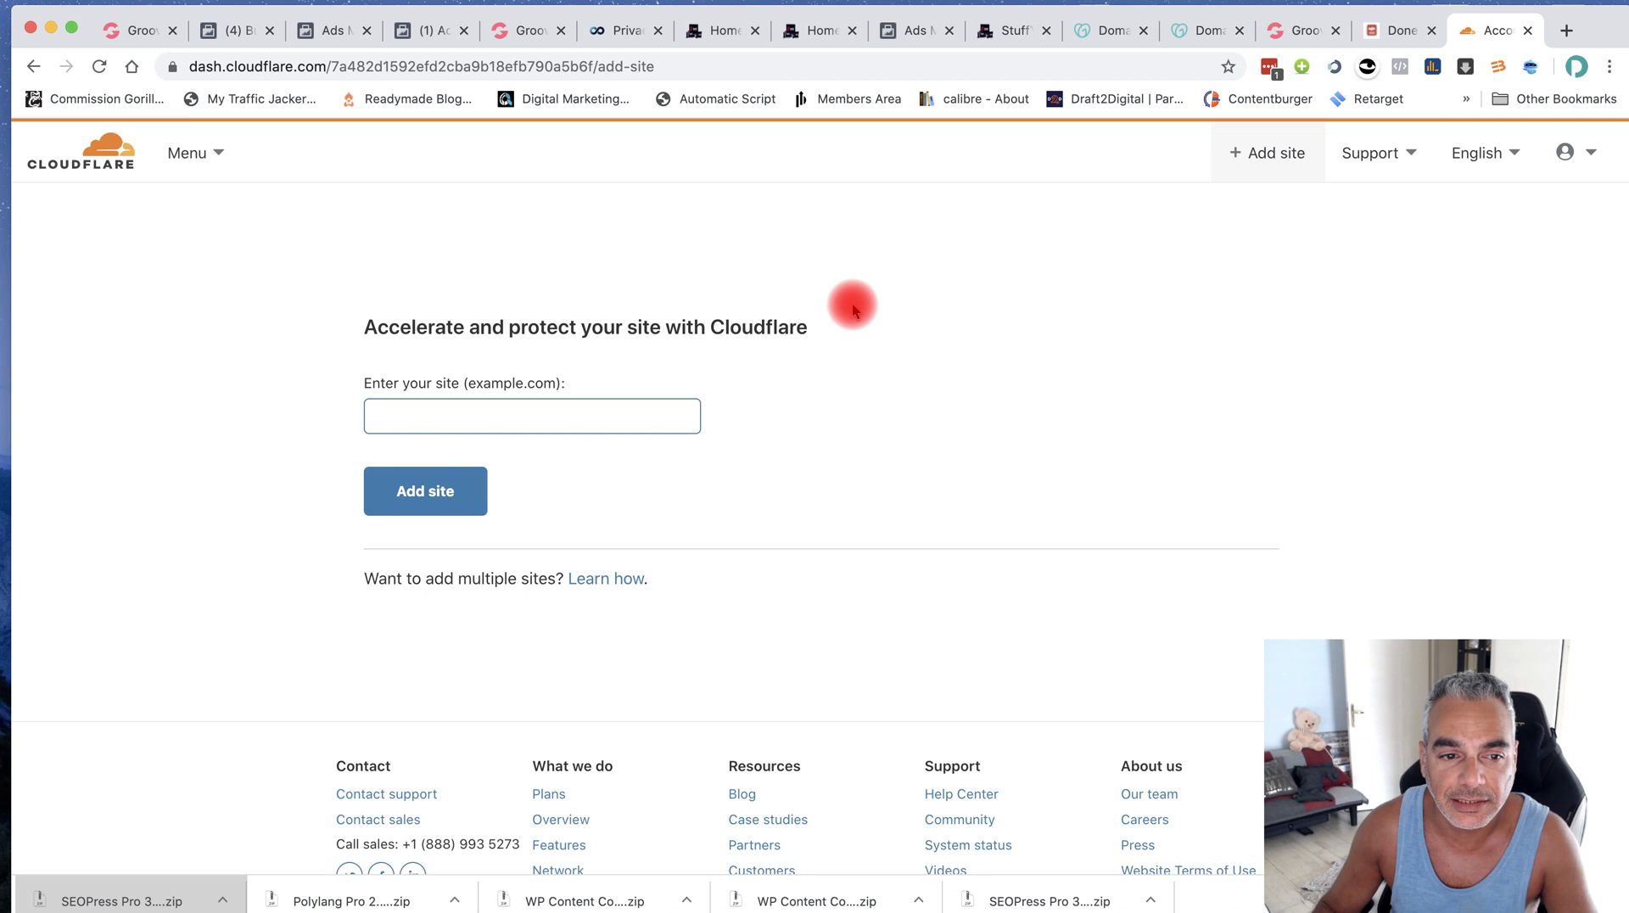
pyautogui.click(563, 409)
pyautogui.press('super+v')
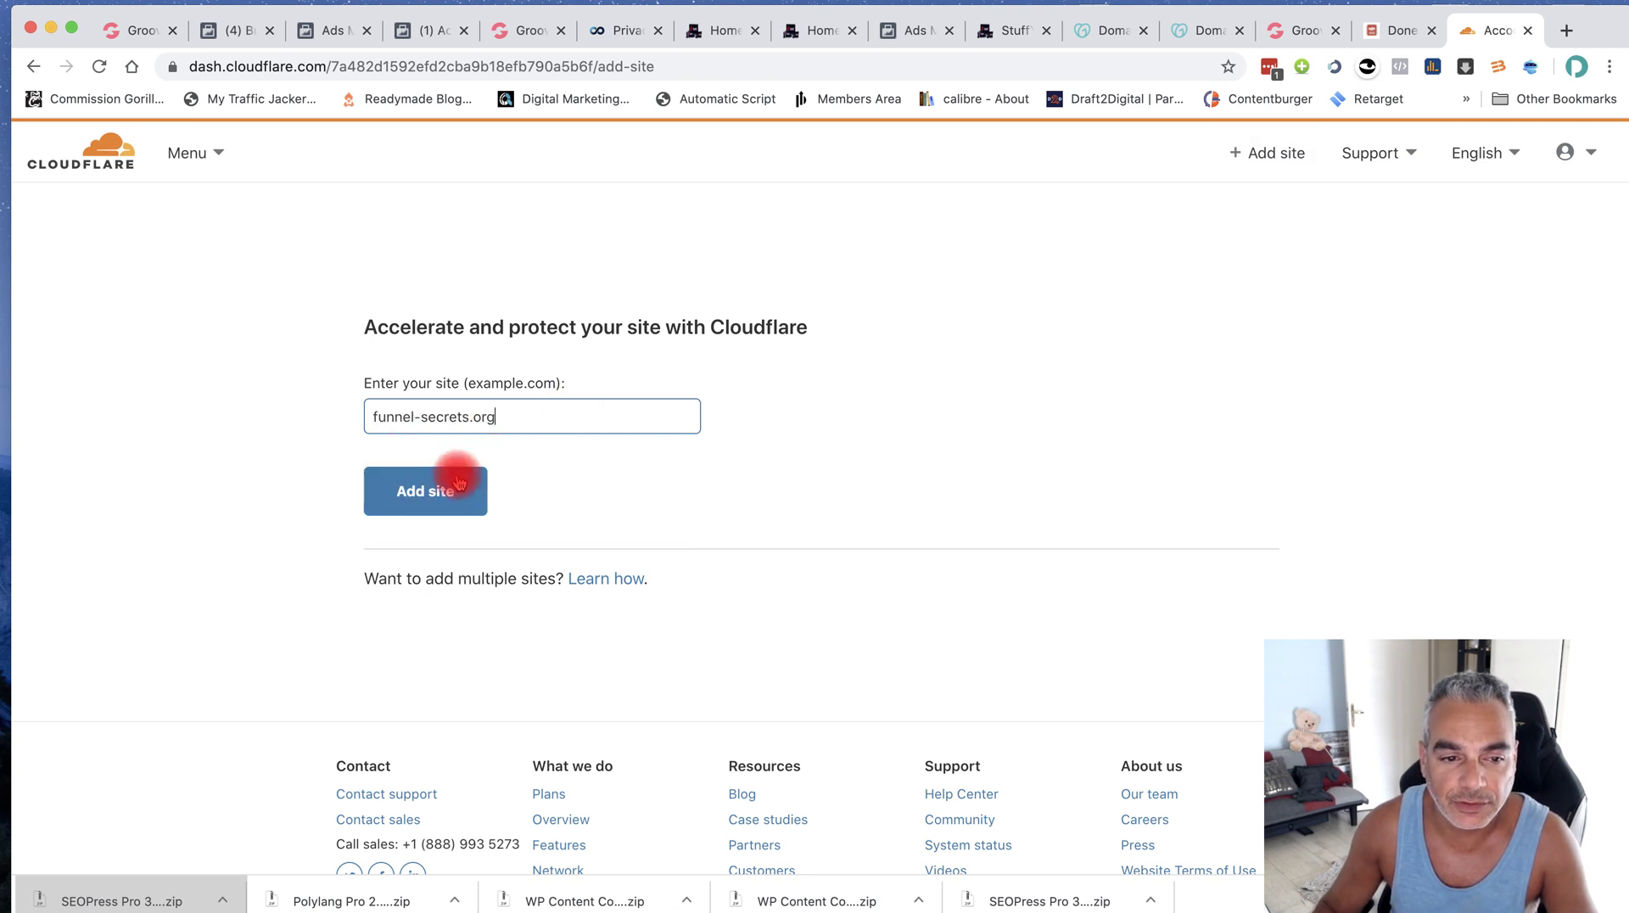
pyautogui.click(456, 485)
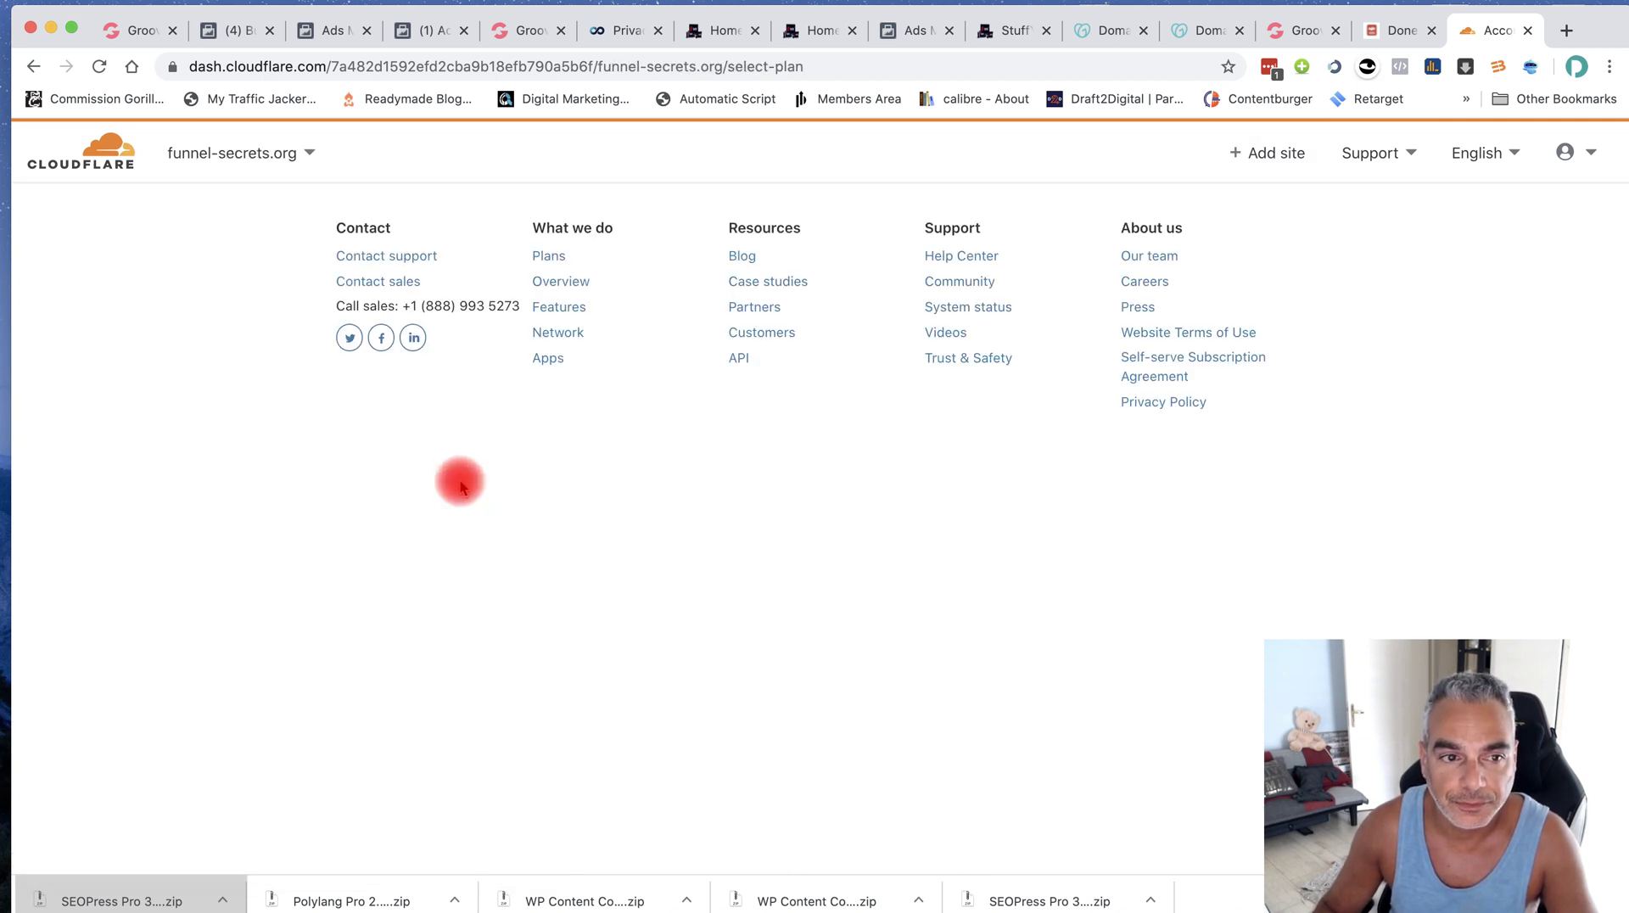
pyautogui.click(431, 543)
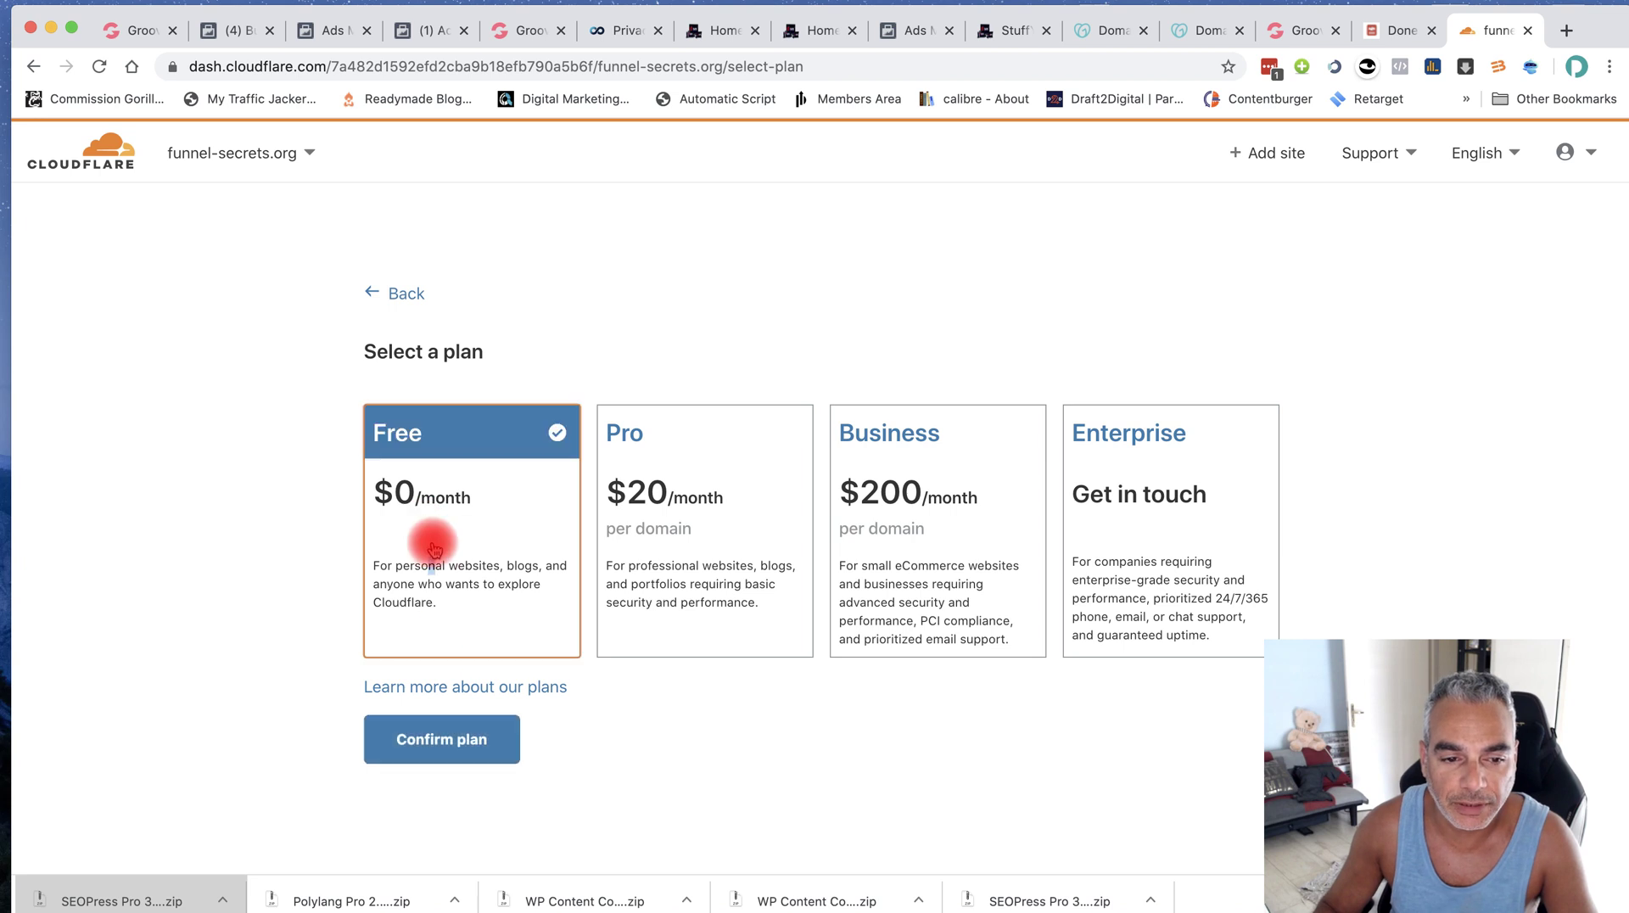
pyautogui.click(450, 740)
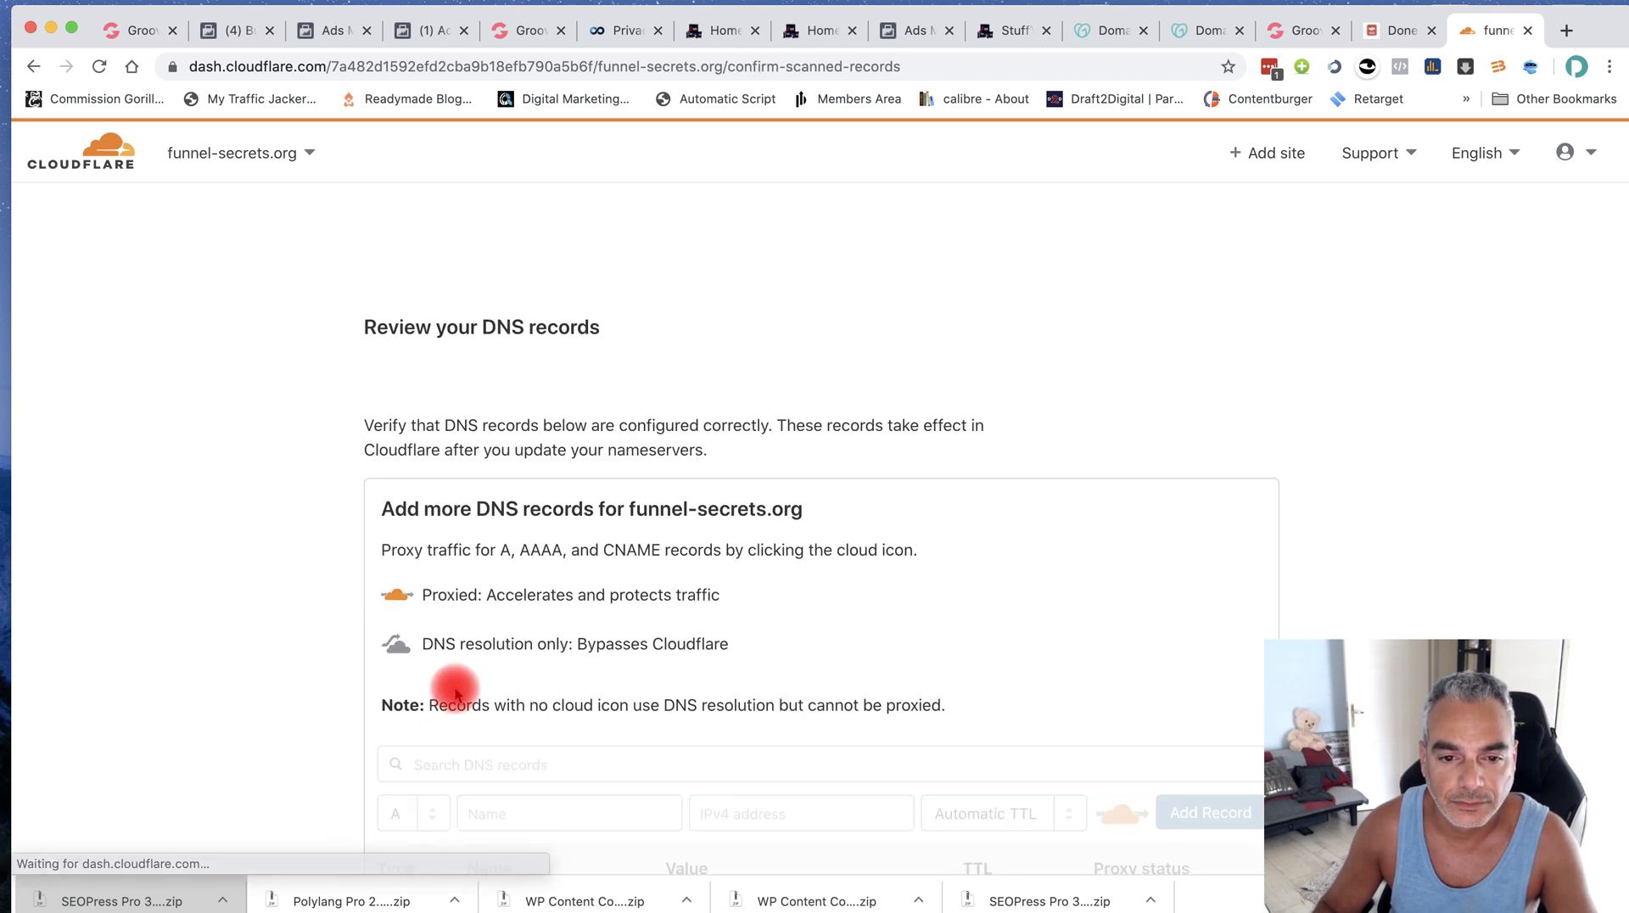
# Accept the scanned DNS records and copy the first nameserver hera.ns.cloudflare.com
pyautogui.scroll(-5, 560, 551)
pyautogui.scroll(-3, 559, 654)
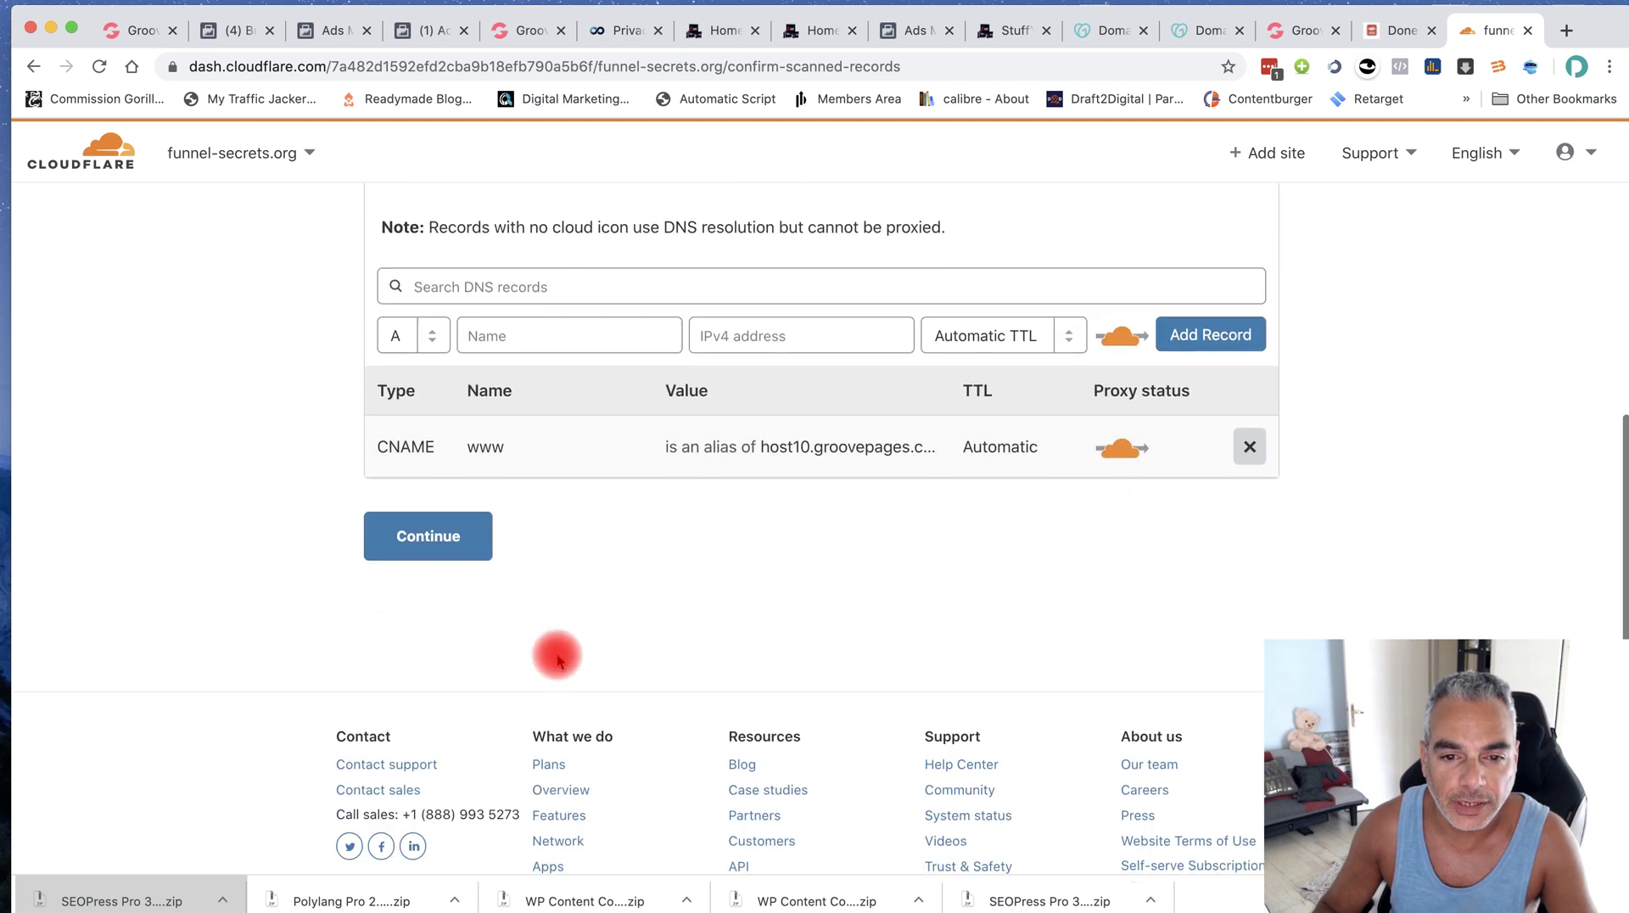
pyautogui.scroll(4, 553, 654)
pyautogui.scroll(-2, 433, 520)
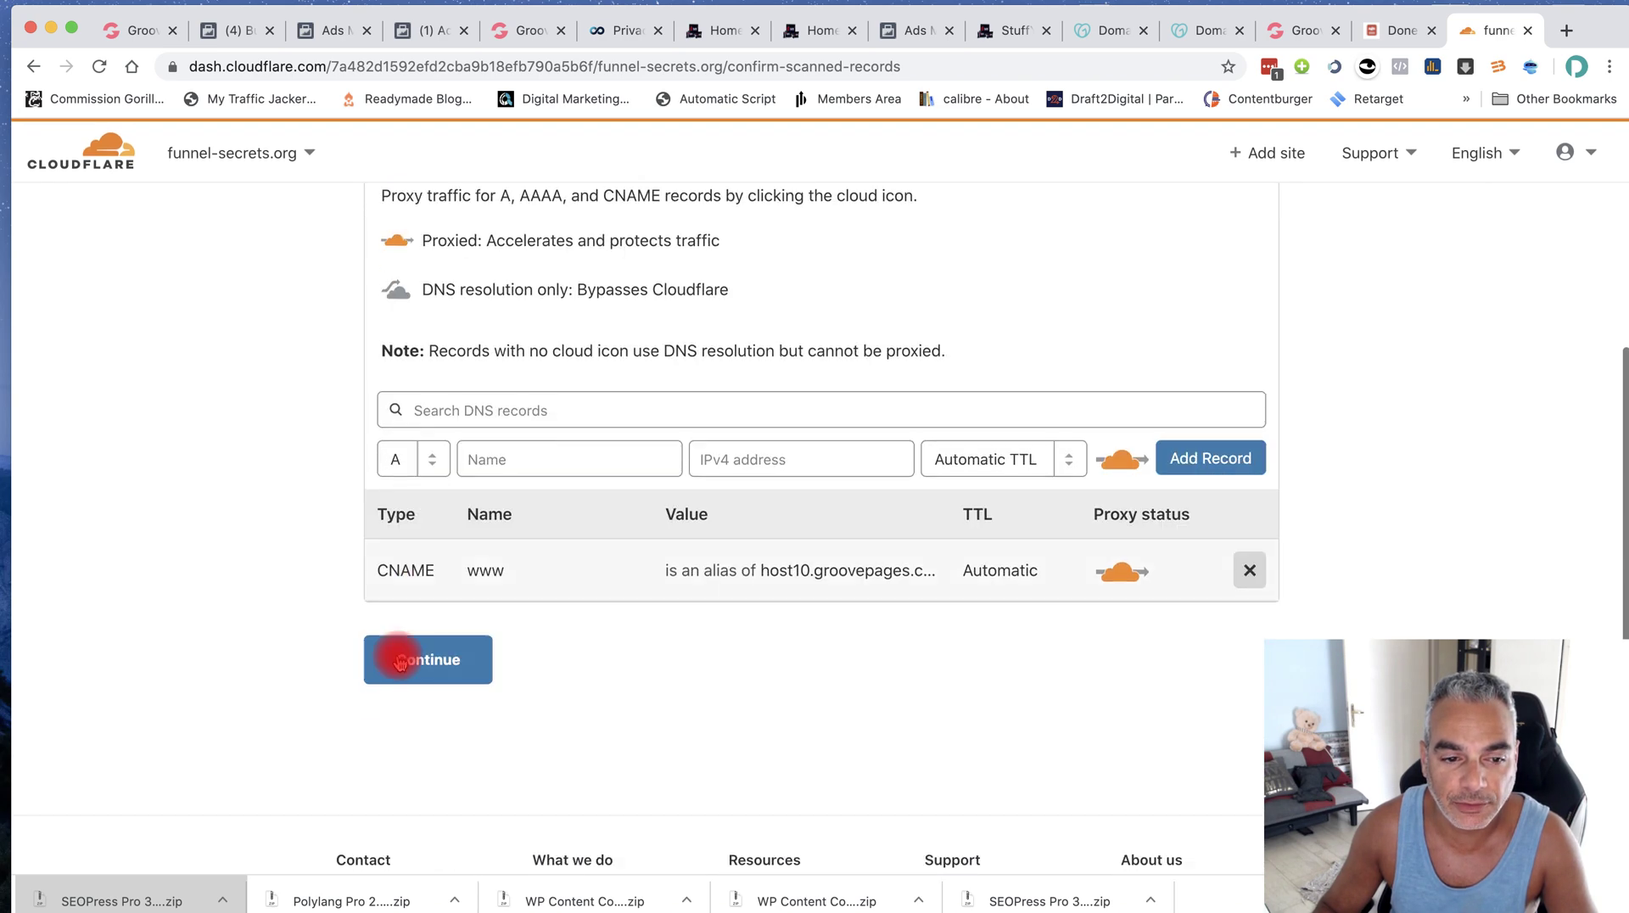
pyautogui.click(419, 657)
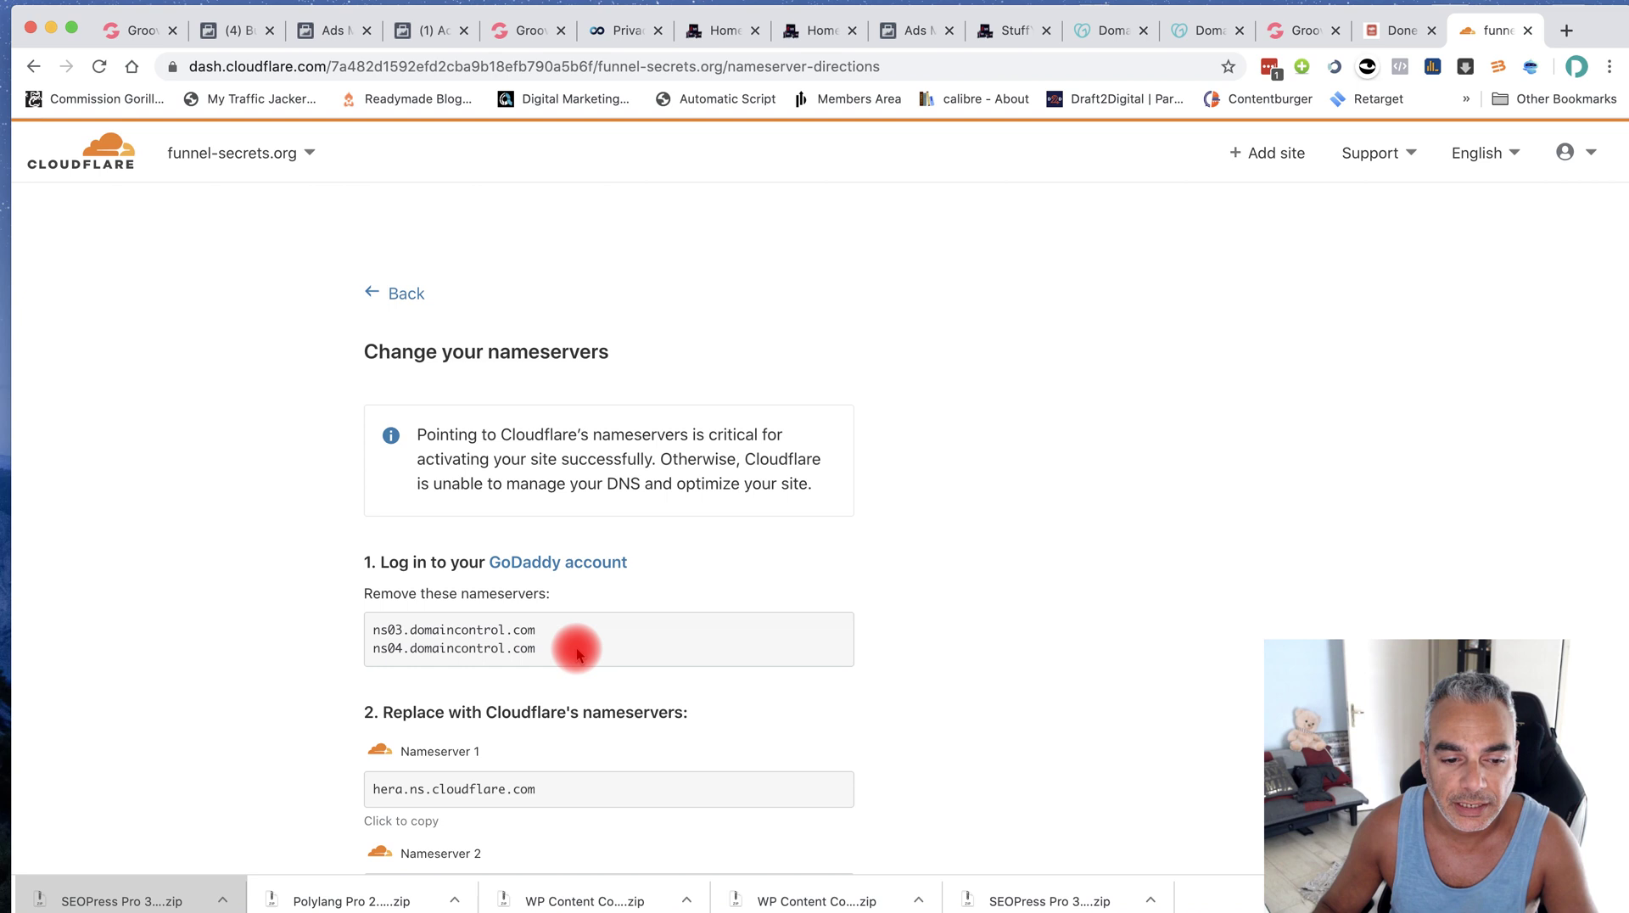
pyautogui.scroll(-3, 570, 651)
pyautogui.doubleClick(526, 540)
pyautogui.click(413, 532)
pyautogui.press('super+c')
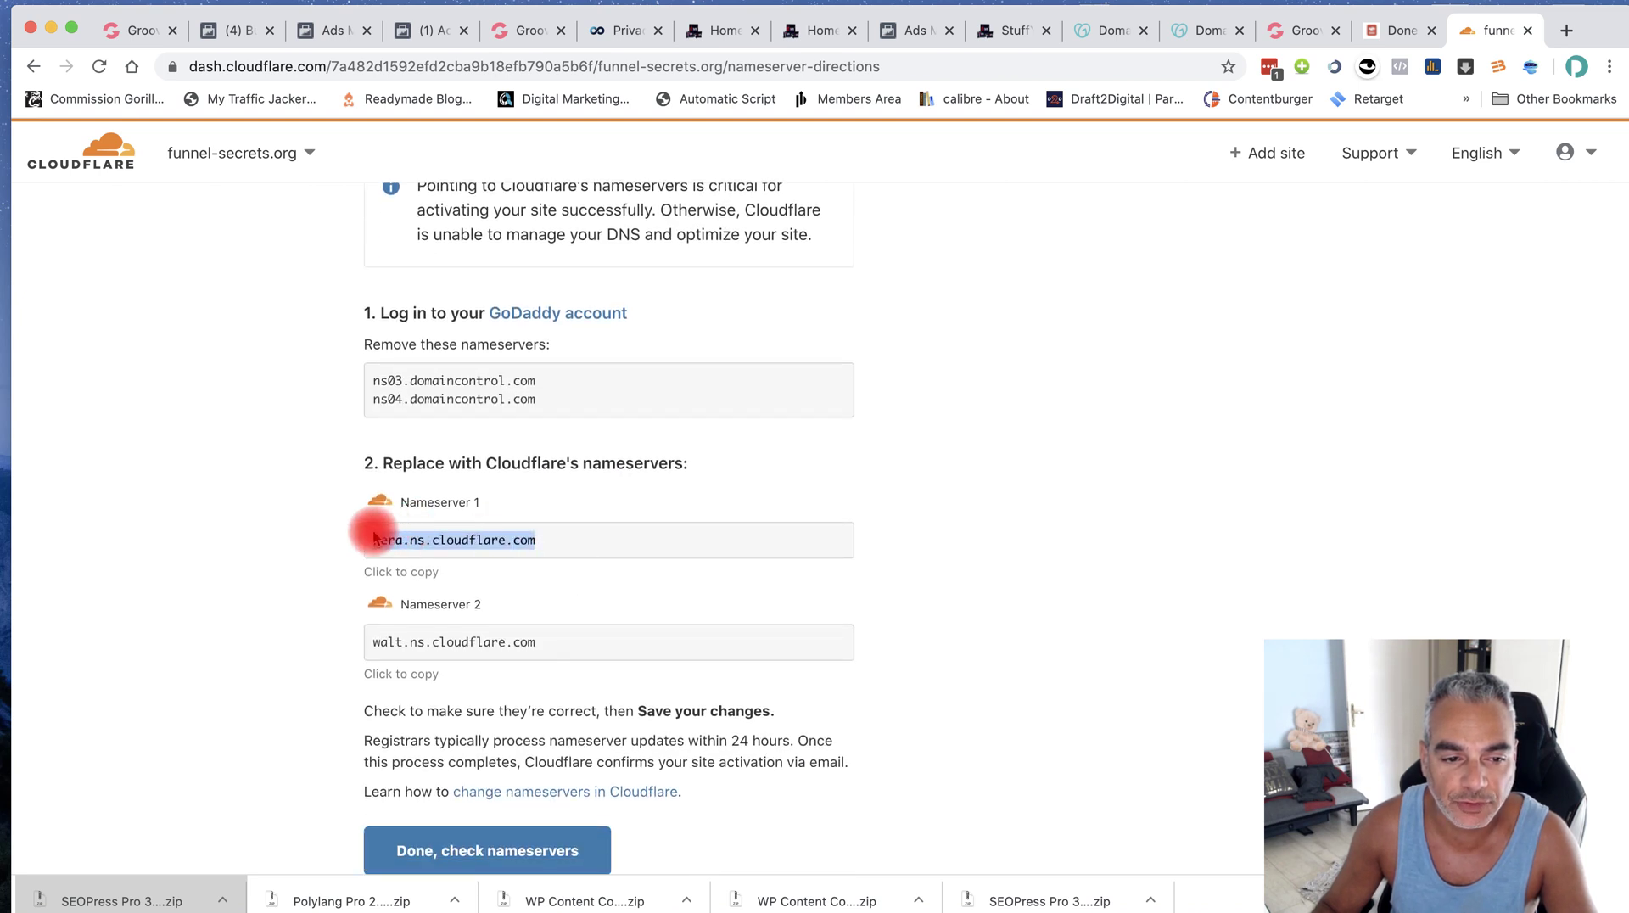
# Switch GoDaddy to custom nameservers and enter hera.ns.cloudflare.com as the first one
pyautogui.click(1196, 42)
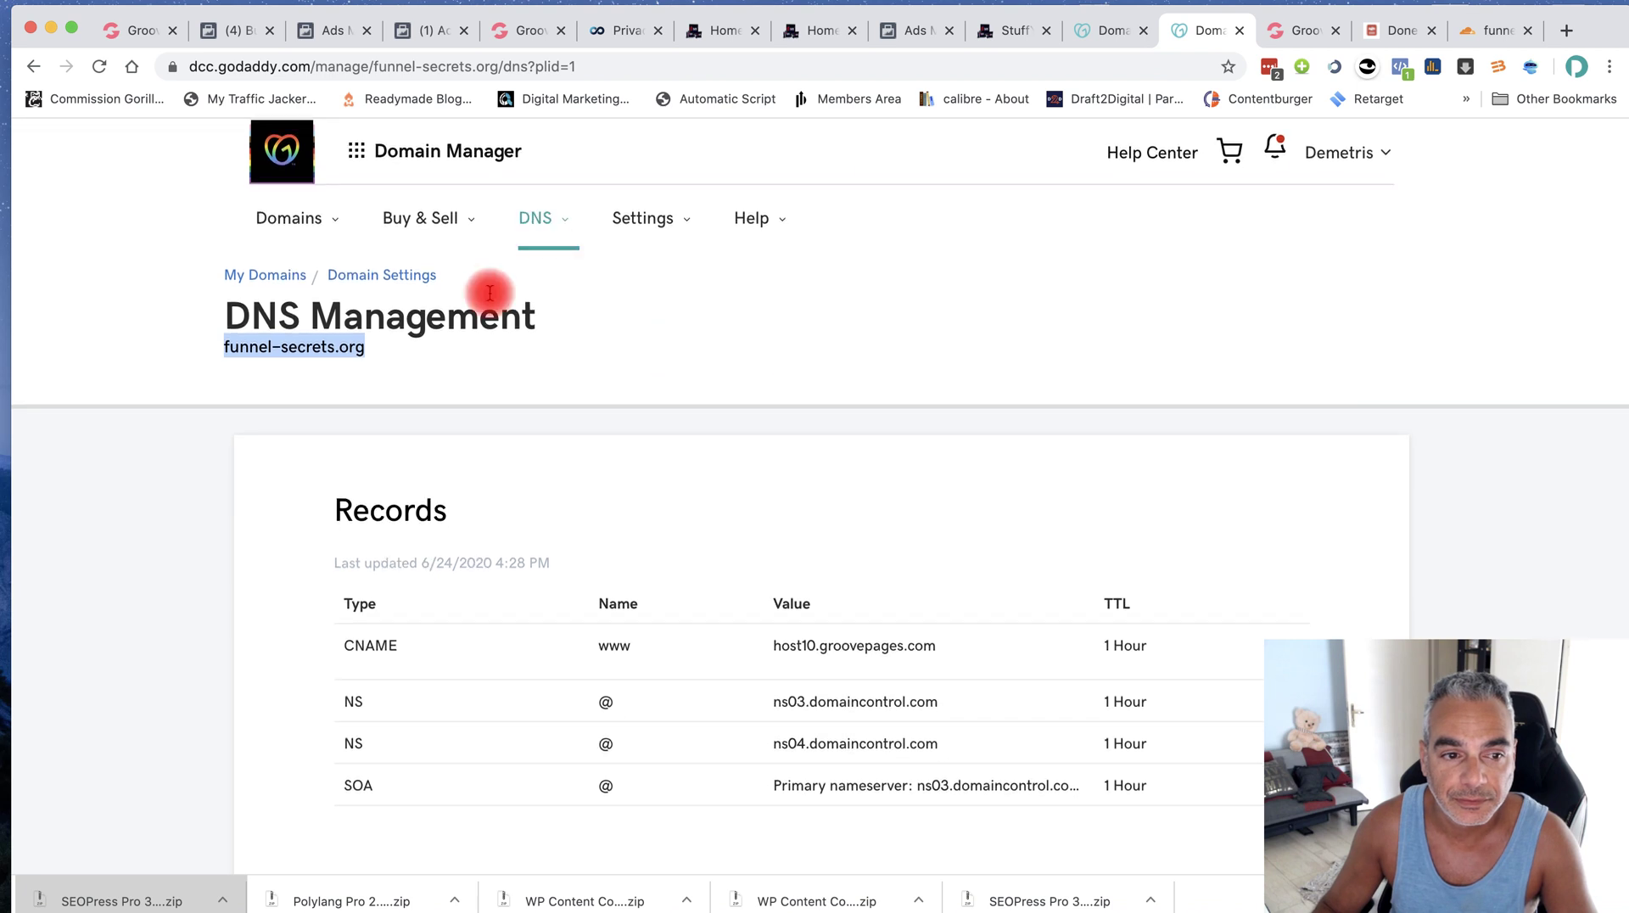
pyautogui.scroll(-6, 792, 569)
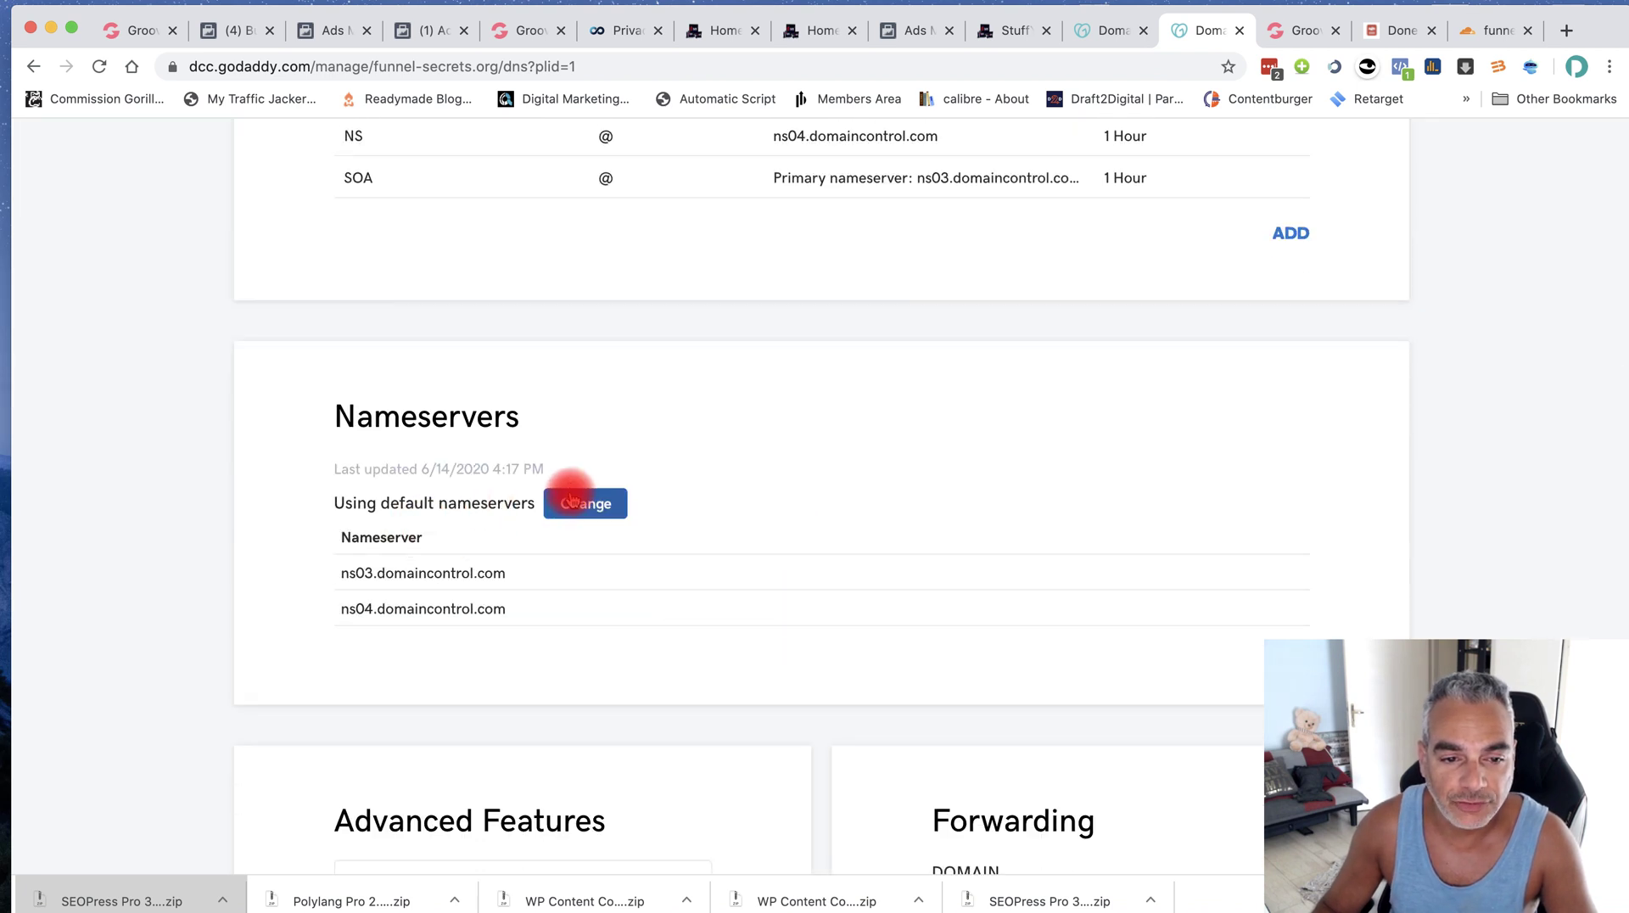
pyautogui.click(572, 504)
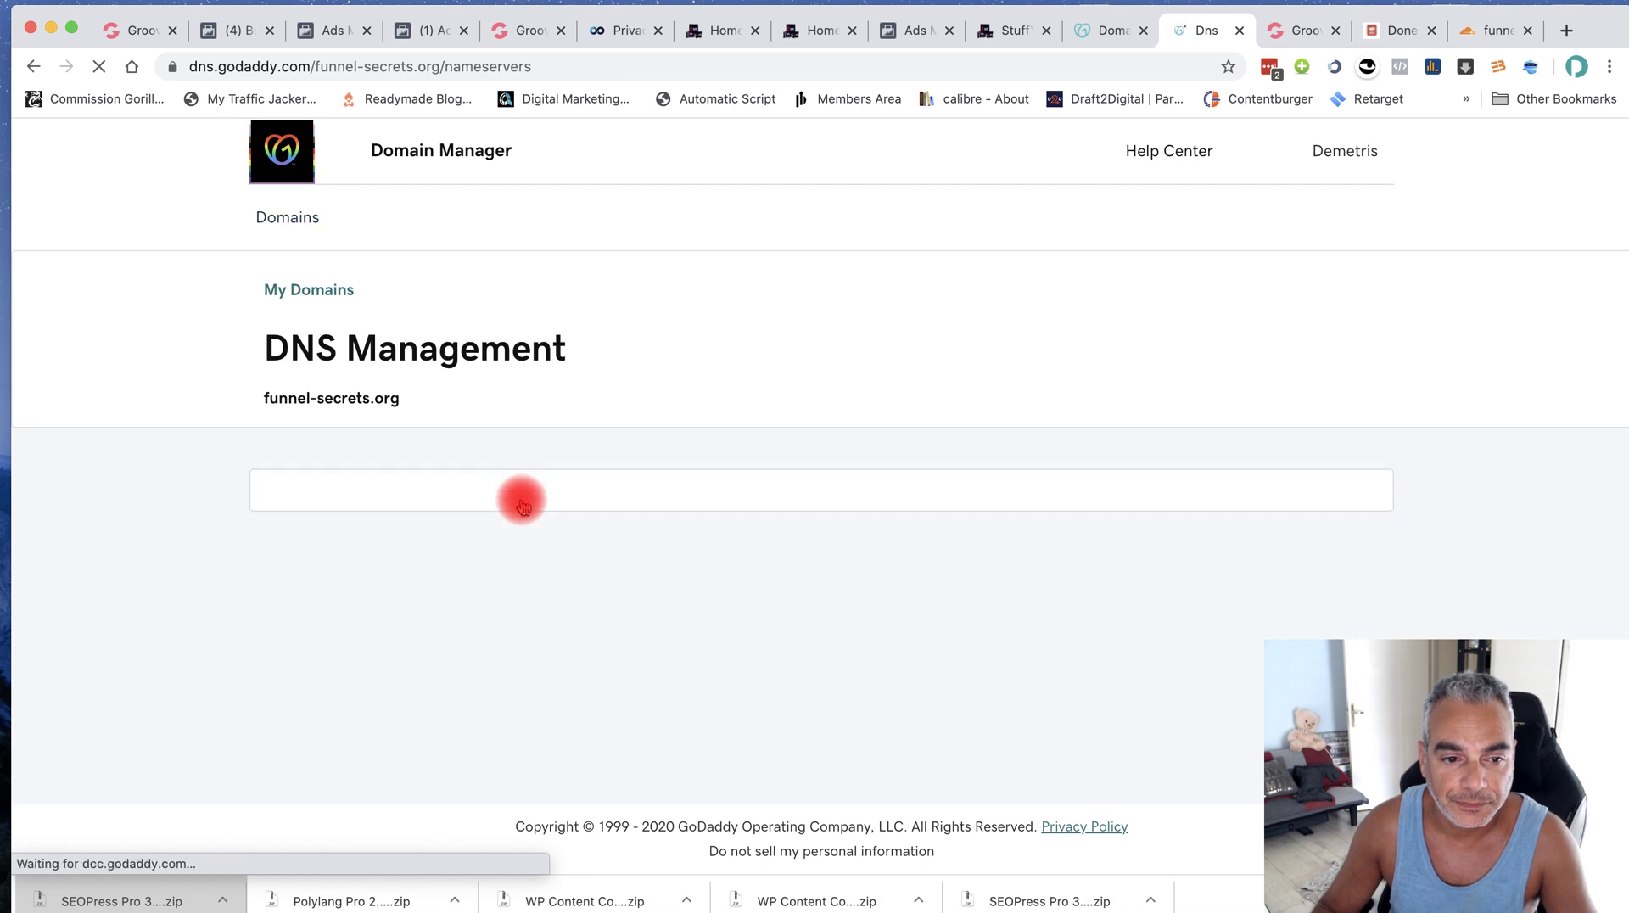
pyautogui.scroll(-2, 509, 594)
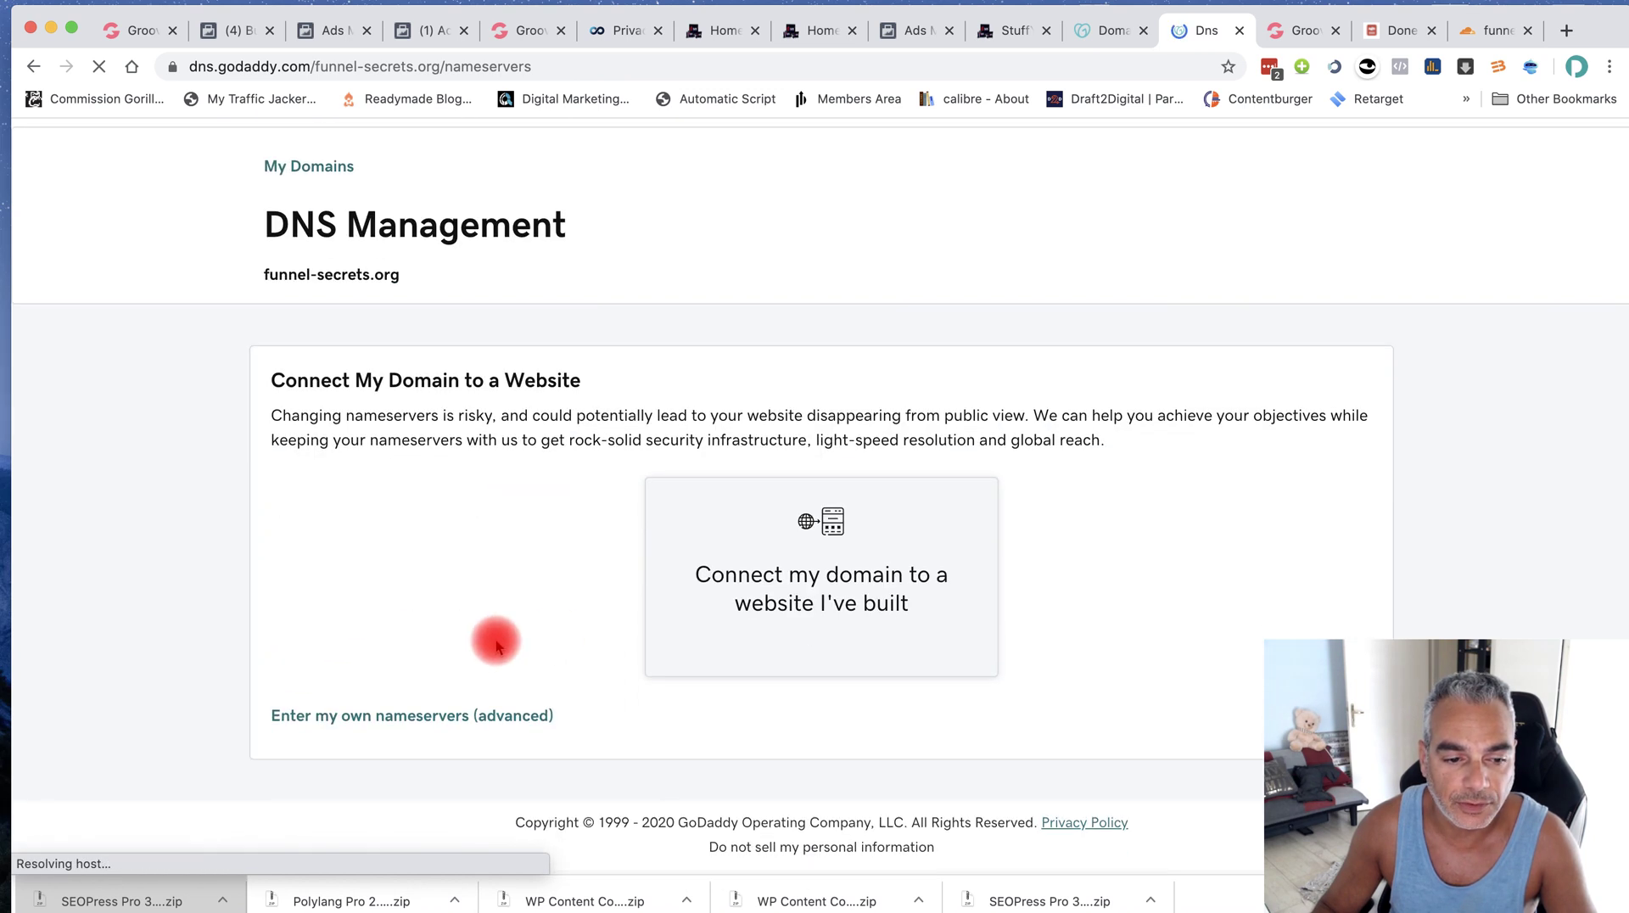
pyautogui.click(475, 731)
pyautogui.click(447, 526)
pyautogui.press('super+v')
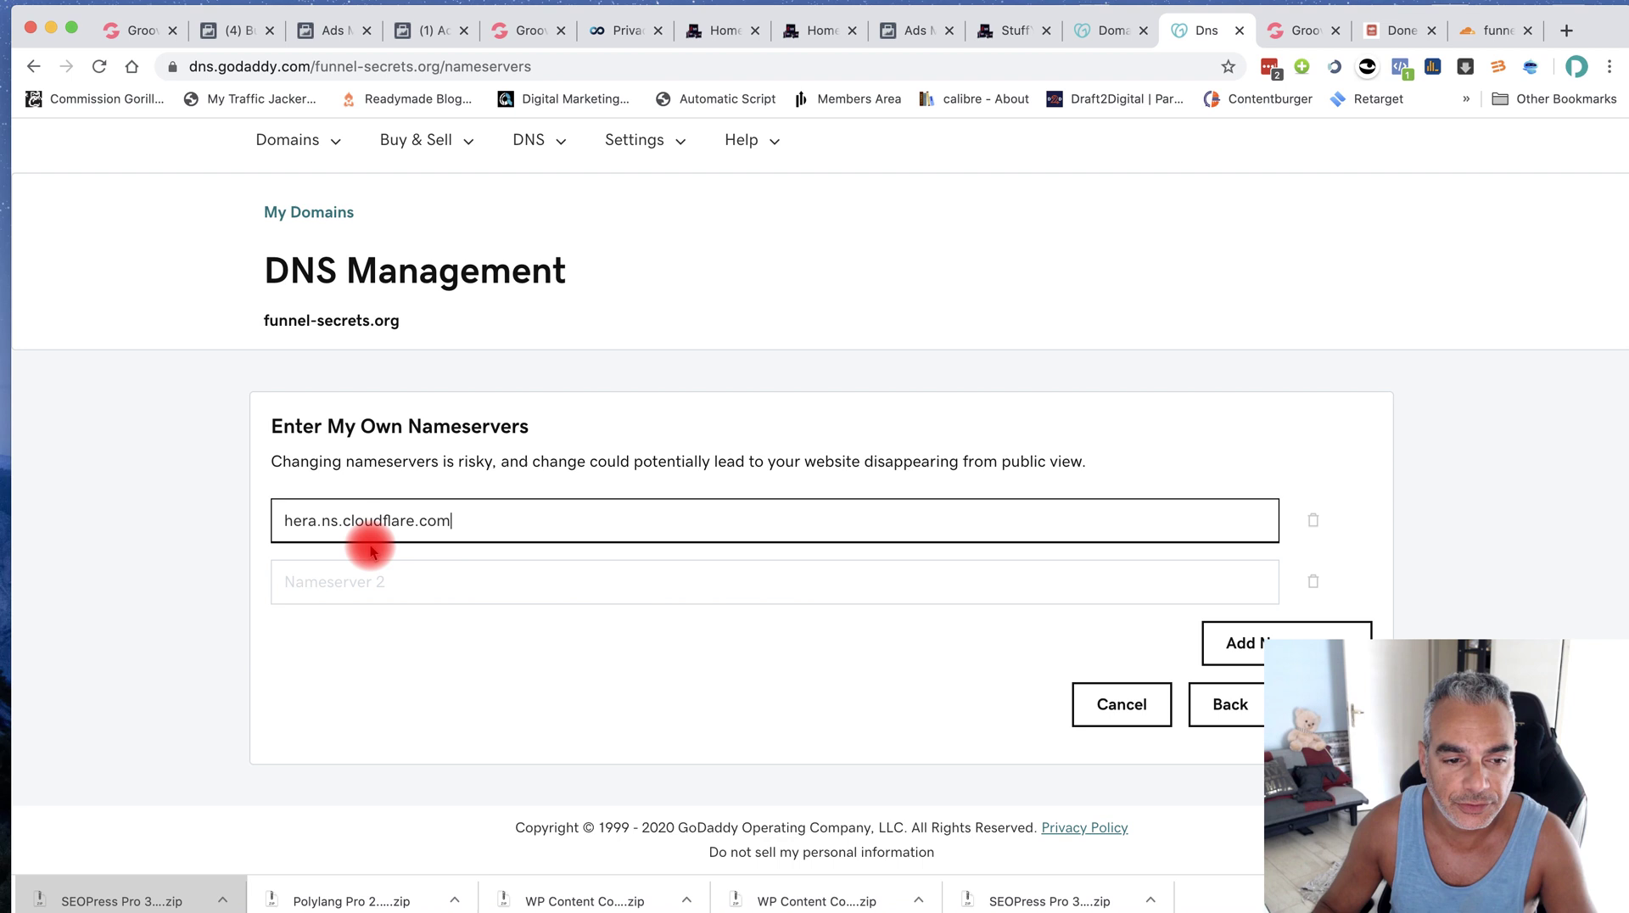
pyautogui.press('Tab')
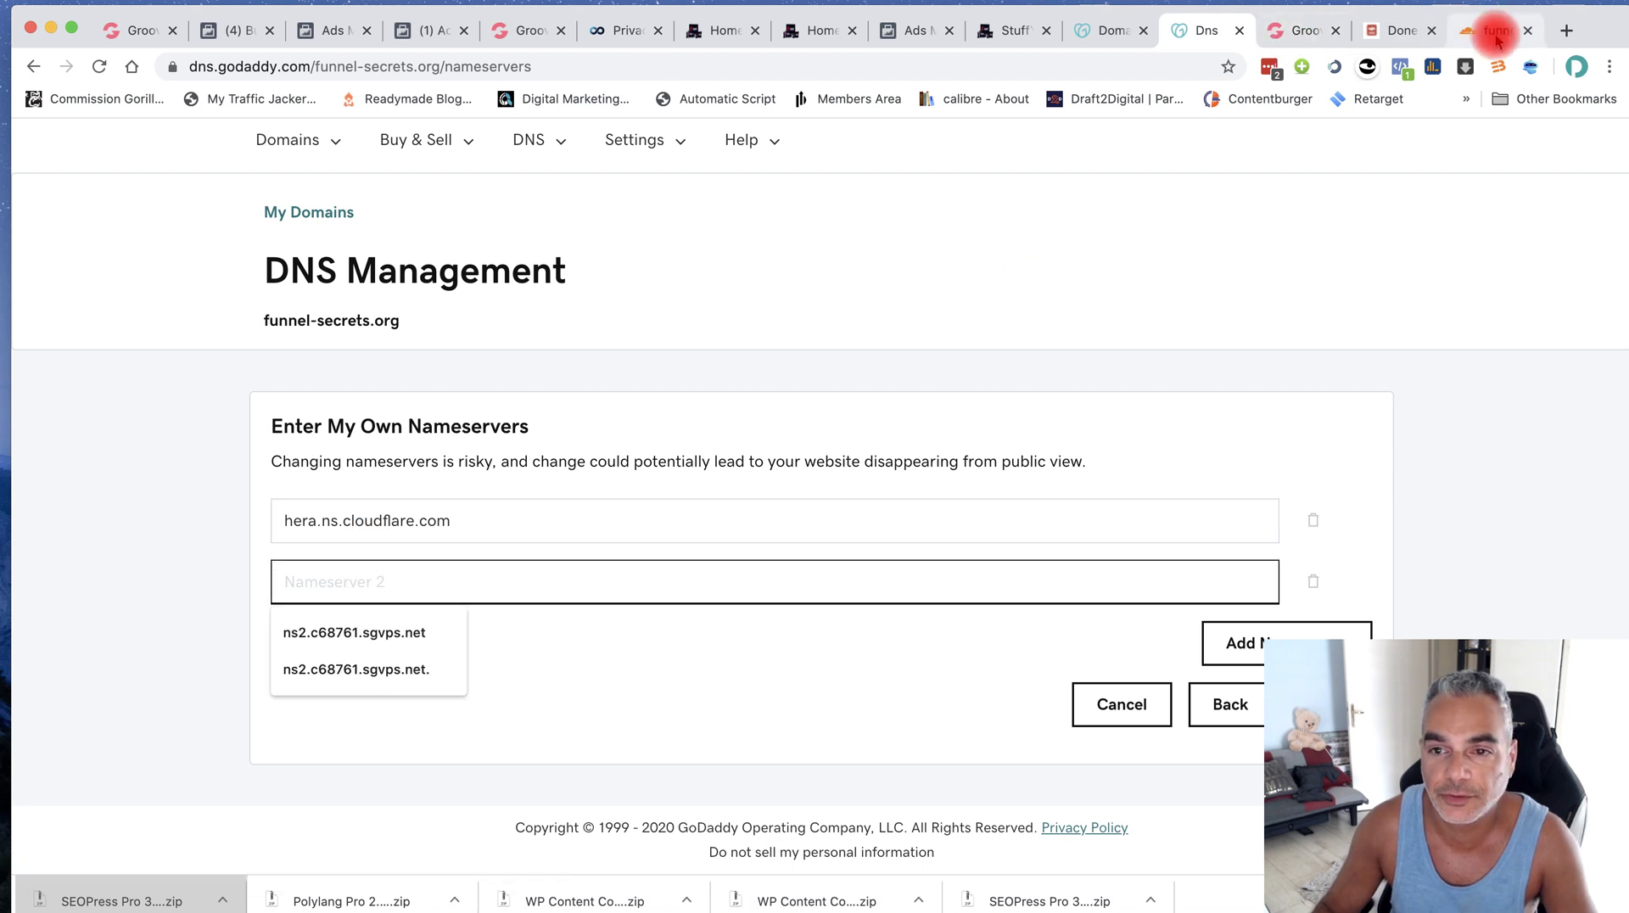
# Copy walt.ns.cloudflare.com from Cloudflare, enter it as the second nameserver, and save
pyautogui.click(1495, 32)
pyautogui.click(392, 638)
pyautogui.press('super+c')
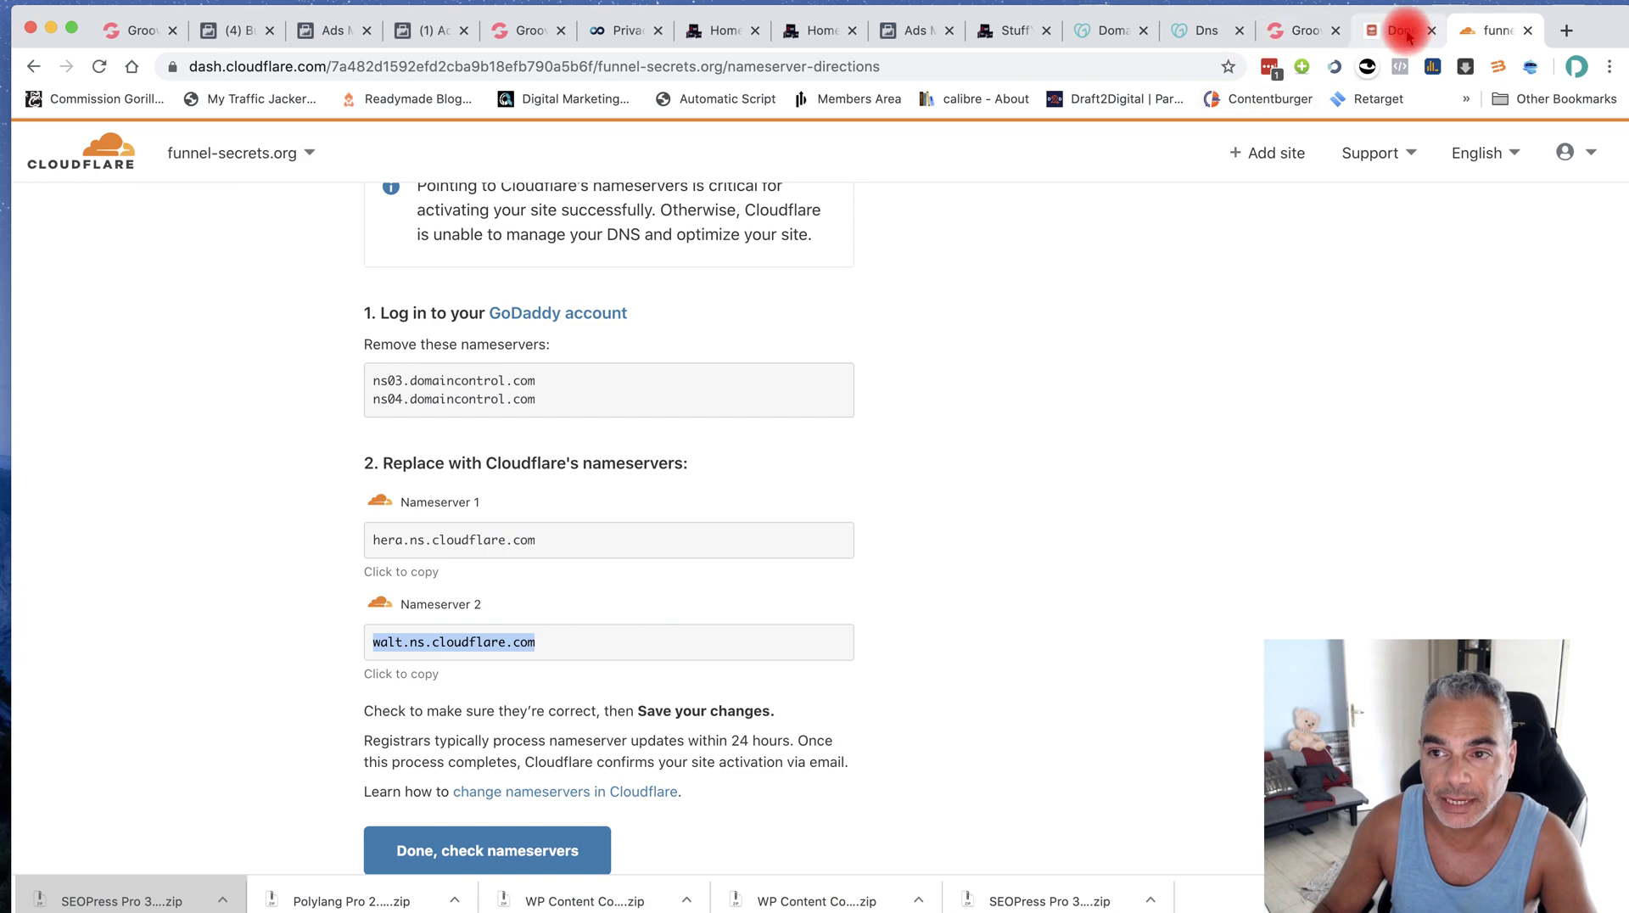
pyautogui.click(1299, 31)
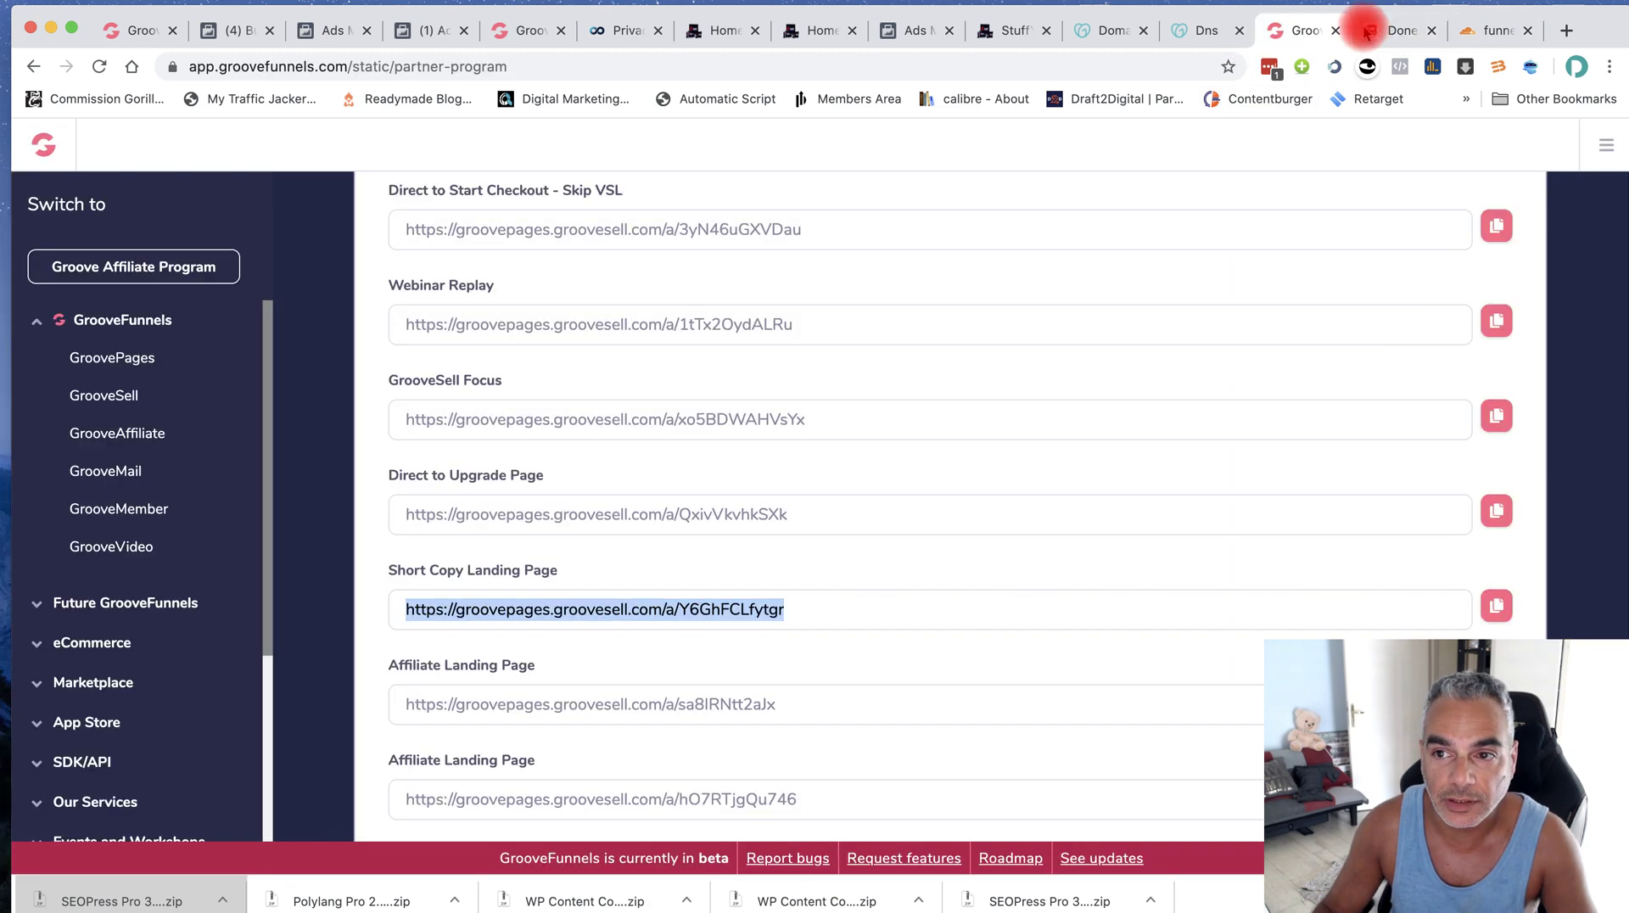
pyautogui.click(1380, 30)
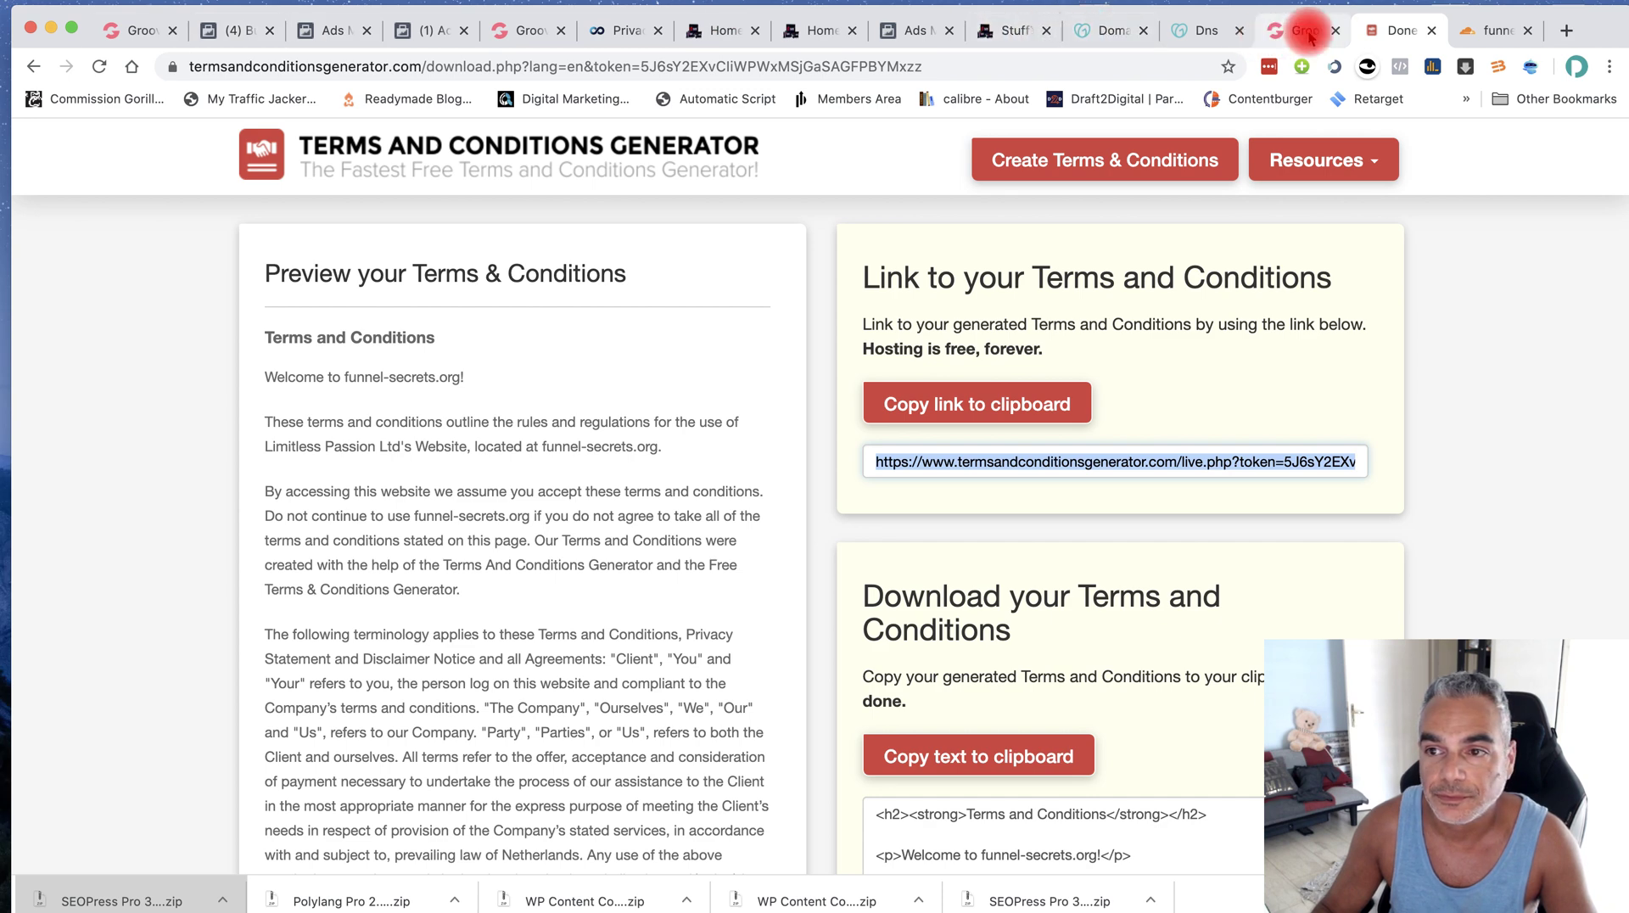
pyautogui.click(1497, 34)
pyautogui.click(1184, 38)
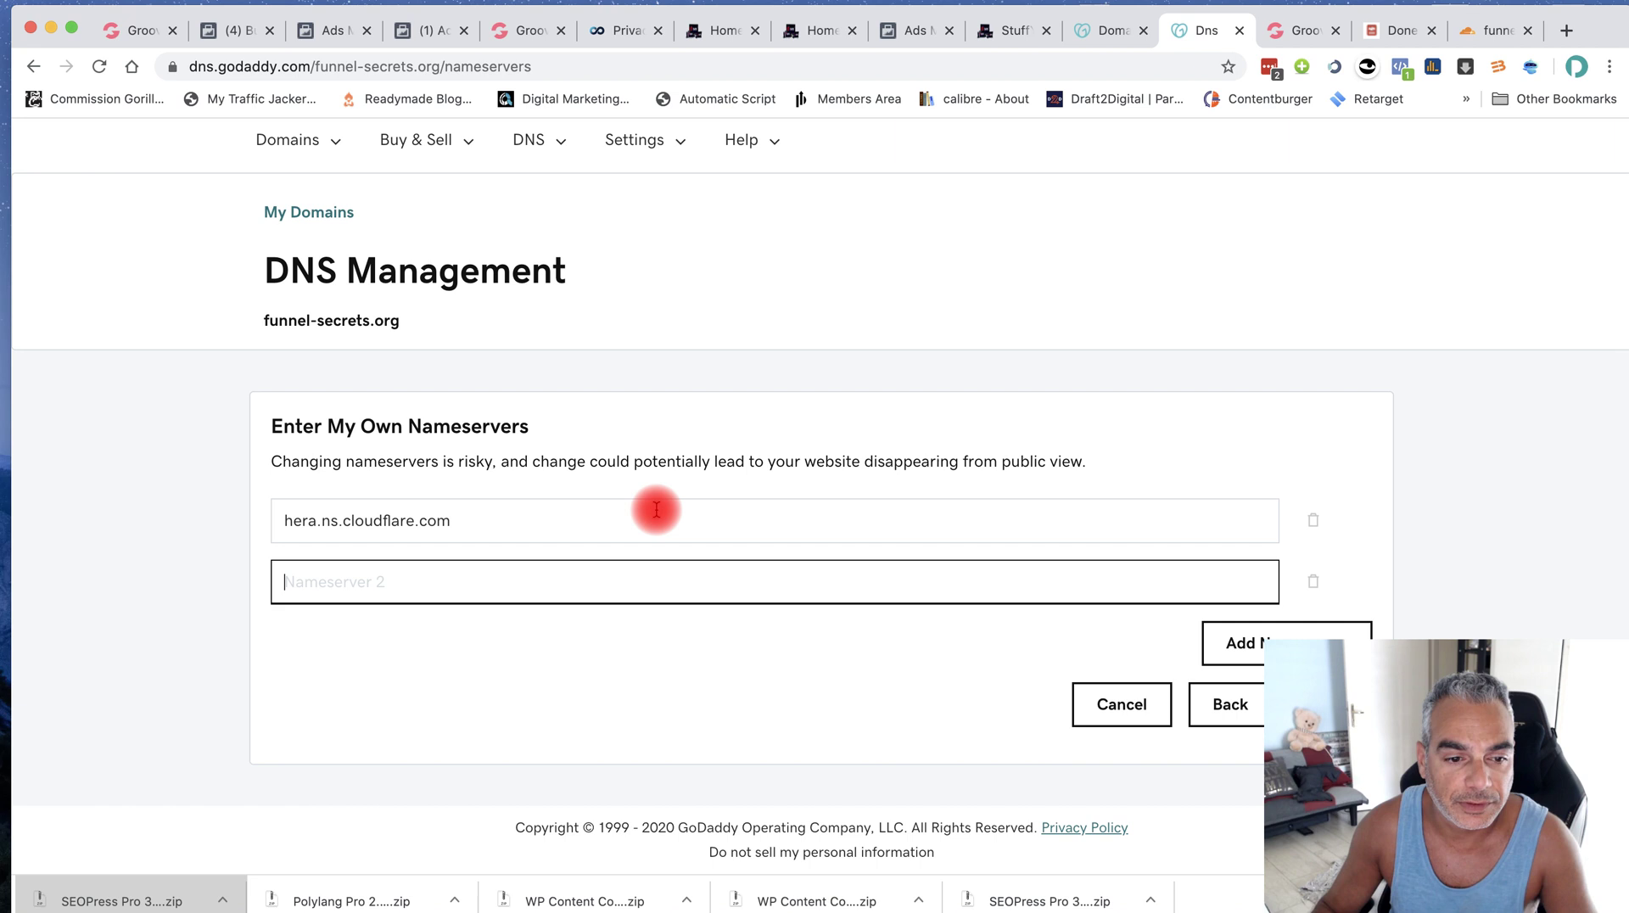
pyautogui.press('super+v')
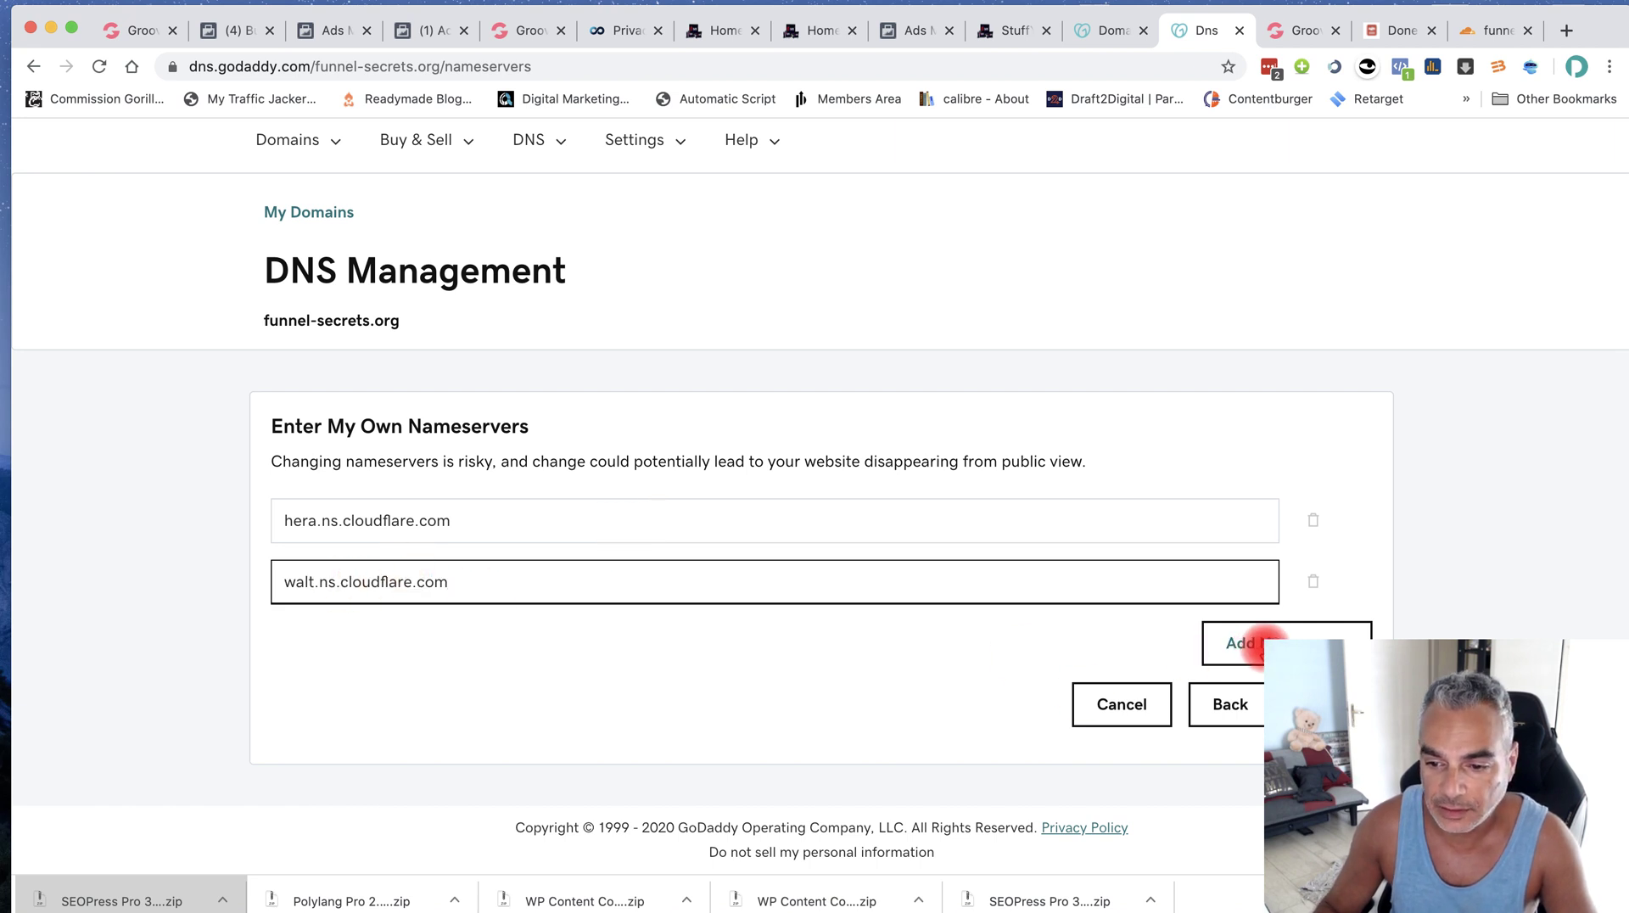
pyautogui.press('Return')
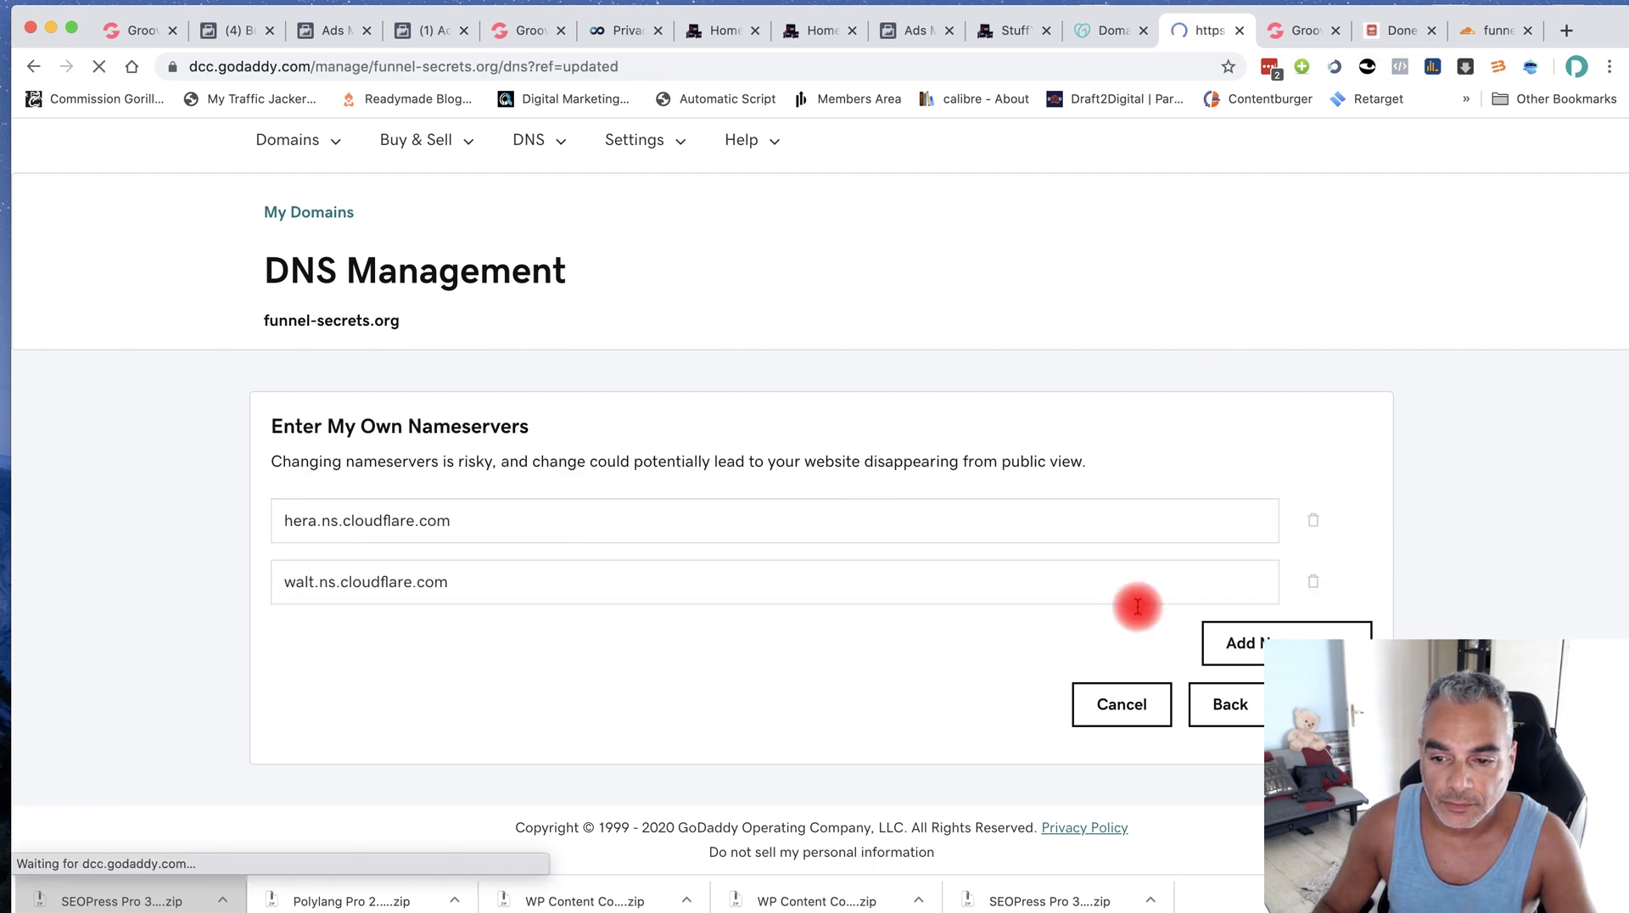
# Confirm in Cloudflare that funnel-secrets.org's nameservers have been changed
pyautogui.click(1506, 34)
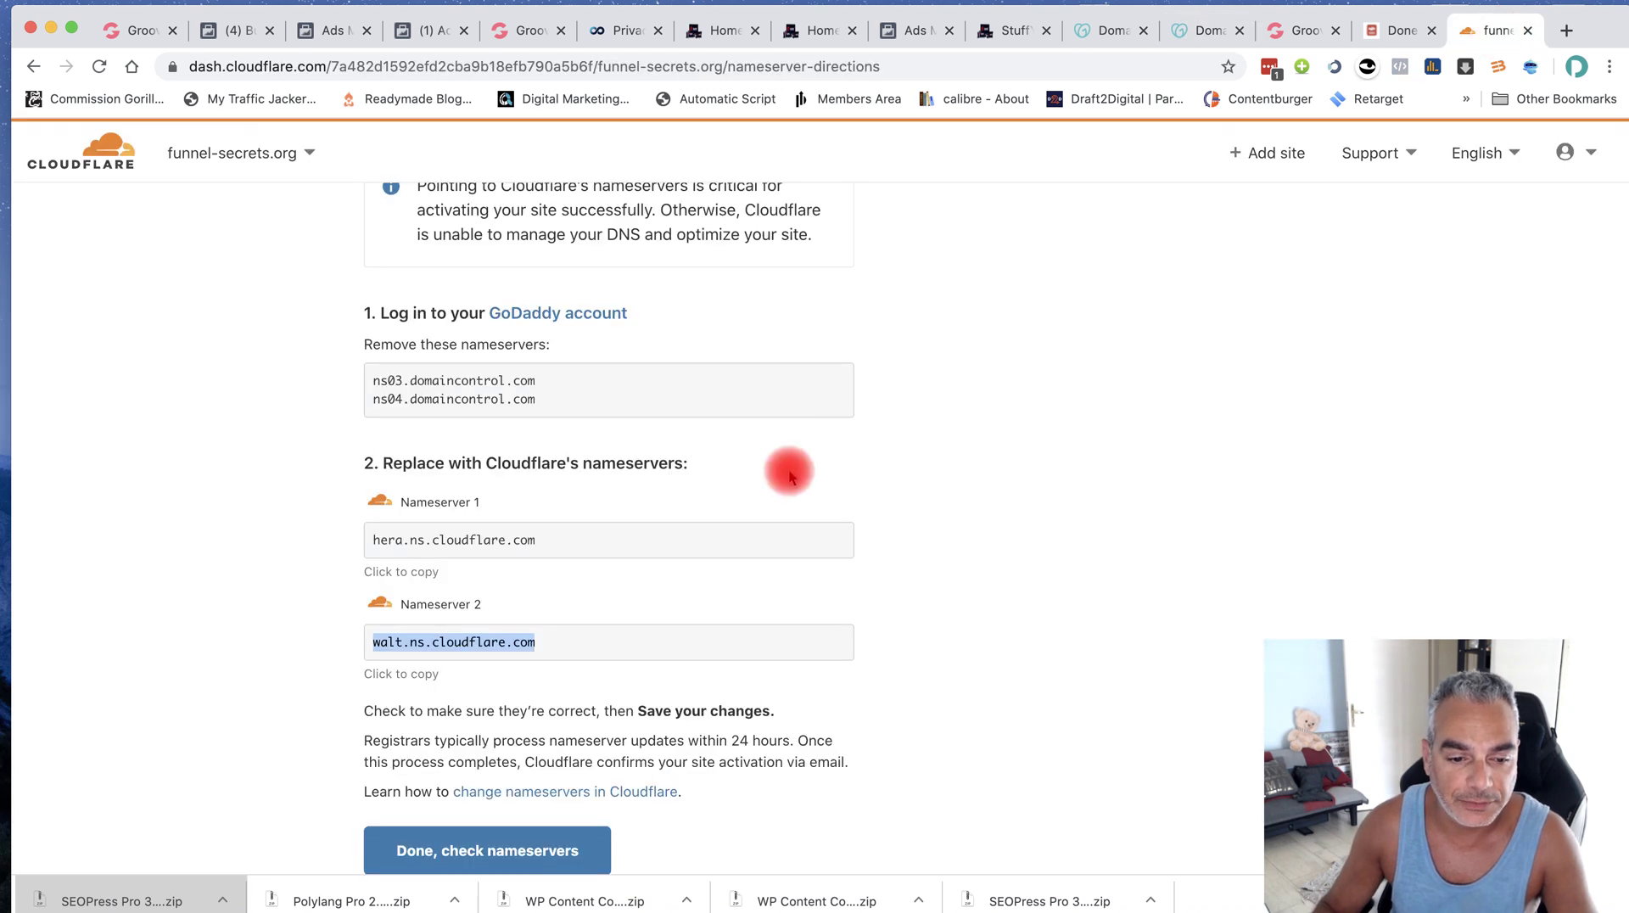
pyautogui.scroll(-3, 789, 476)
pyautogui.click(451, 681)
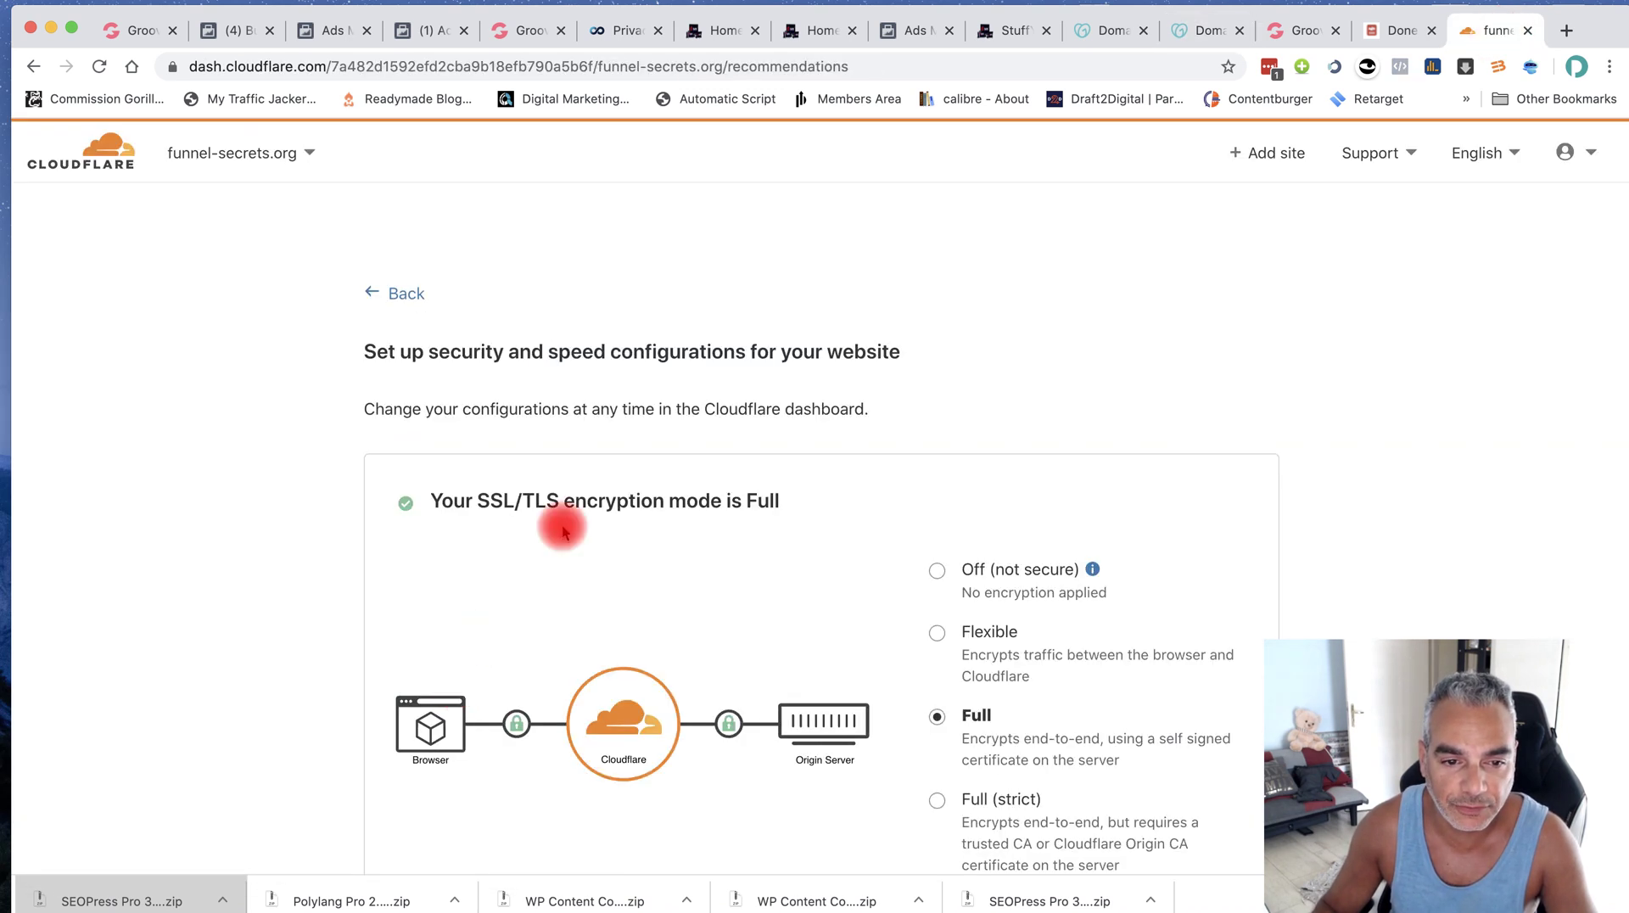
pyautogui.scroll(-3, 971, 530)
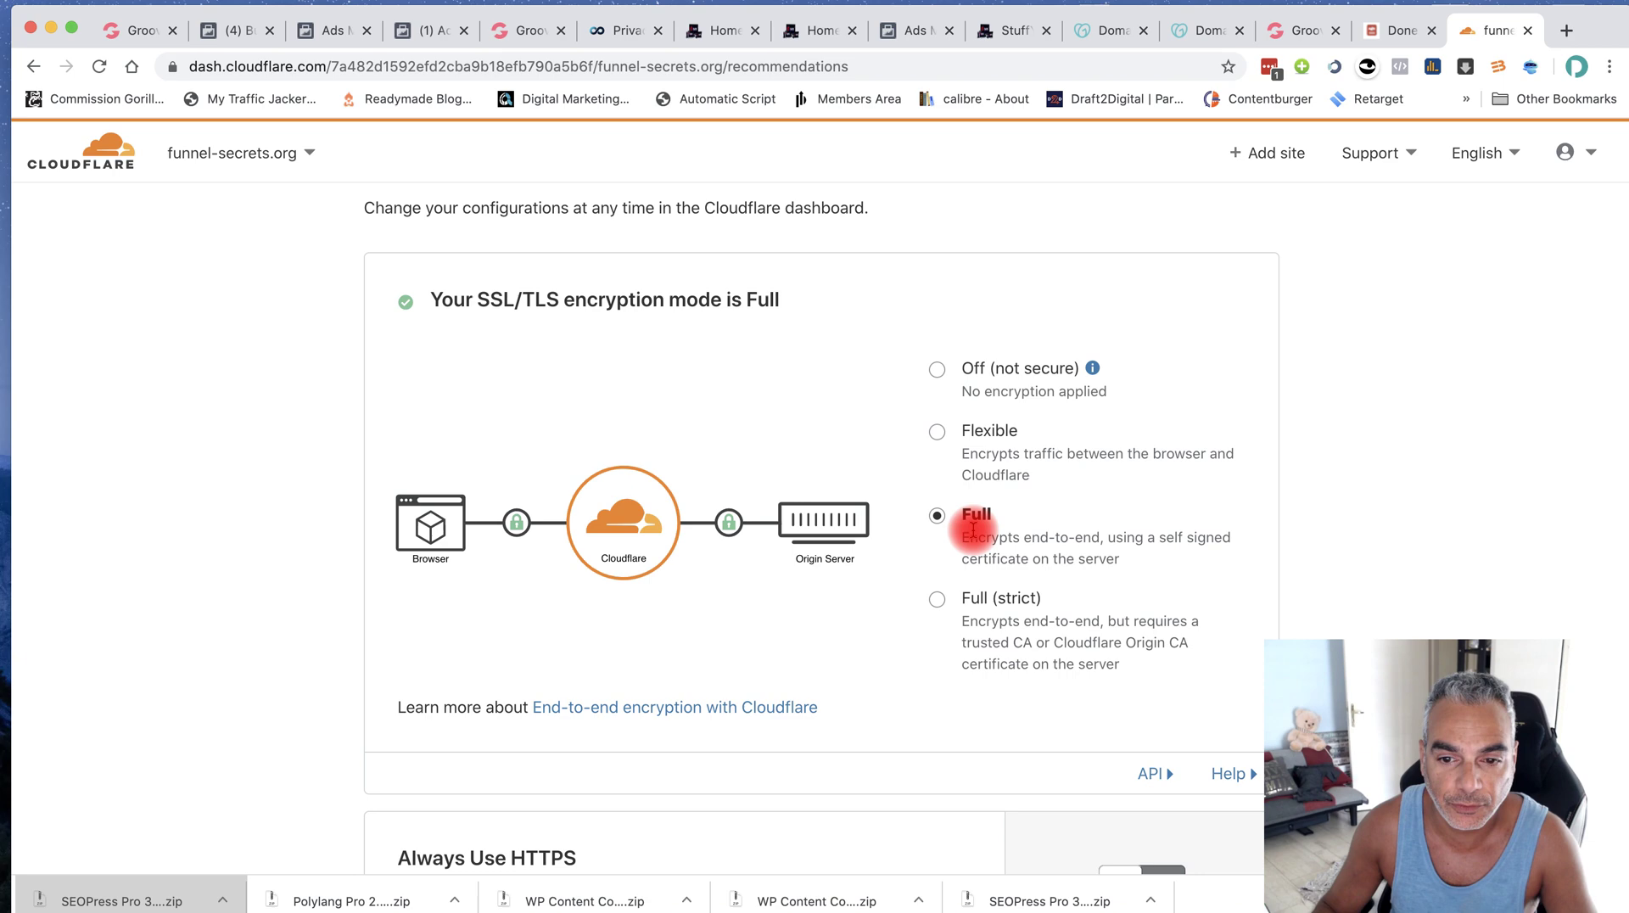
pyautogui.scroll(-7, 967, 532)
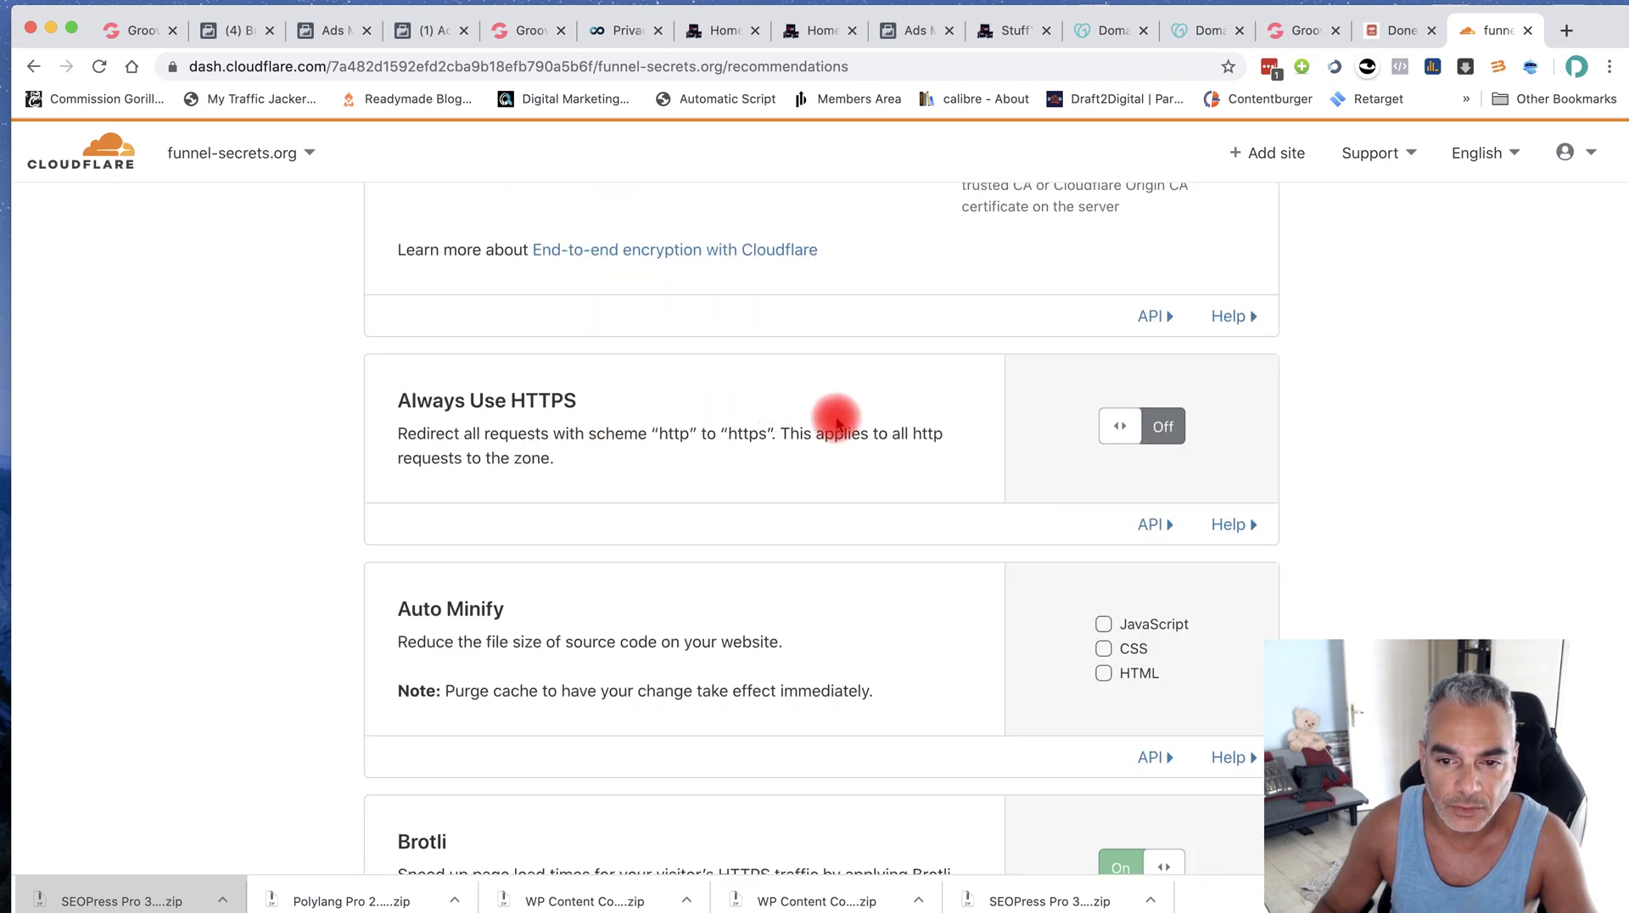
# Turn on Always Use HTTPS, finish the setup, and request a nameserver re-check now
pyautogui.click(1137, 424)
pyautogui.scroll(-4, 989, 429)
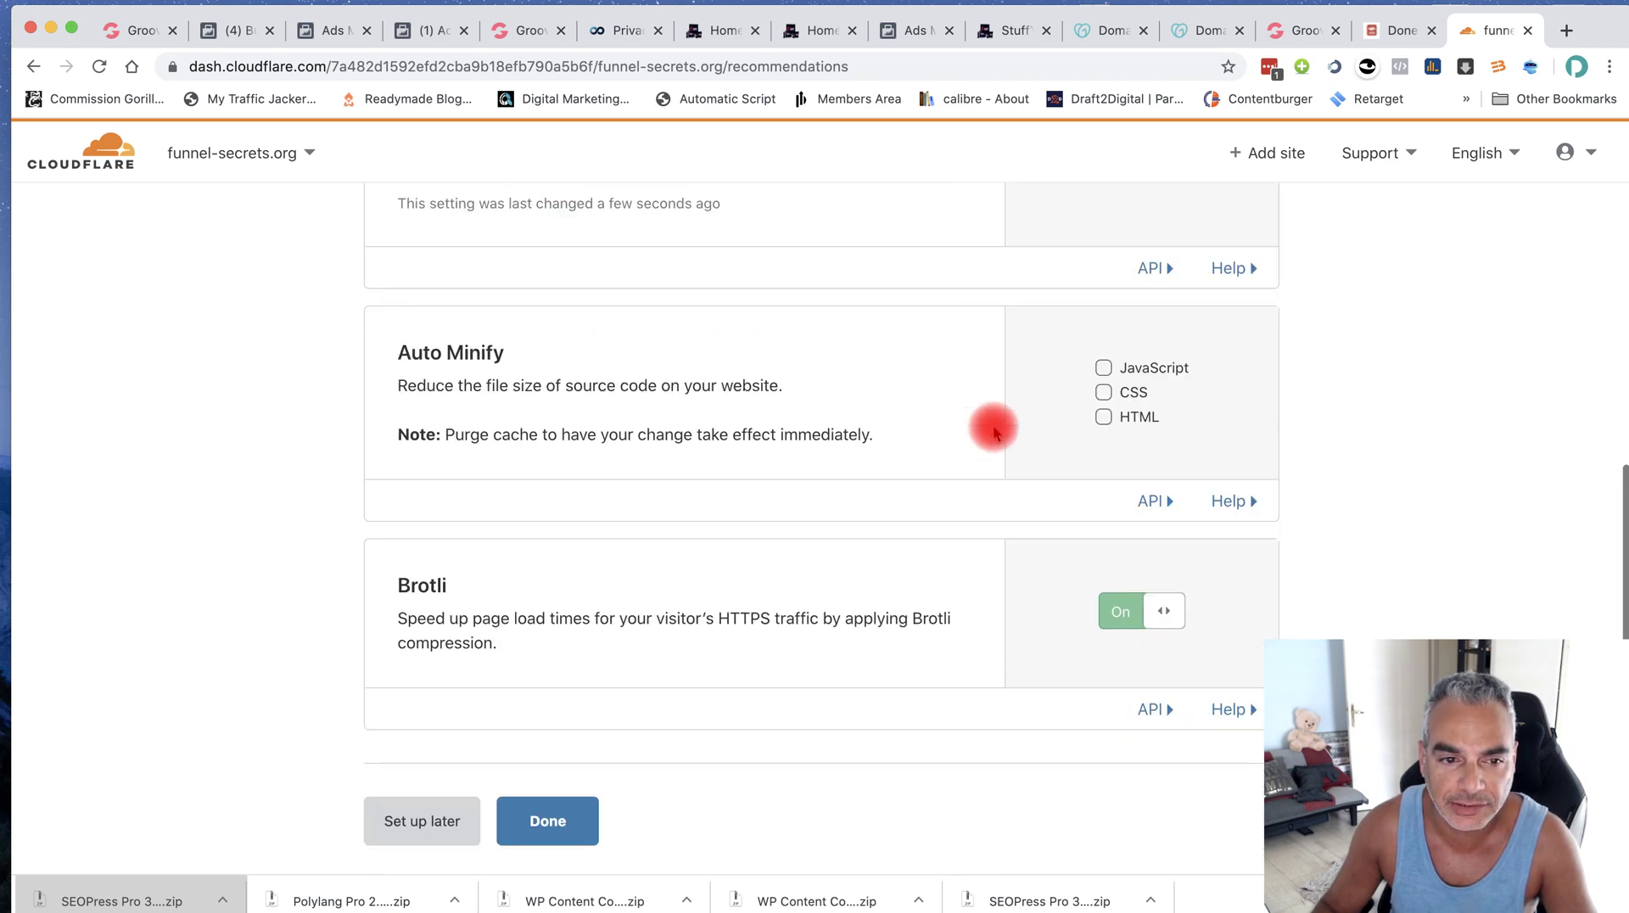
pyautogui.scroll(-5, 994, 433)
pyautogui.click(563, 511)
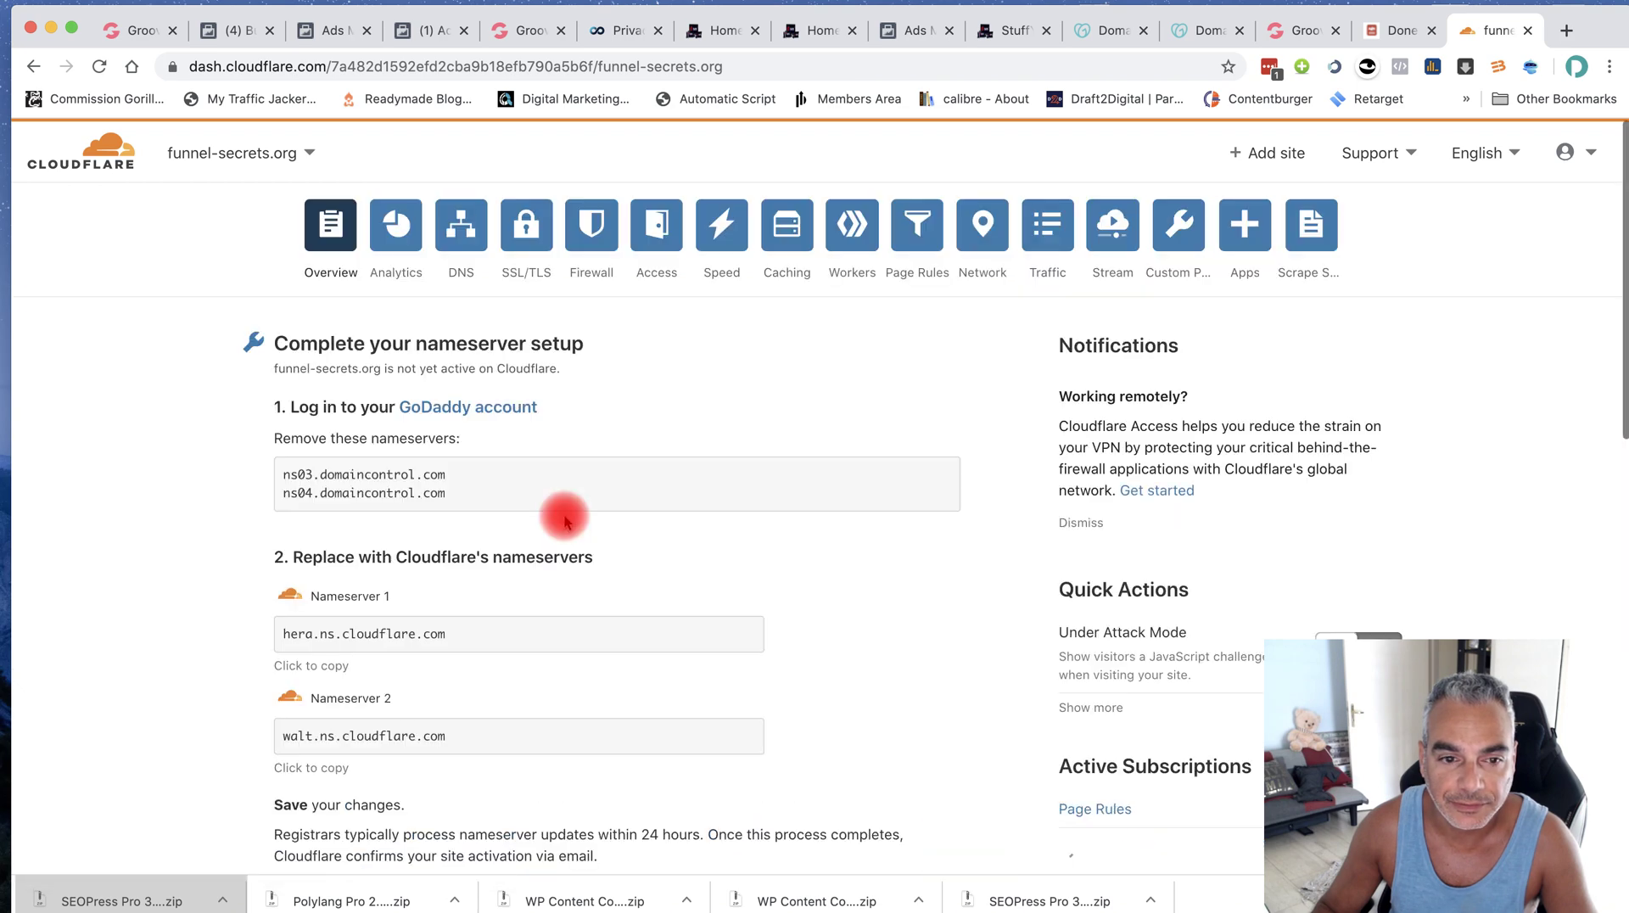
pyautogui.scroll(-8, 563, 516)
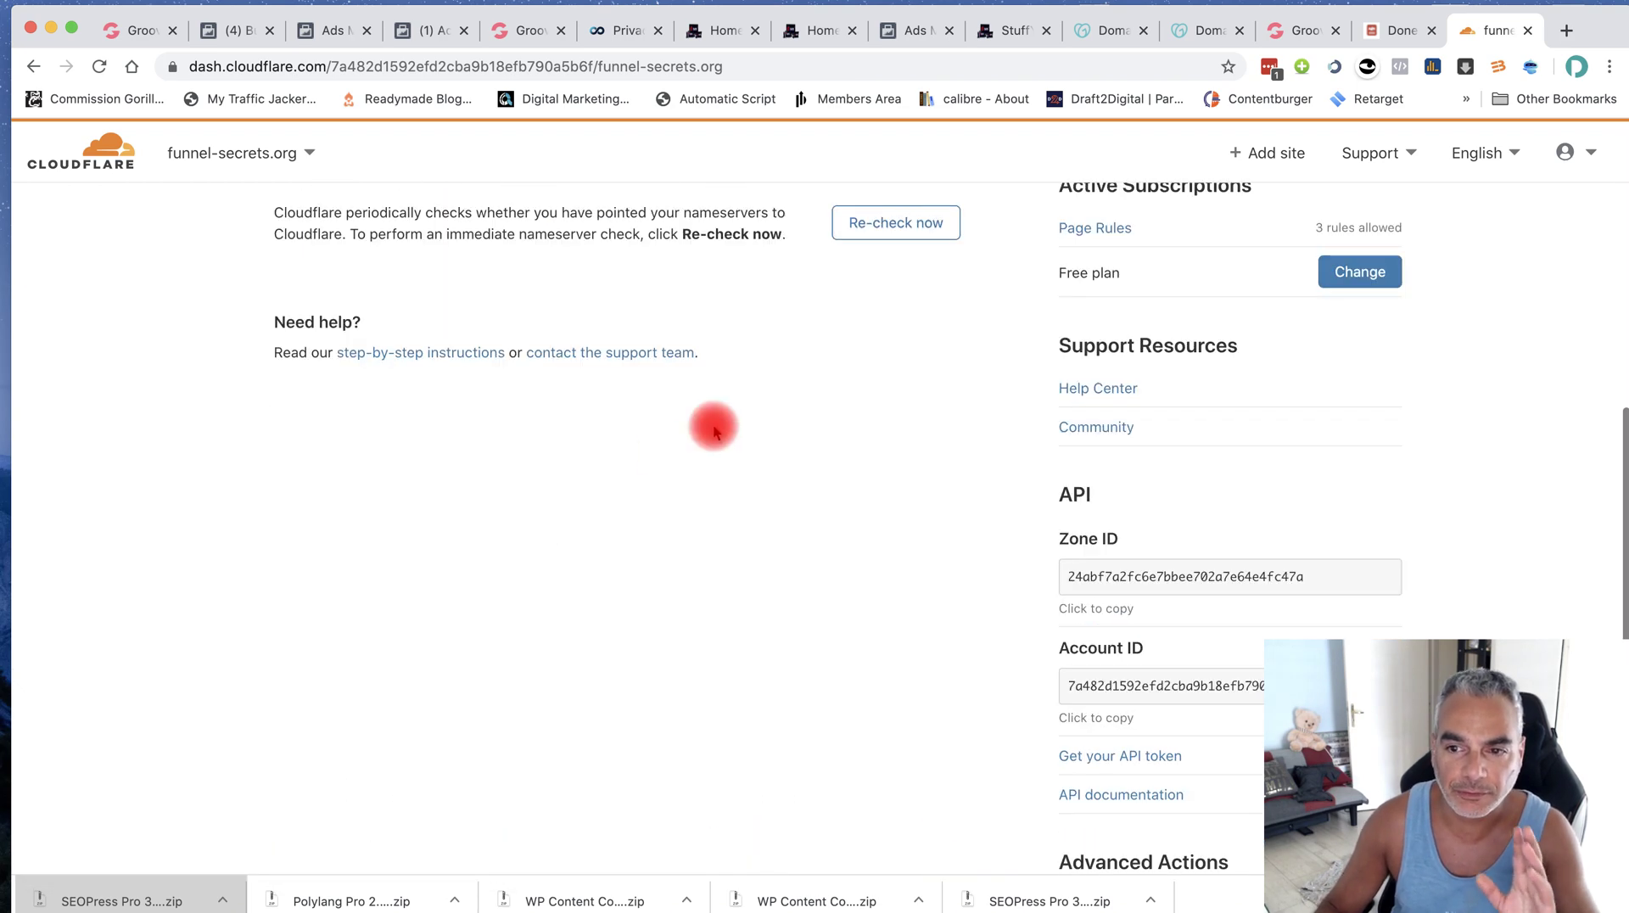
pyautogui.scroll(3, 789, 425)
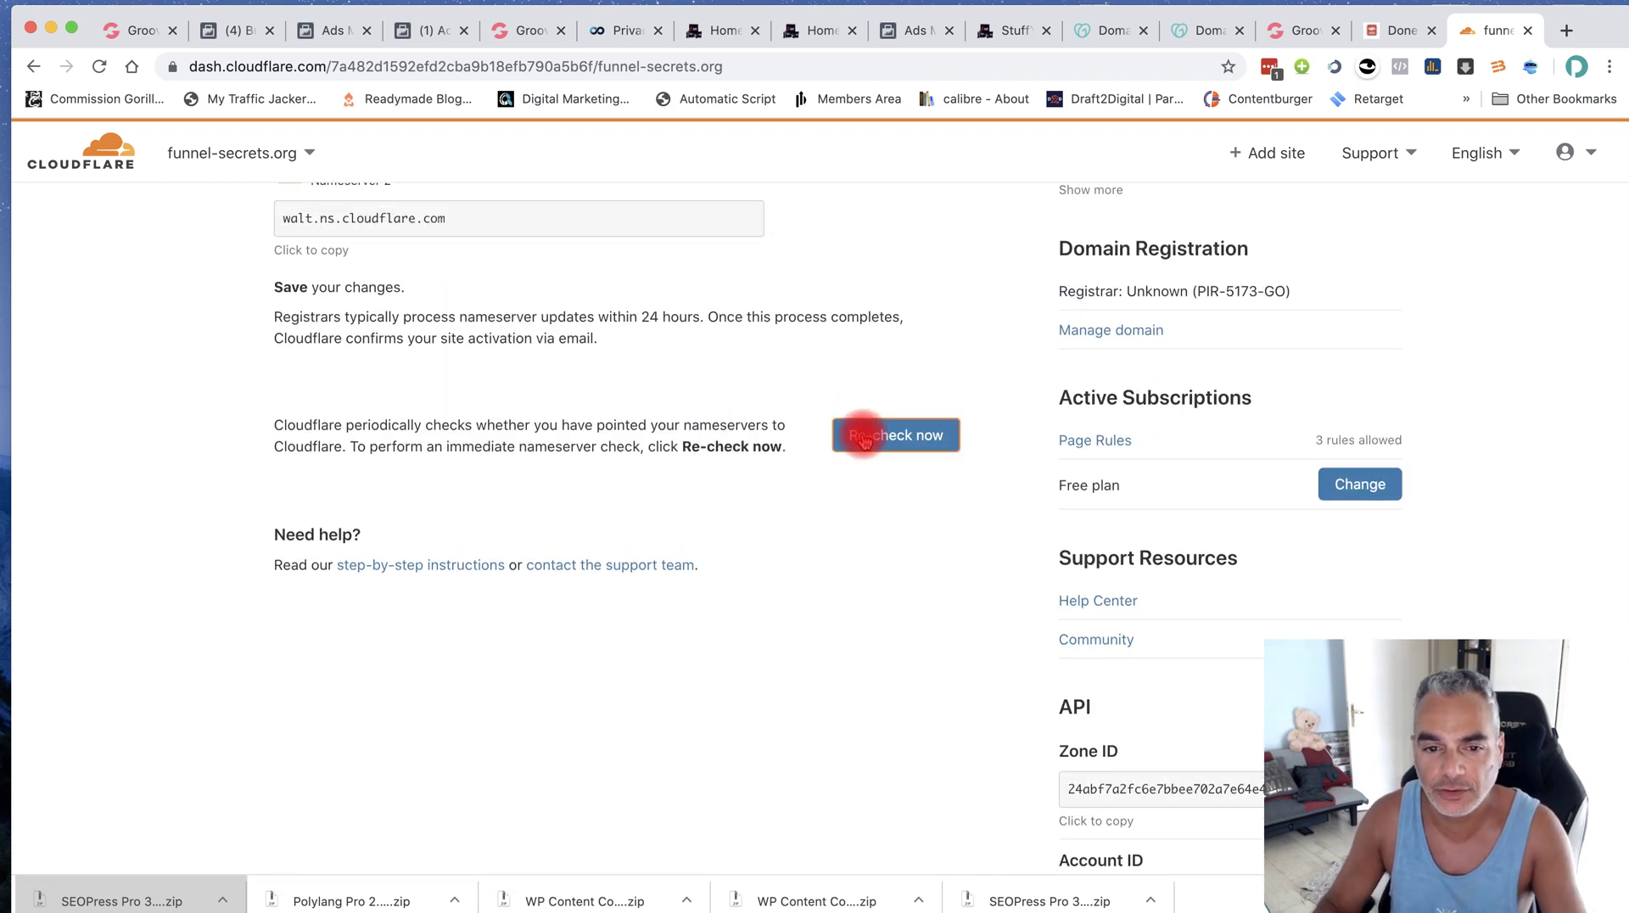
pyautogui.click(862, 437)
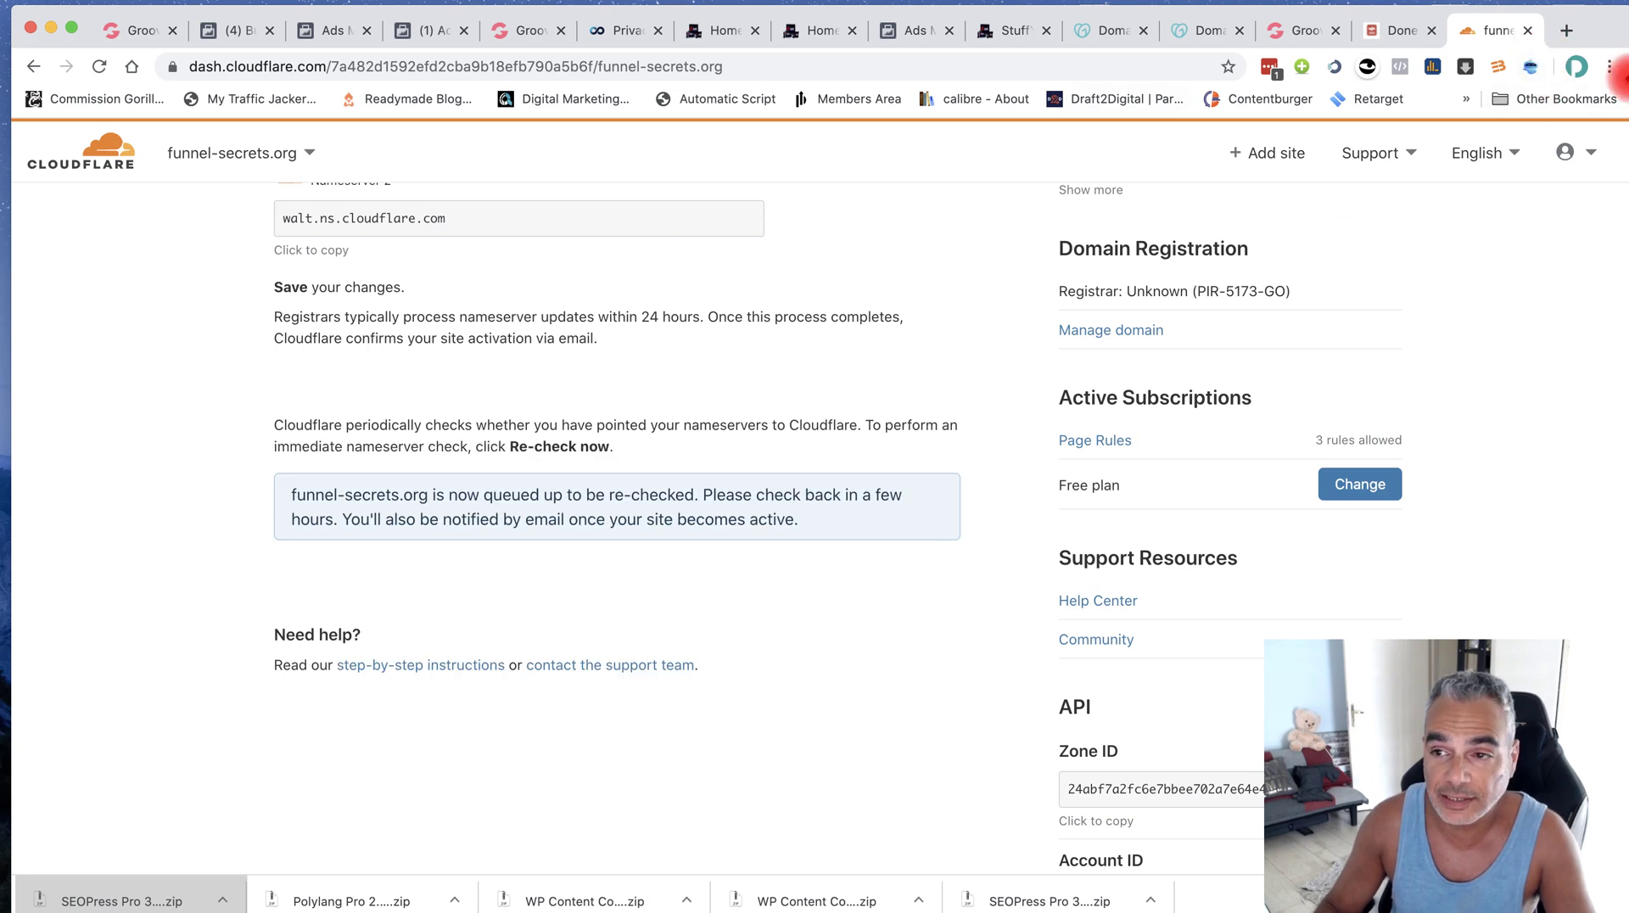
pyautogui.click(1604, 68)
pyautogui.click(1404, 258)
pyautogui.write('www')
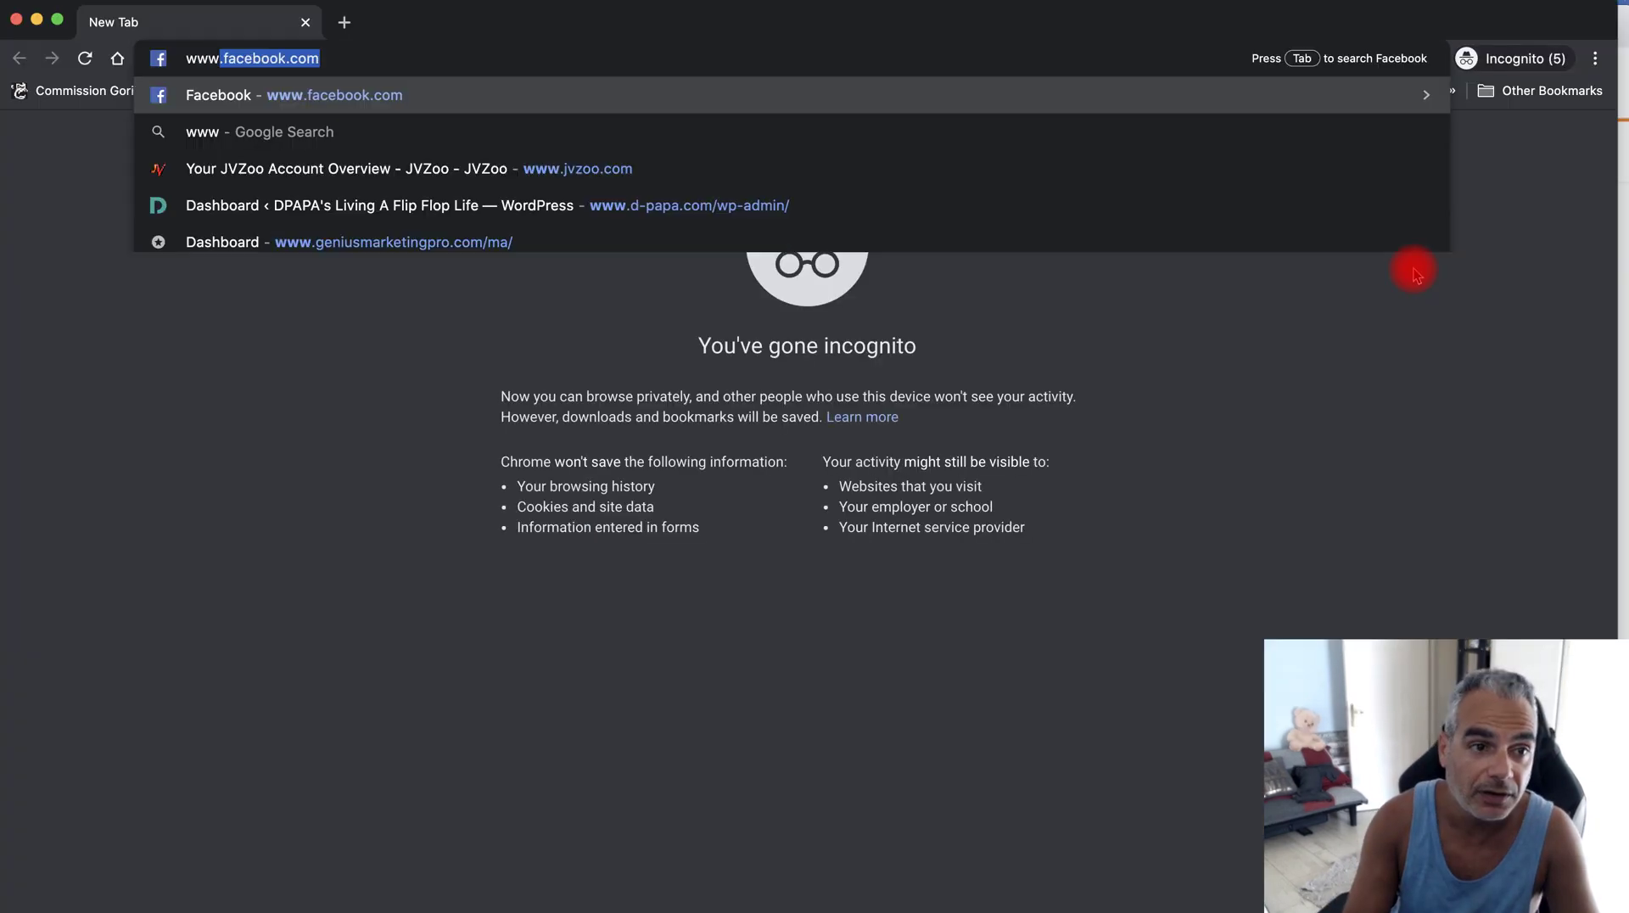
pyautogui.press('BackSpace')
pyautogui.press('BackSpace')
pyautogui.press('BackSpace')
pyautogui.press('BackSpace')
pyautogui.write('https://')
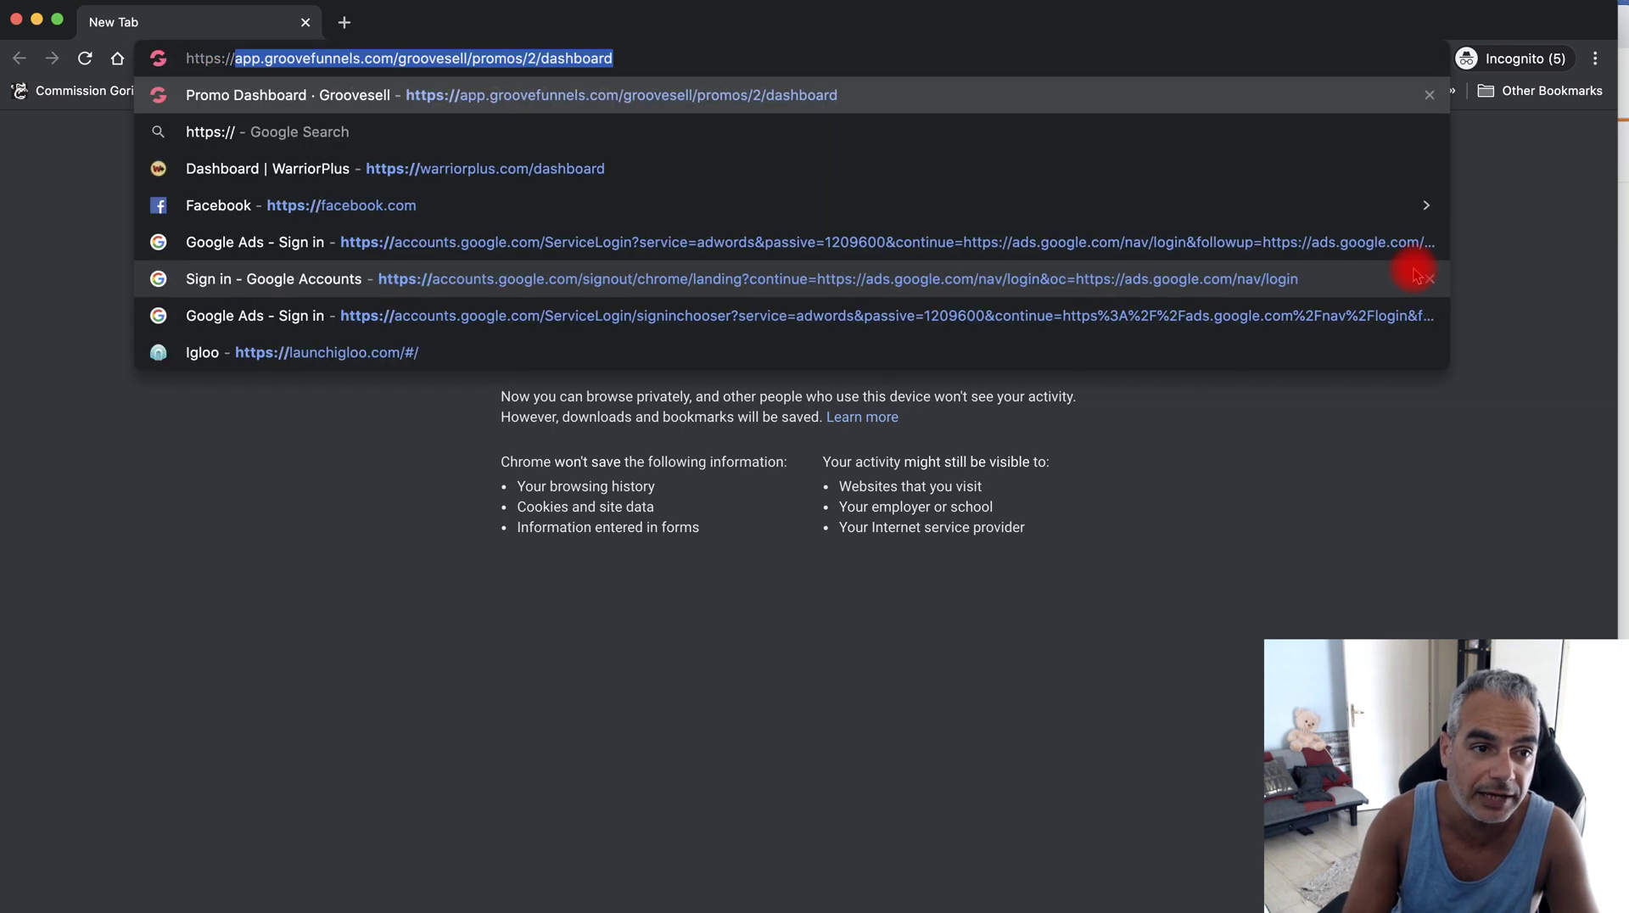
pyautogui.write('www.')
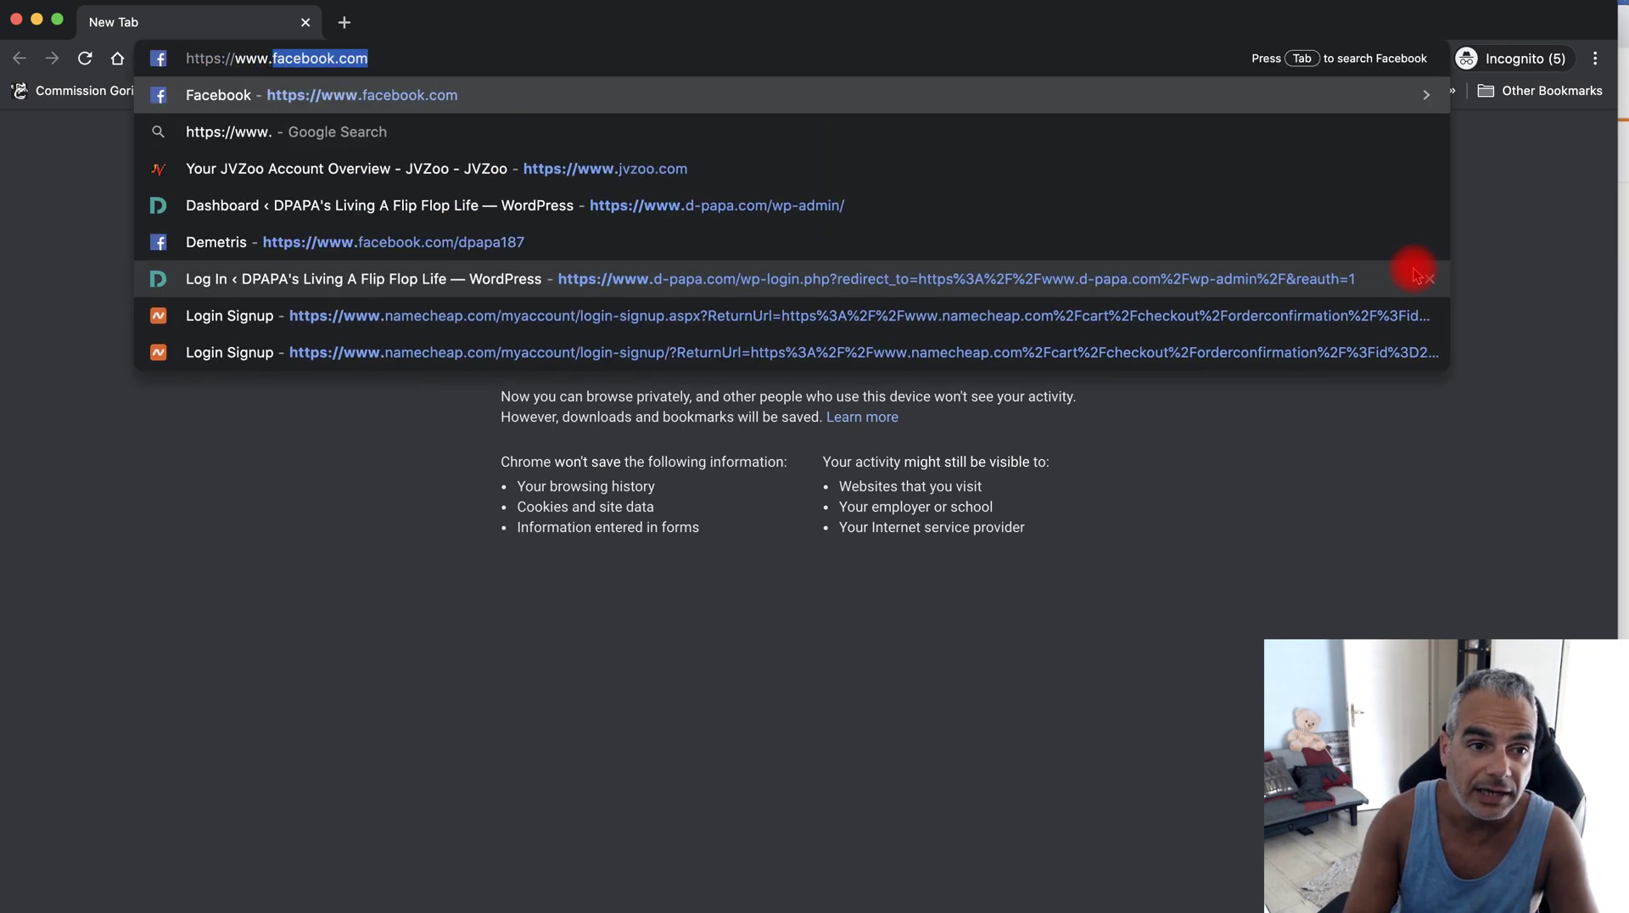
pyautogui.write('funnel-')
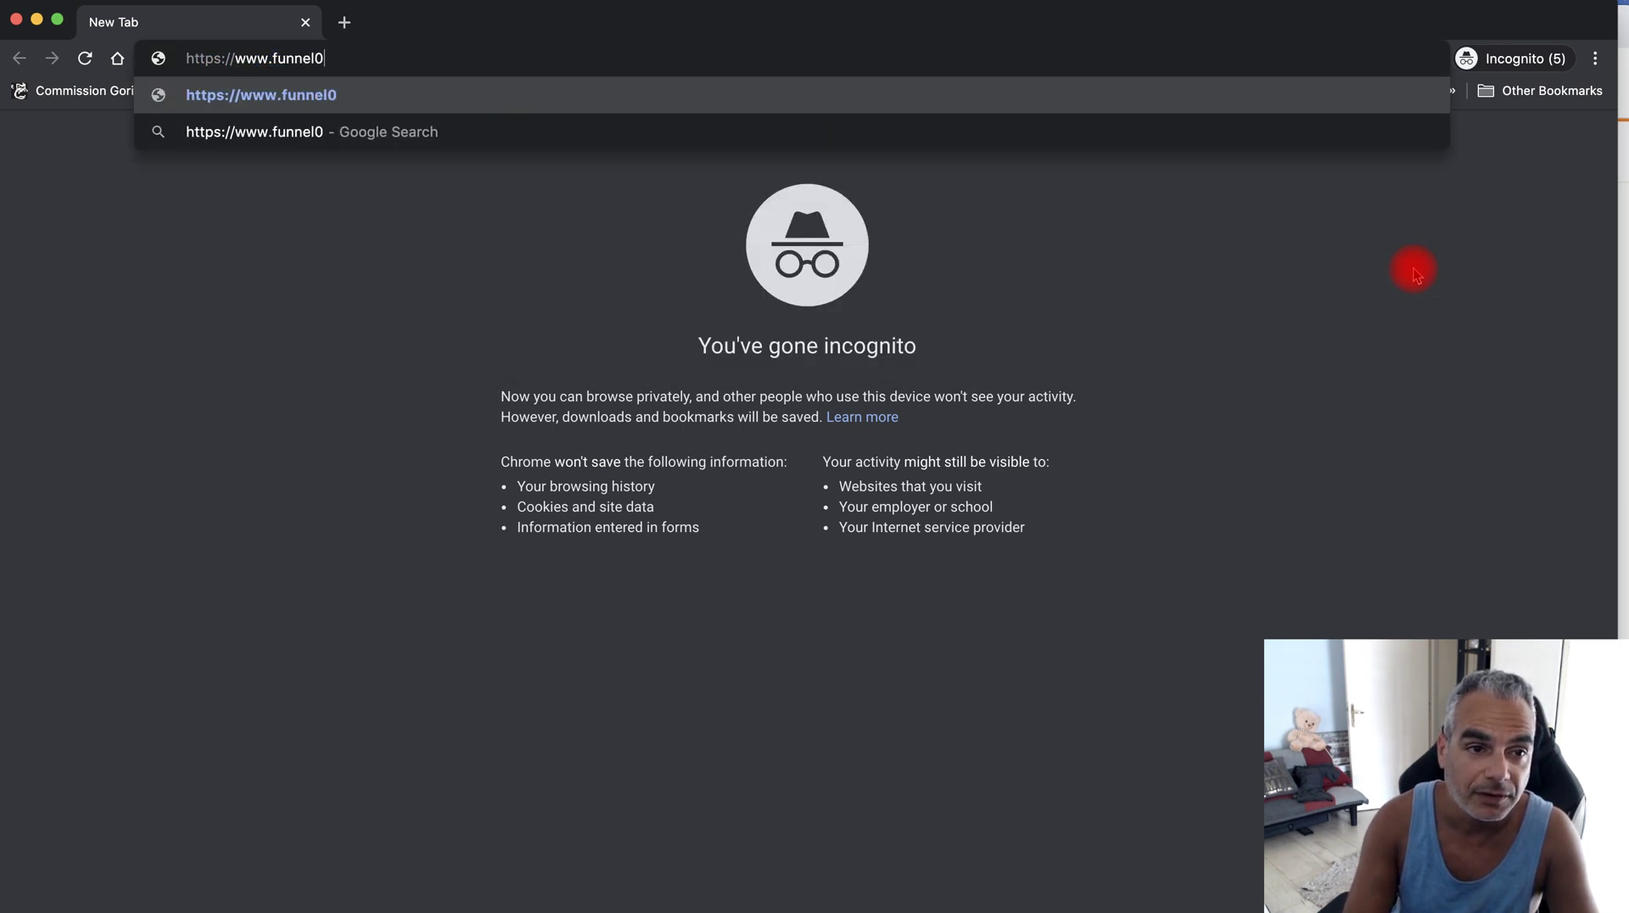
pyautogui.write('se')
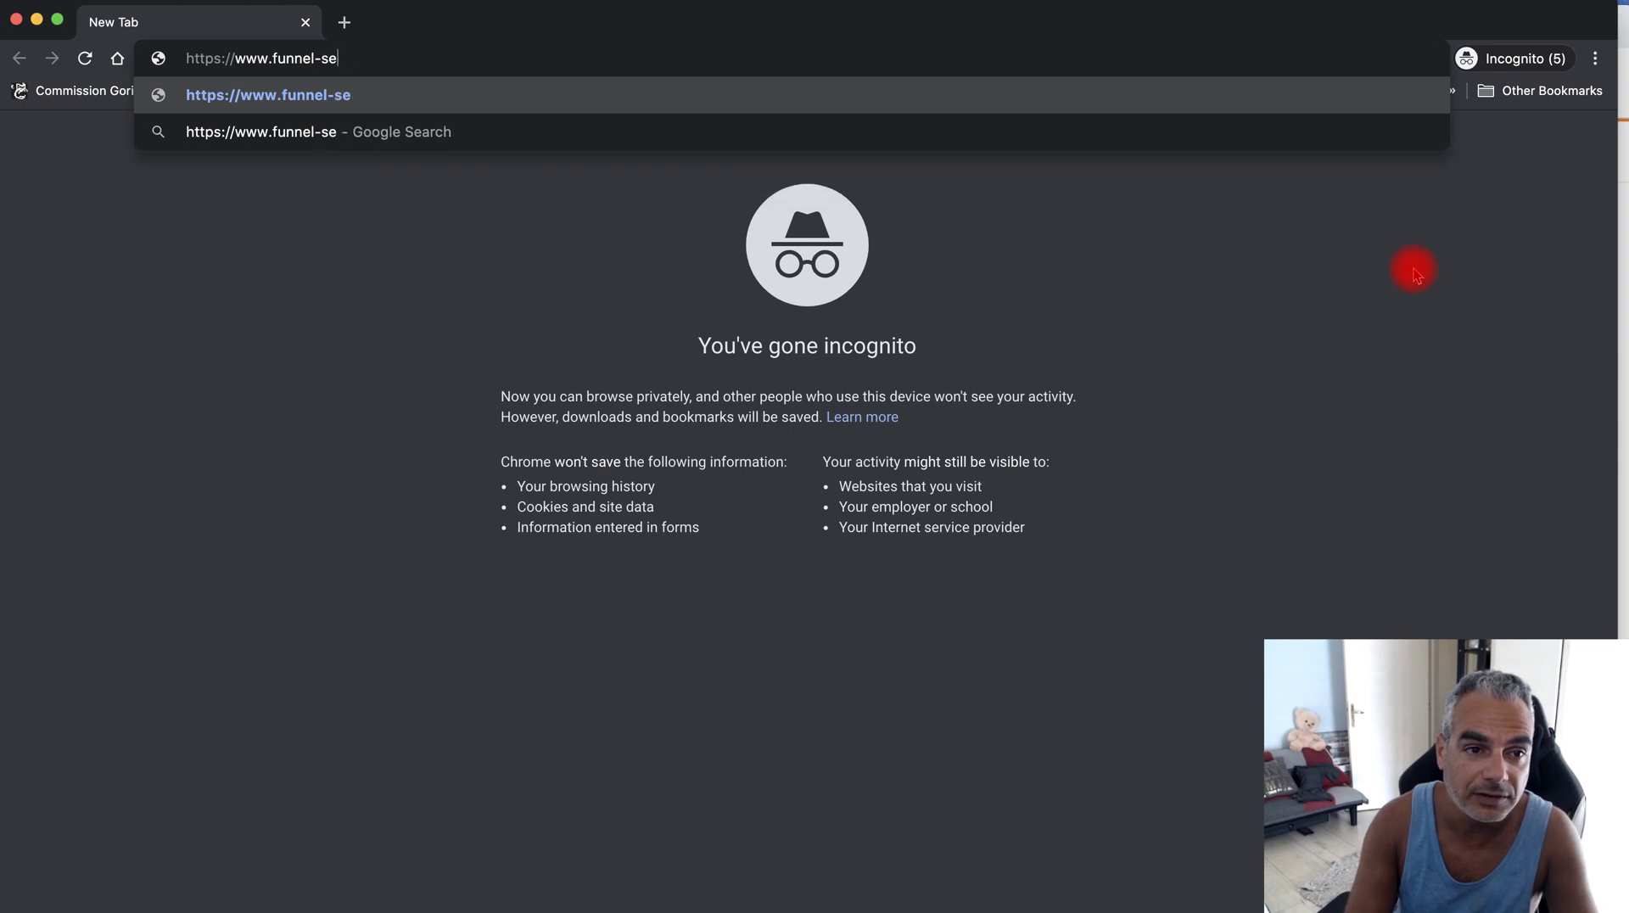
pyautogui.write('rrets.org')
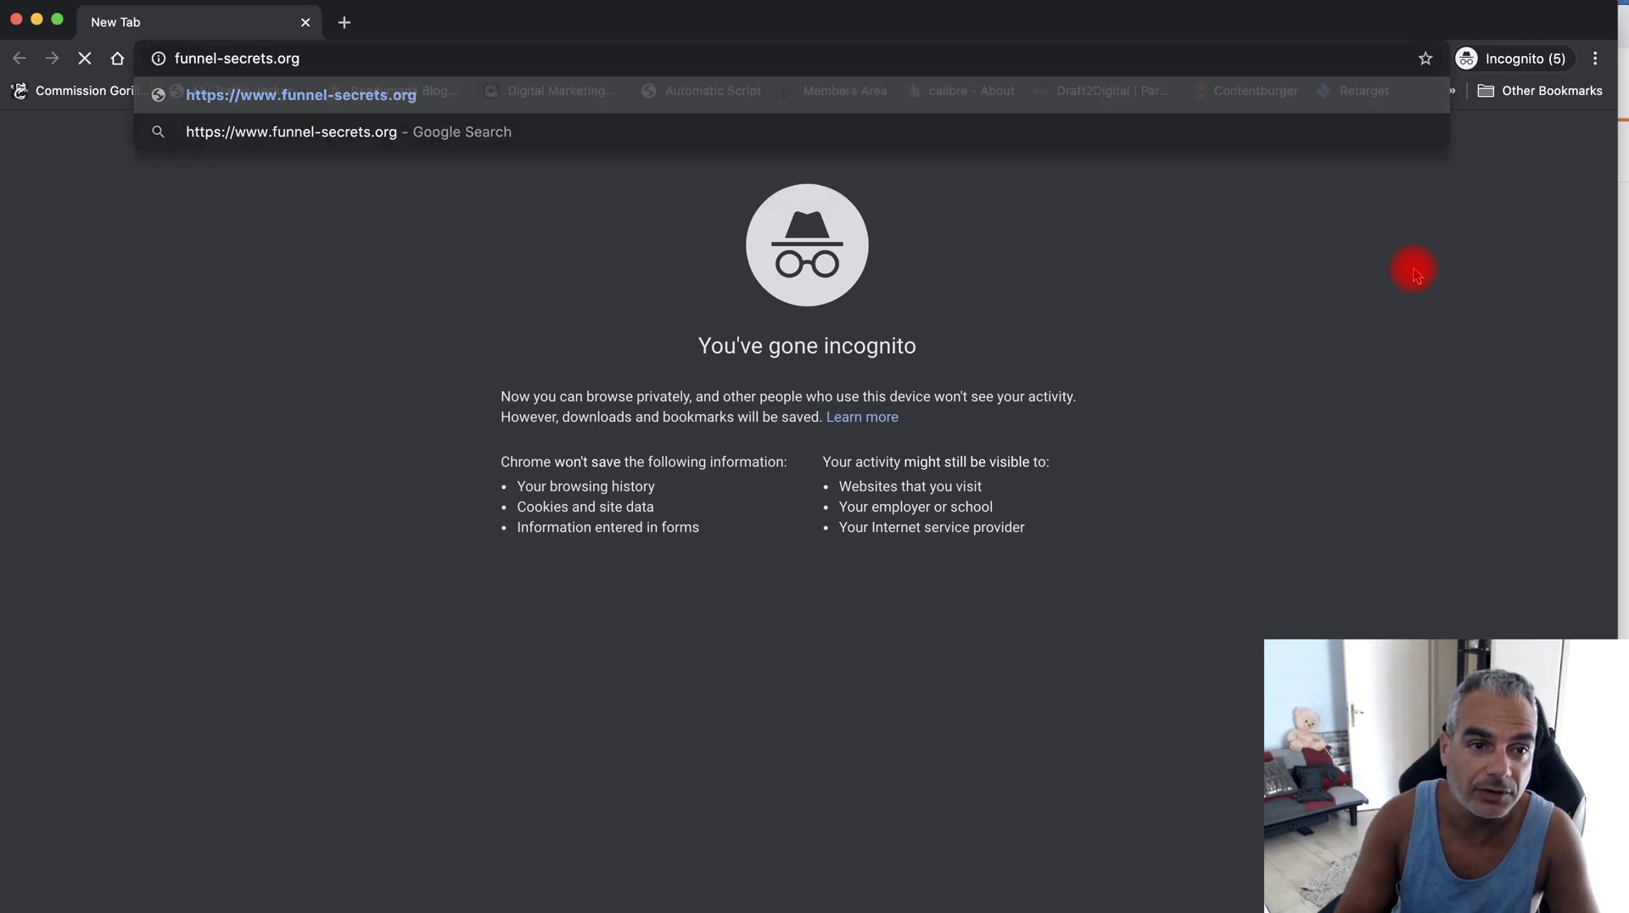
pyautogui.press('Return')
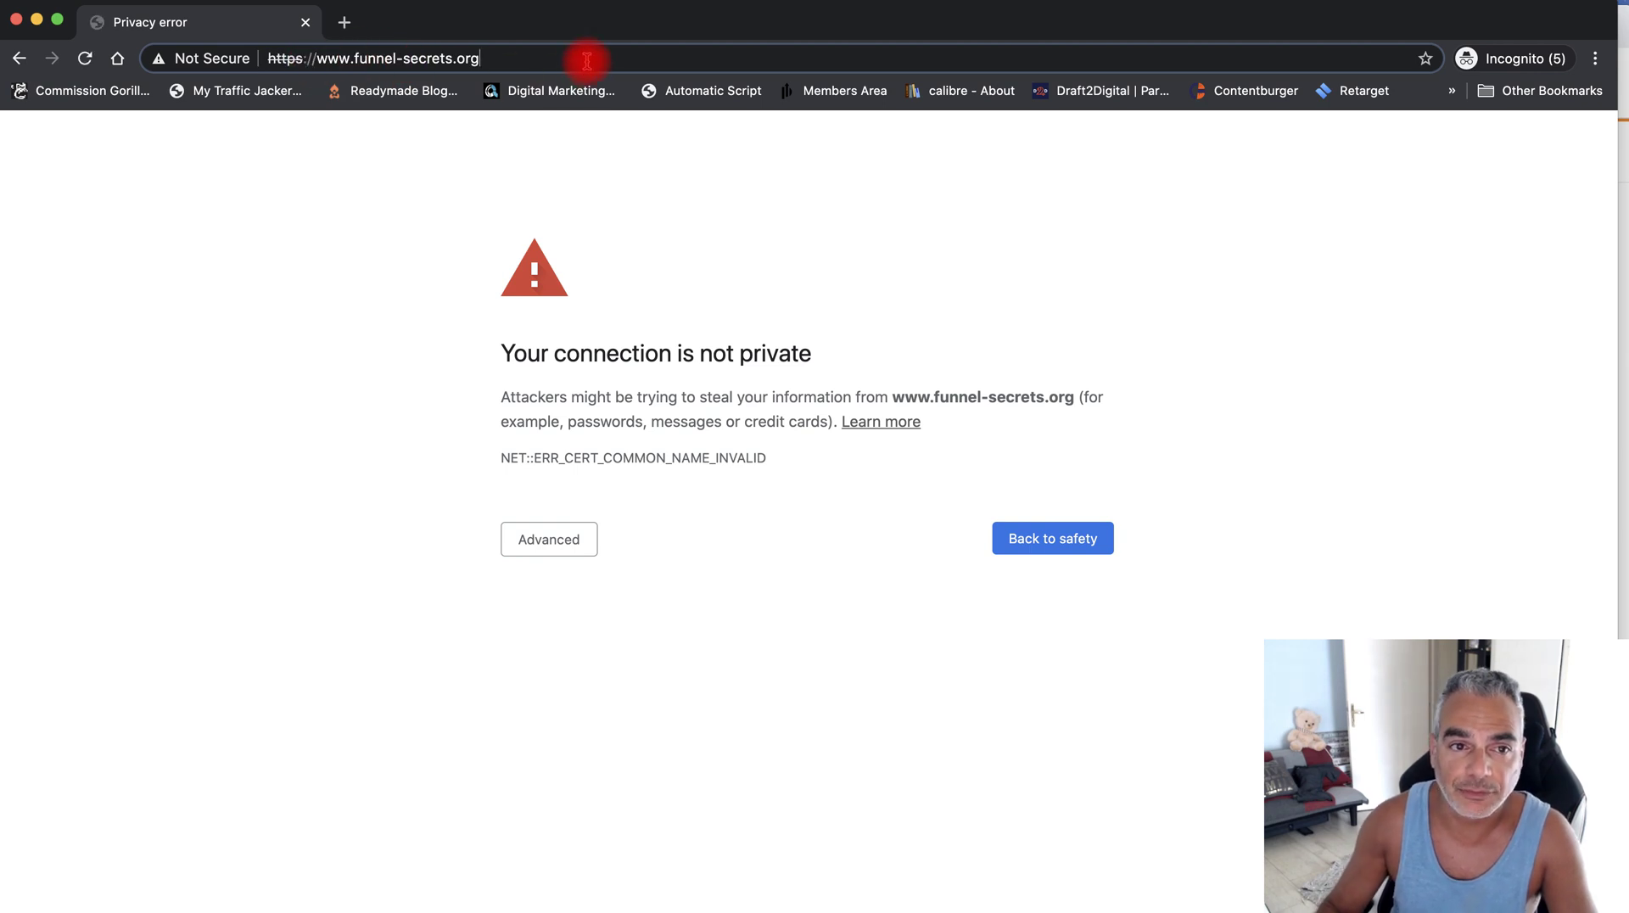
pyautogui.press('Return')
pyautogui.click(435, 57)
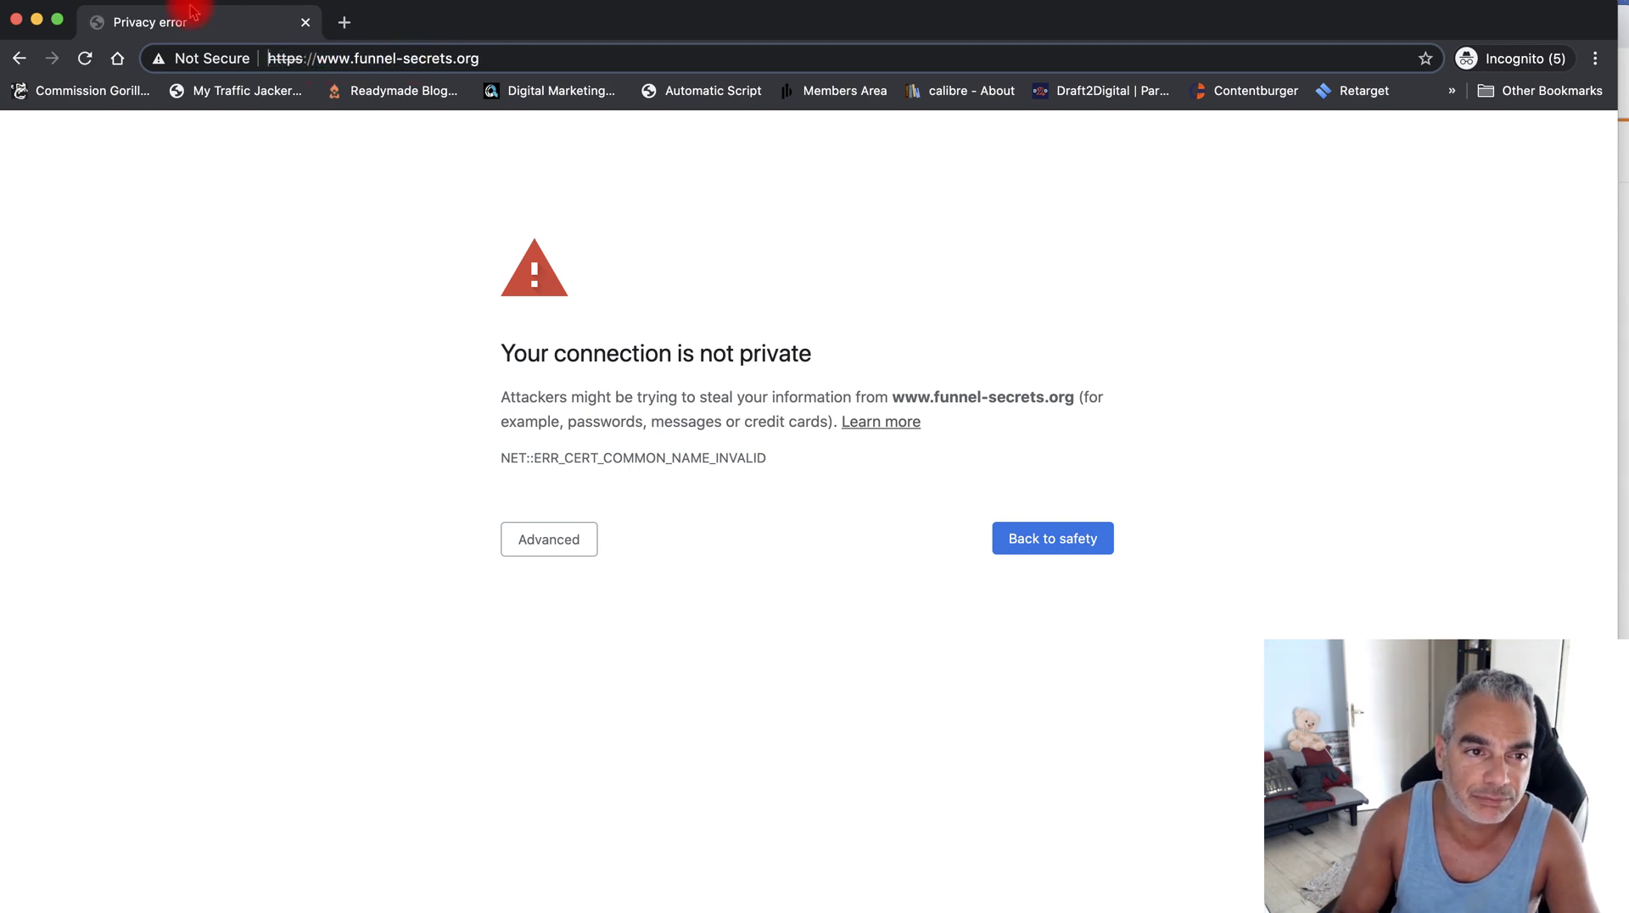
pyautogui.press('BackSpace')
pyautogui.press('BackSpace')
pyautogui.press('BackSpace')
pyautogui.press('BackSpace')
pyautogui.press('BackSpace')
pyautogui.press('BackSpace')
pyautogui.press('BackSpace')
pyautogui.press('BackSpace')
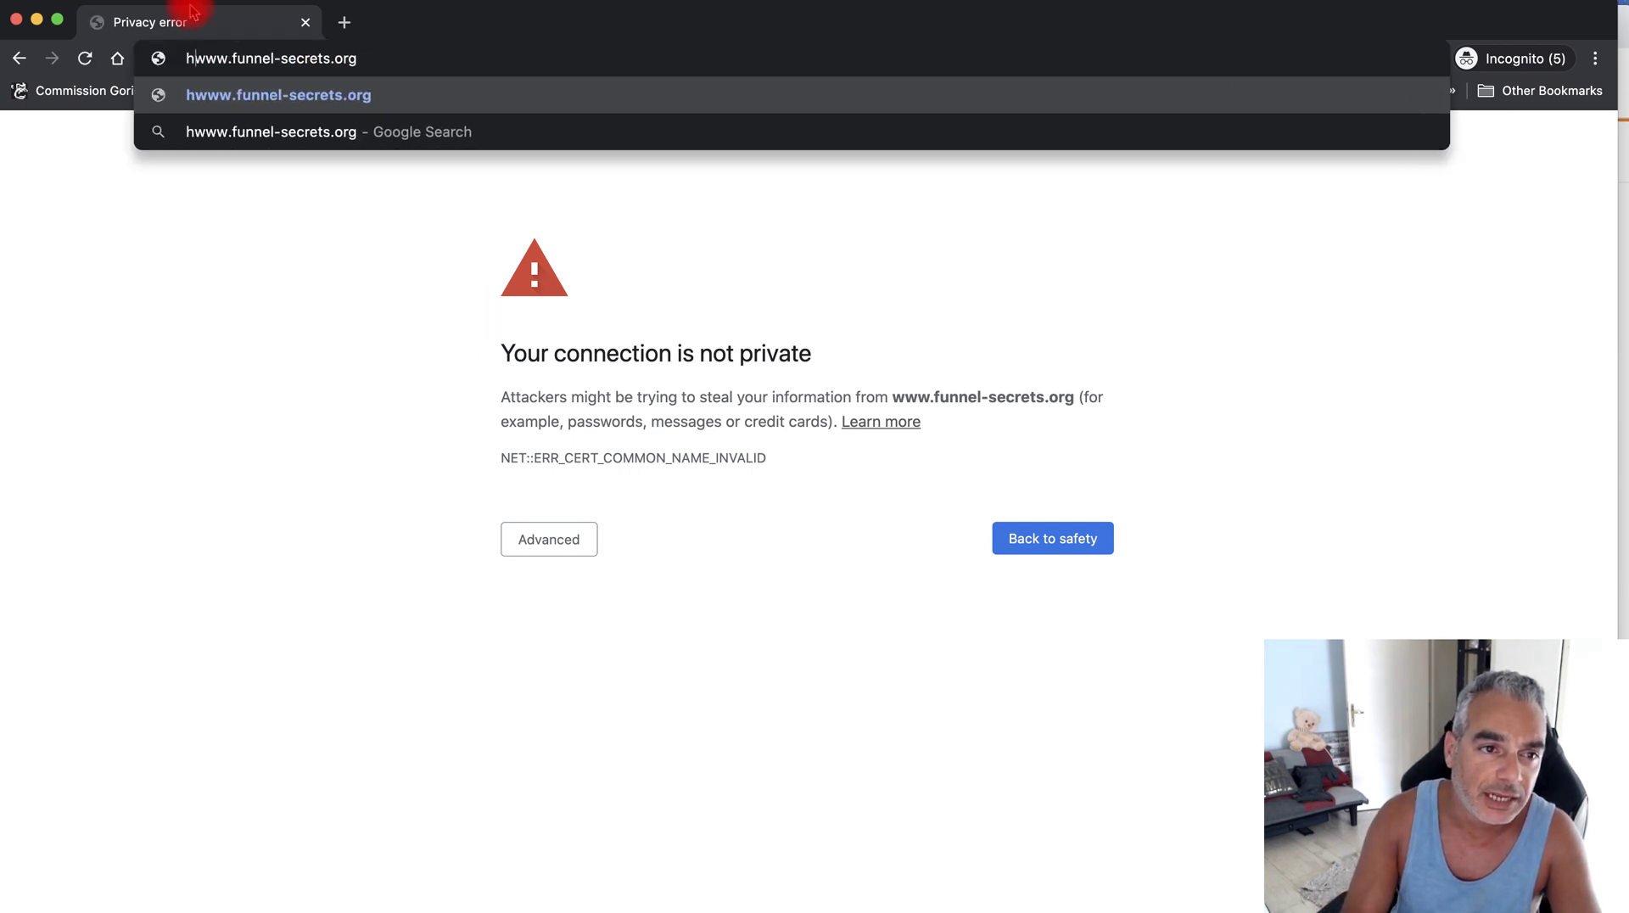
pyautogui.press('Return')
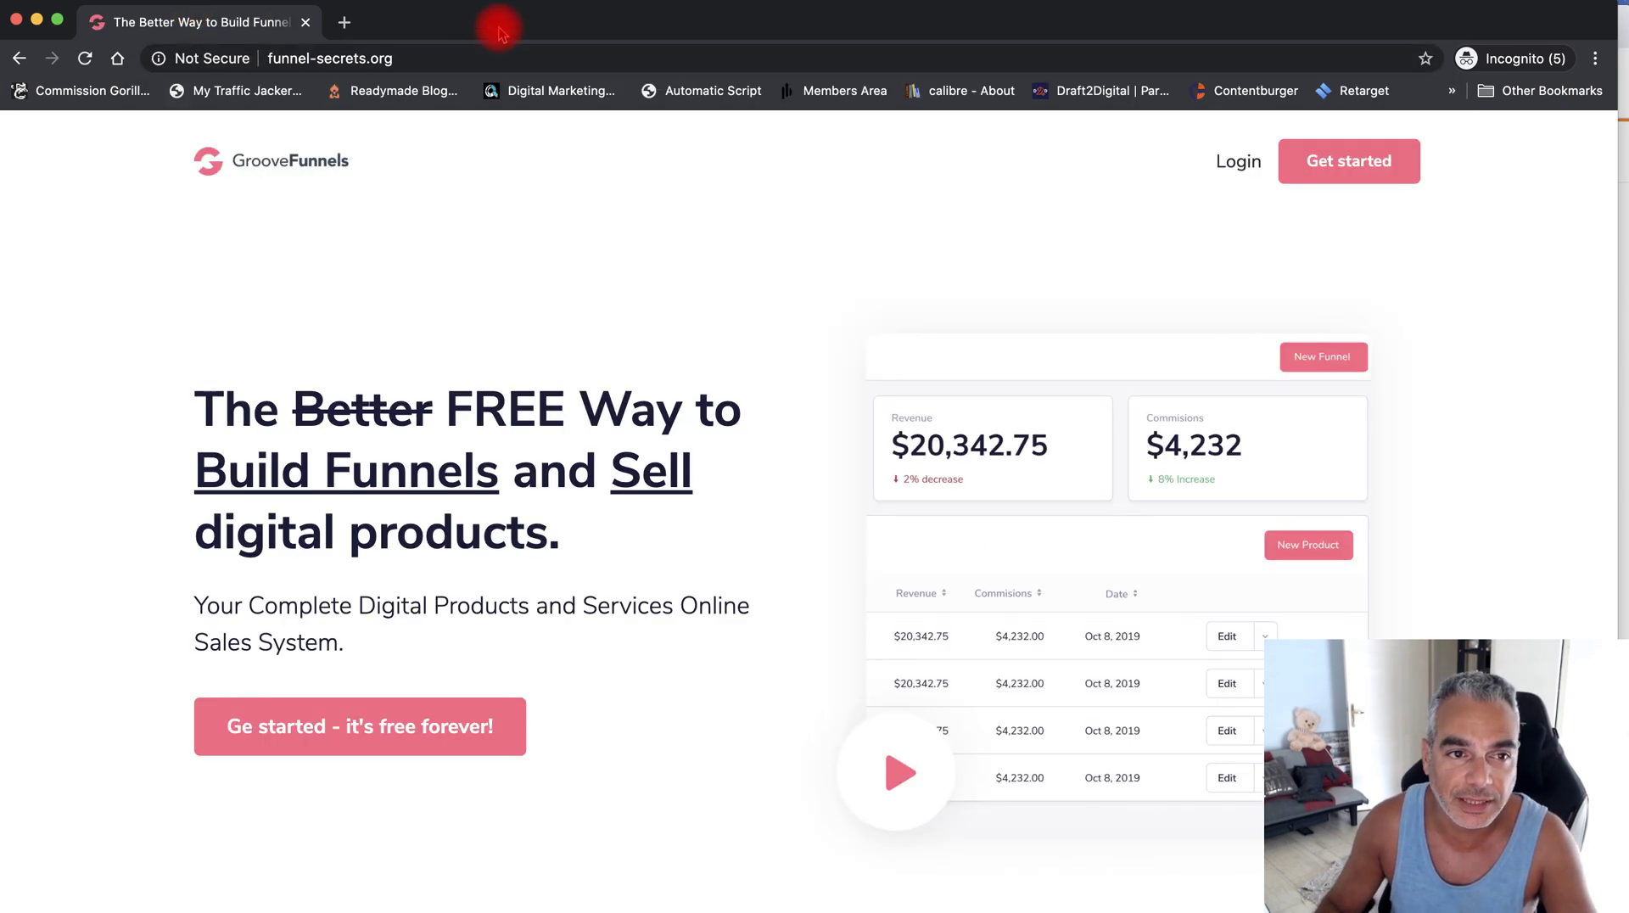
pyautogui.moveTo(498, 32); pyautogui.dragTo(525, 911)
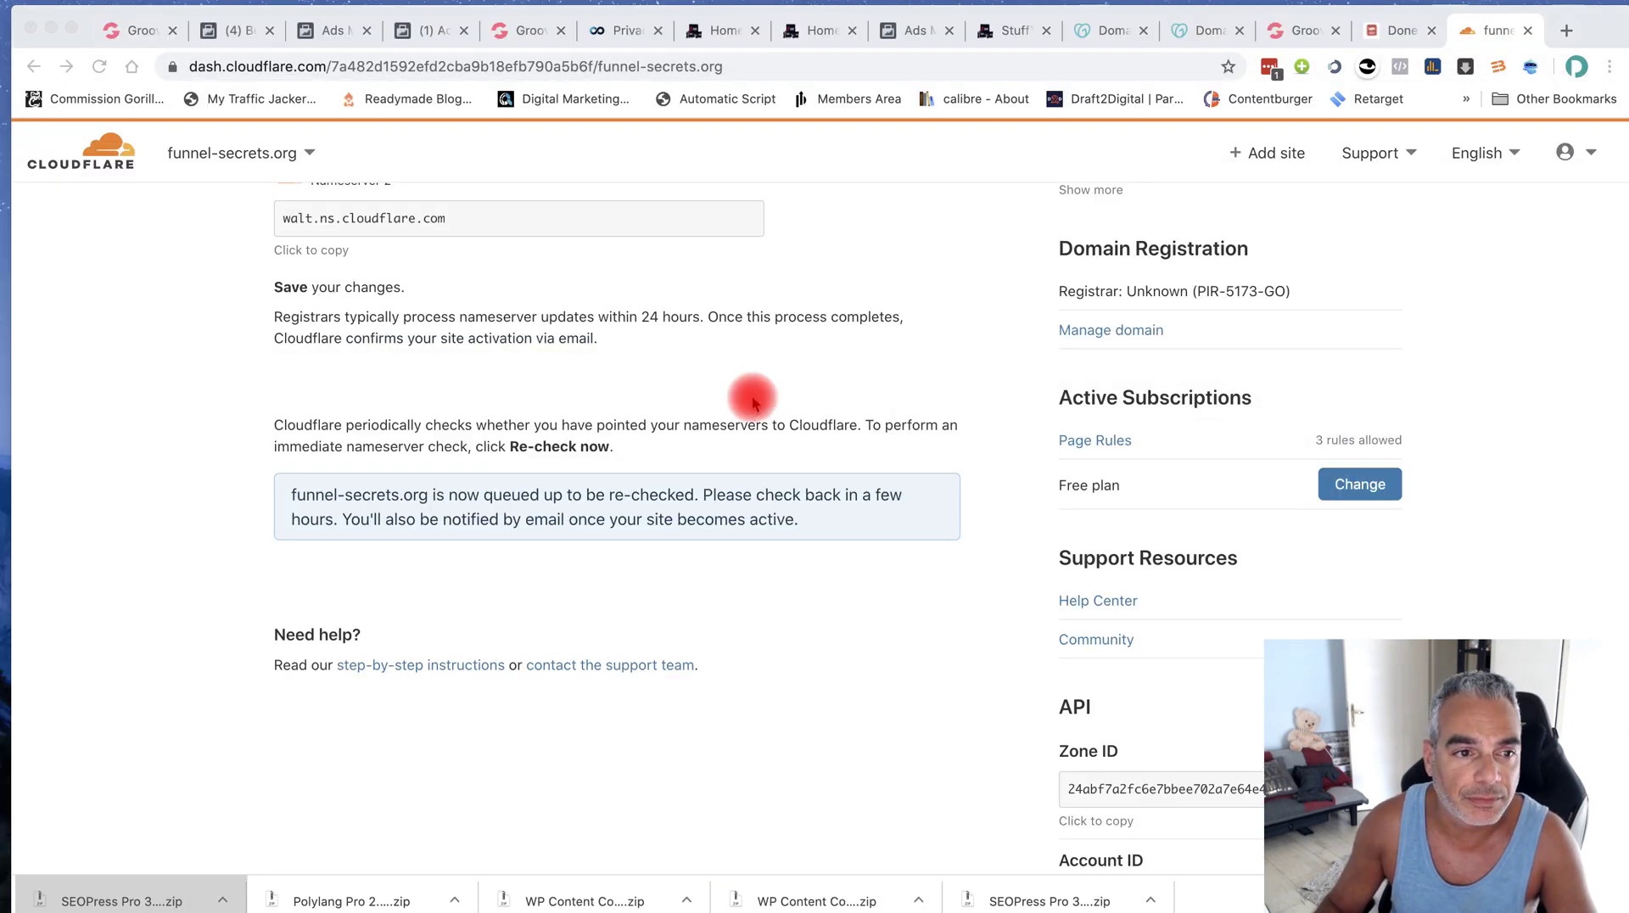
# Open the dpapabonuses.com dashboard from Cloudflare's site list
pyautogui.scroll(10, 752, 402)
pyautogui.click(297, 155)
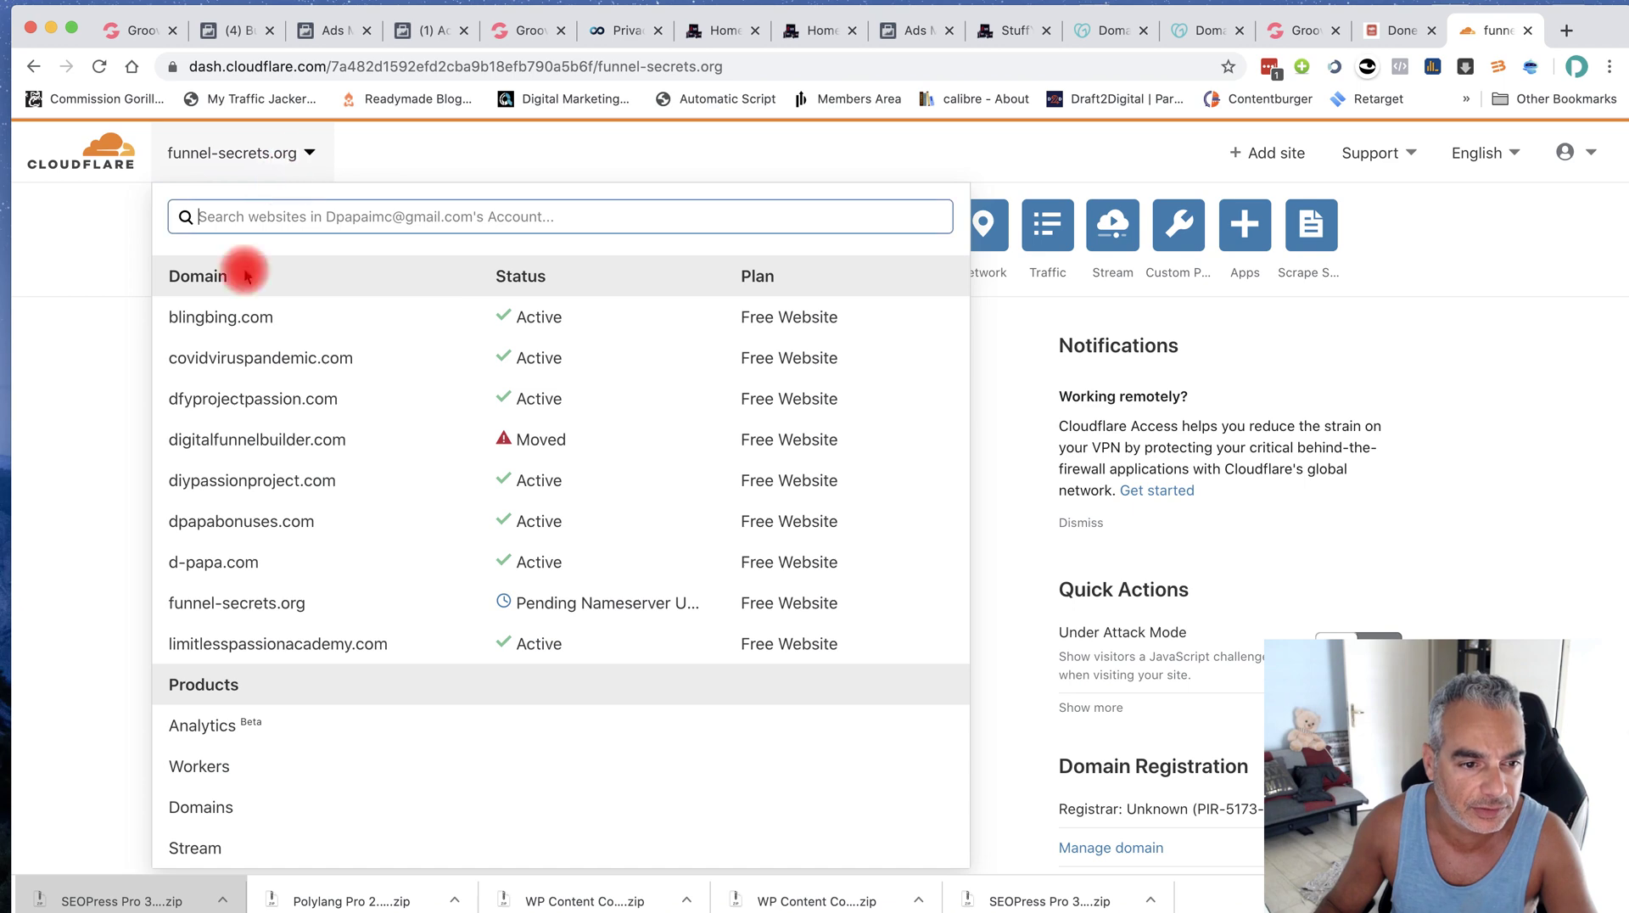
pyautogui.click(268, 524)
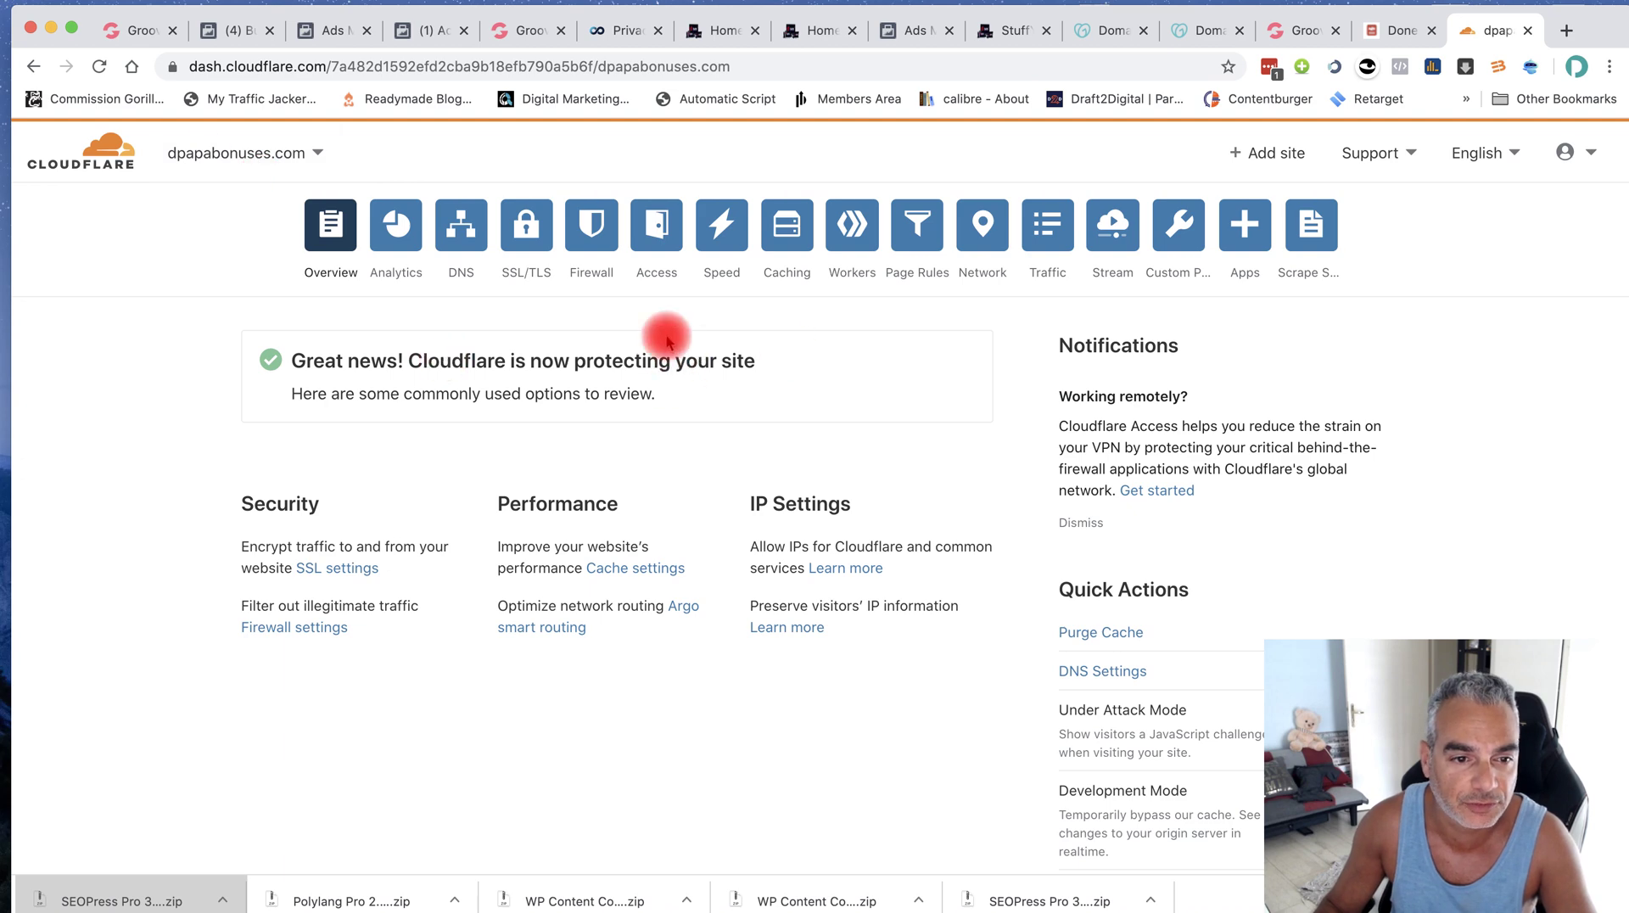
# Switch to the funnel-secrets.org overview and request an immediate nameserver re-check
pyautogui.click(299, 157)
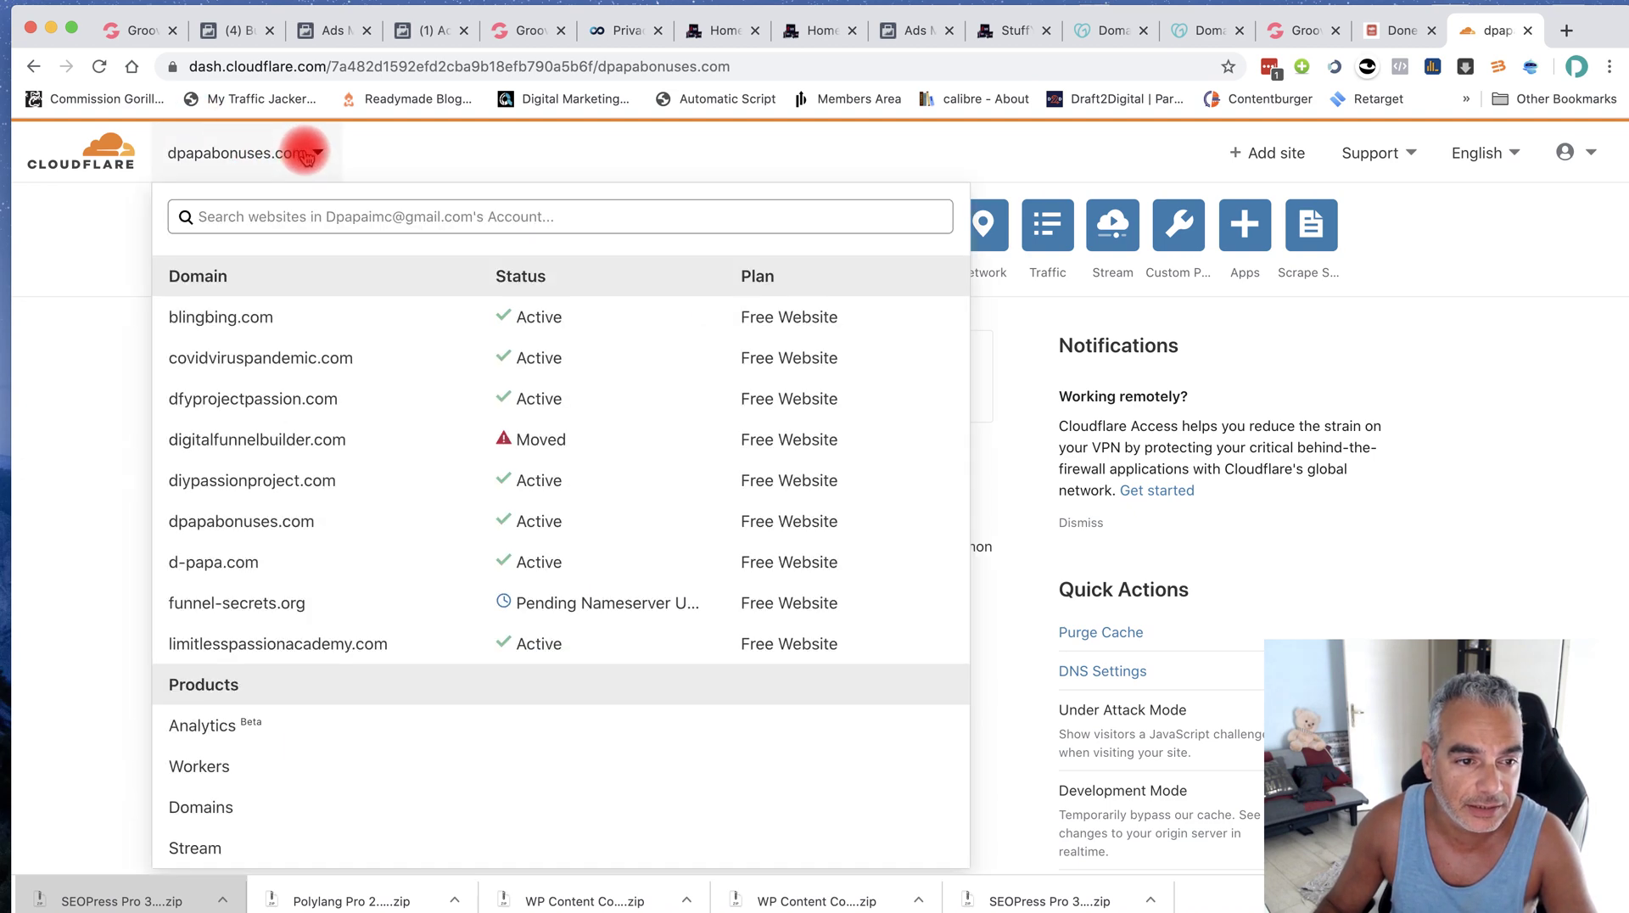
pyautogui.click(364, 614)
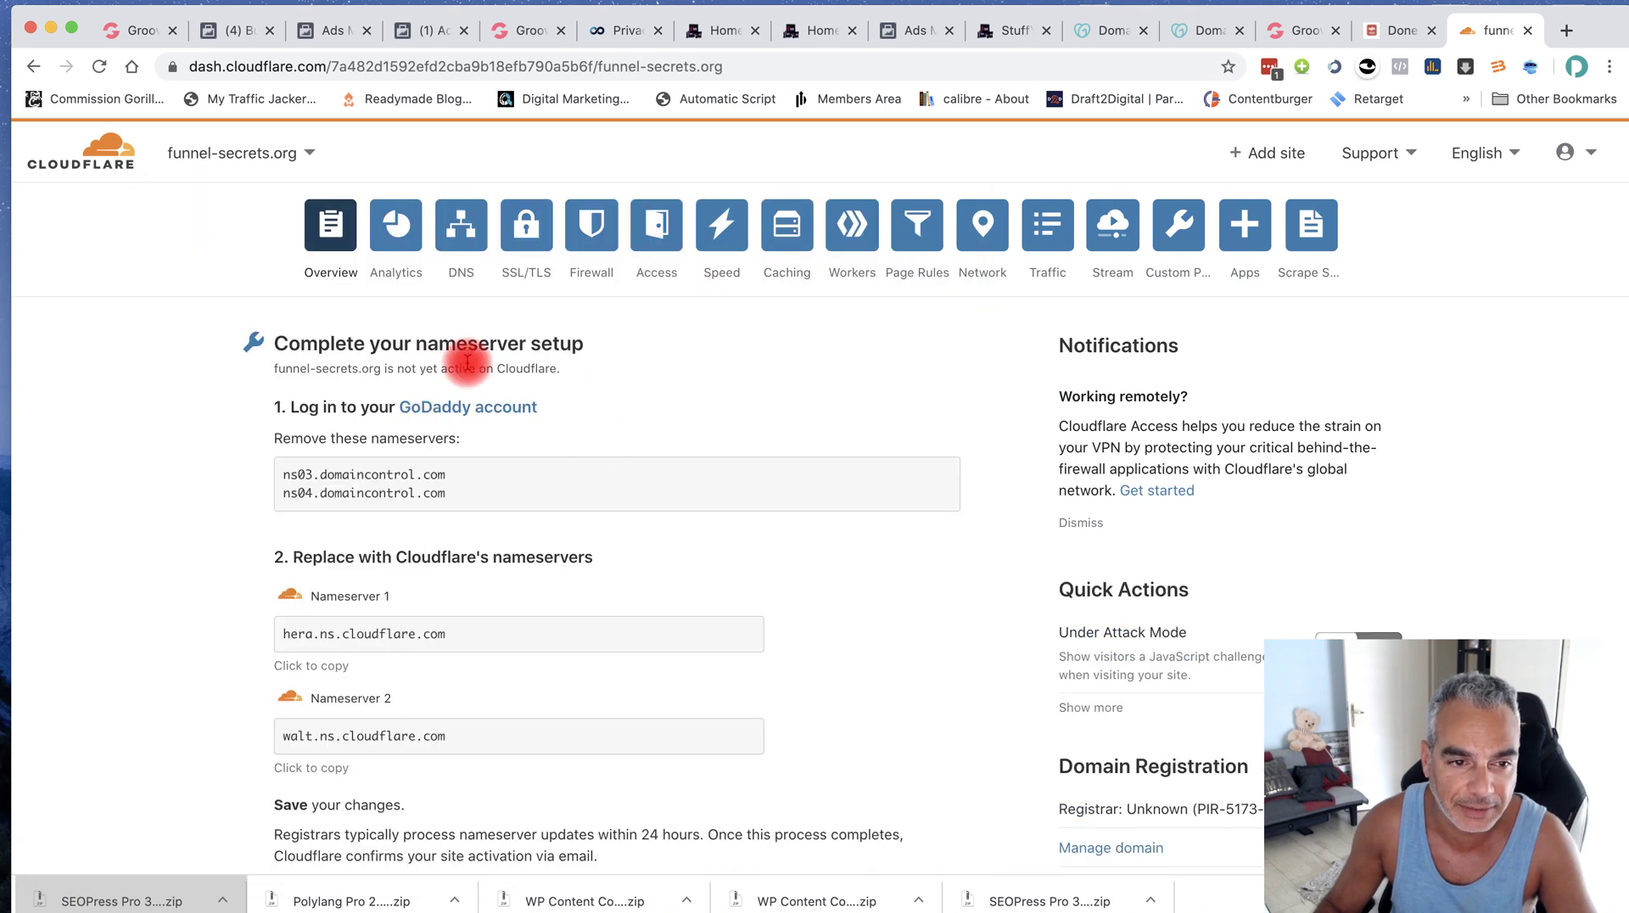
pyautogui.scroll(-10, 756, 666)
pyautogui.scroll(4, 448, 343)
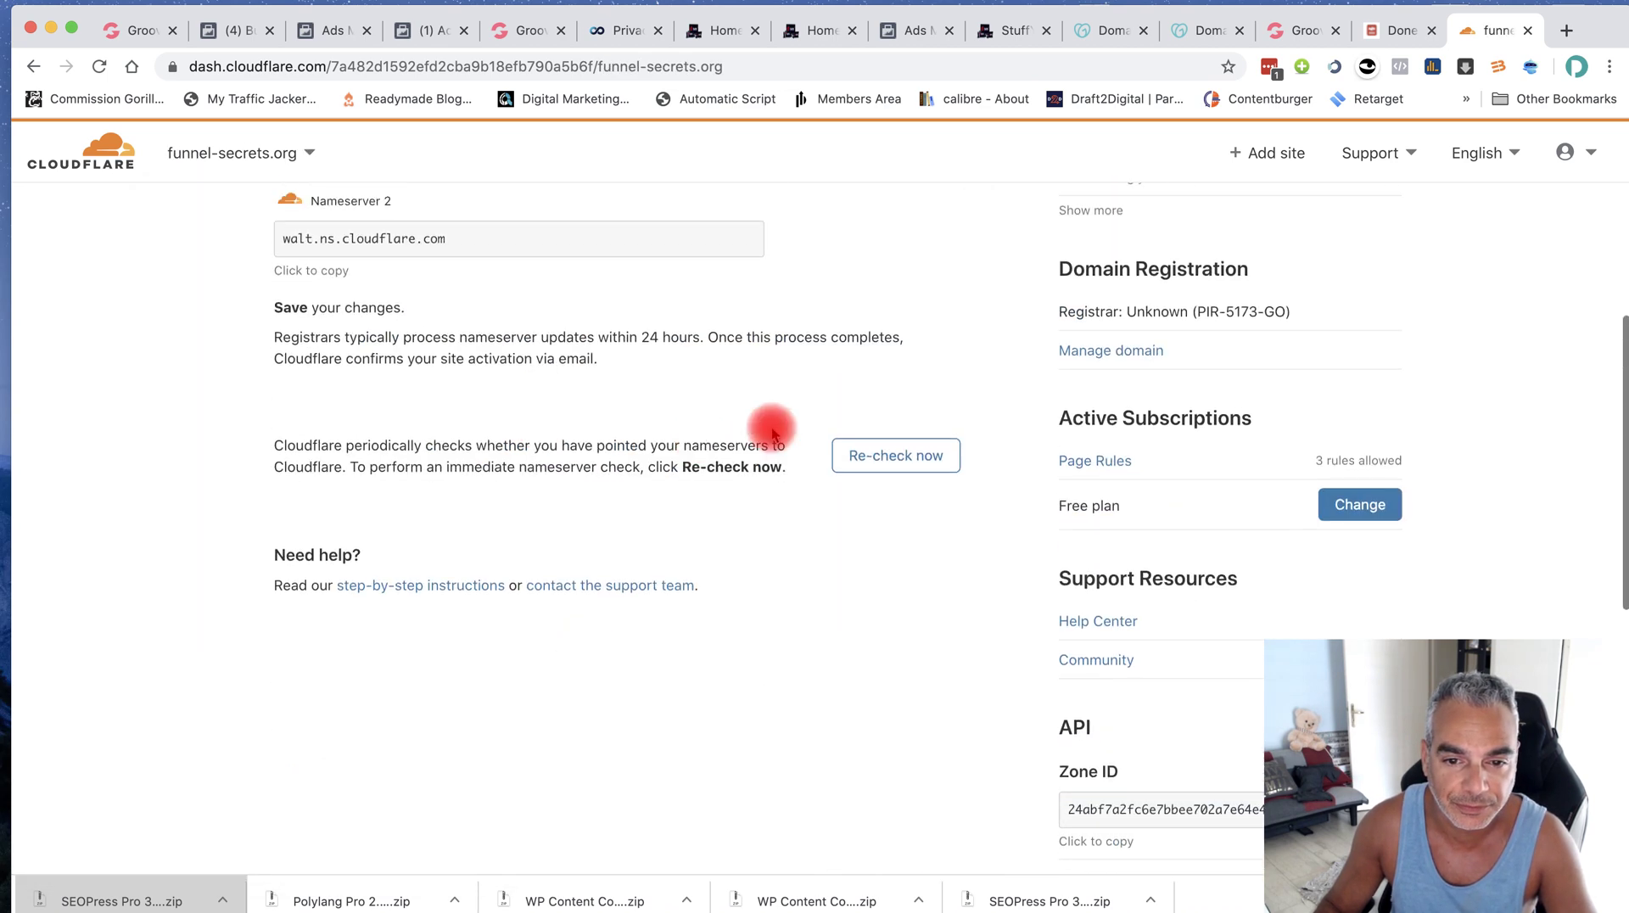
pyautogui.click(876, 454)
pyautogui.scroll(3, 650, 496)
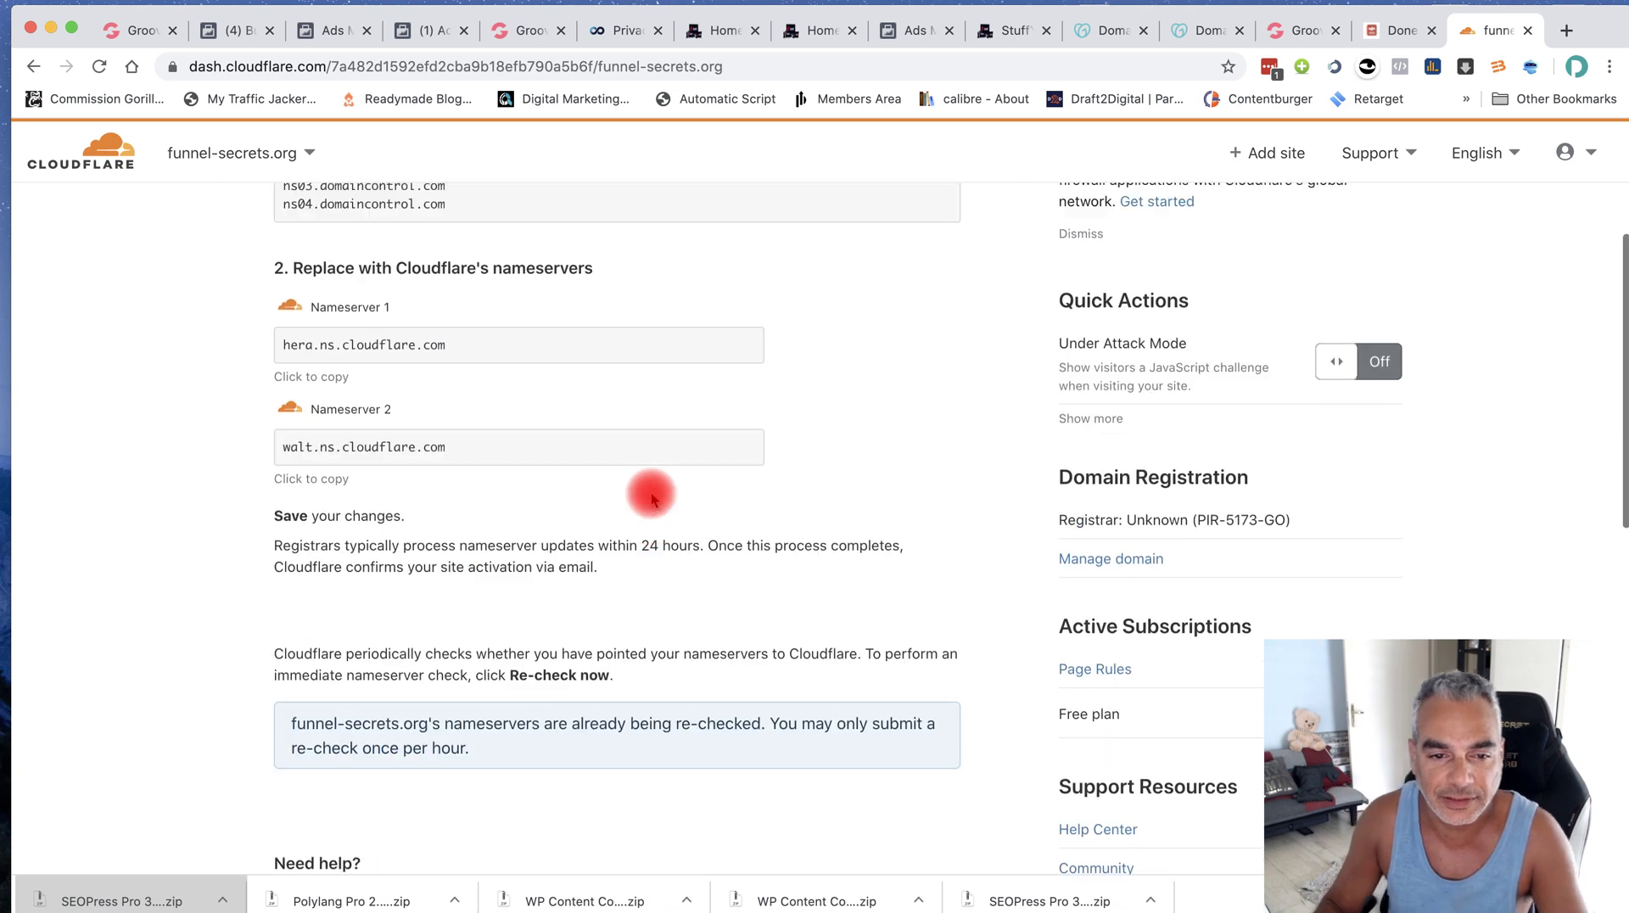
pyautogui.scroll(4, 650, 492)
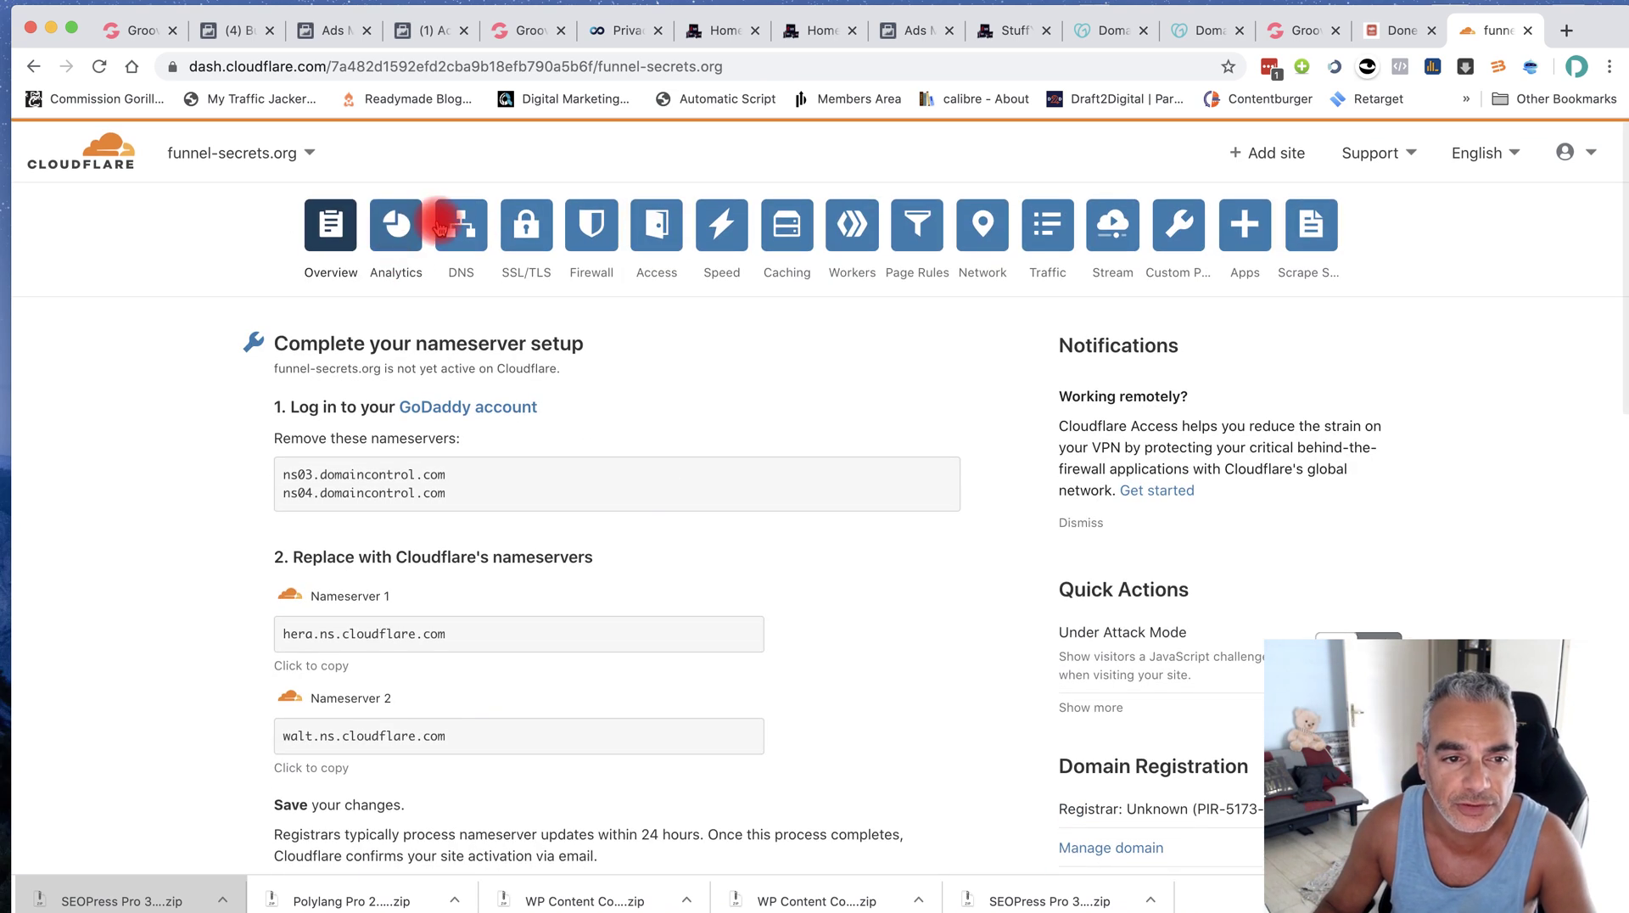
# Go back to the dpapabonuses.com overview to confirm Cloudflare protects it
pyautogui.click(259, 151)
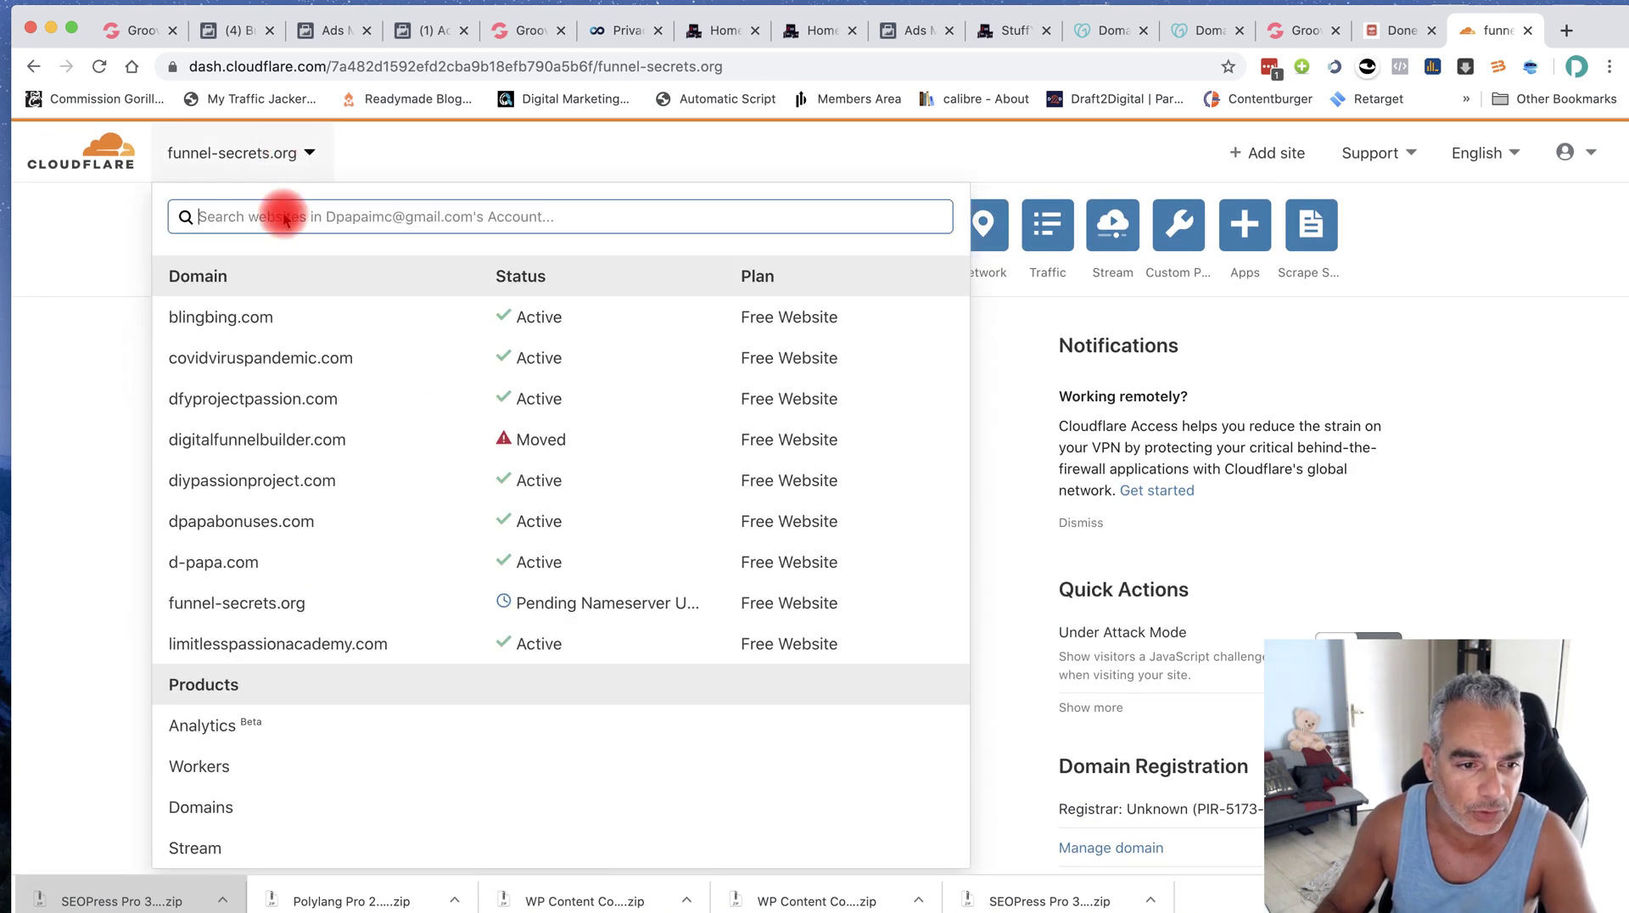
pyautogui.click(265, 526)
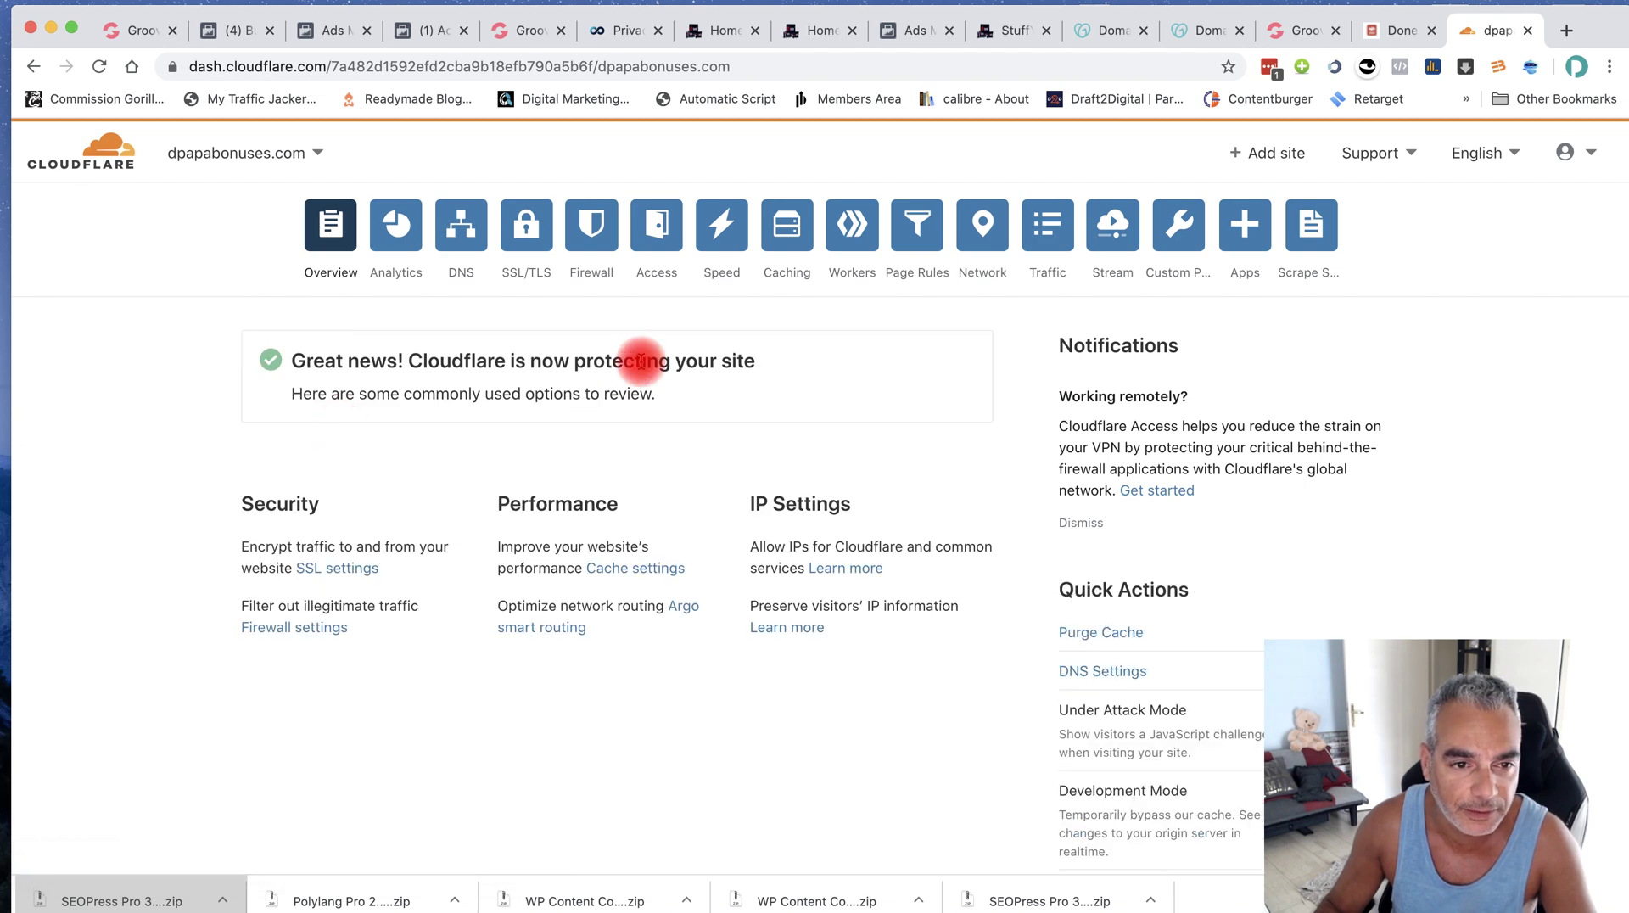
pyautogui.rightClick(203, 152)
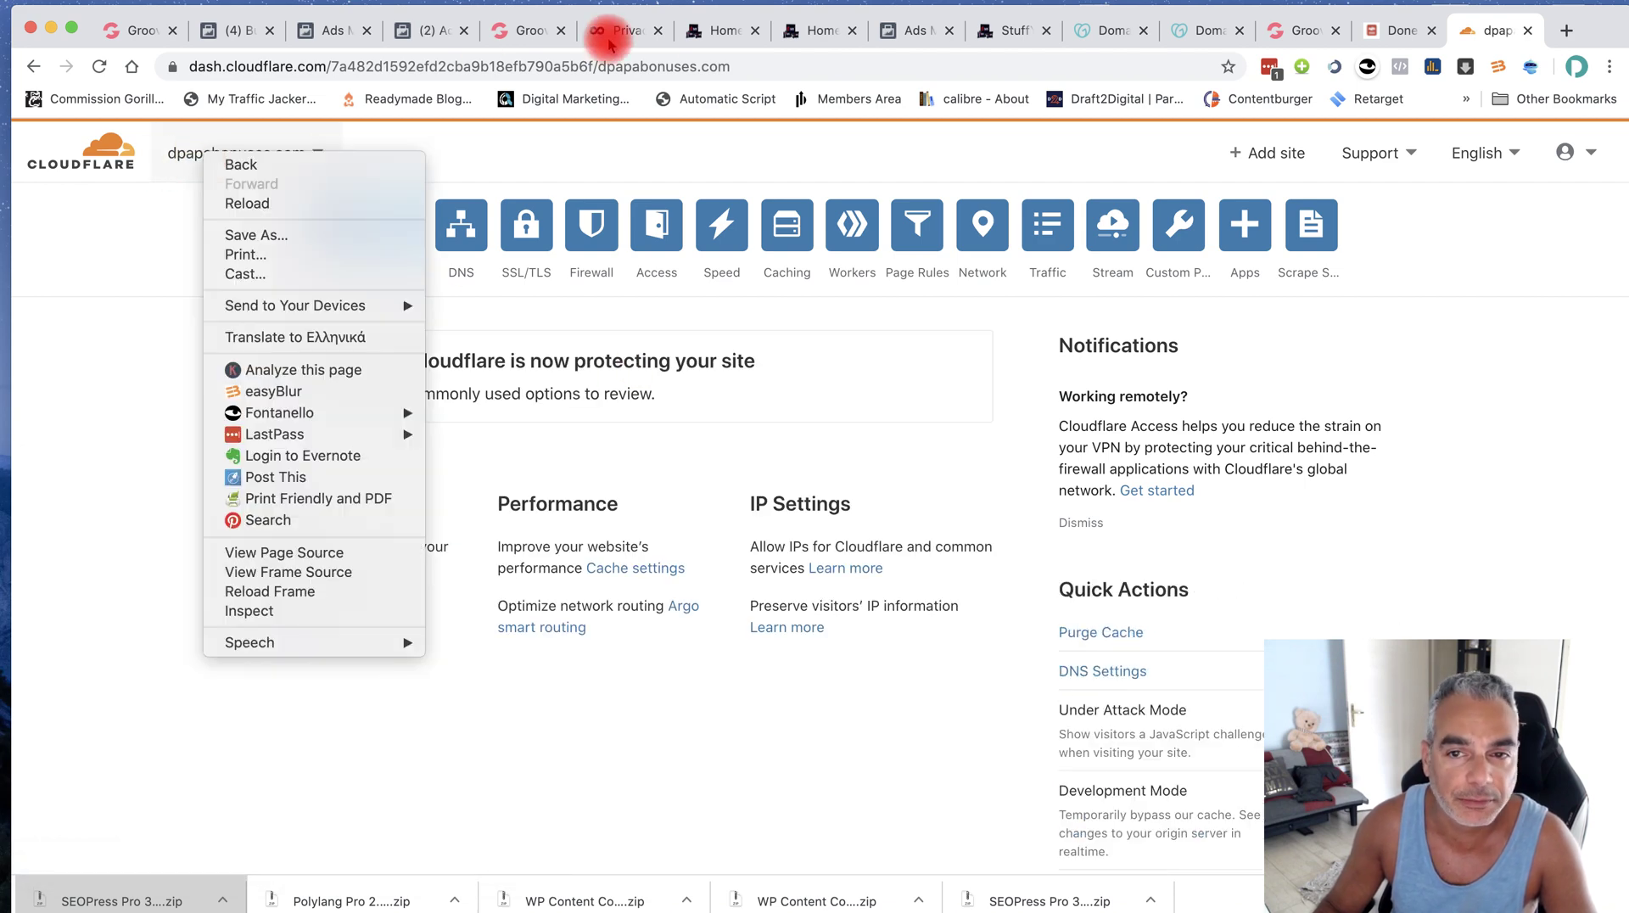
pyautogui.click(1544, 34)
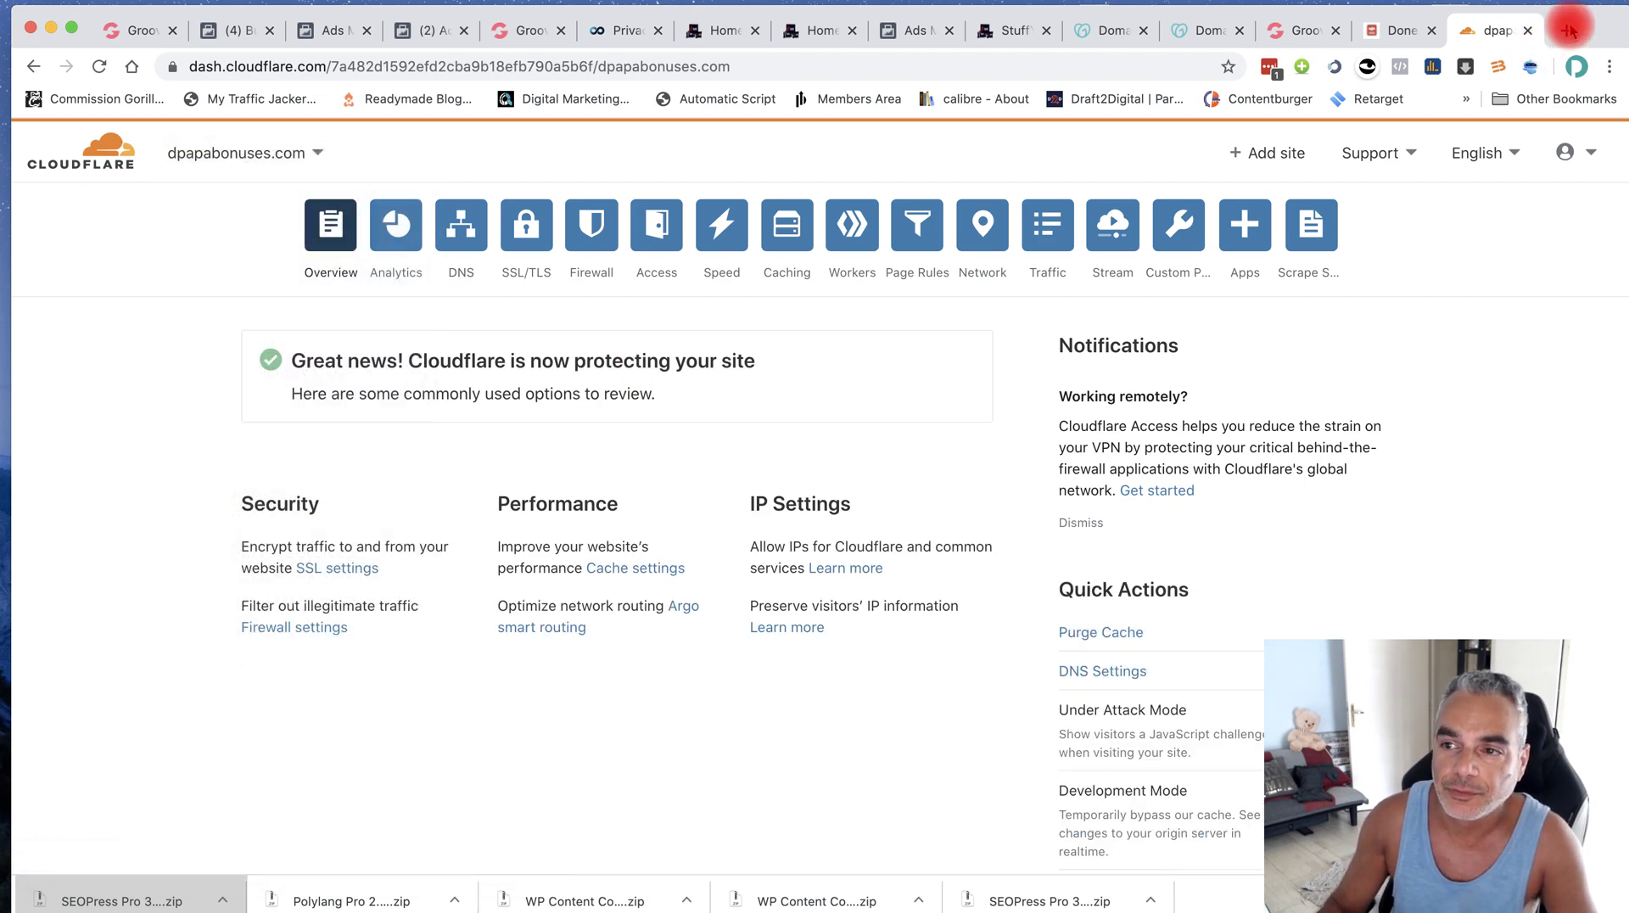
pyautogui.click(1567, 31)
pyautogui.write('https://wwww')
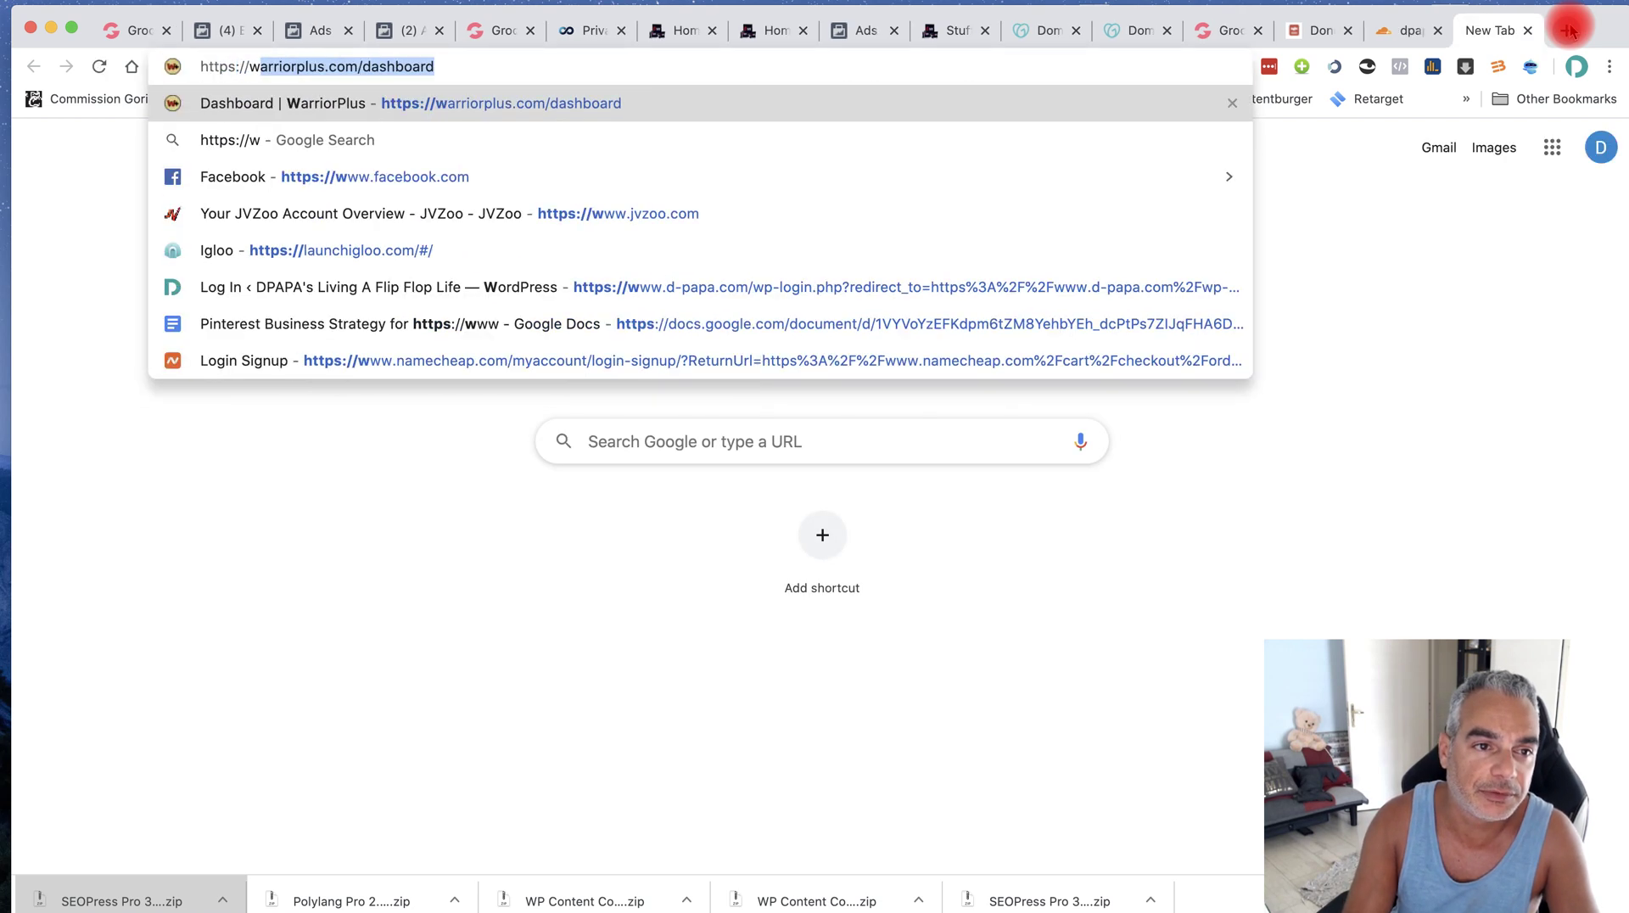
pyautogui.press('BackSpace')
pyautogui.write('.dp')
pyautogui.press('BackSpace')
pyautogui.press('BackSpace')
pyautogui.press('BackSpace')
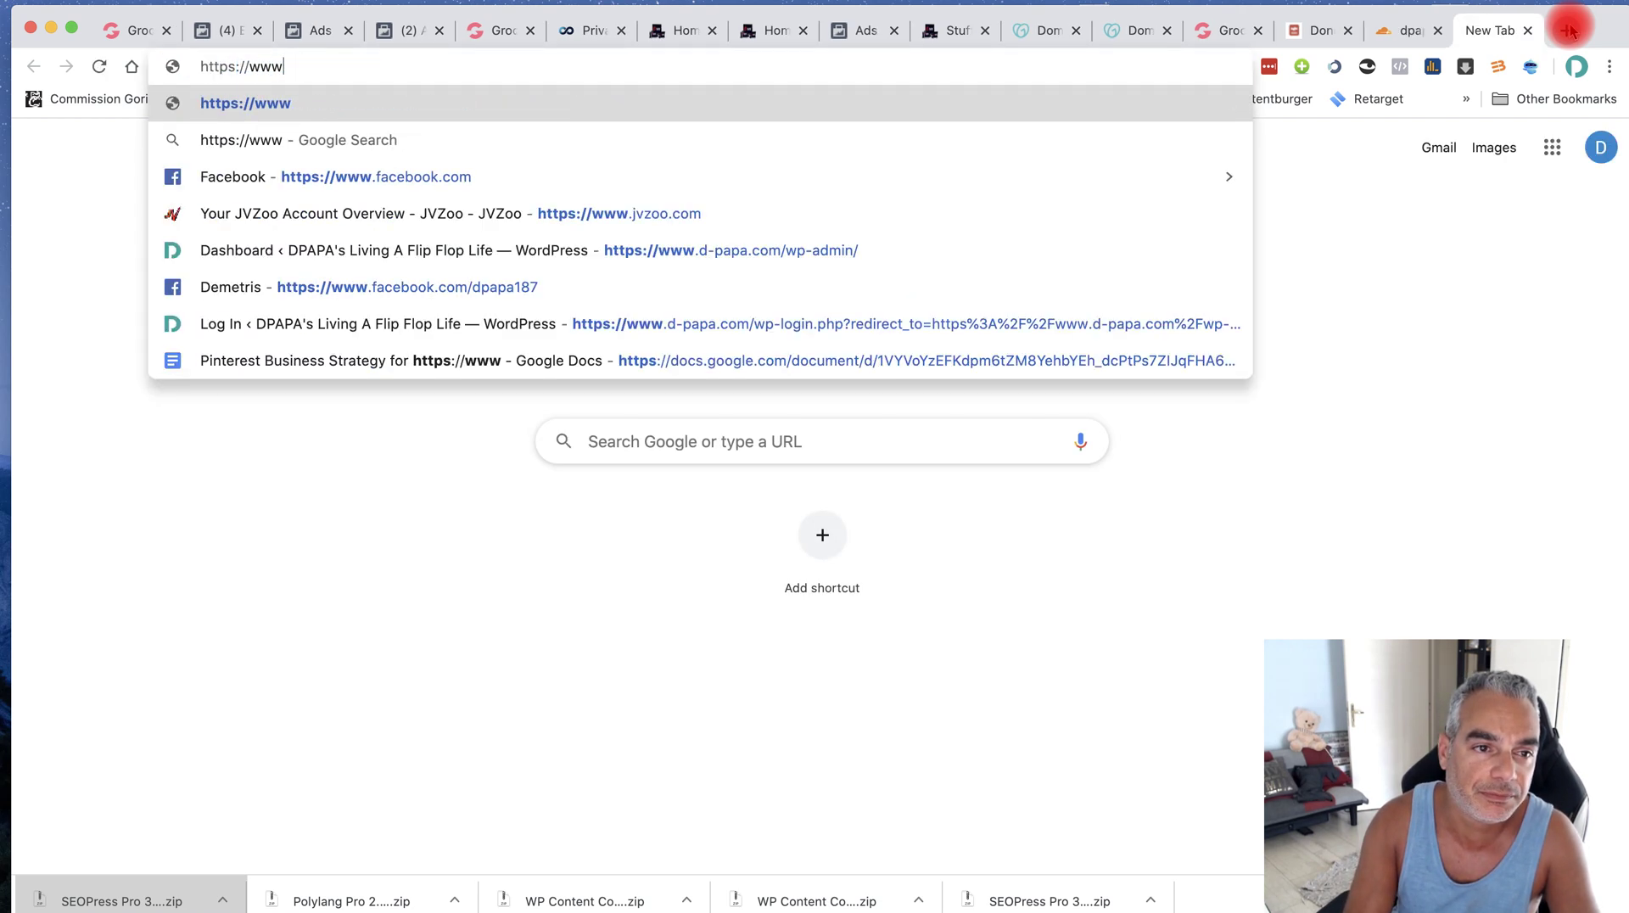
pyautogui.write('.dpapa')
pyautogui.press('Return')
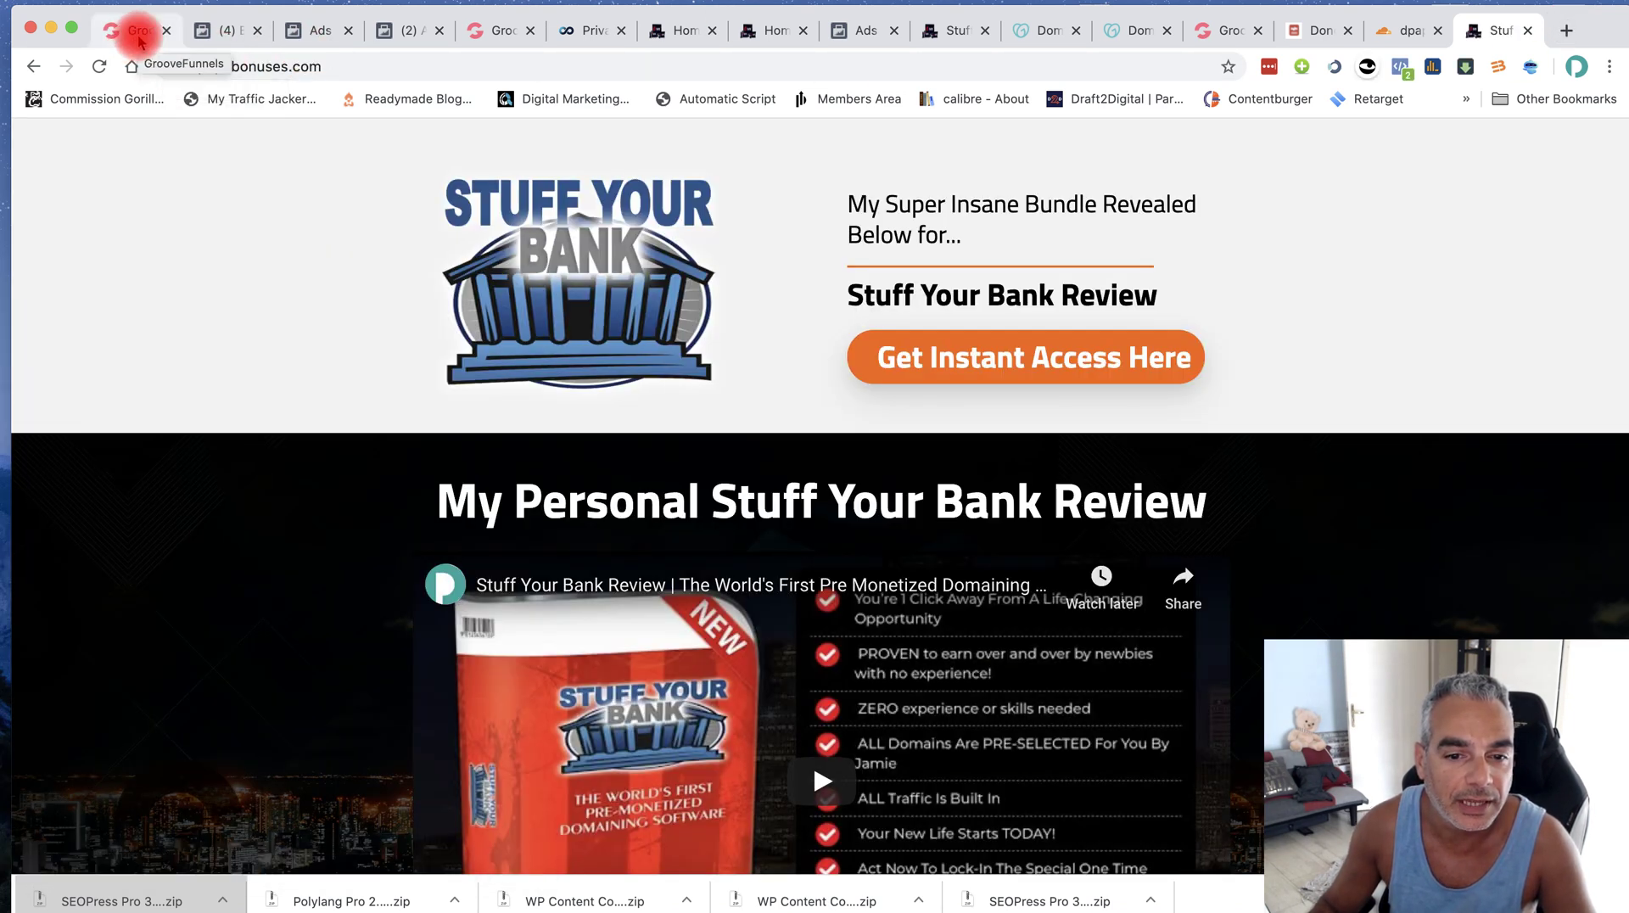
# Edit the Clone Click Domination Review And Bonuses site and check its publish domain dpapabonuses.com
pyautogui.click(111, 31)
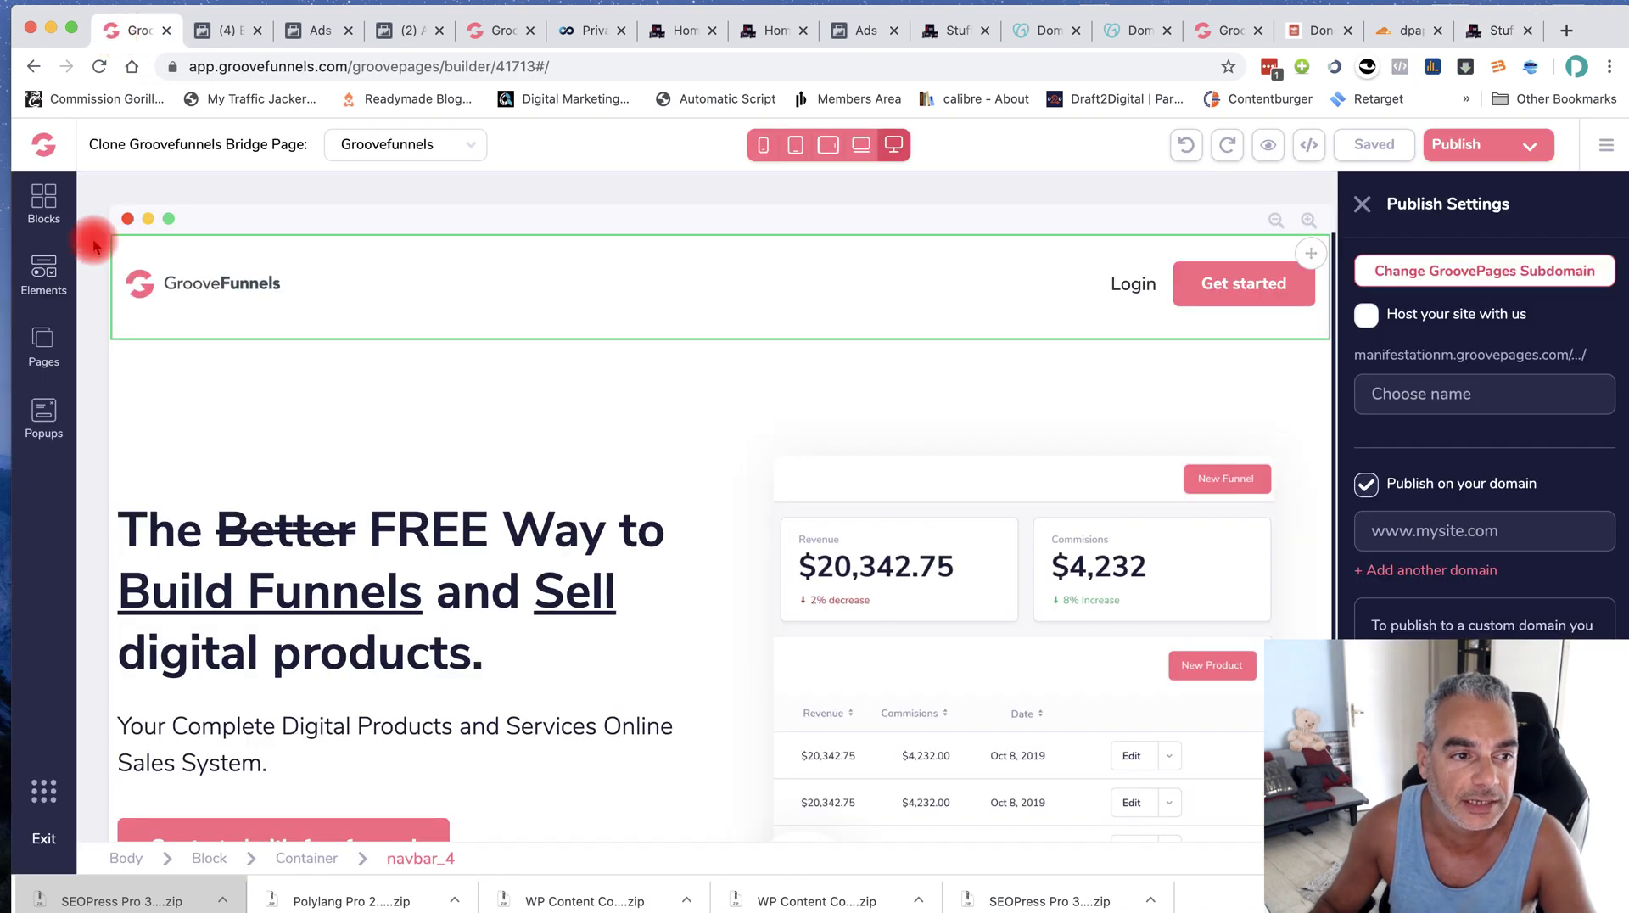
pyautogui.click(44, 146)
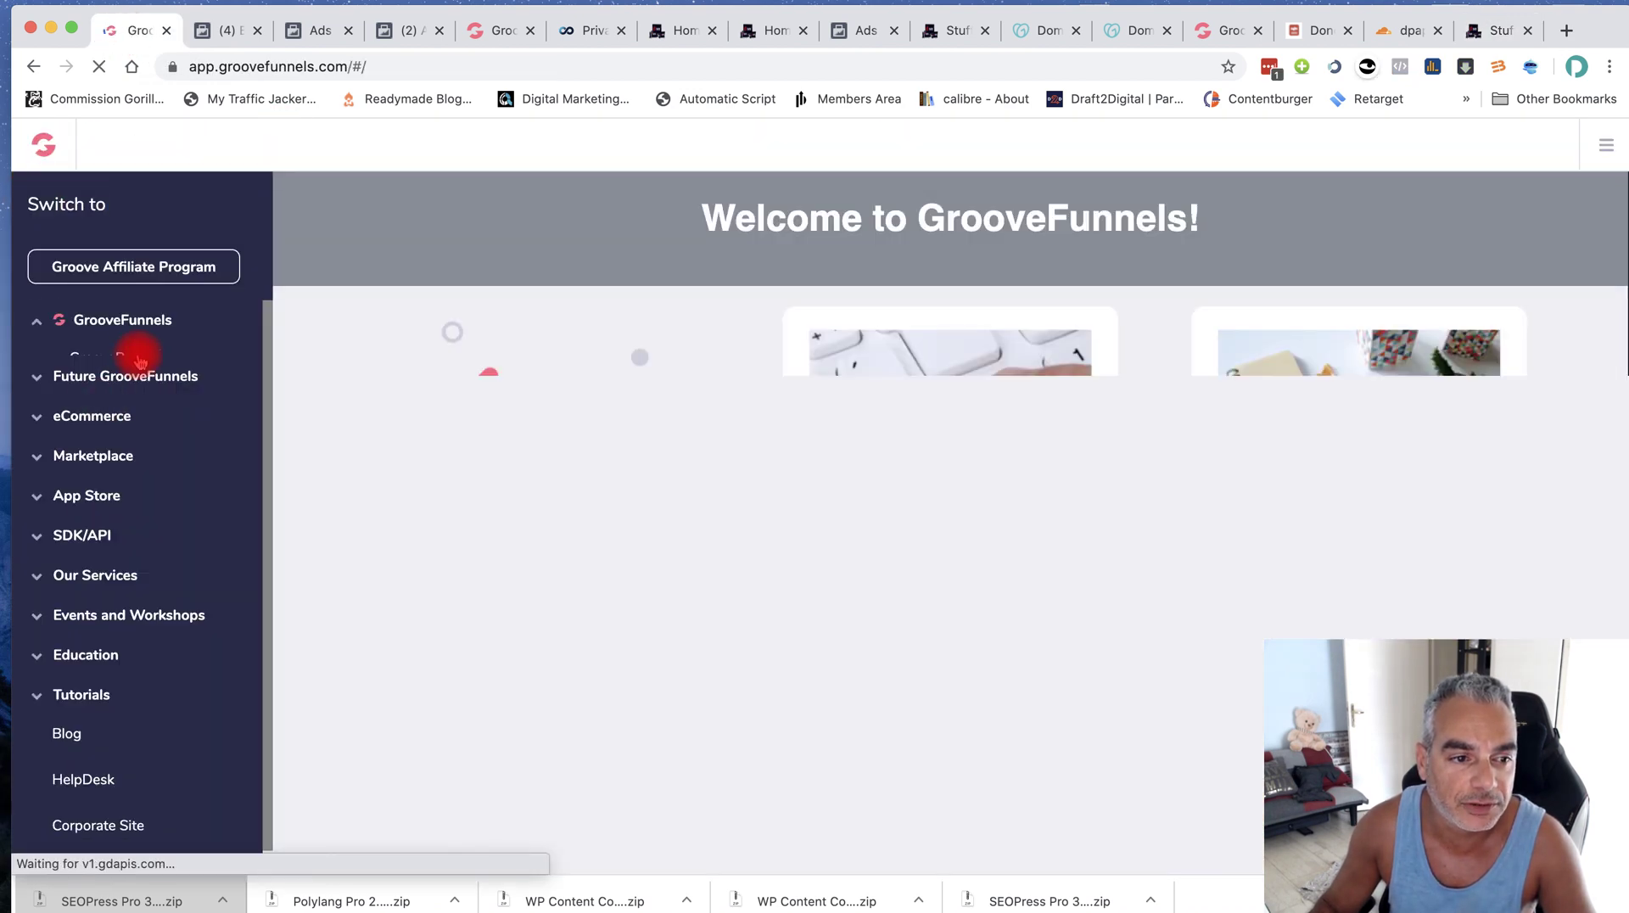
pyautogui.click(138, 361)
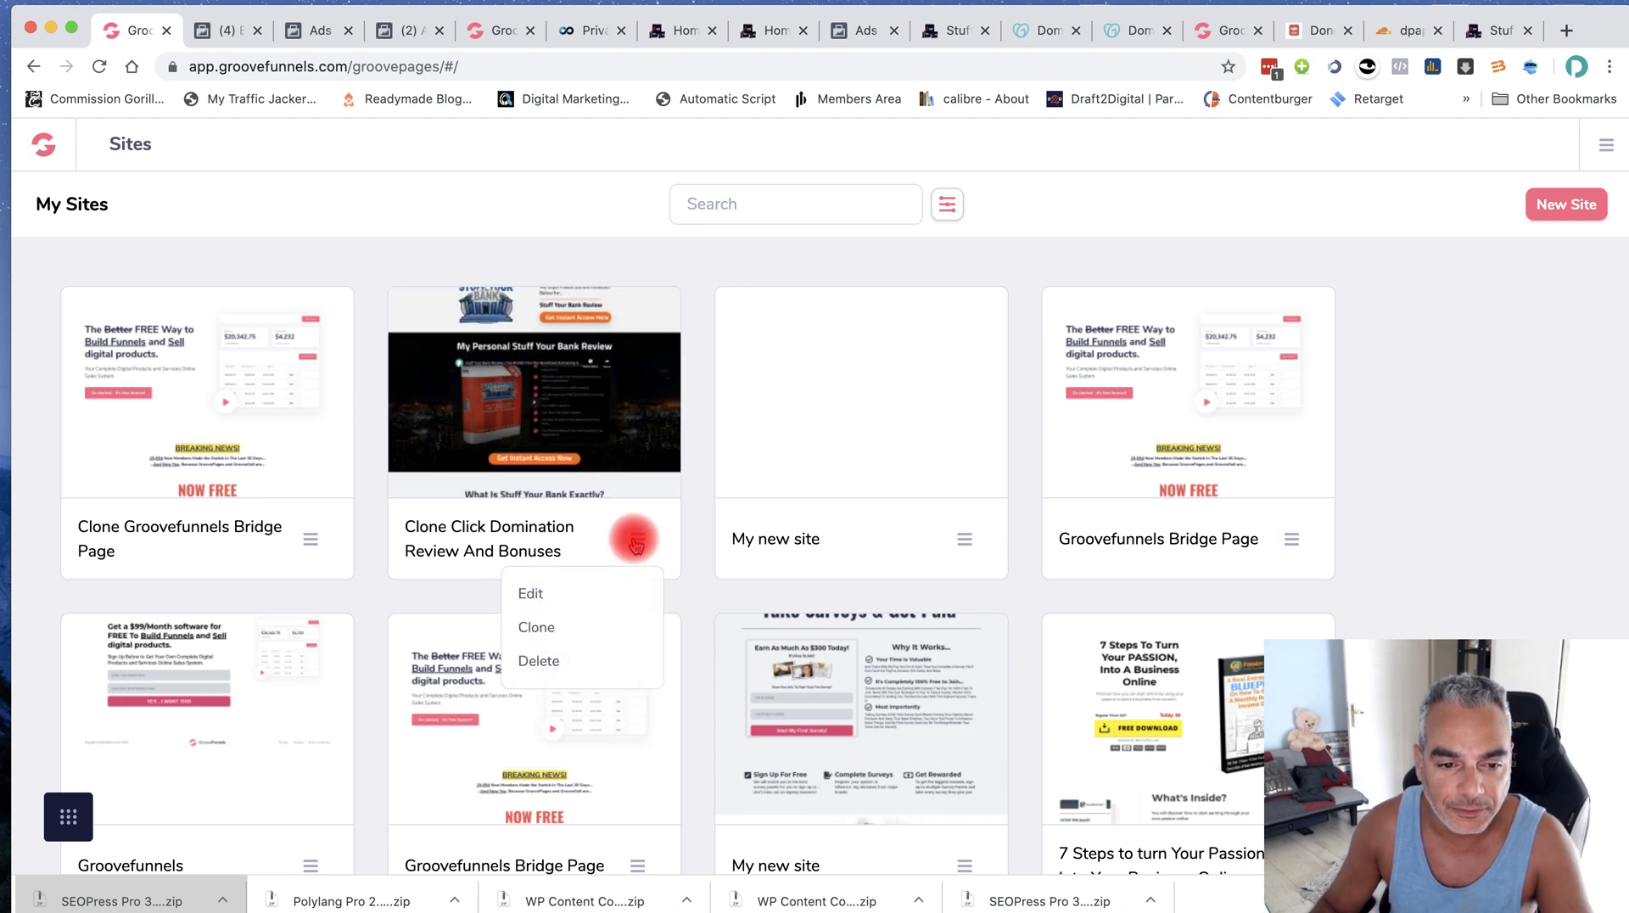
pyautogui.click(540, 593)
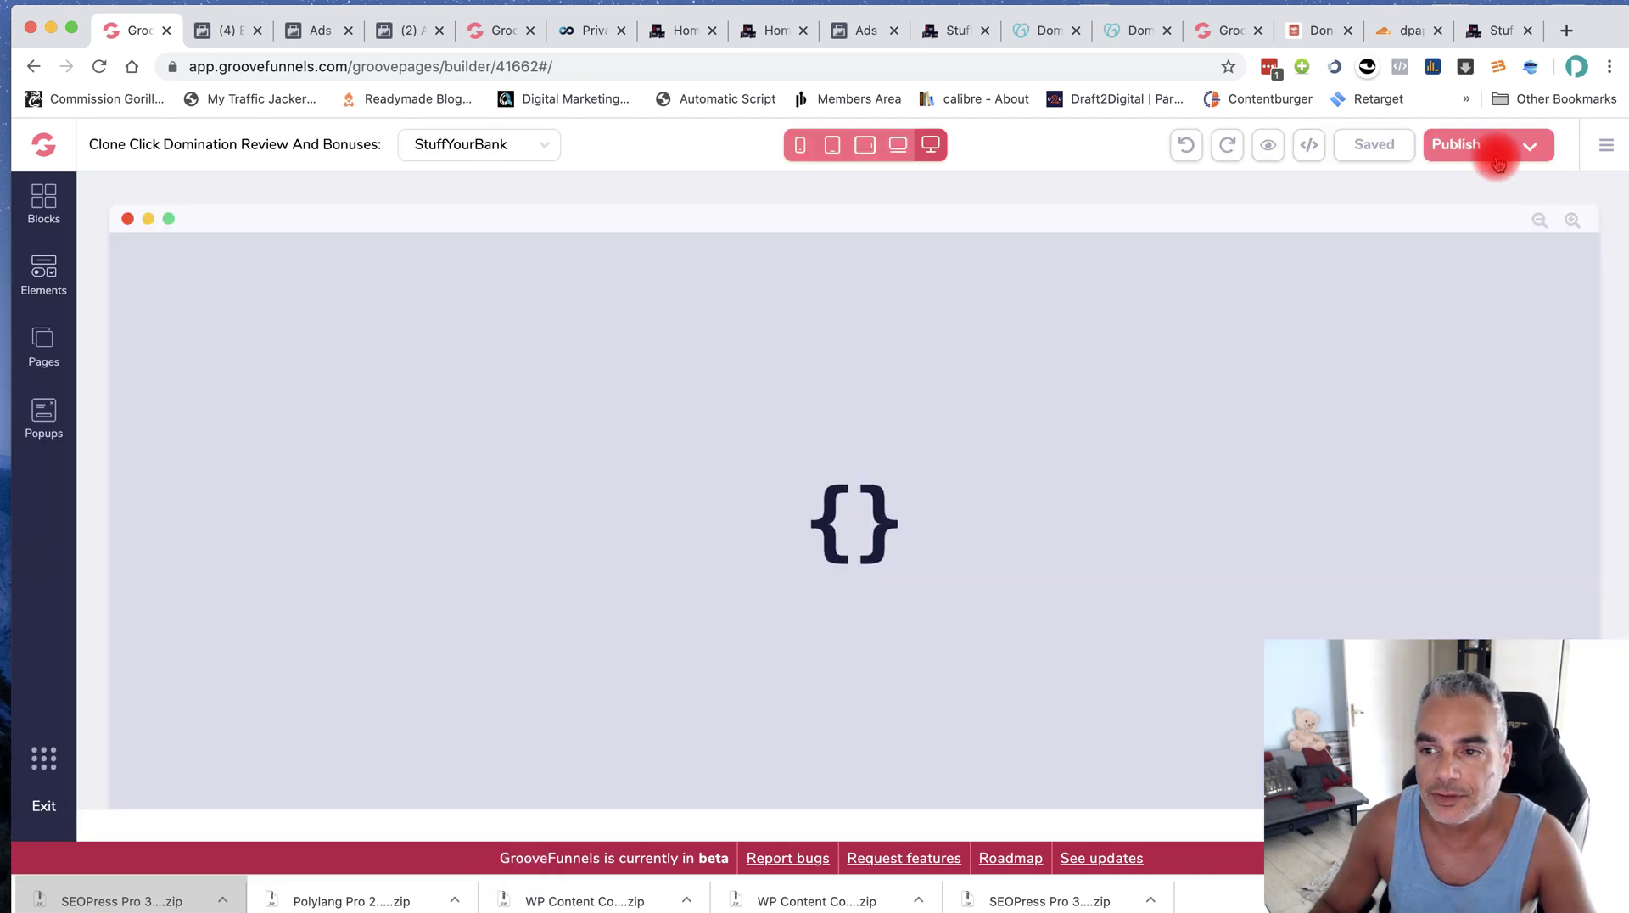
pyautogui.click(1457, 144)
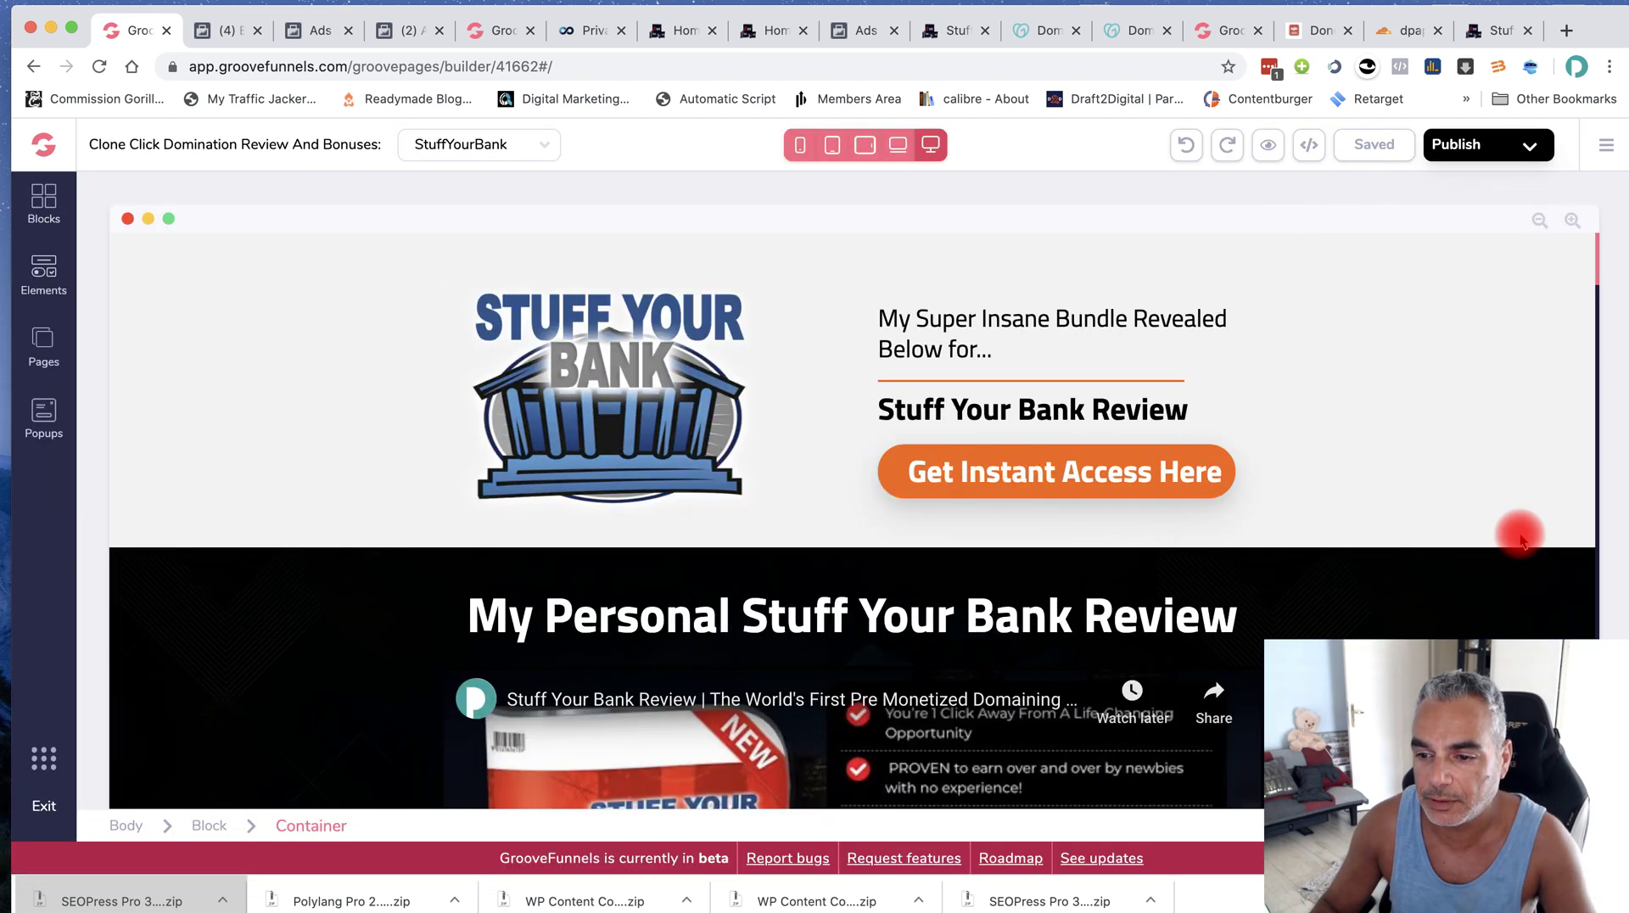
pyautogui.click(1528, 145)
pyautogui.doubleClick(1535, 526)
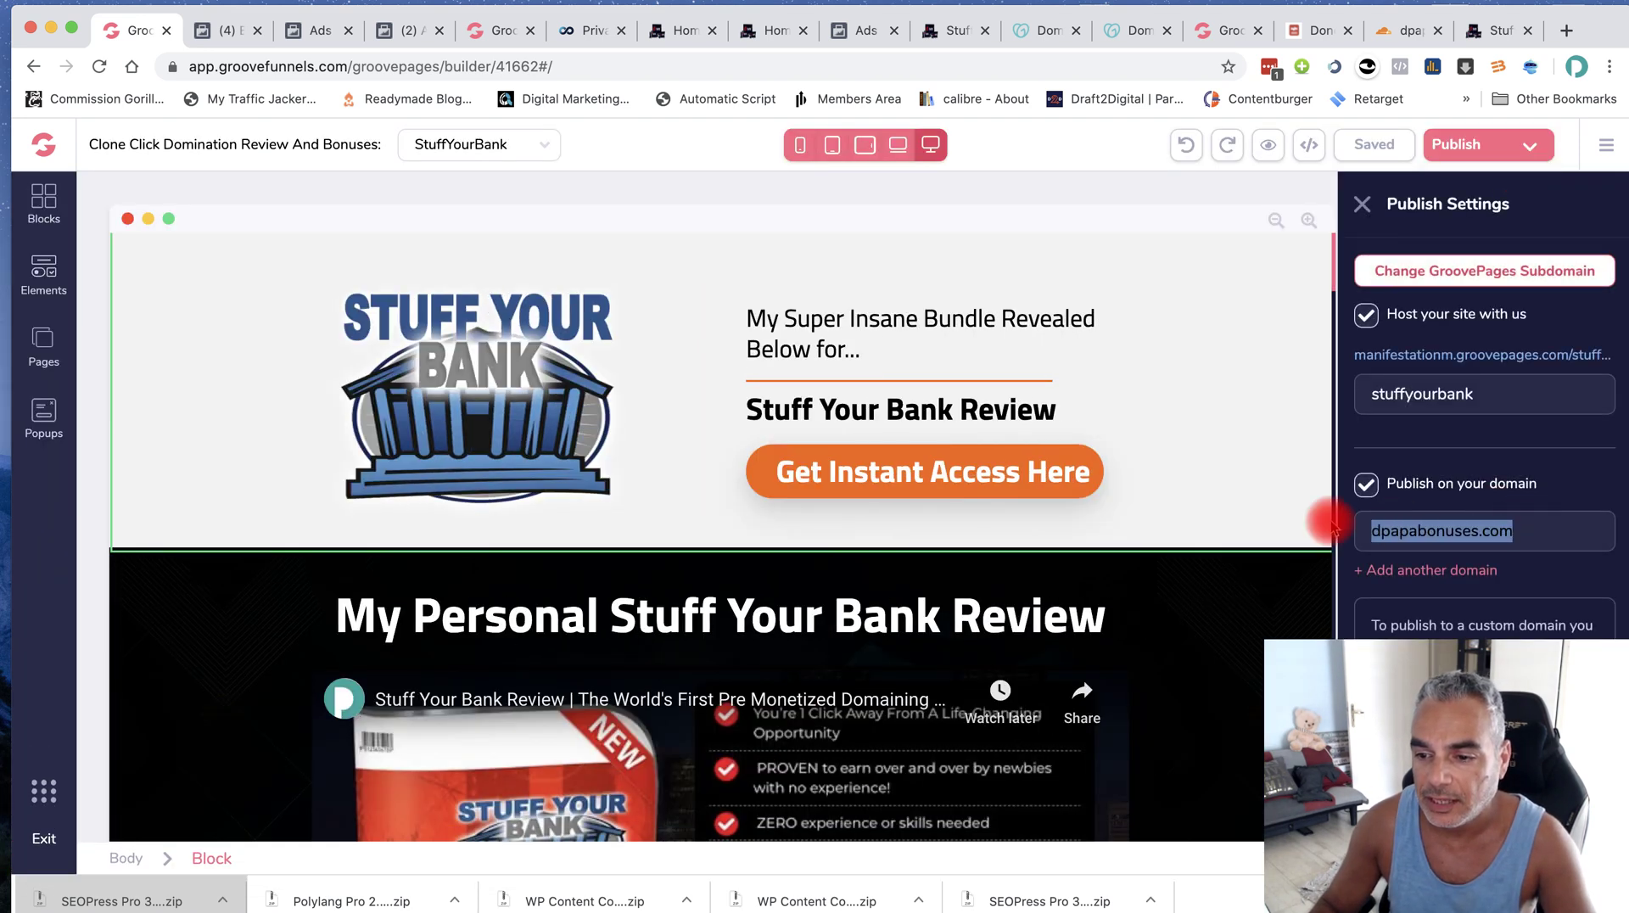
# In the dpapabonuses.com tab, try loading funnel-secrets.org, which returns a DNS error
pyautogui.click(1442, 41)
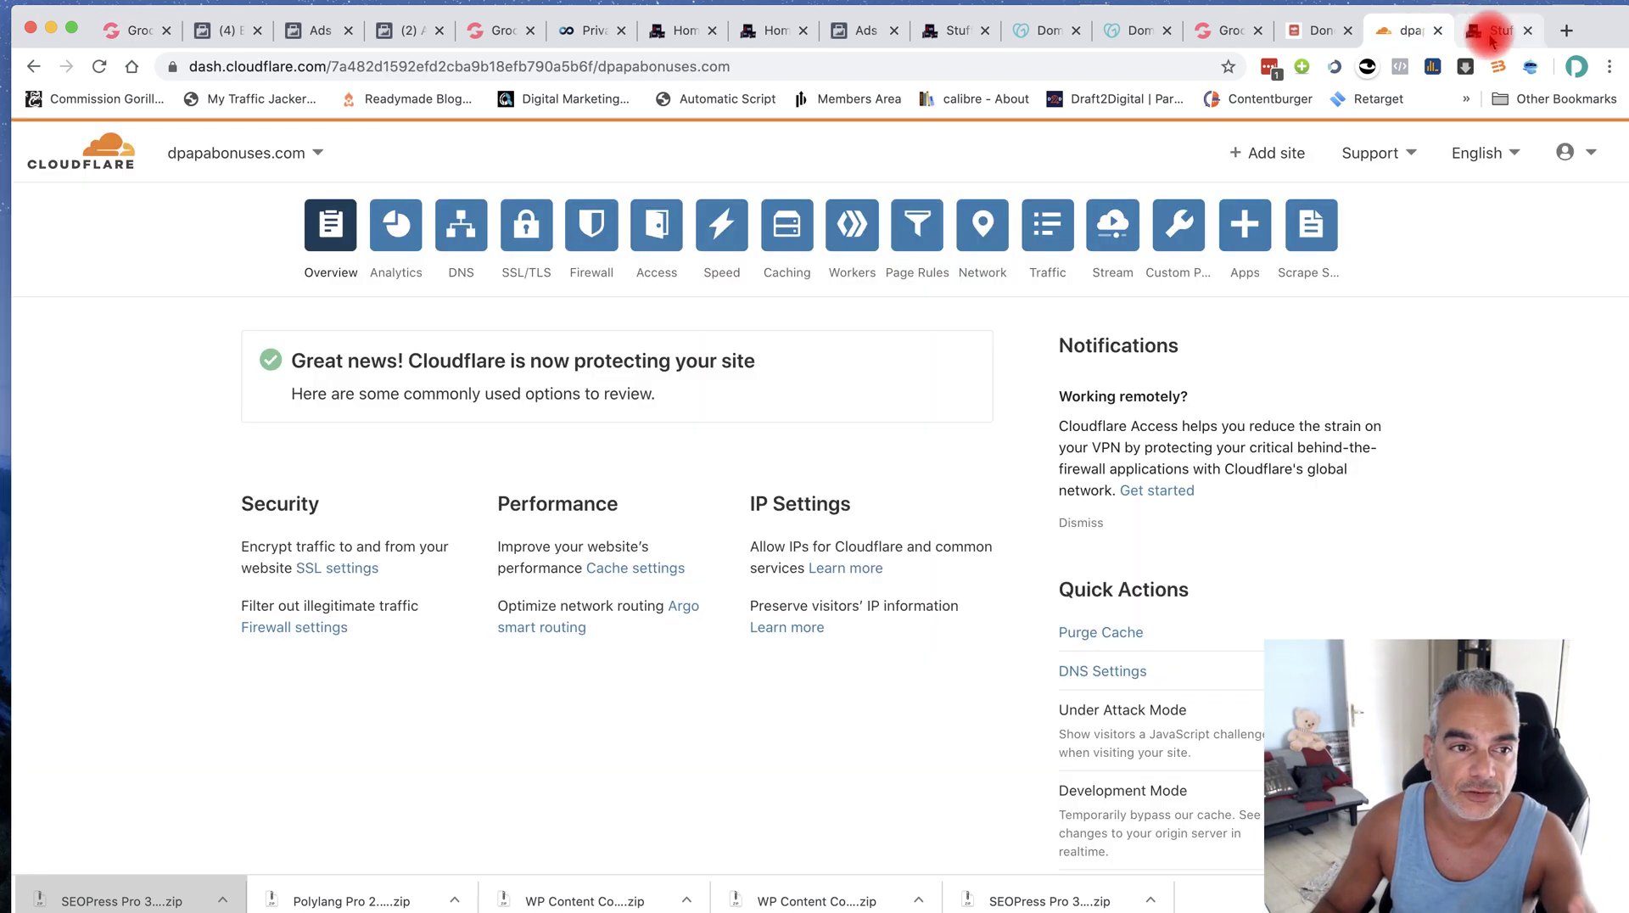
pyautogui.click(1483, 37)
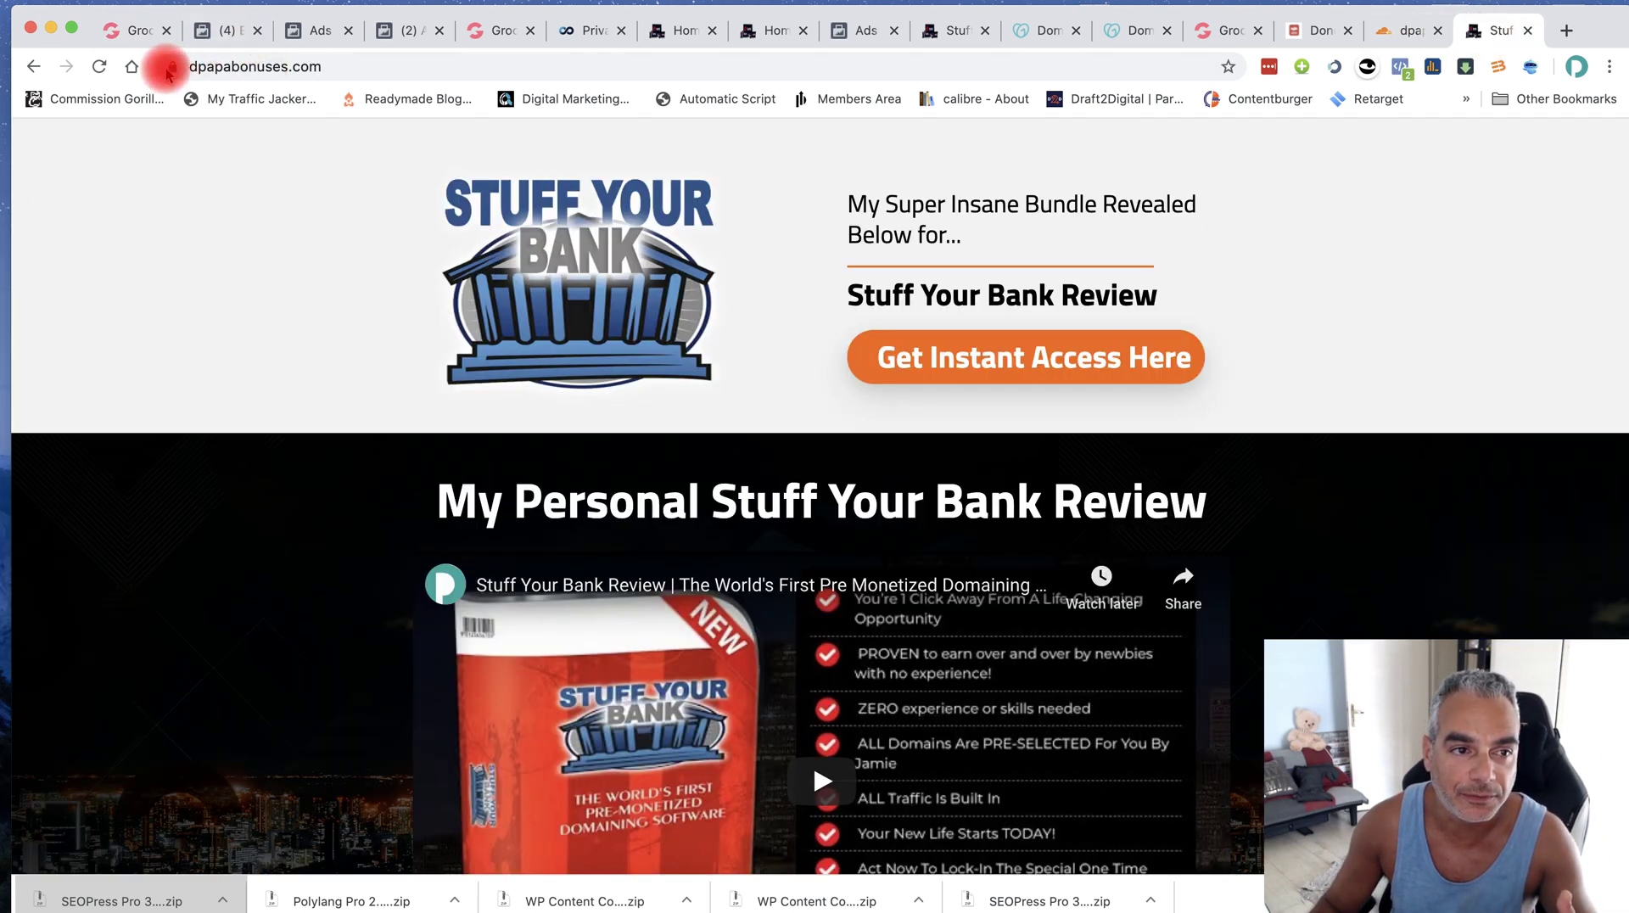
pyautogui.click(420, 68)
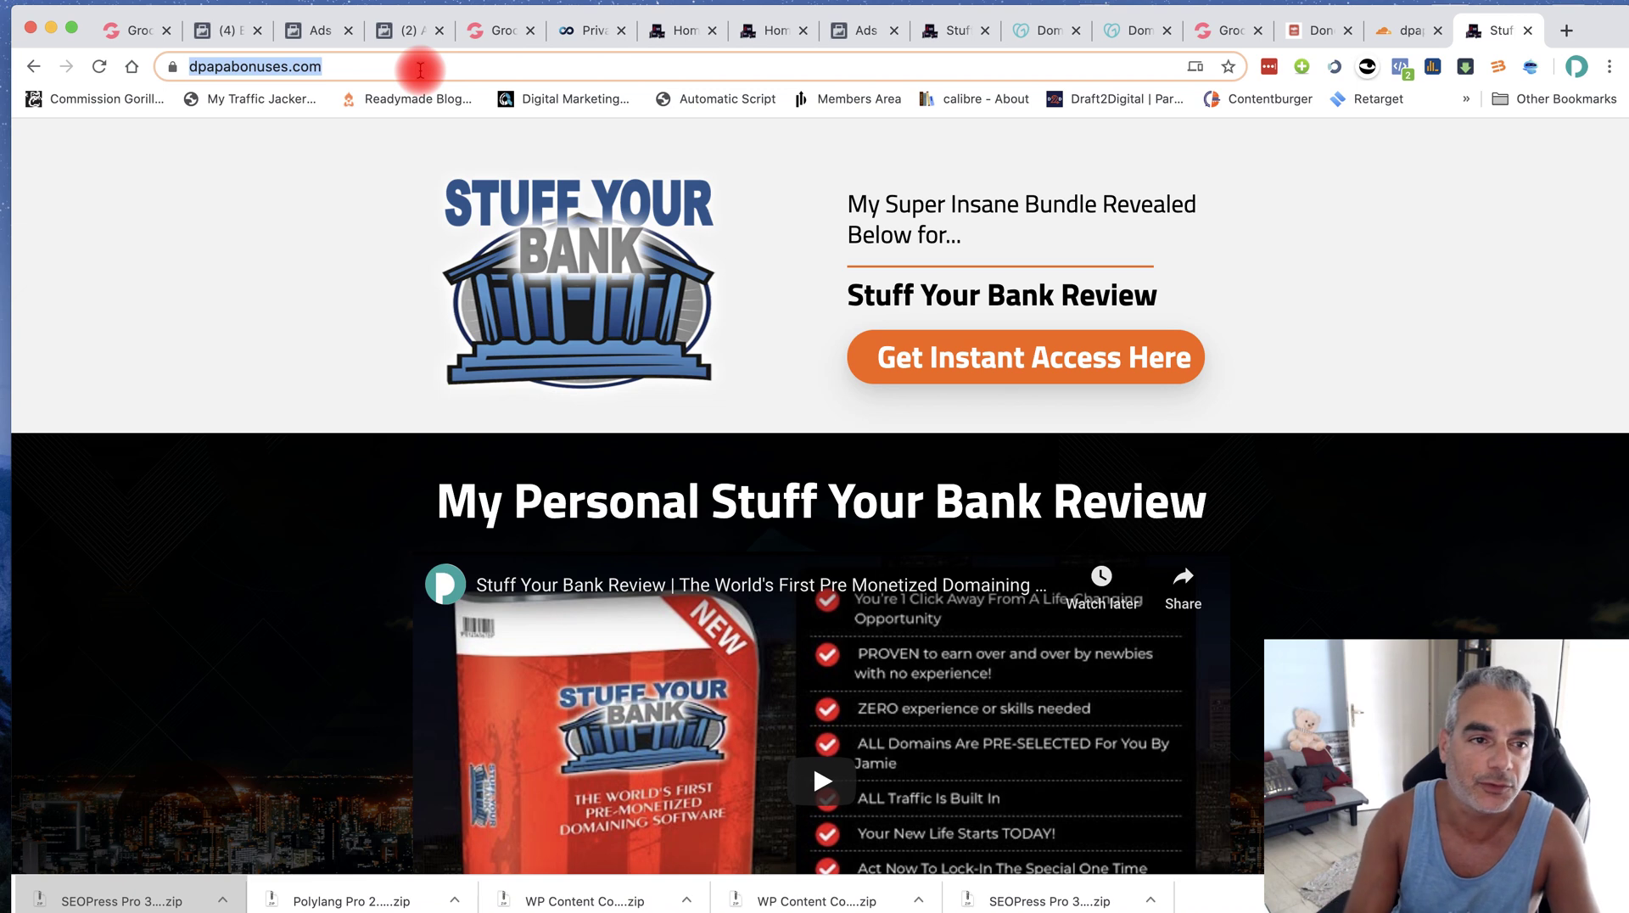
pyautogui.write('funnel')
pyautogui.press('Return')
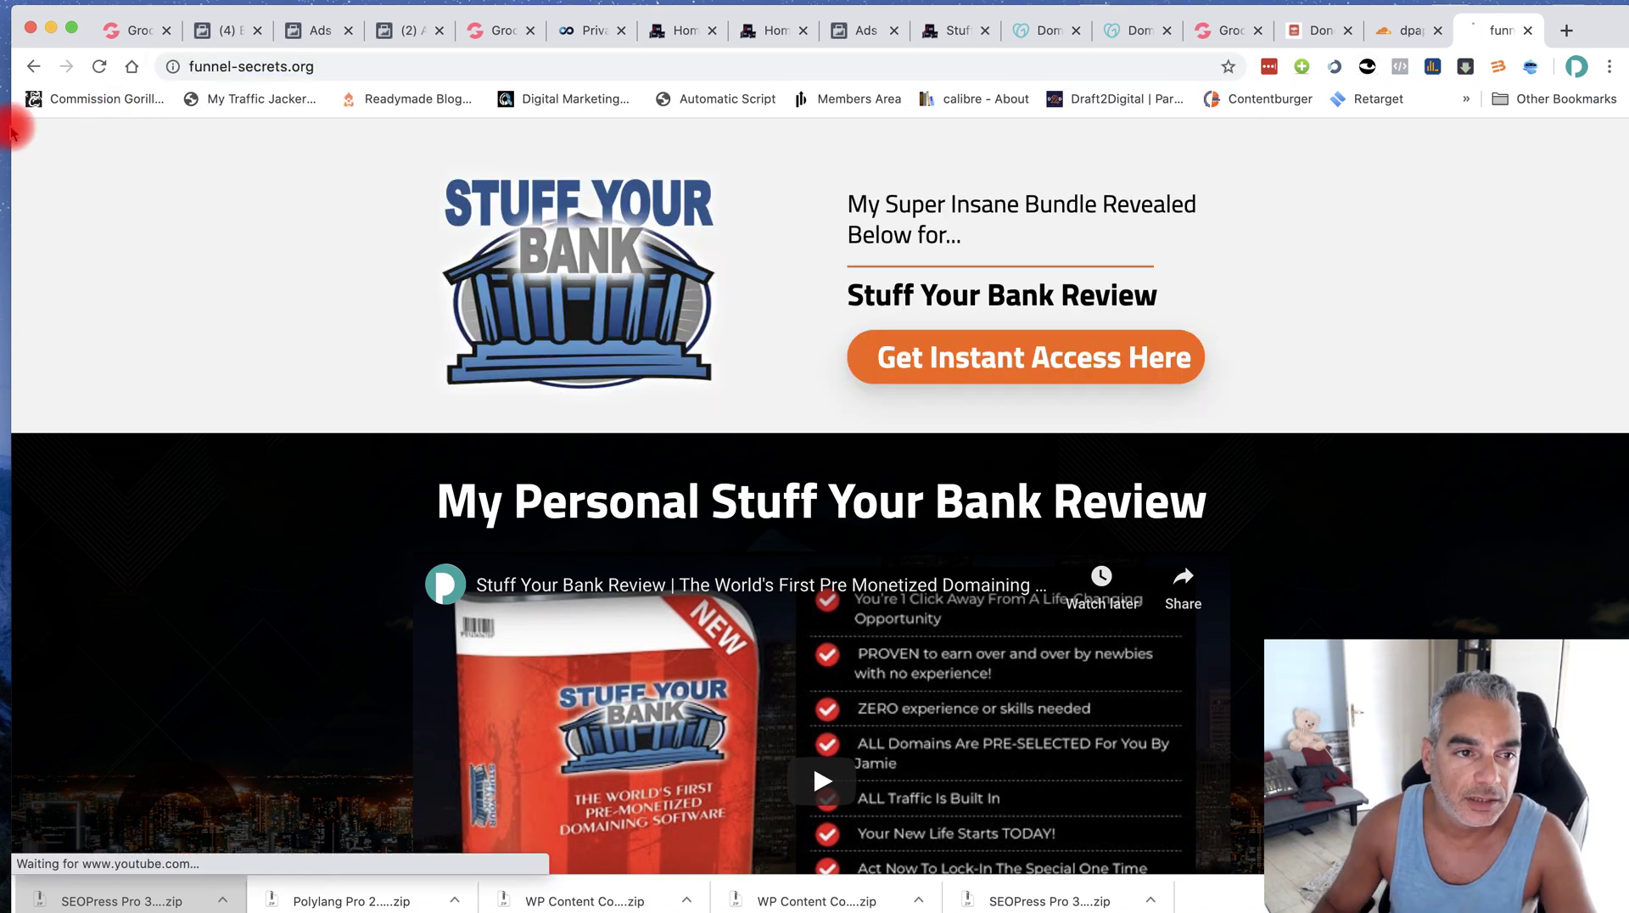
pyautogui.click(185, 66)
pyautogui.doubleClick(194, 66)
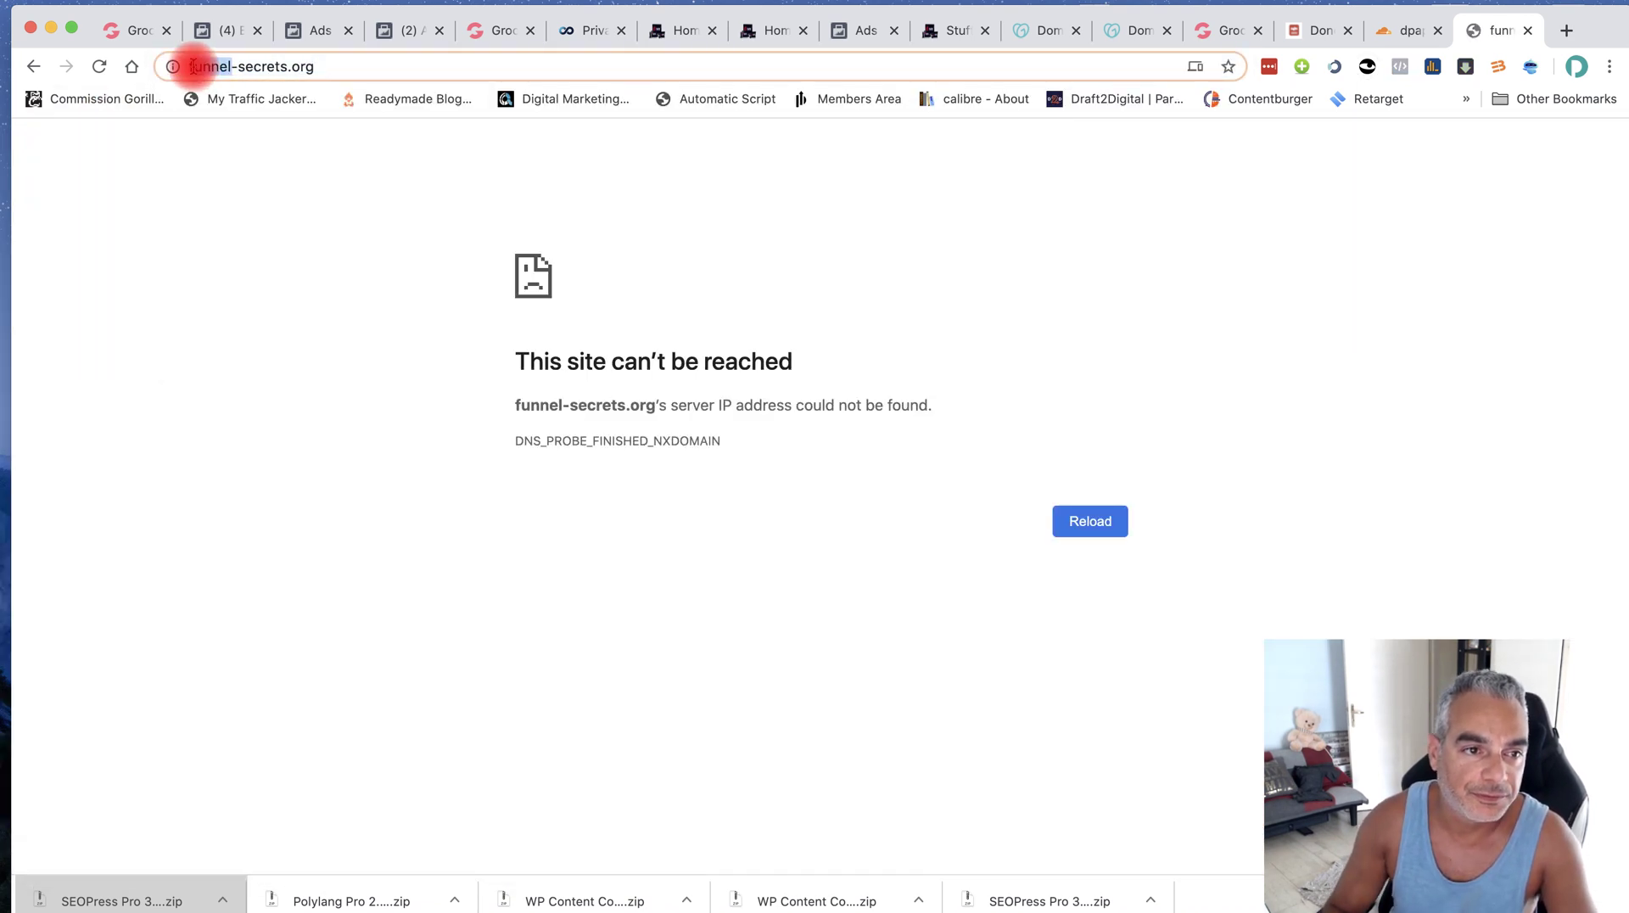
pyautogui.click(190, 66)
pyautogui.write('www.')
pyautogui.press('Return')
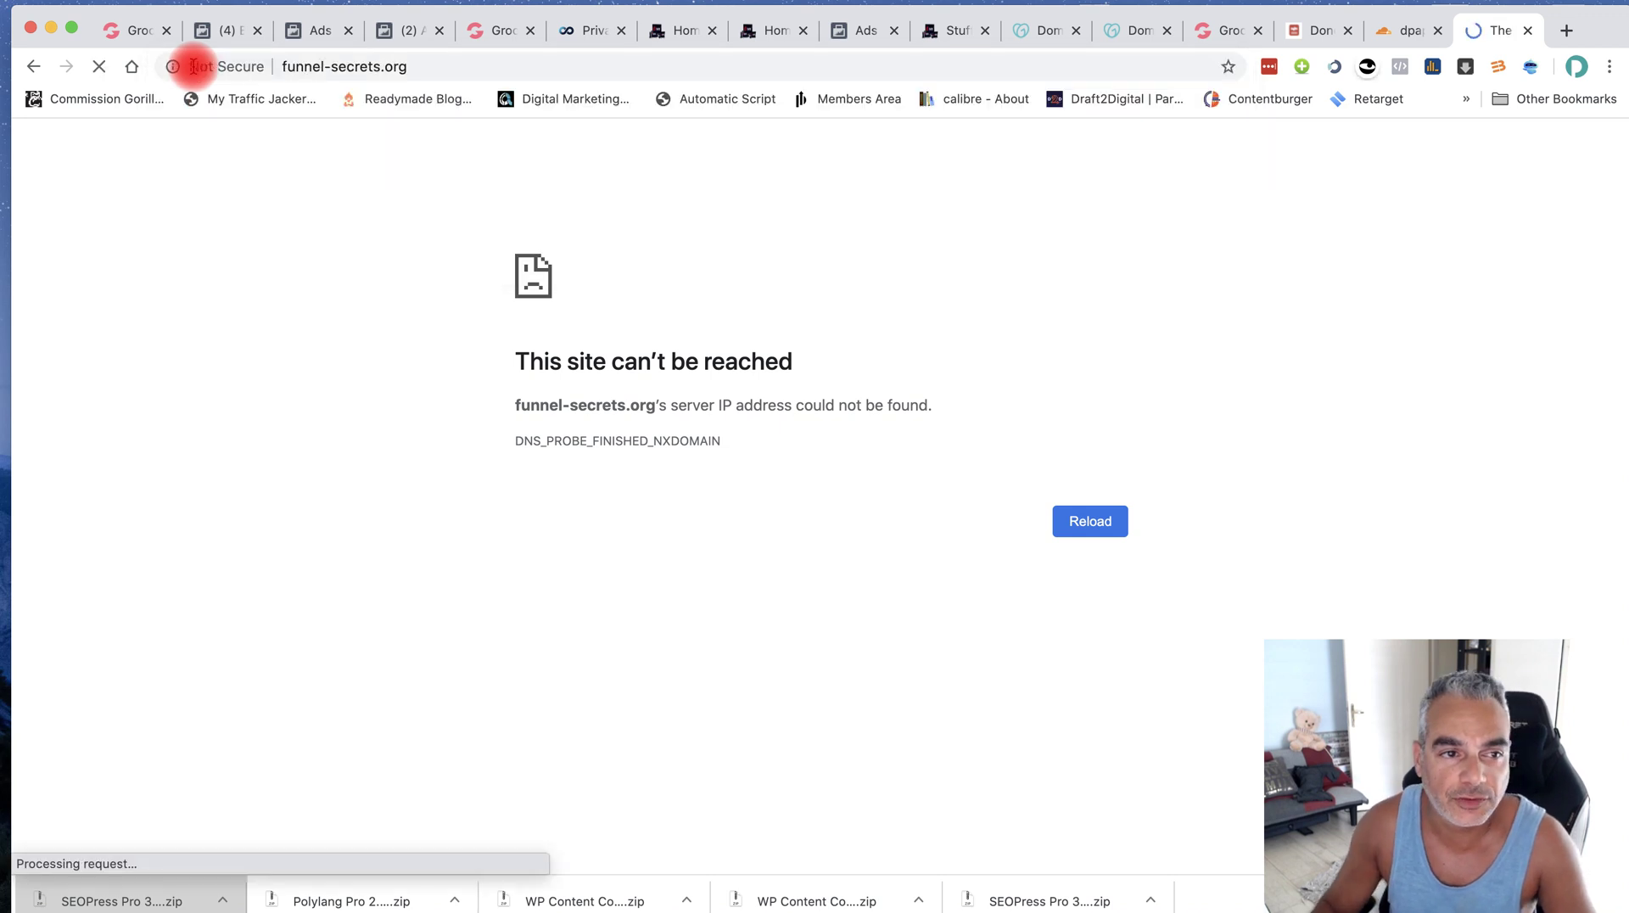
pyautogui.click(282, 66)
pyautogui.click(282, 66)
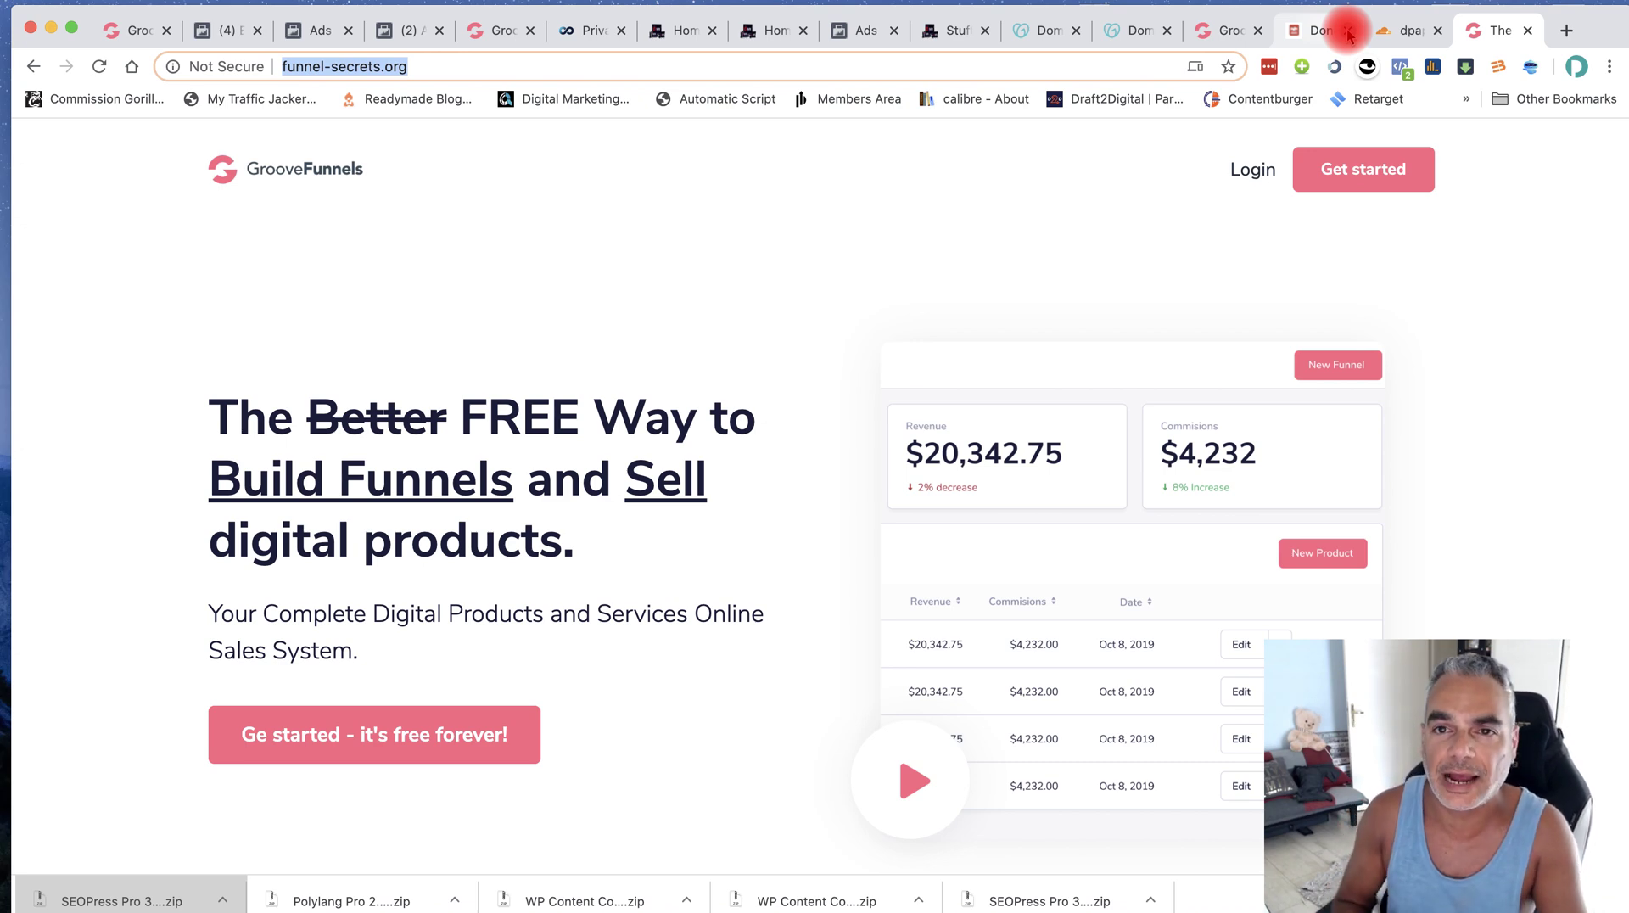
pyautogui.click(1391, 30)
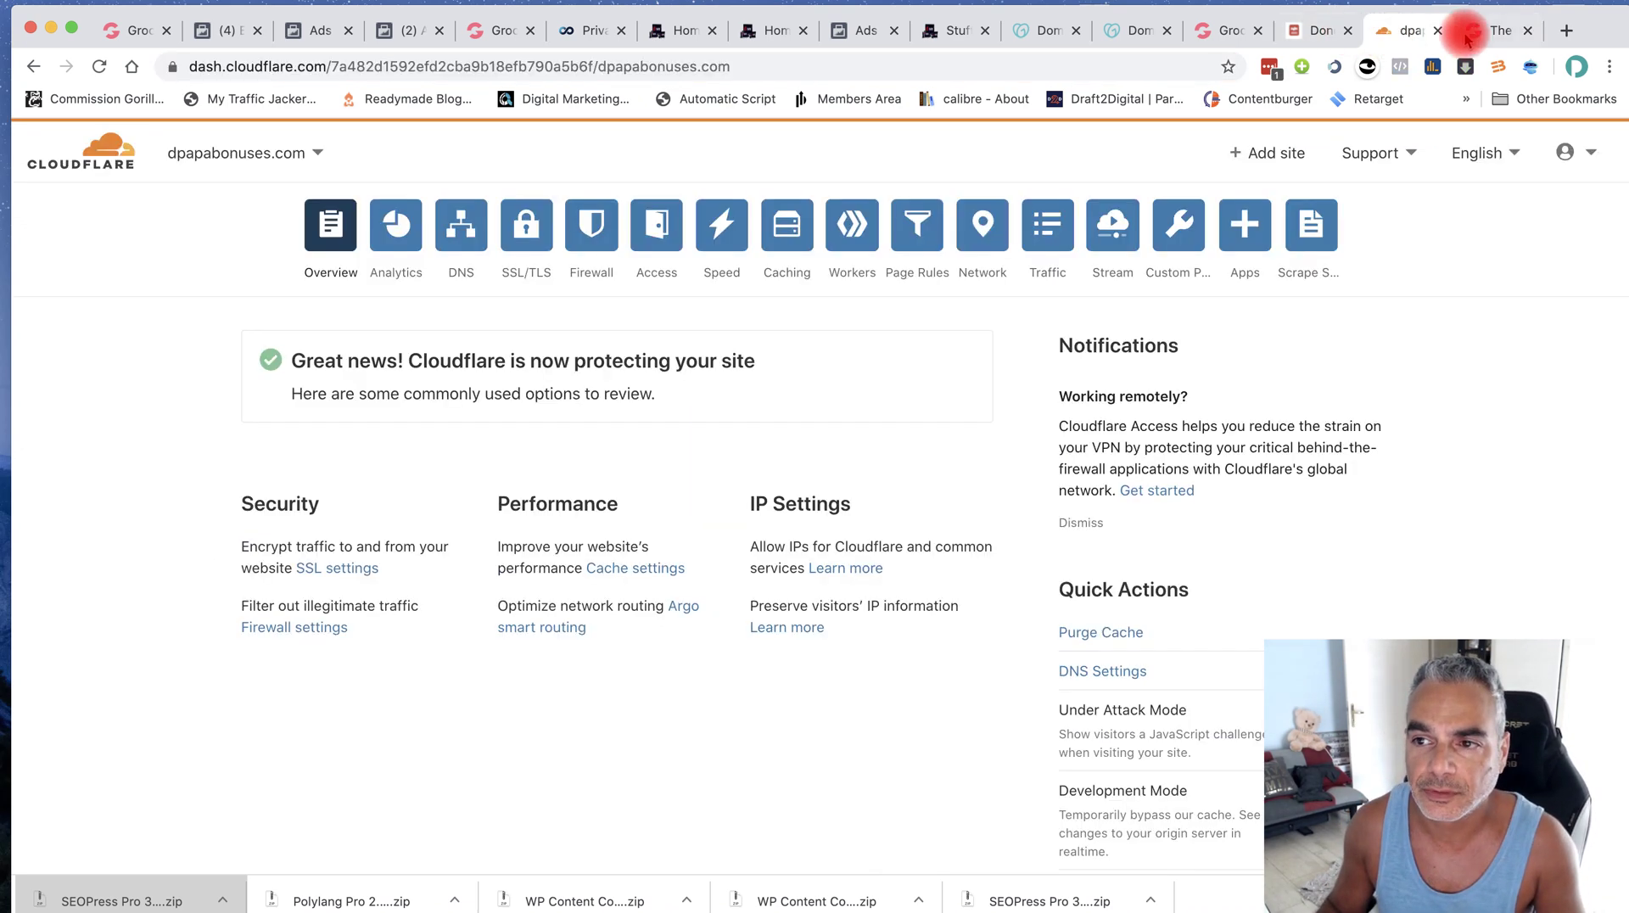
pyautogui.click(1477, 34)
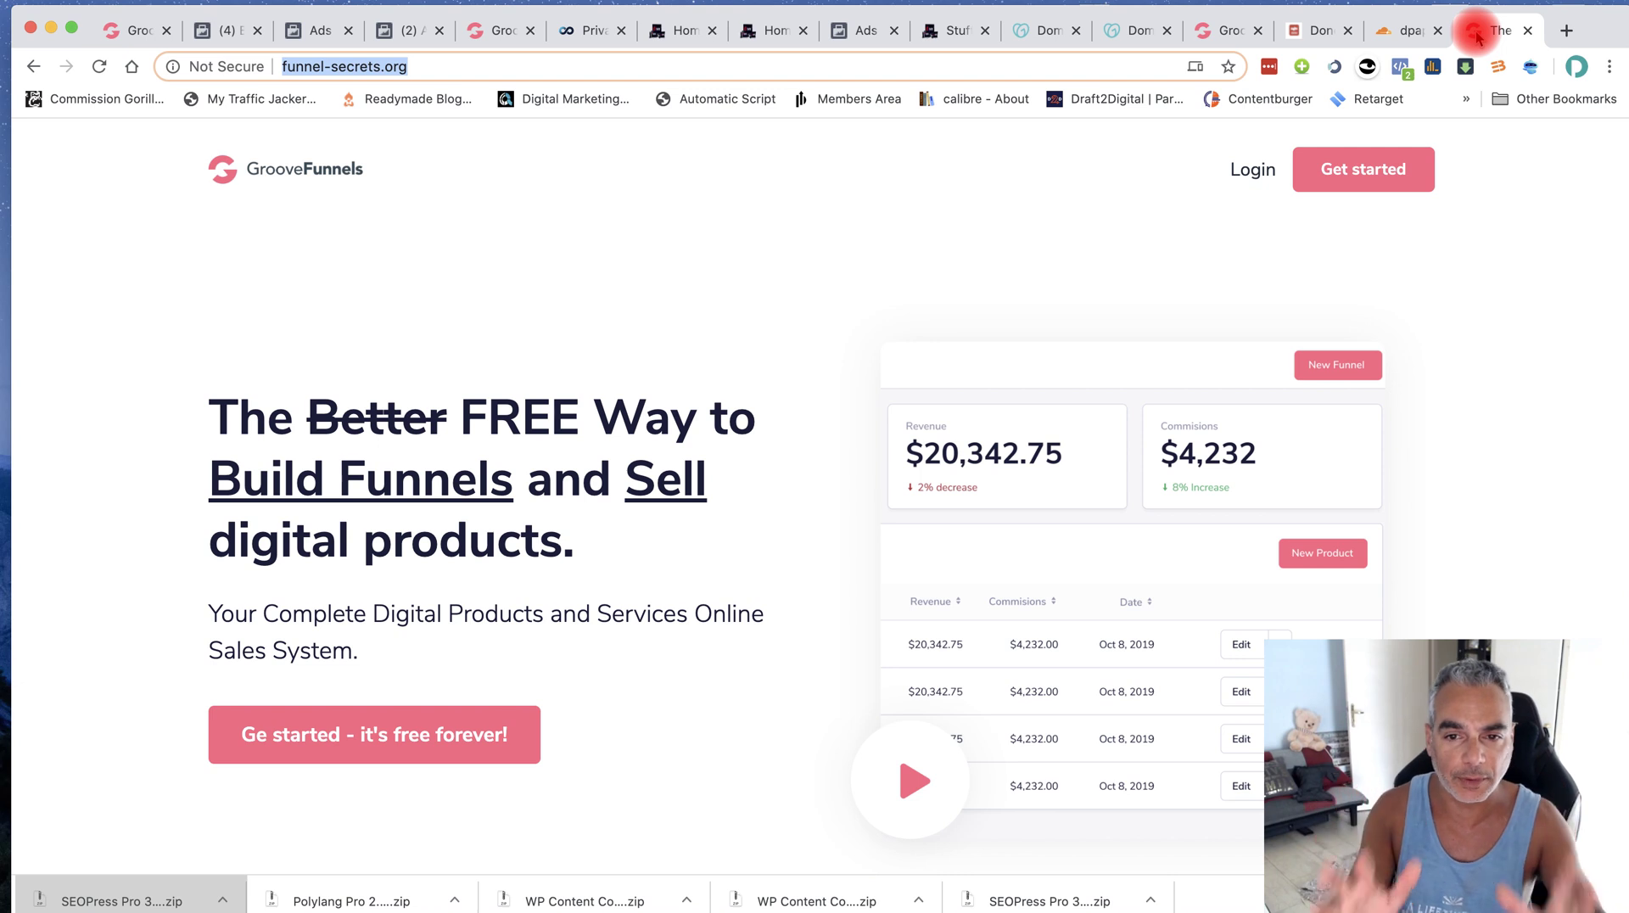